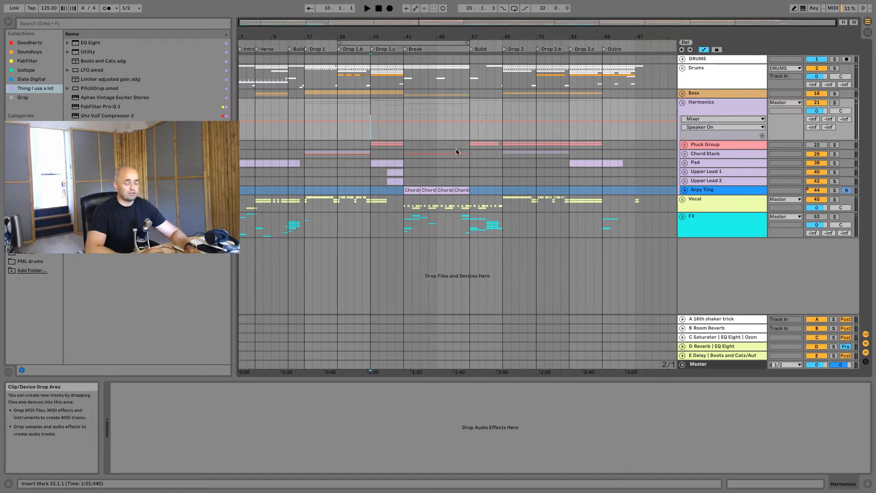
Play the arrangement from the start of Drop 1.b at bar 25 to listen through the drop
click(337, 127)
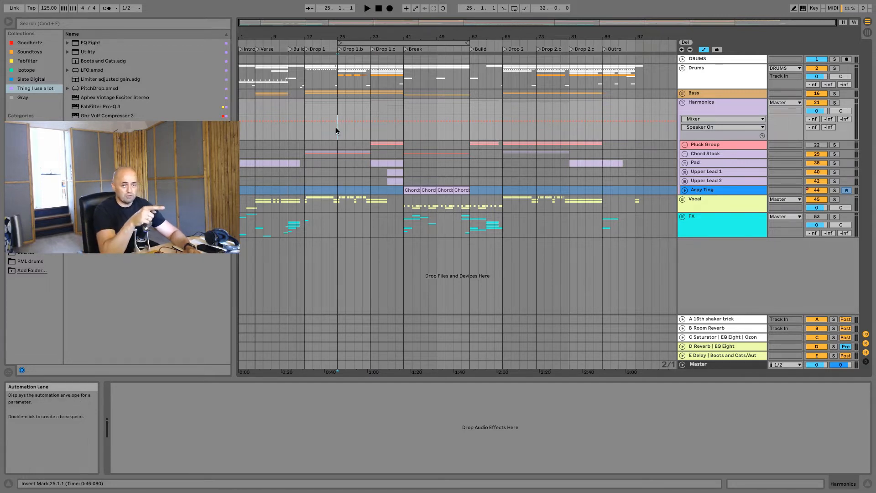
key(space)
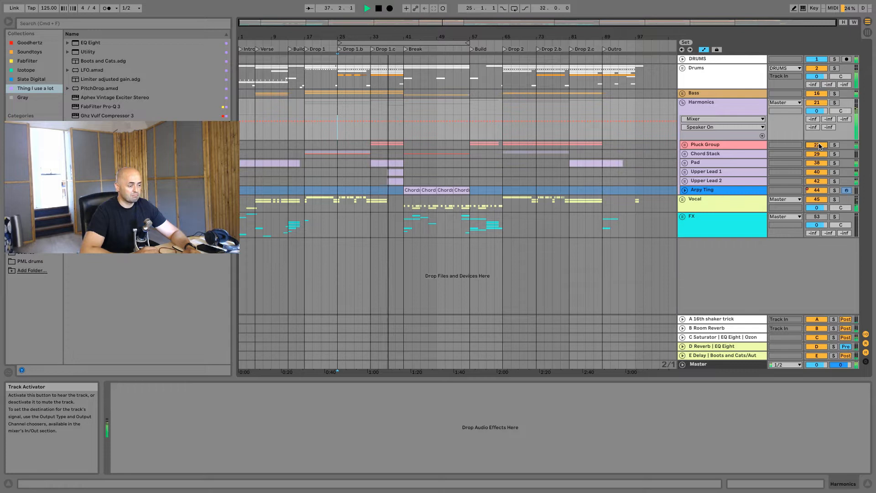
key(space)
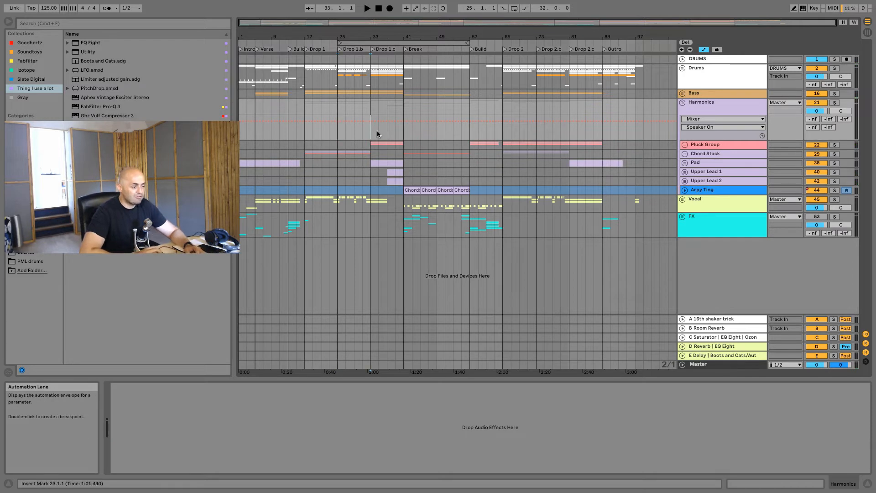
Unfold the Bass group and set the Sub track's volume to -10.0 dB
drag(377, 132, 406, 135)
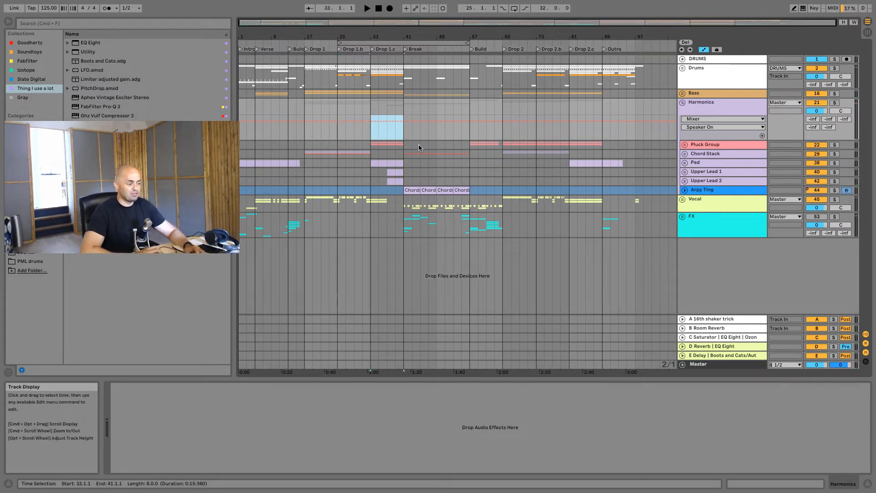
click(694, 70)
click(685, 94)
click(683, 94)
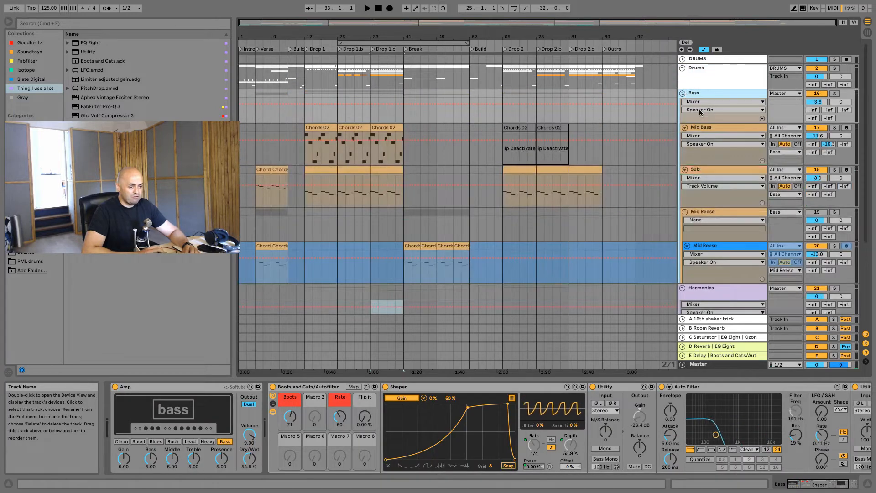
click(716, 173)
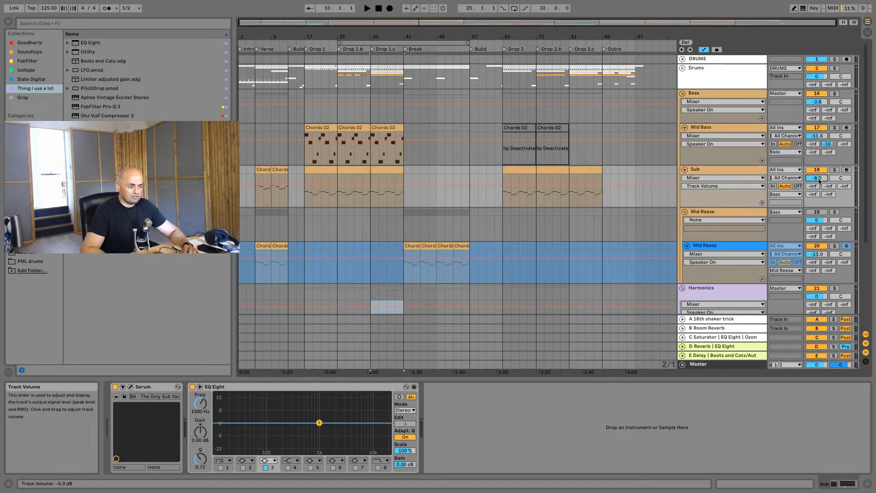
Copy the Mid Bass clip from Drop 1.c and paste it three times in a row across Drop 2, 2.b and 2.c
click(394, 151)
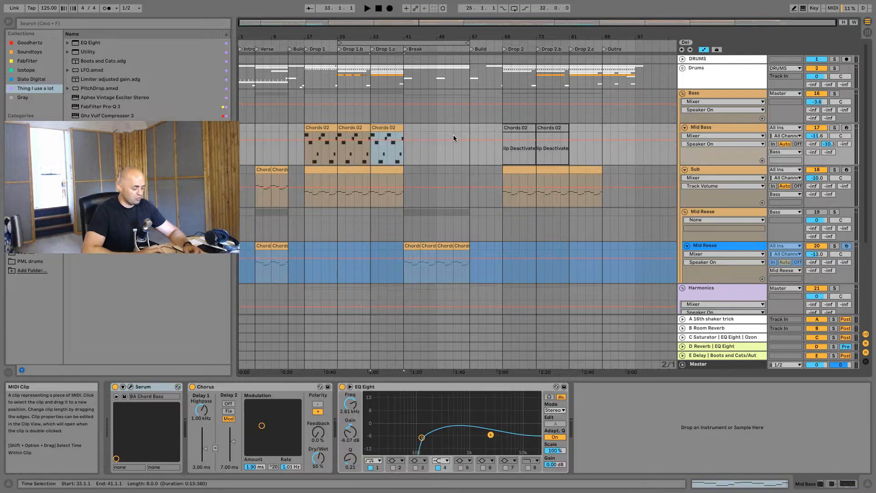
click(517, 127)
key(super+v)
key(super+v)
key(super+v)
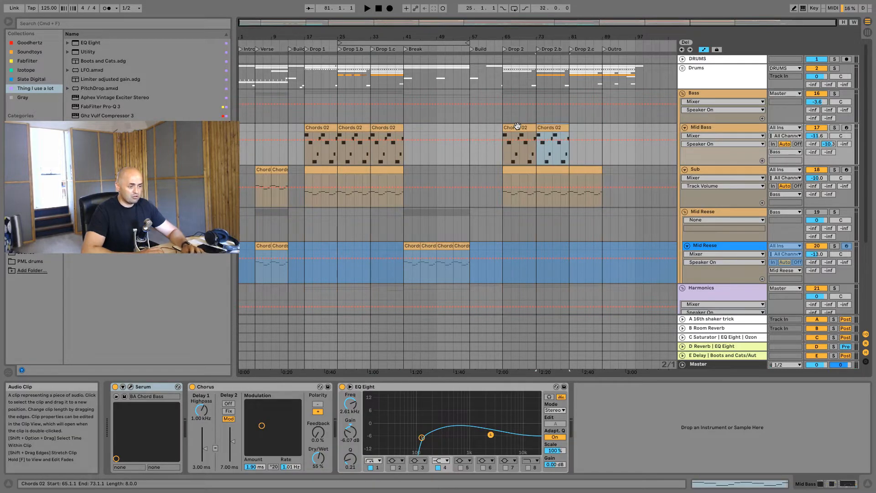
Fold the Bass group, select bars 25 to 33 on the Harmonics group and play from Drop 1.b
click(372, 159)
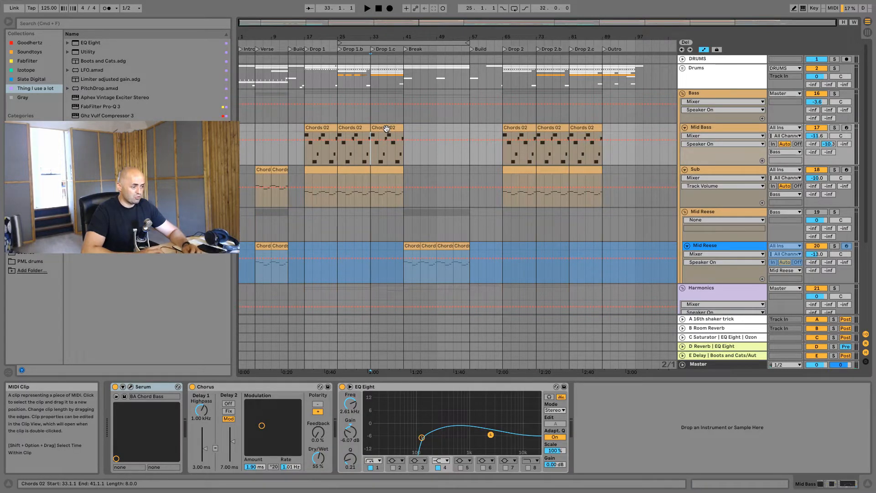
drag(369, 36, 459, 64)
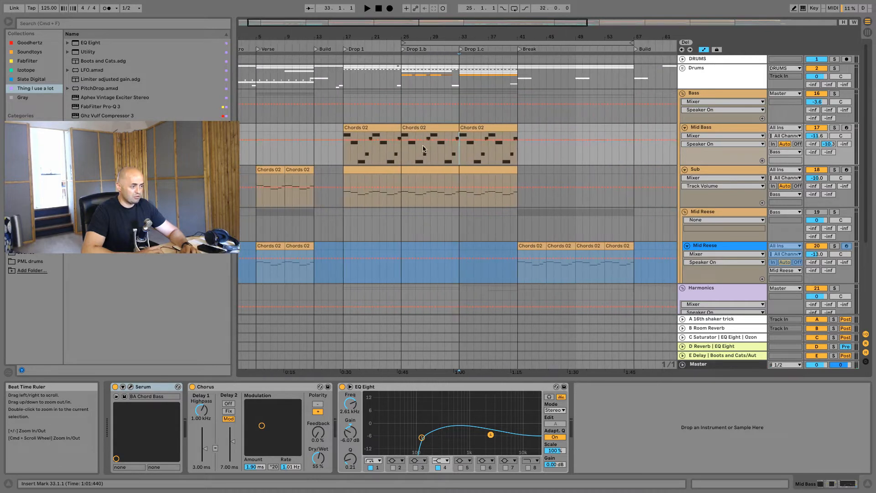
click(402, 121)
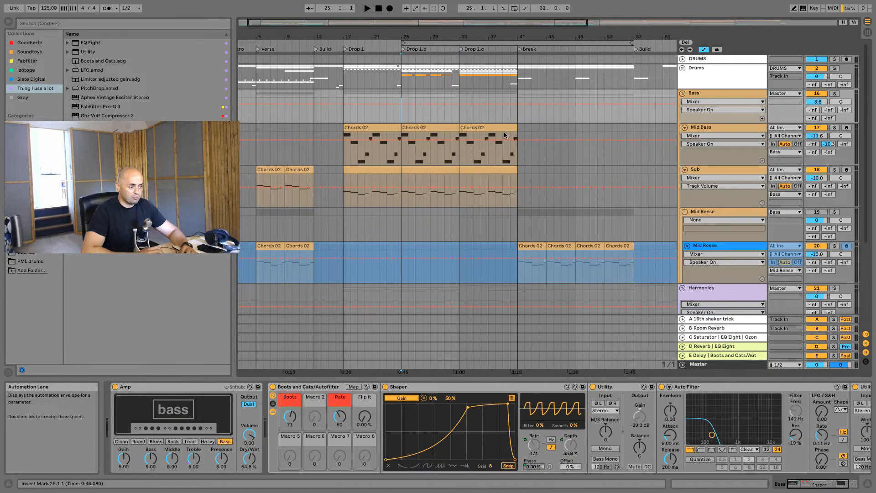
click(682, 93)
drag(405, 134, 460, 139)
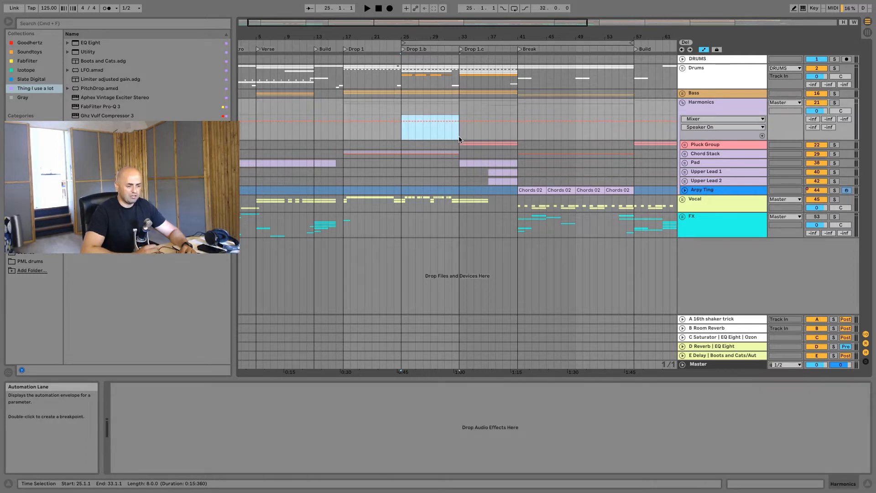
key(space)
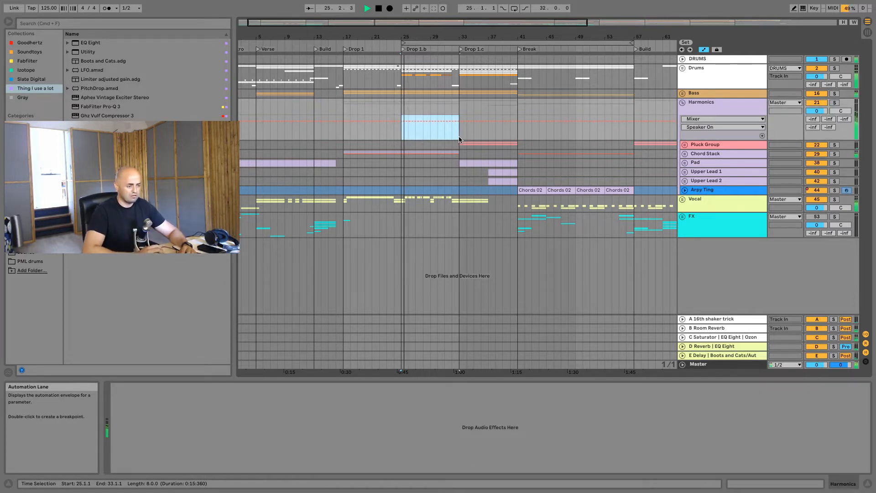
Bypass Drum Buss on the DRUMS group and lower the EQ Eight's 49.5 Hz band to about -0.12 dB
click(699, 74)
click(703, 63)
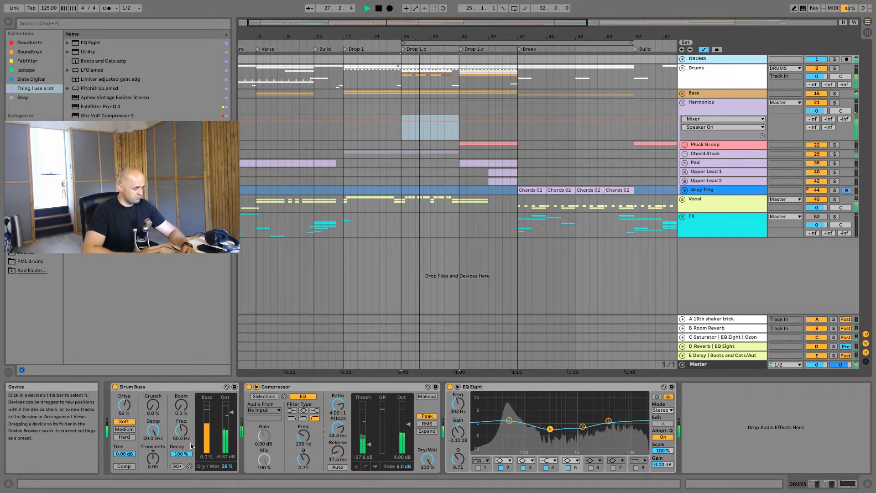
click(115, 388)
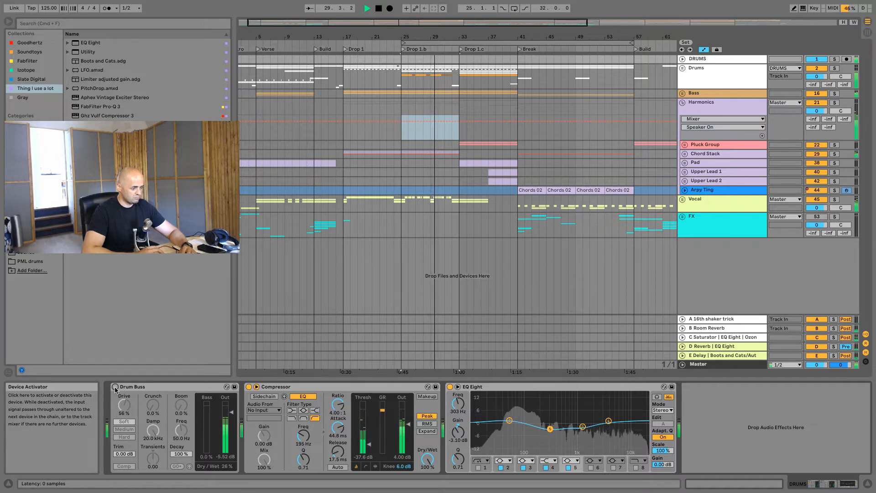
click(510, 420)
drag(509, 420, 510, 422)
click(115, 387)
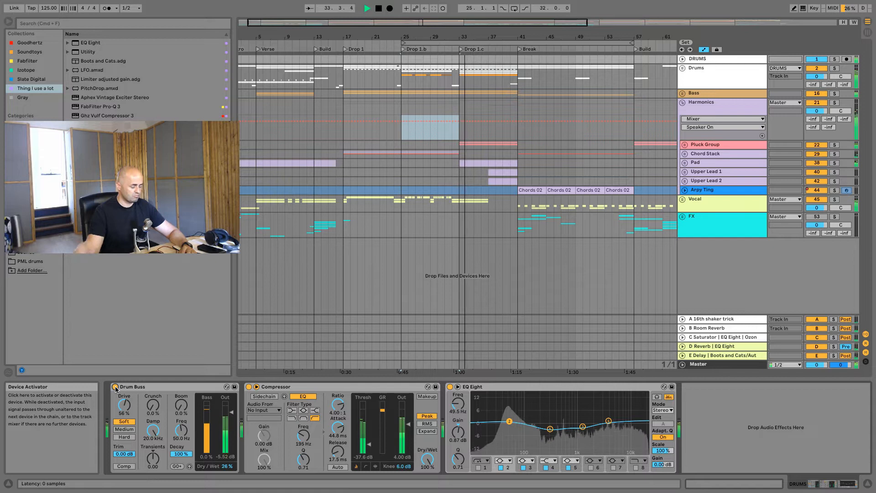
click(115, 387)
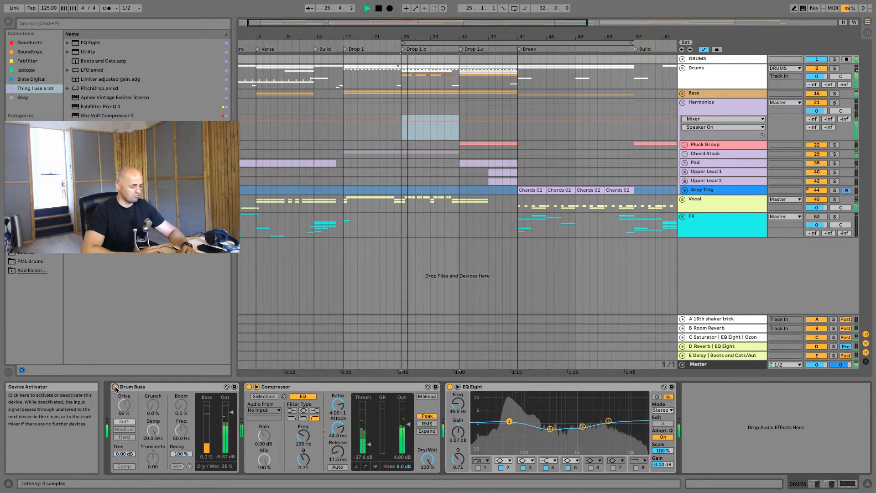
drag(509, 421, 509, 423)
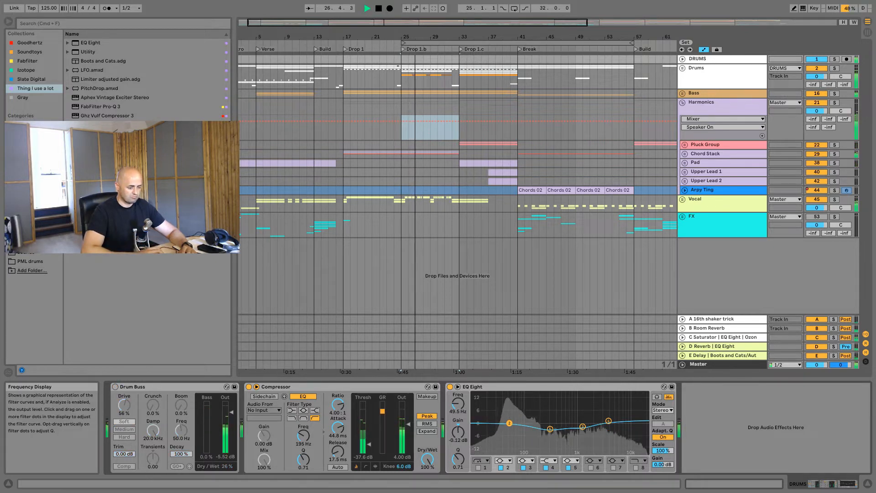
Set EQ Eight band 5 on the DRUMS group to 284 Hz, -1.12 dB and Q 1.65, and delete Drum Buss
click(568, 467)
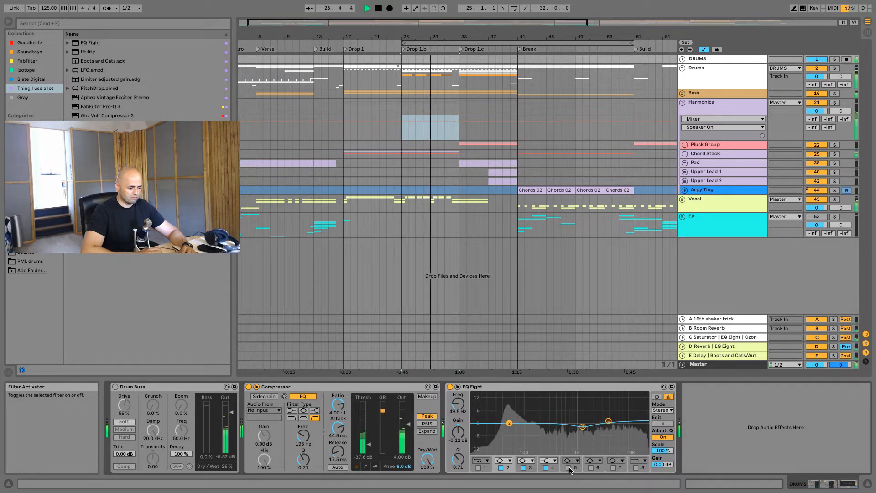
click(569, 467)
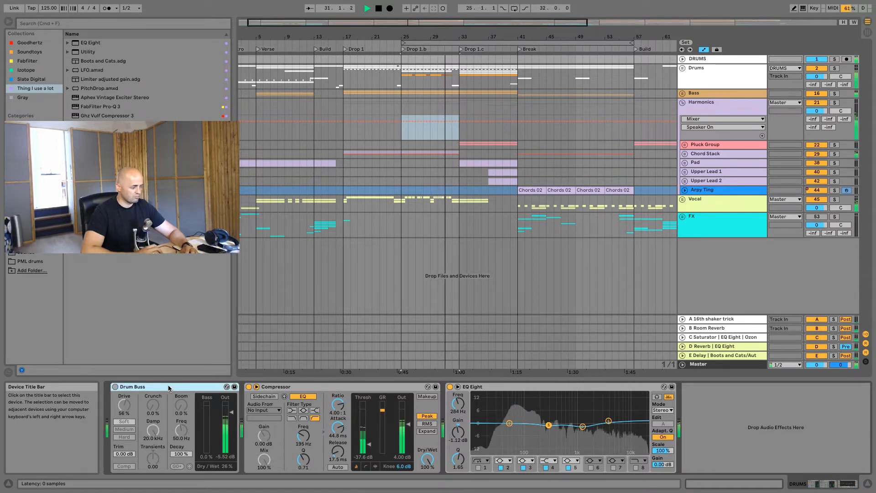
key(Delete)
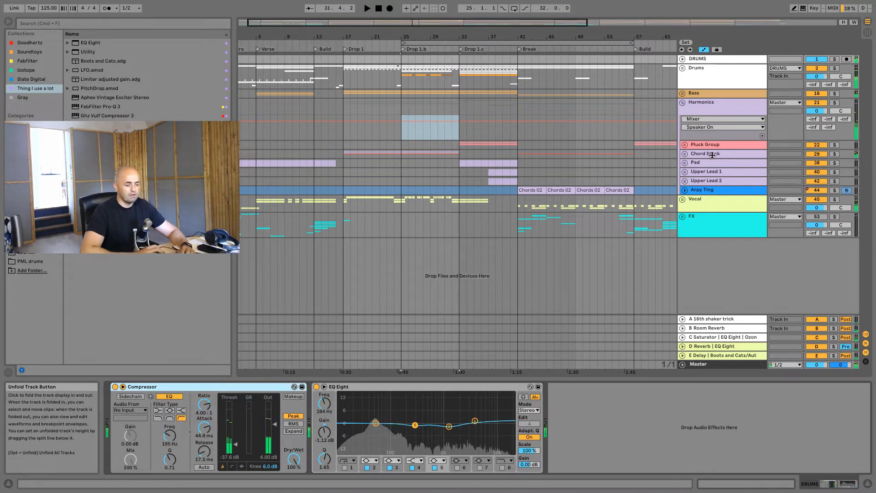
key(space)
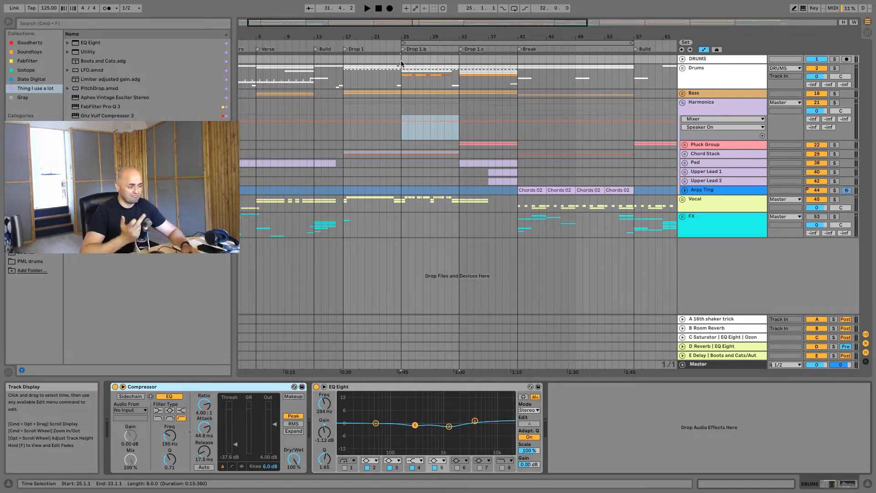
Play Drop 1.c from bar 33, set the Pad group's volume to -4.5 dB and mute the Pluck Group
click(461, 111)
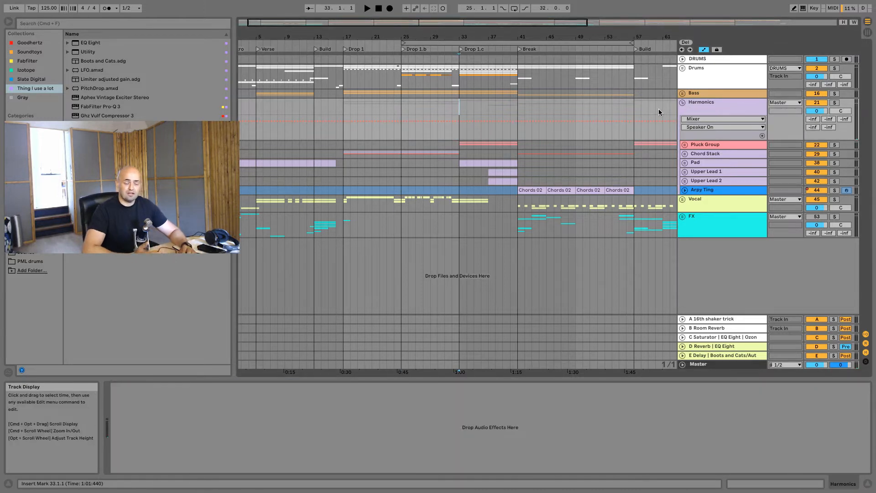
click(703, 145)
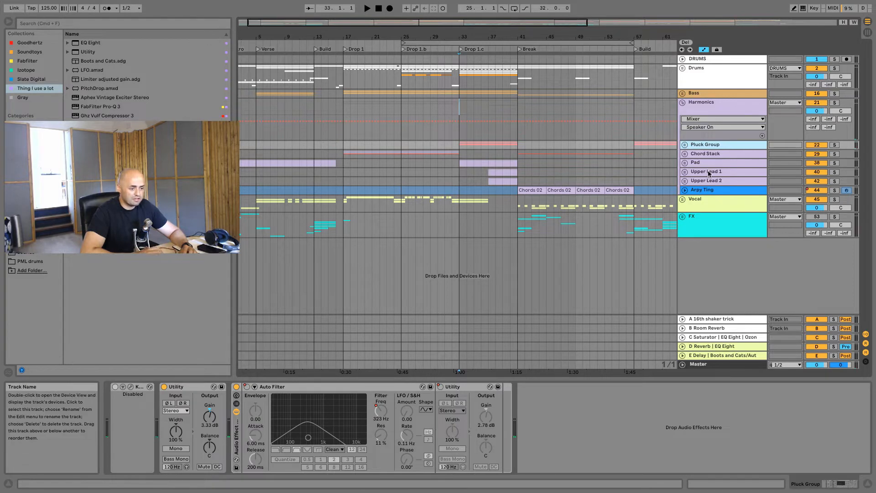
click(685, 164)
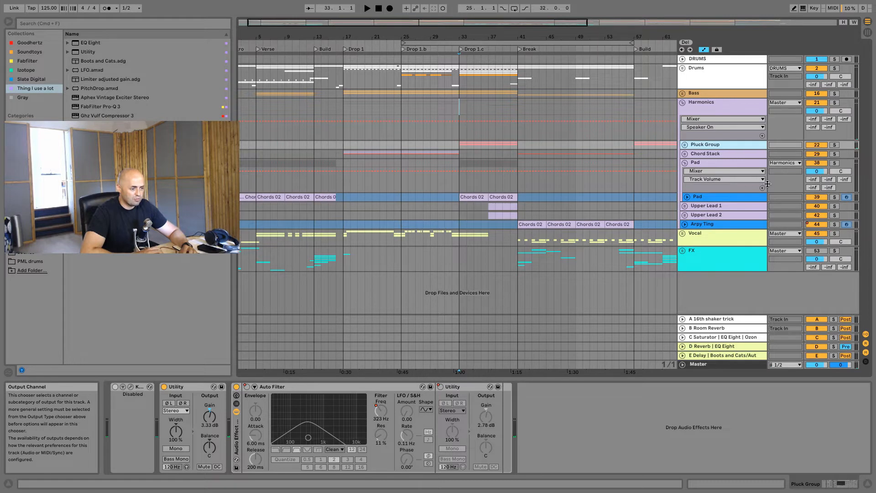
click(708, 195)
click(694, 165)
key(space)
mouse_move(817, 171)
mouse_down()
mouse_move(817, 182)
mouse_move(818, 165)
mouse_up()
click(816, 145)
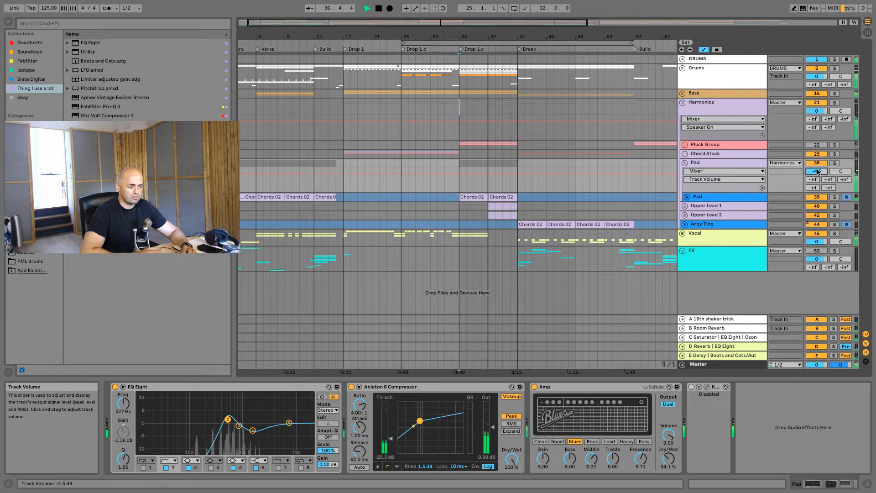
key(space)
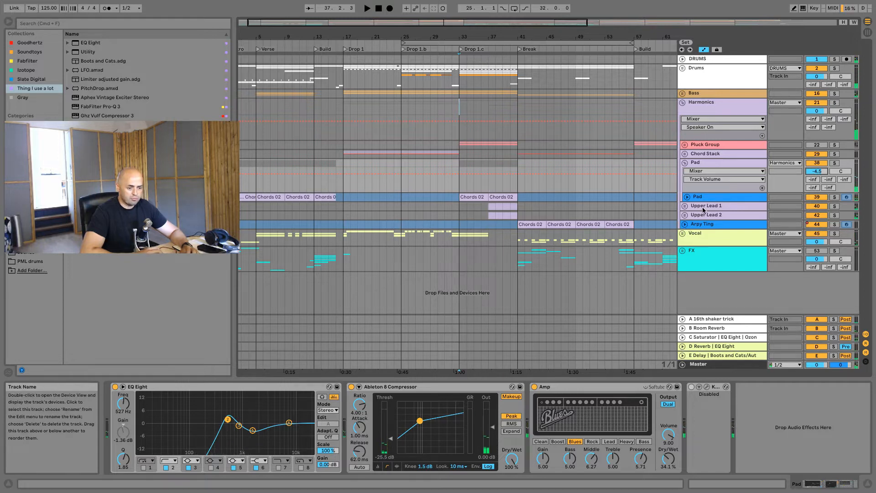
Unfold the Upper Lead 1 group and listen to it from bar 37, soloed and within the mix
click(682, 207)
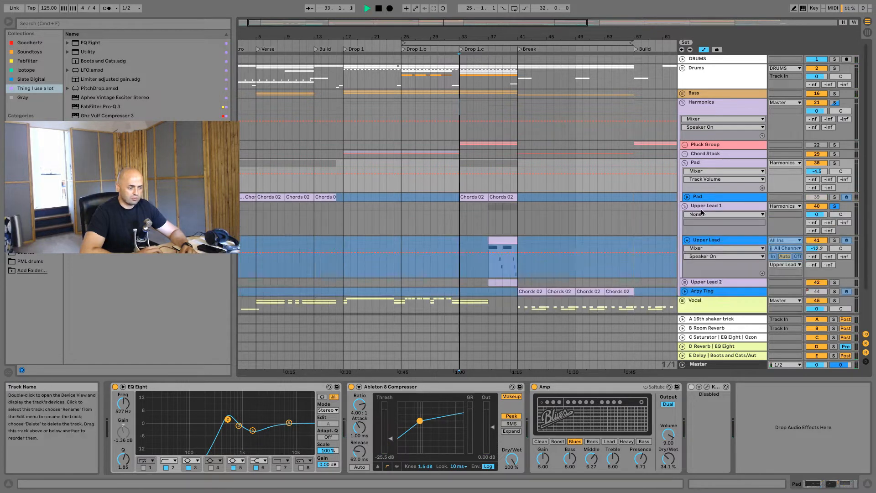
click(489, 222)
click(835, 207)
key(space)
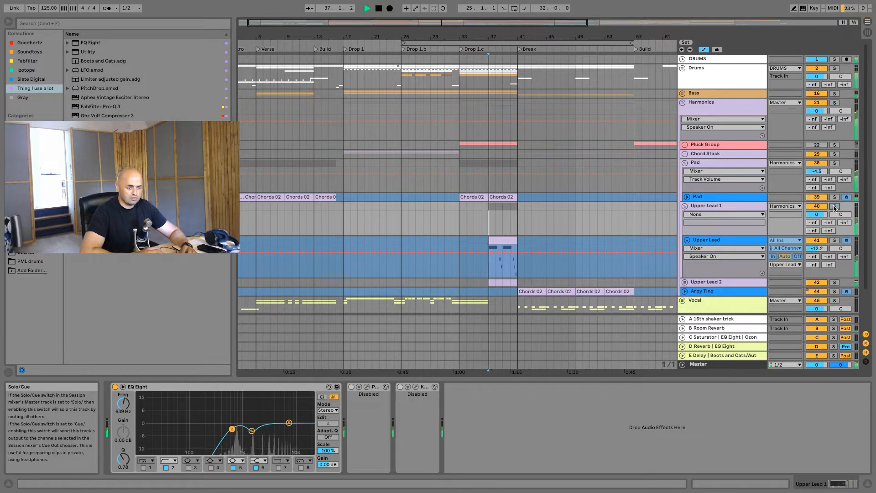
Mute the Upper Lead 1 and Upper Lead 2 groups during playback to hear the section without them
click(817, 241)
click(817, 206)
scroll(818, 235, down, 2)
click(817, 236)
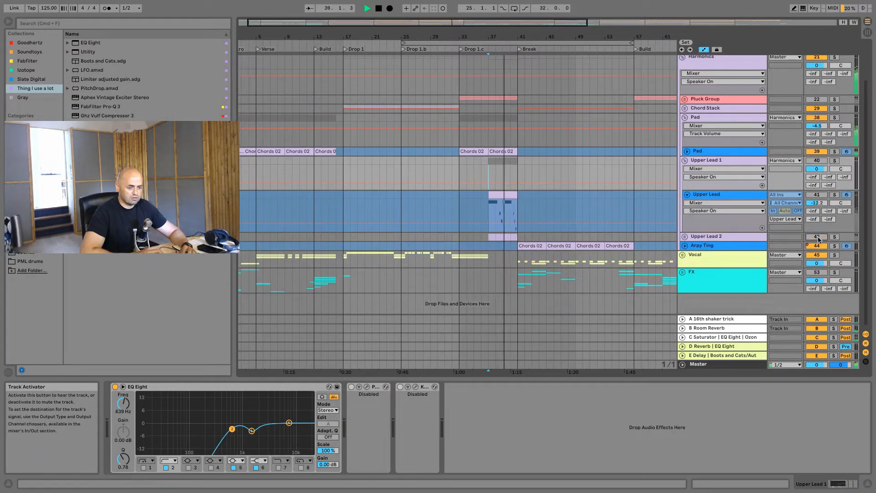
Reactivate the Upper Lead 1 group, replay the section from bar 37 and delete the Upper Lead 2 group
click(817, 161)
key(space)
key(space)
key(space)
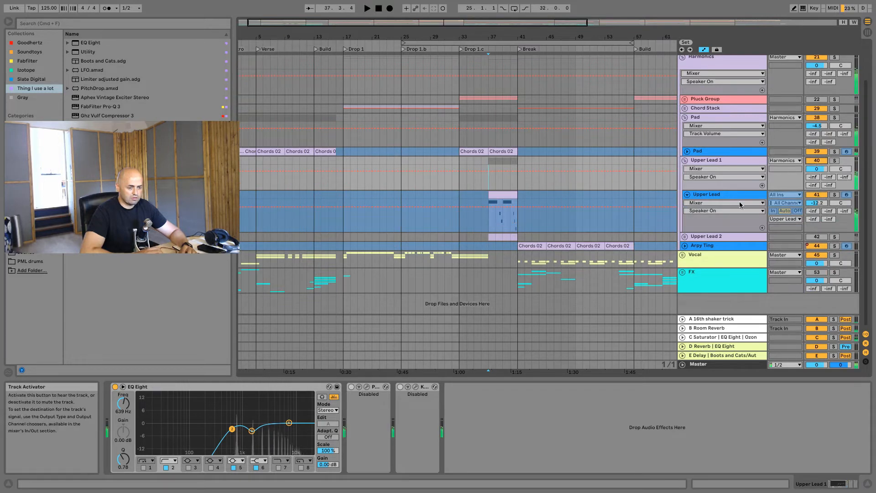
click(702, 237)
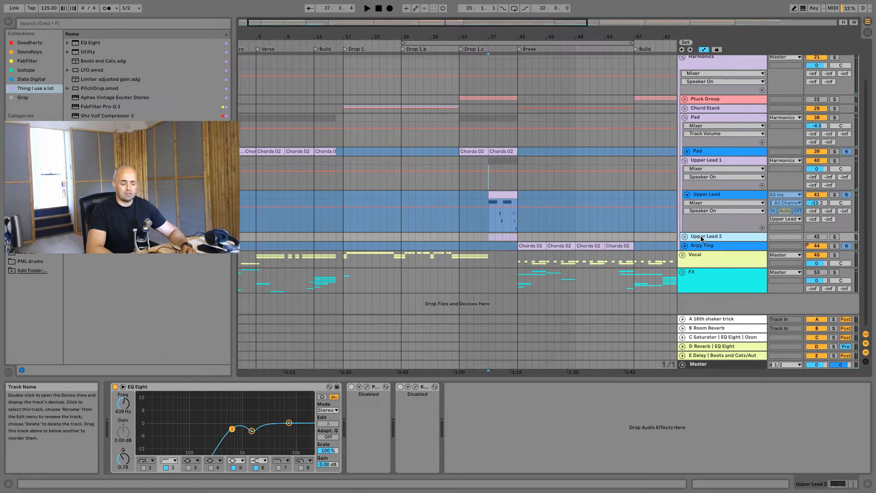
key(Delete)
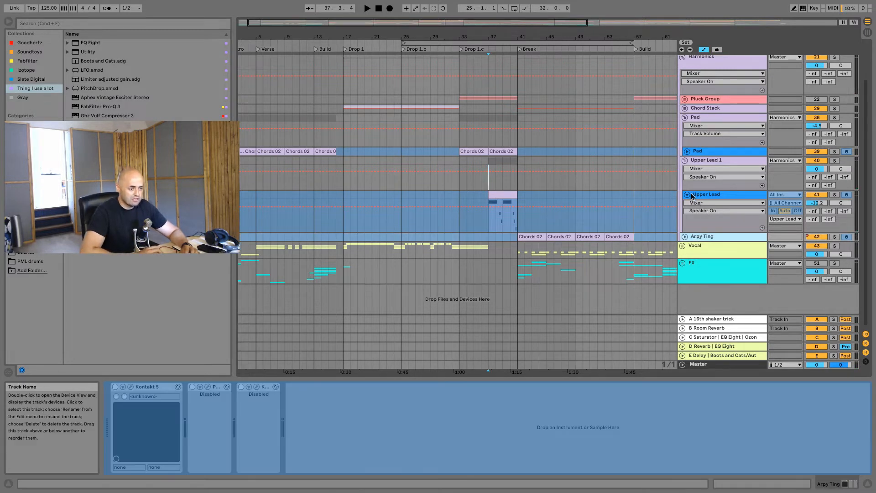
Delete the two disabled devices after the EQ Eight on the Upper Lead 1 group and fold the group
click(711, 164)
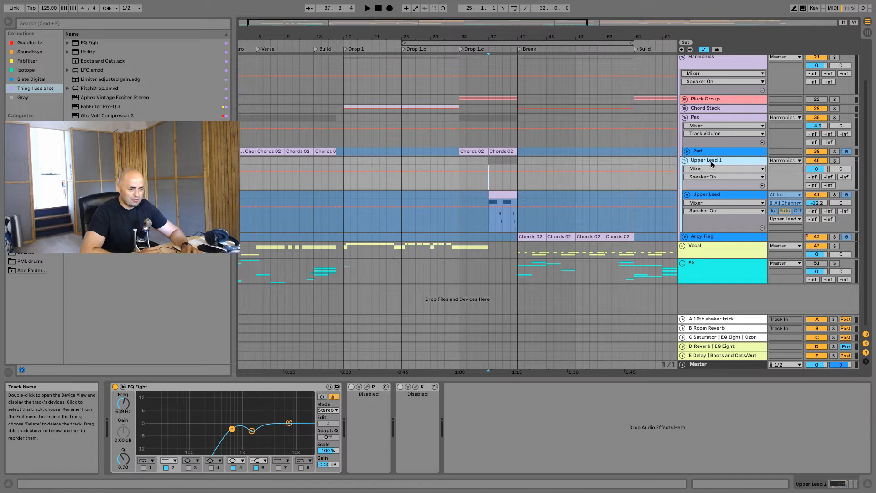
click(375, 391)
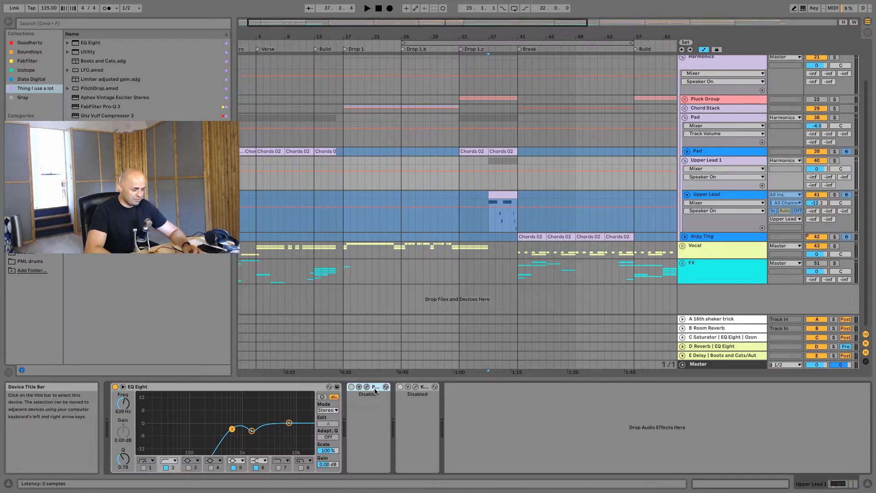
key(Delete)
key(Delete)
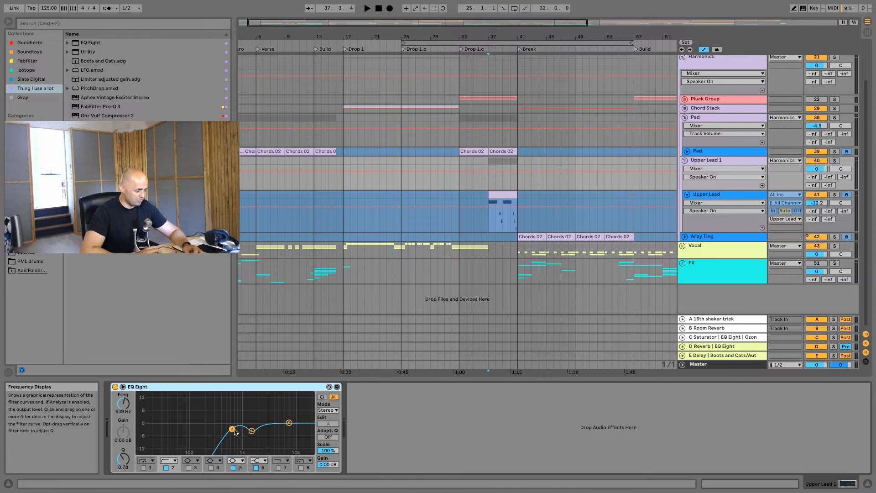
click(685, 161)
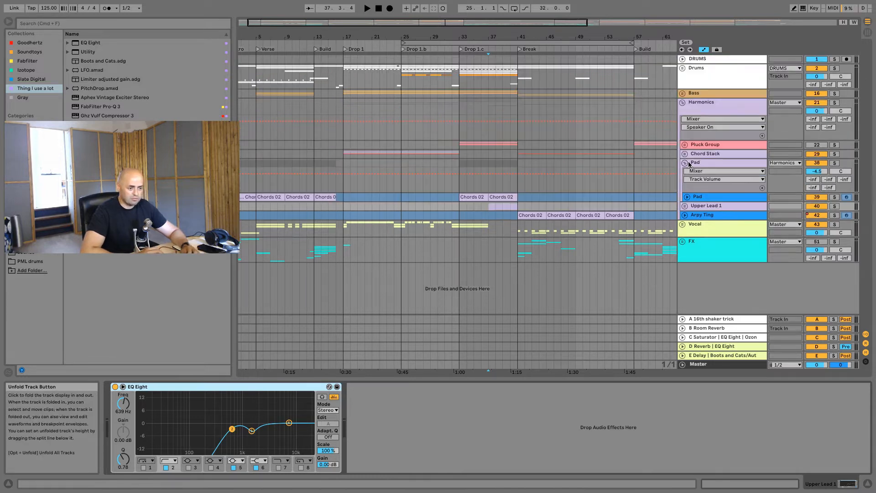
Rename the Upper Lead 1 group as Lead
click(717, 207)
key(ctrl+r)
text(Lead)
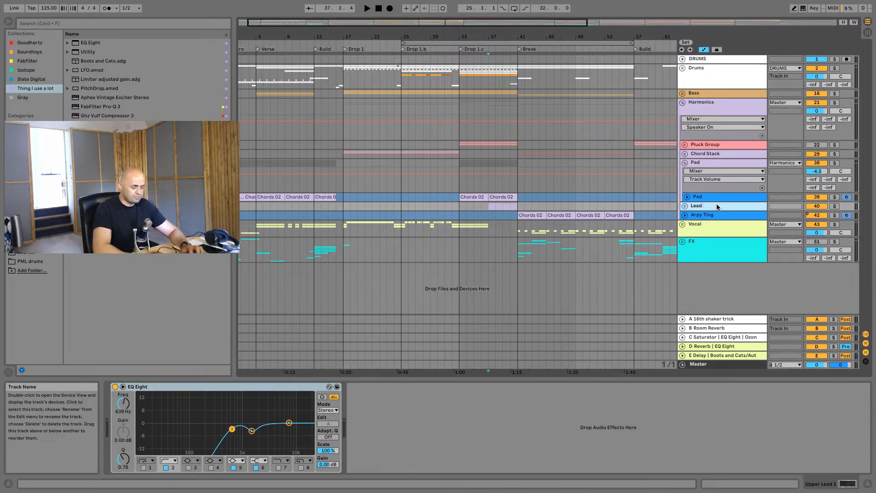
key(Return)
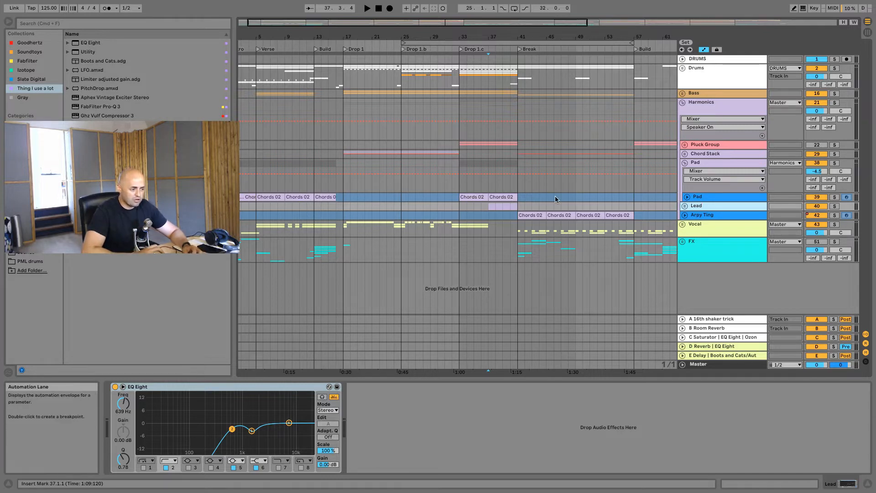
Unfold the Arpy Ting track, play the Break from bar 41 and set the track's volume to -7.1 dB
click(663, 218)
click(685, 215)
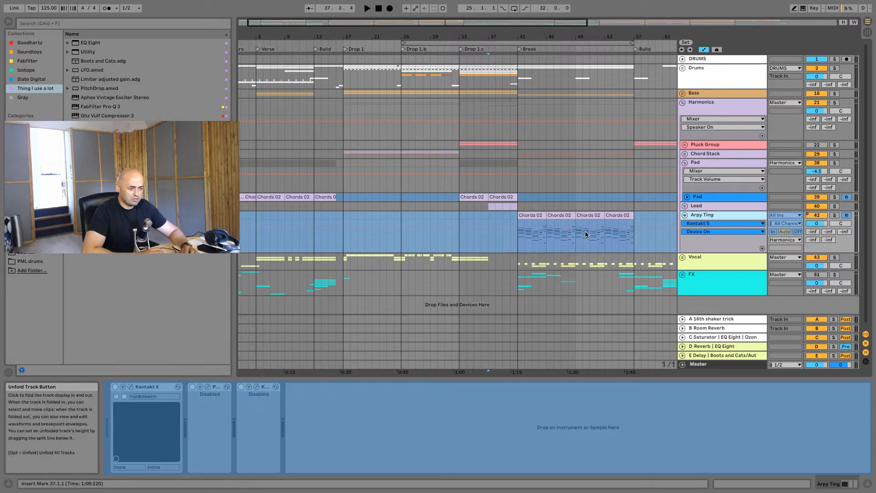
click(517, 239)
key(space)
drag(817, 223, 817, 227)
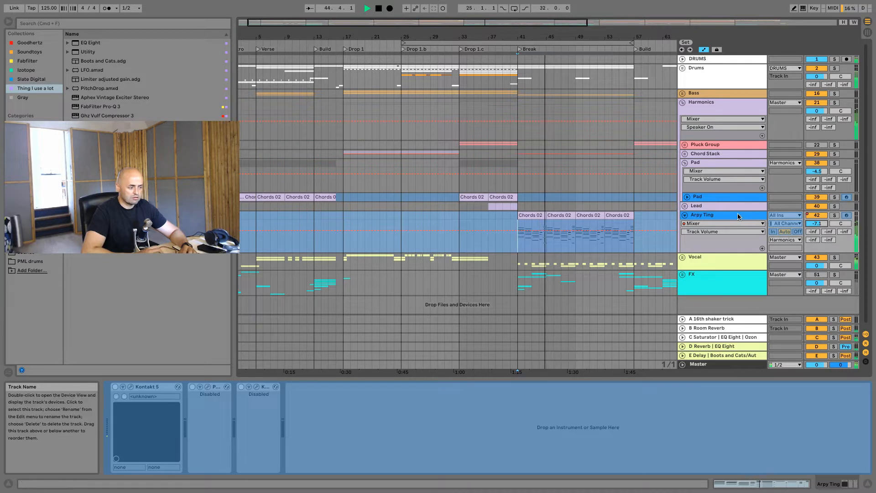
key(space)
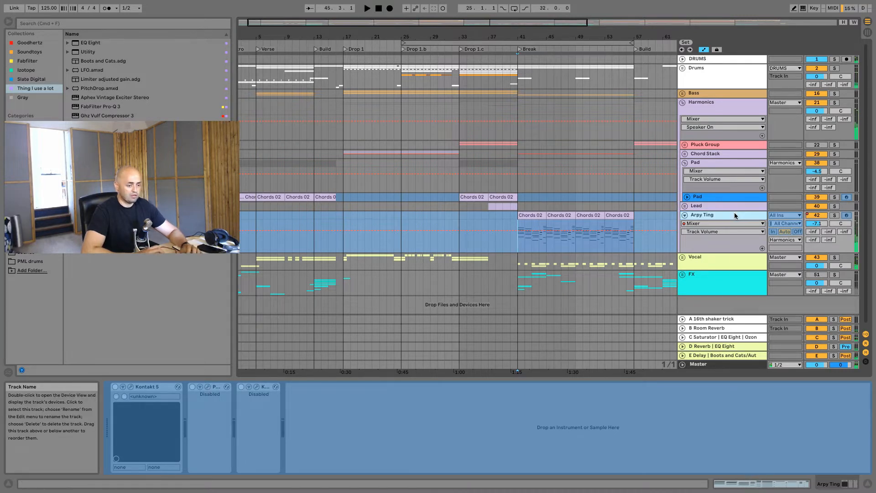
right_click(735, 212)
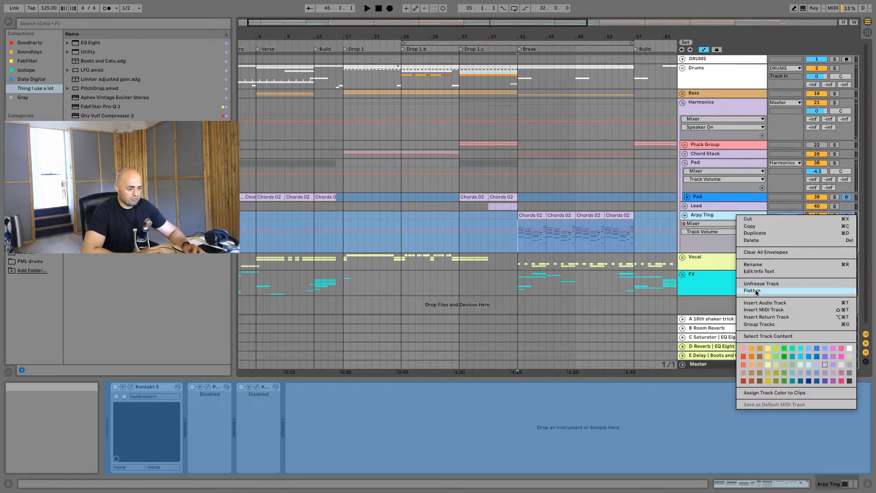
click(709, 216)
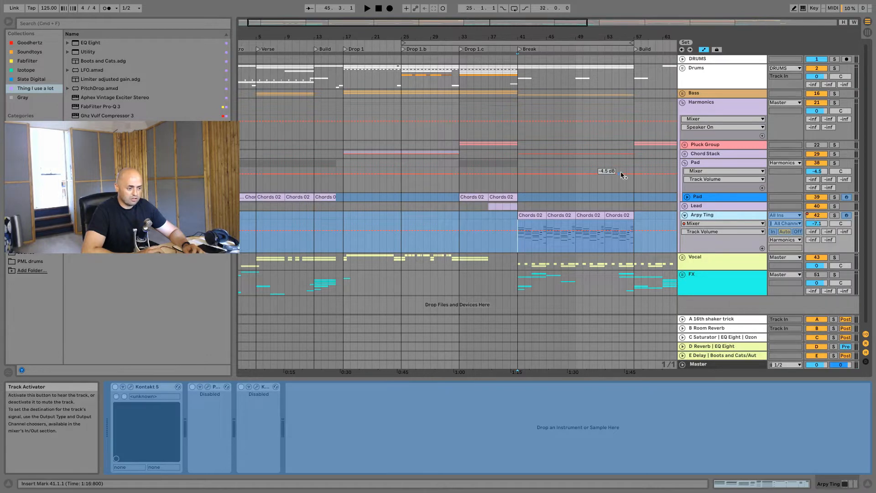
drag(611, 37, 611, 23)
click(817, 215)
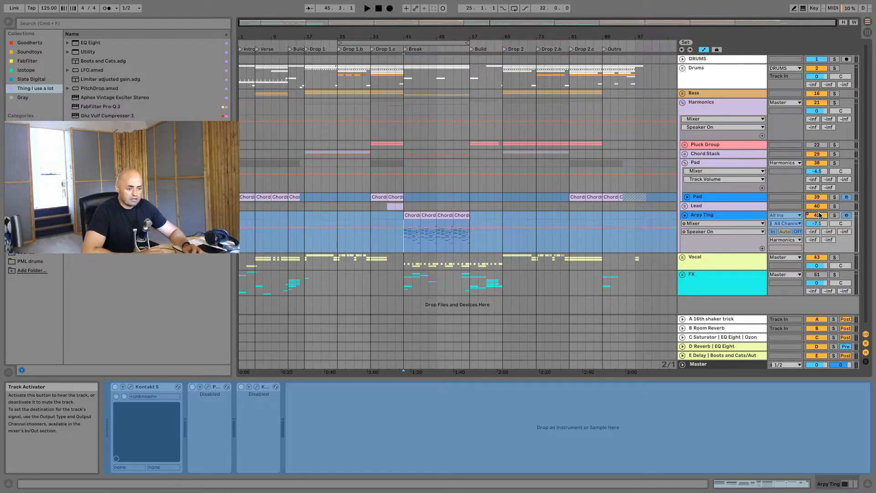
key(super+z)
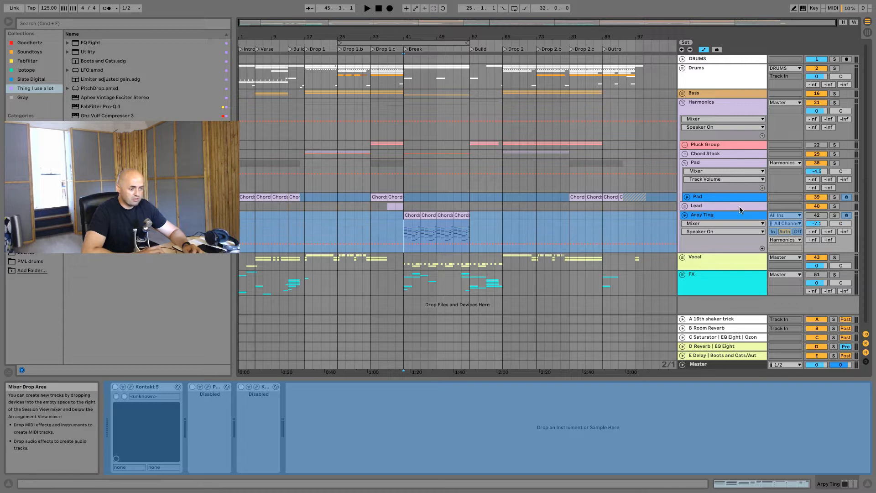
Flatten the frozen Arpy Ting track to audio and fold it
right_click(721, 218)
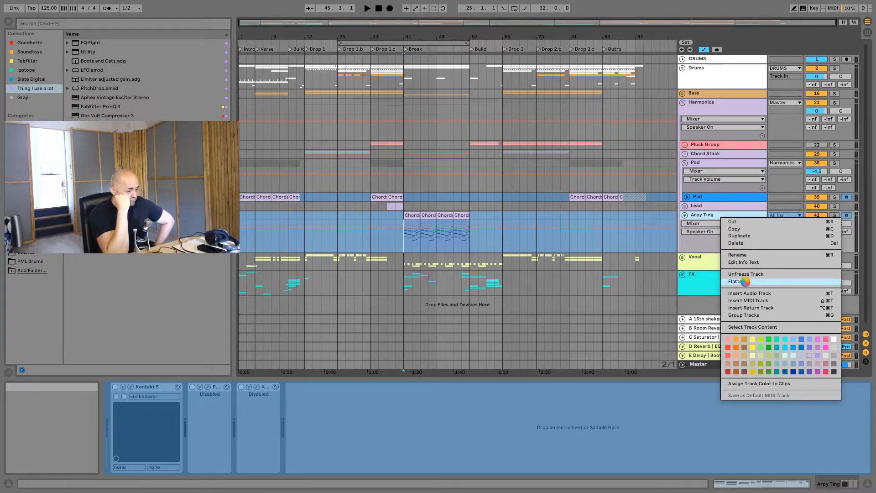
click(742, 281)
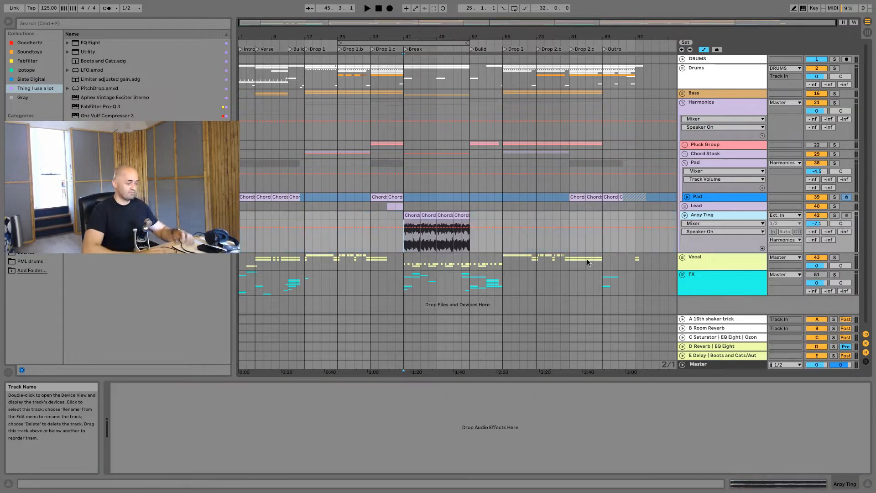
click(685, 215)
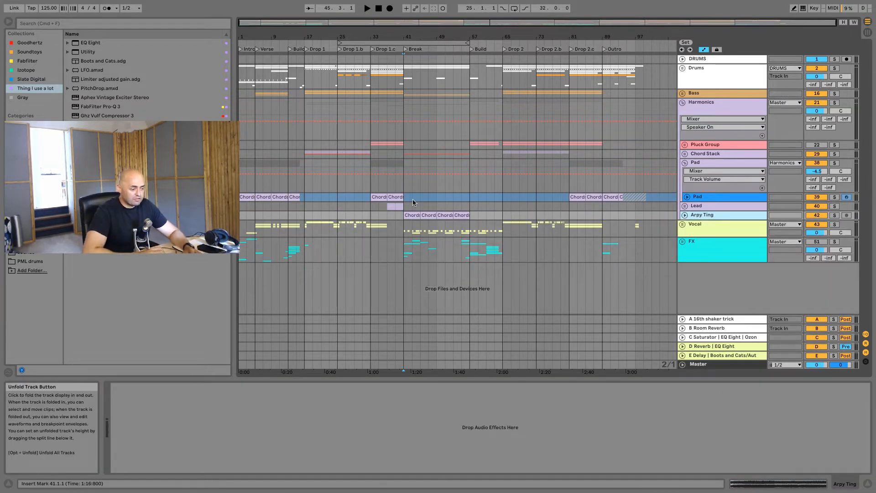
Play Drop 1.c from bar 33 and flatten the frozen Pad track inside the Pad group
click(368, 208)
mouse_move(369, 36)
mouse_down()
mouse_move(369, 55)
mouse_move(369, 44)
mouse_up()
key(space)
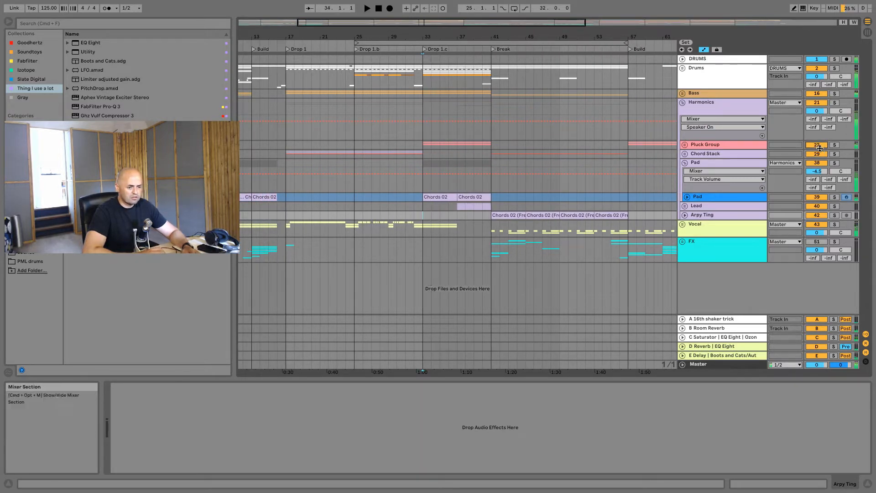
click(714, 199)
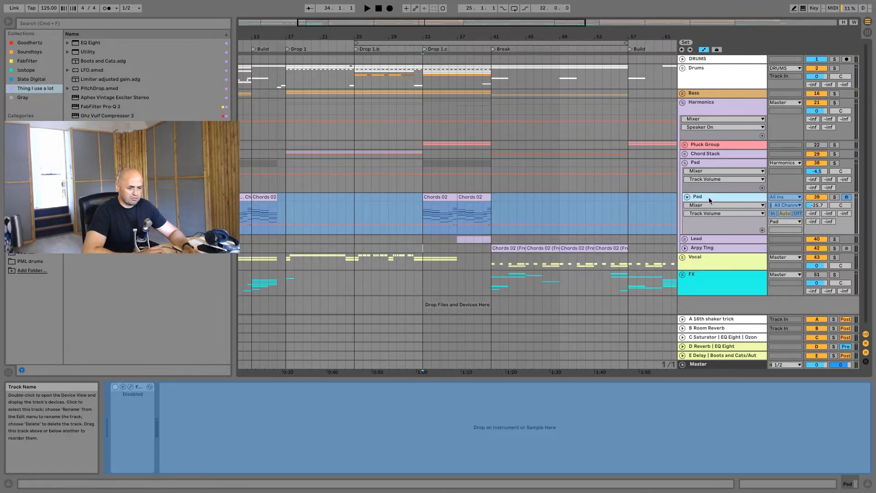
right_click(709, 199)
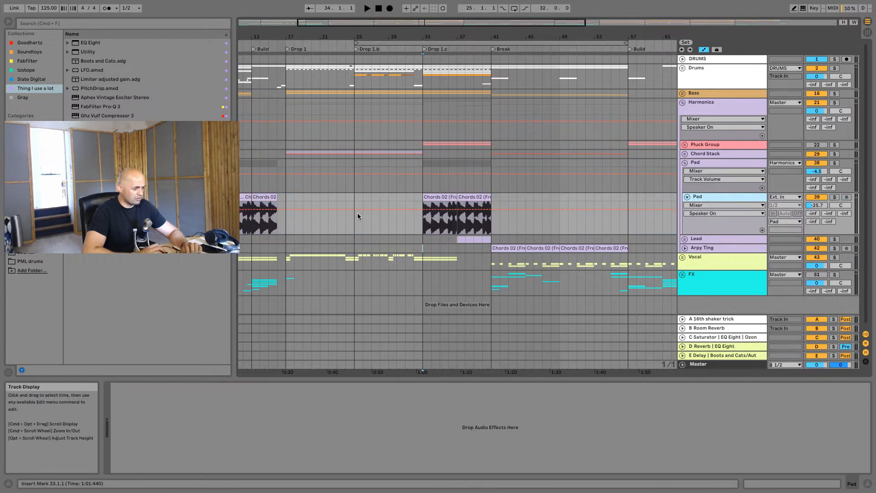
Delete the Ableton 8 Compressor and the disabled last device from the Pad group, and switch off its Amp
click(693, 164)
right_click(693, 163)
key(Escape)
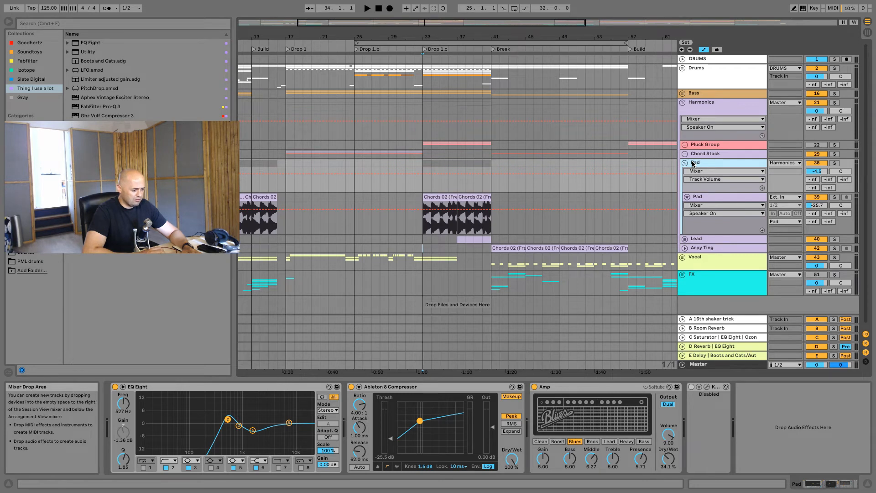
click(440, 389)
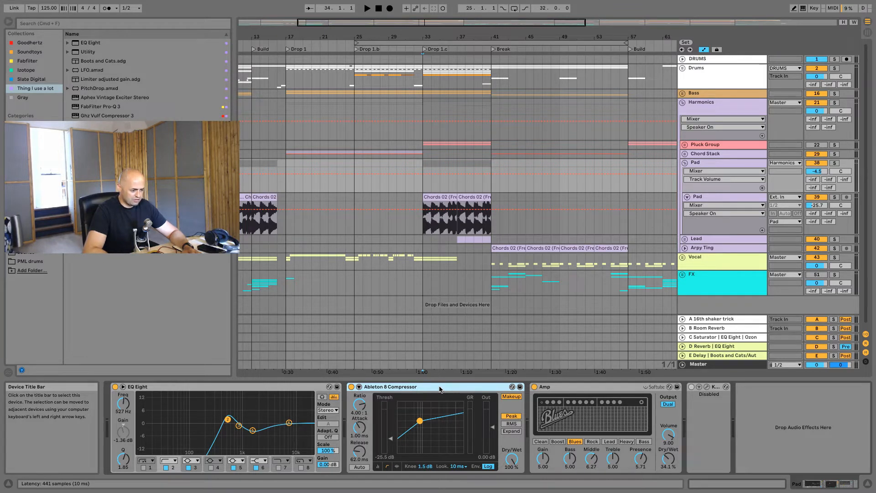
key(Delete)
click(351, 387)
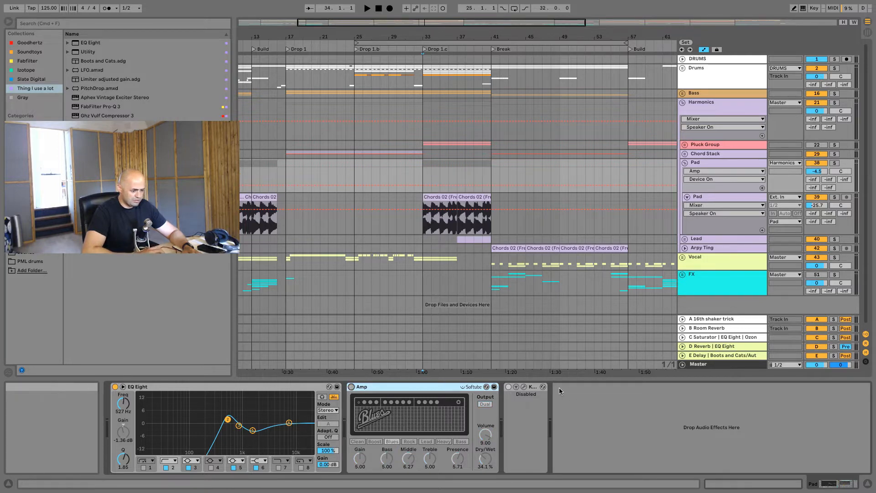
click(539, 388)
key(Delete)
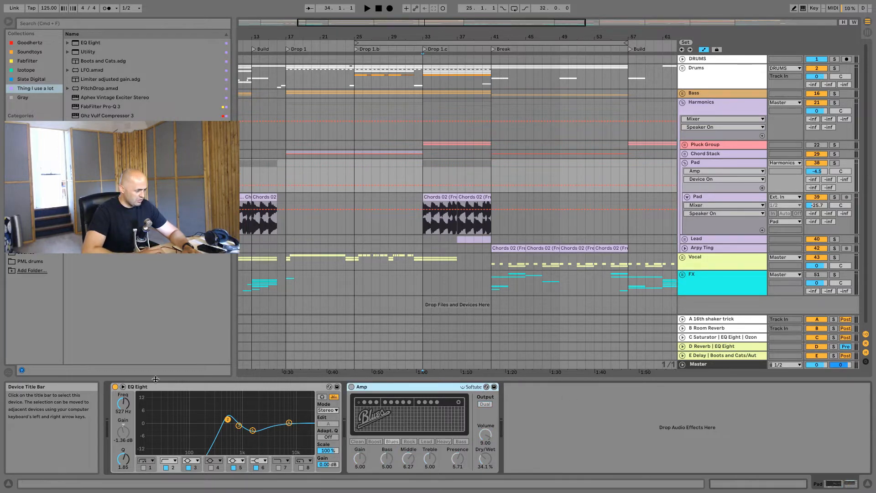
Switch off filters 2 and 3 of the Pad group's EQ Eight and delete the device
click(165, 387)
click(166, 468)
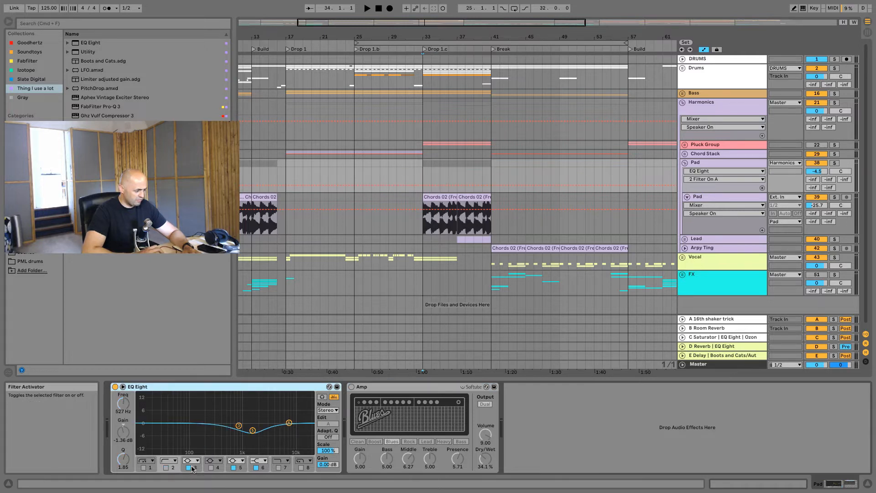
click(196, 471)
click(238, 470)
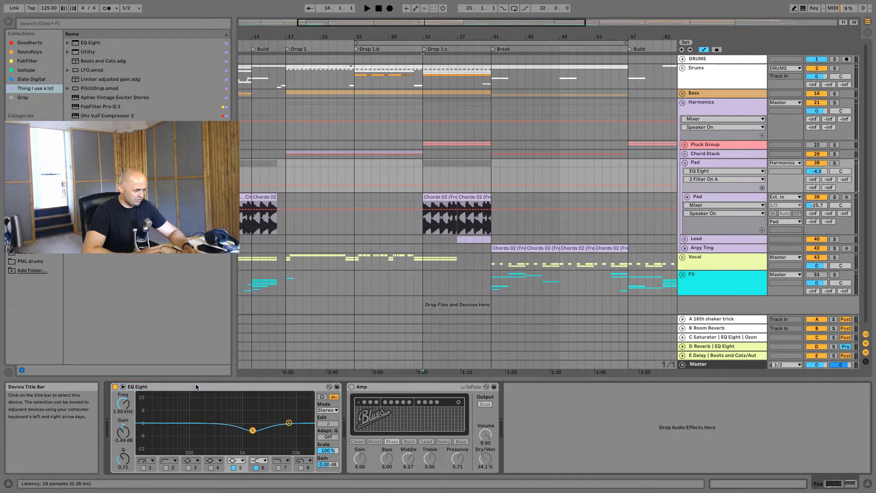
click(196, 387)
key(Delete)
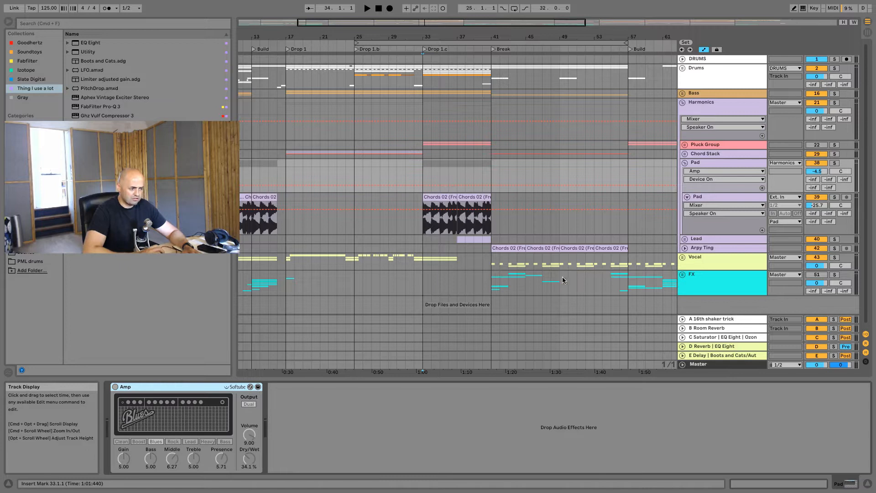
Set the inner Pad track's volume to -14.3 dB during playback and add an EQ Eight to the track
key(space)
drag(816, 207, 816, 194)
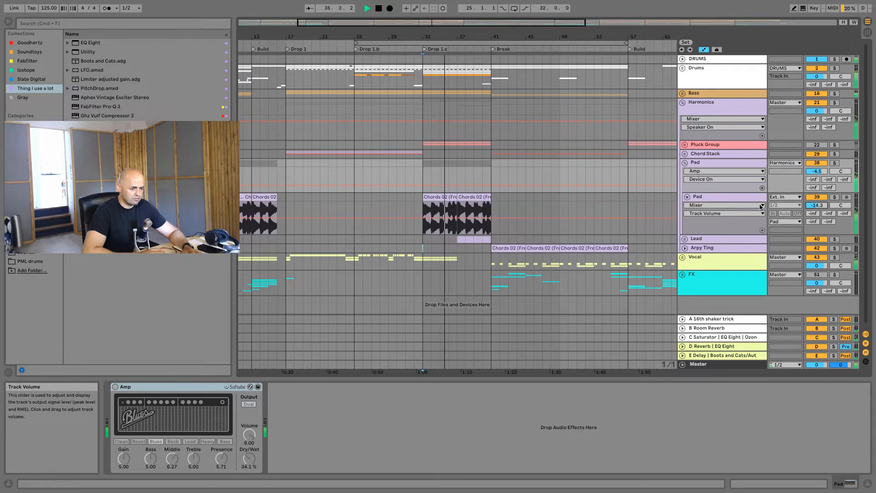
key(space)
click(718, 196)
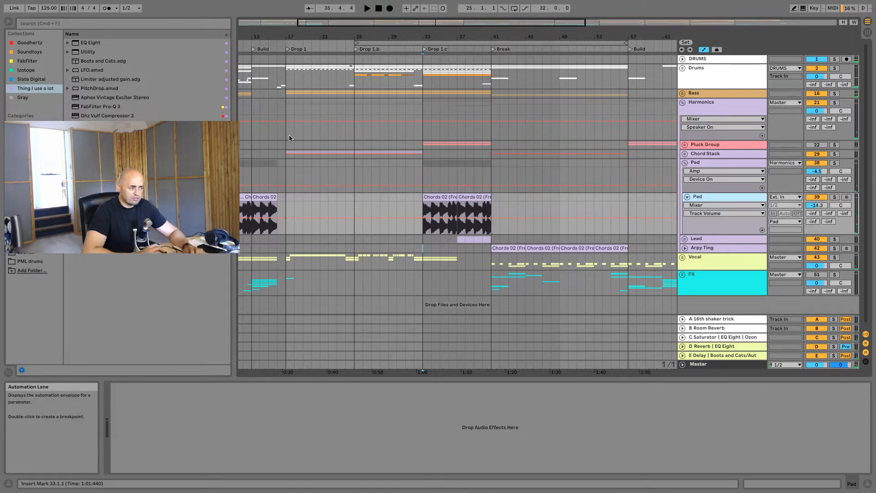
drag(90, 42, 395, 178)
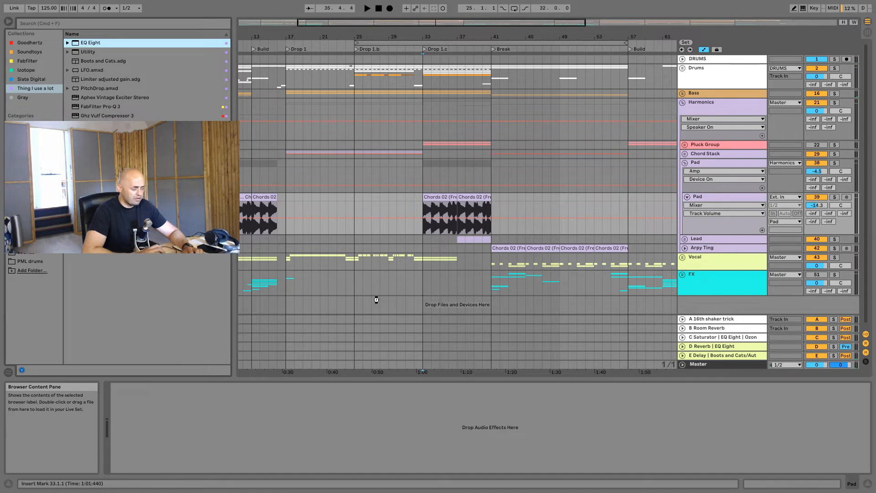
Add an EQ Eight to the Vocal group and boost filter 3 by 4.83 dB at 1.35 kHz during playback
click(736, 256)
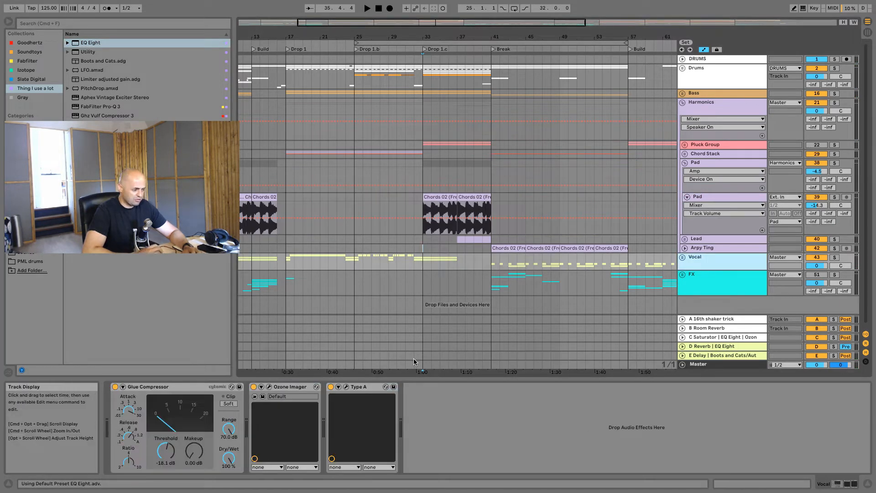
drag(79, 46, 572, 430)
key(space)
drag(505, 424, 541, 422)
key(space)
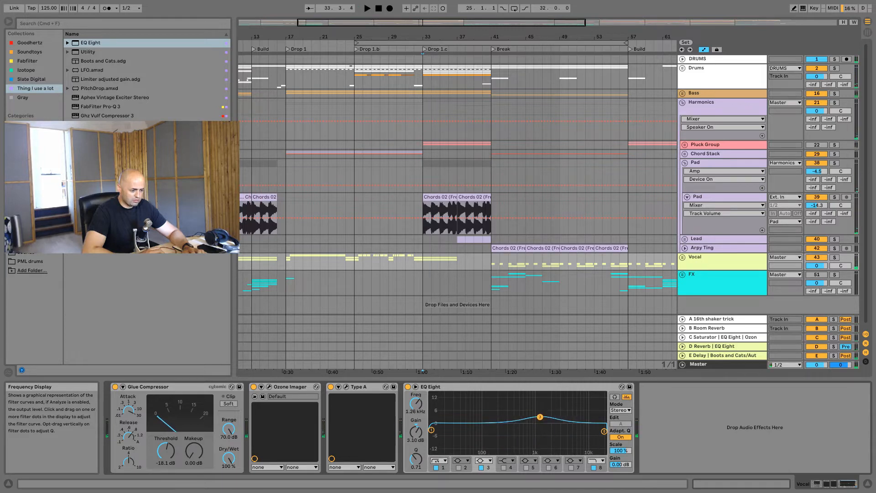
Paste the Vocal group's adjusted EQ Eight onto the inner Pad track and delete the flat EQ Eight there
click(537, 389)
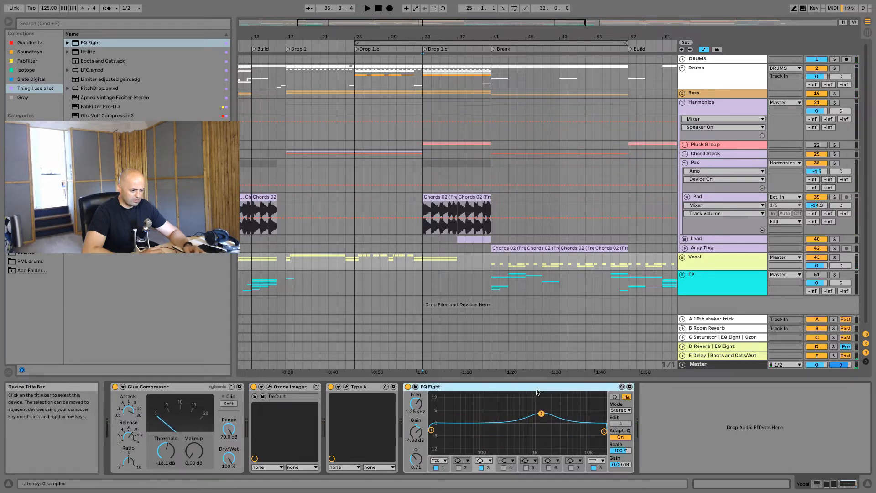
click(721, 201)
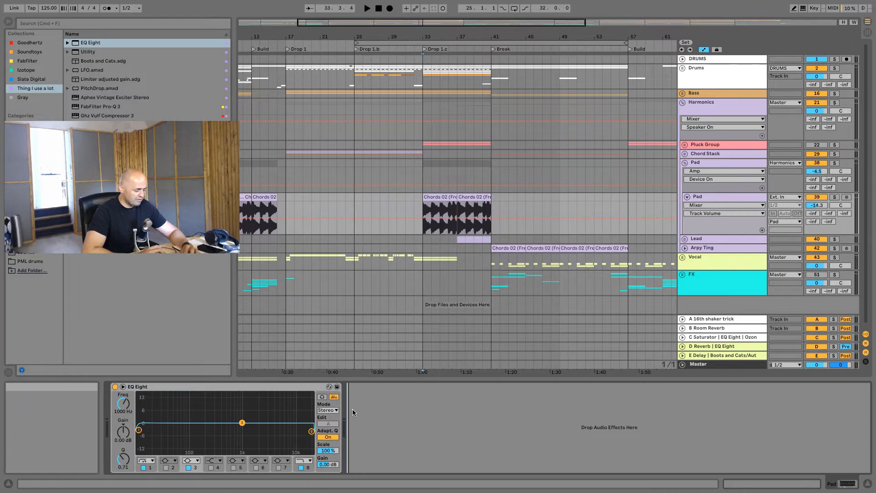
key(ctrl+v)
click(143, 389)
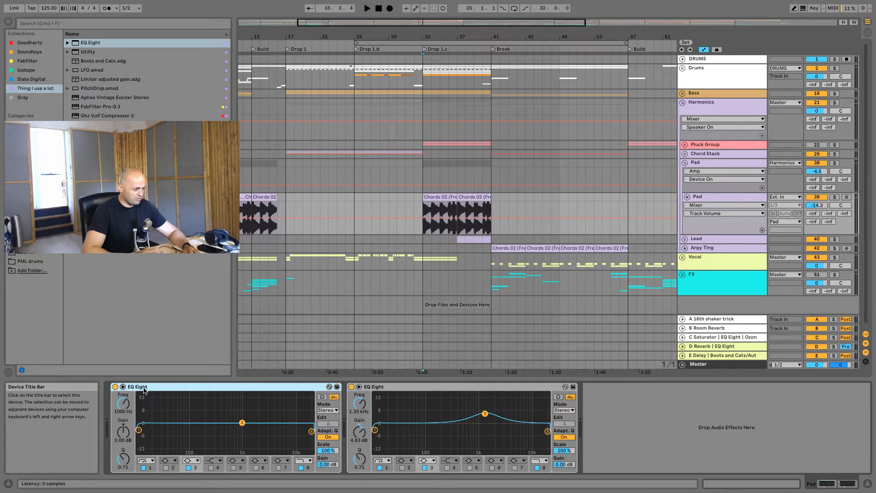
key(Delete)
Shape the Pad track's EQ Eight with a slight mid cut on filter 3, a low cut at 102 Hz and a lowered high cut during playback
drag(249, 413, 247, 429)
key(space)
drag(138, 430, 208, 429)
drag(311, 431, 298, 434)
drag(208, 430, 191, 432)
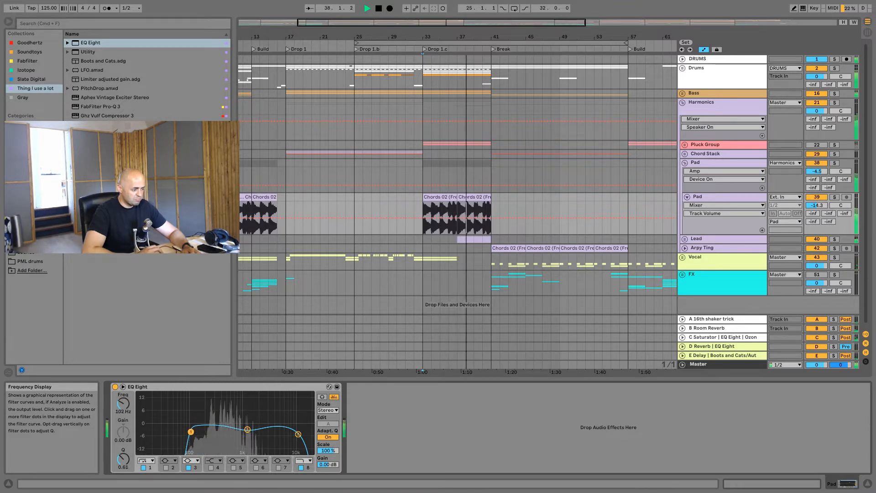
Enable filter 2, disable filter 8 and ease filter 3's cut to -1.61 dB in the Pad's EQ Eight during playback
click(166, 467)
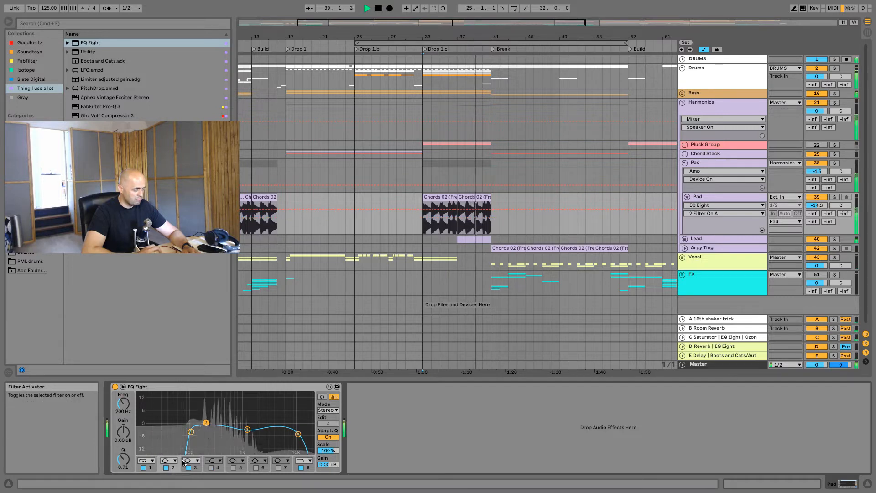
click(300, 467)
drag(247, 429, 247, 427)
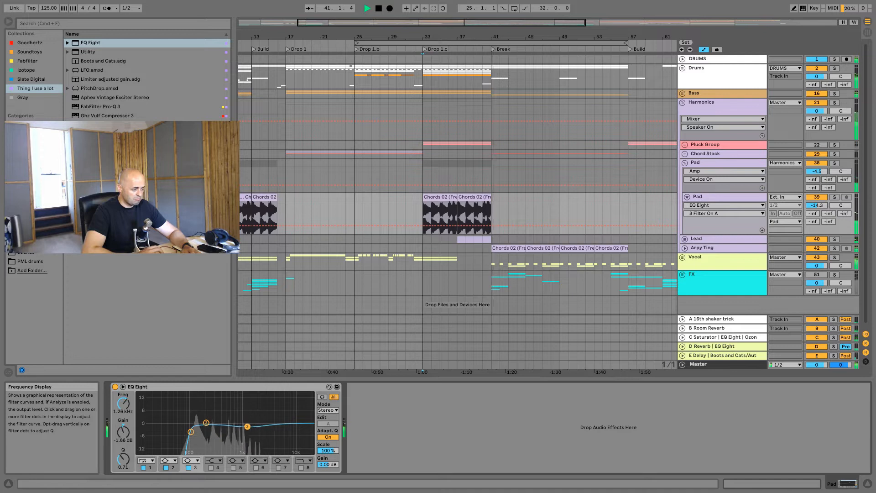
key(space)
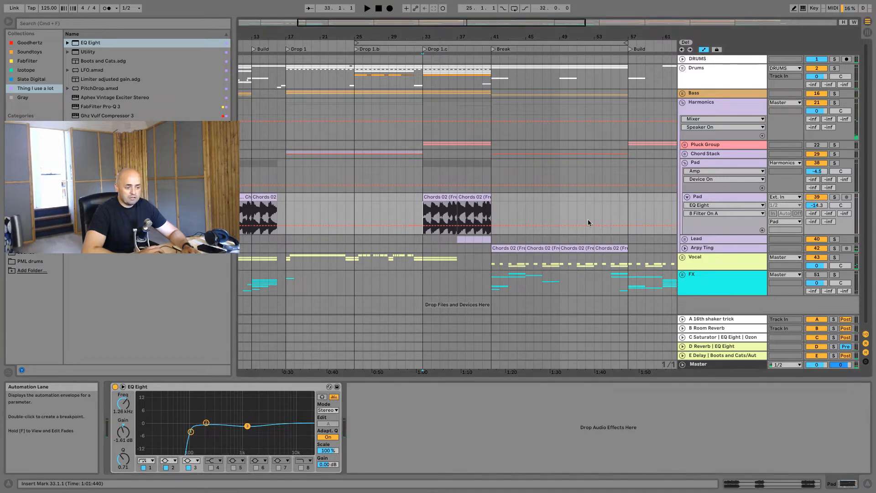
Ungroup the outer Pad group and set the remaining Pad track's volume to -16.3 dB during playback
click(742, 164)
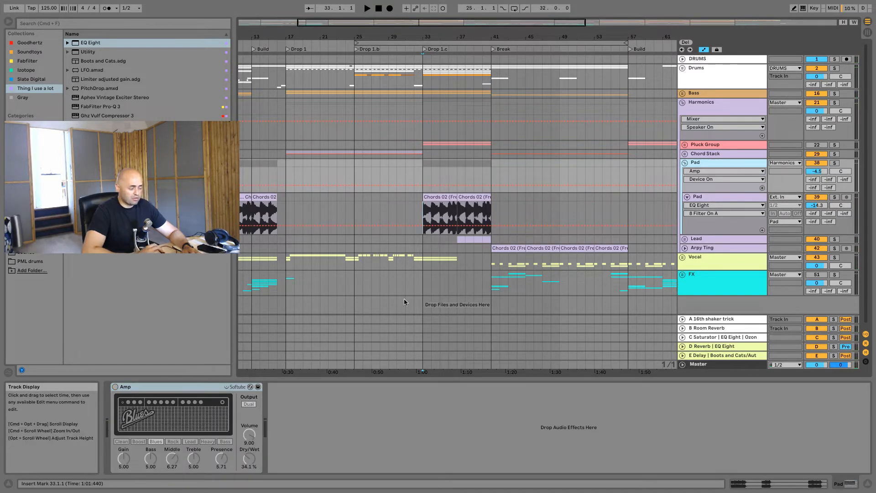
right_click(730, 161)
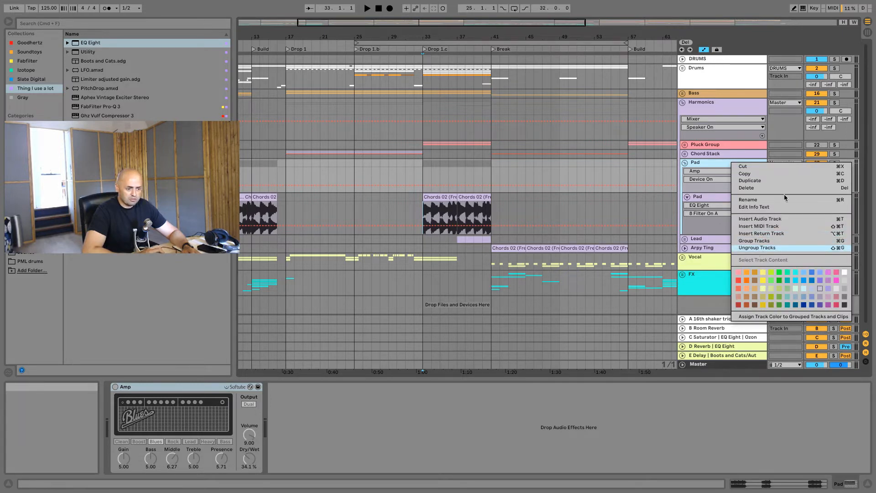
click(776, 247)
click(816, 171)
key(space)
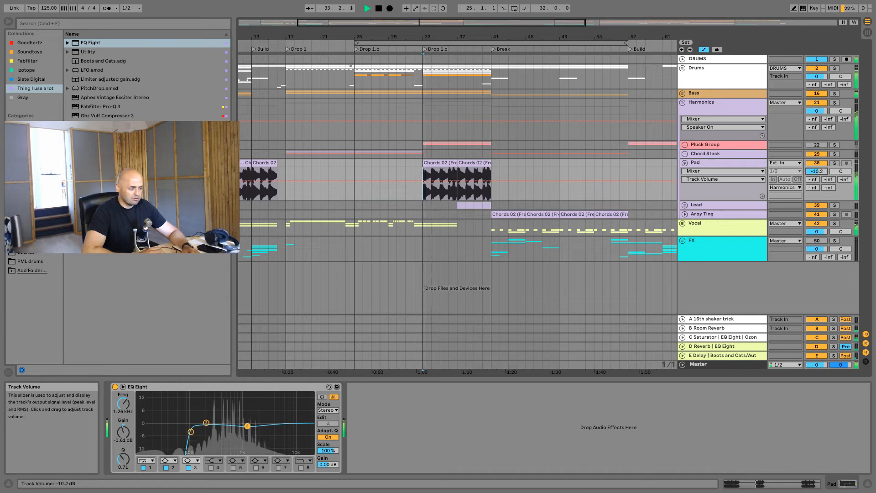
drag(817, 171, 817, 175)
Find the Glue Compressor in the browser and add it after the EQ Eight on the Pad track
click(721, 167)
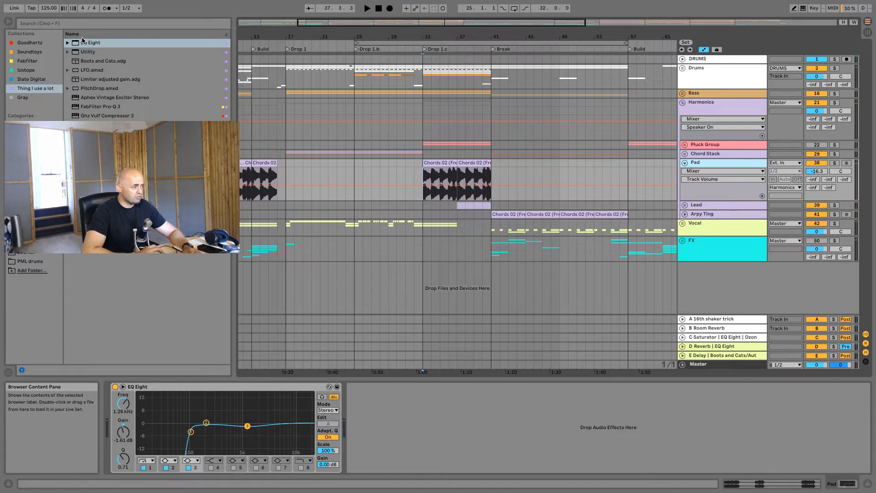
click(105, 26)
text(glue)
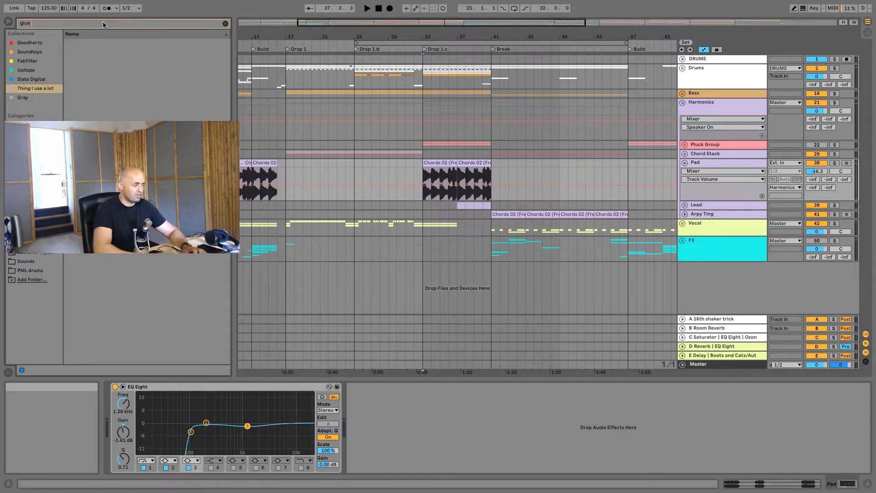
key(Down)
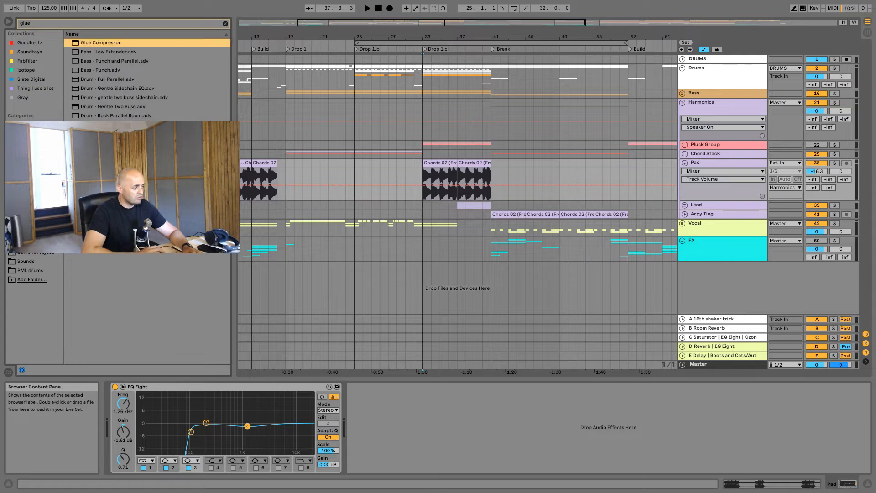
key(Return)
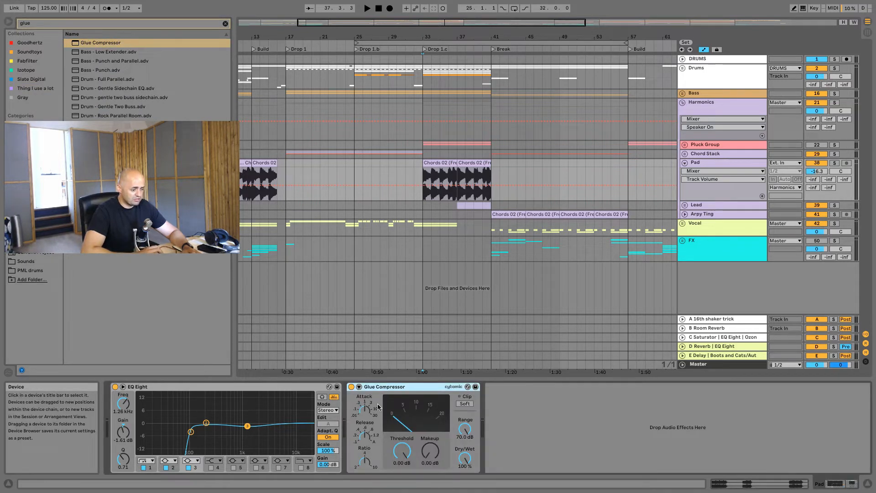
Sidechain the Pad's Glue Compressor from the Sorry track and set its threshold to -17.8 dB during playback
click(374, 397)
click(366, 410)
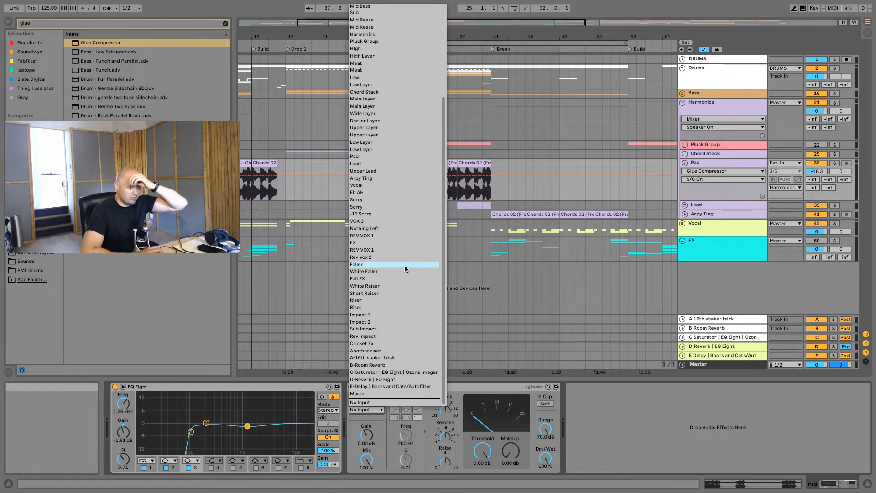
click(383, 200)
drag(482, 451, 482, 484)
key(space)
mouse_move(483, 451)
mouse_down()
mouse_move(482, 442)
mouse_move(485, 456)
mouse_up()
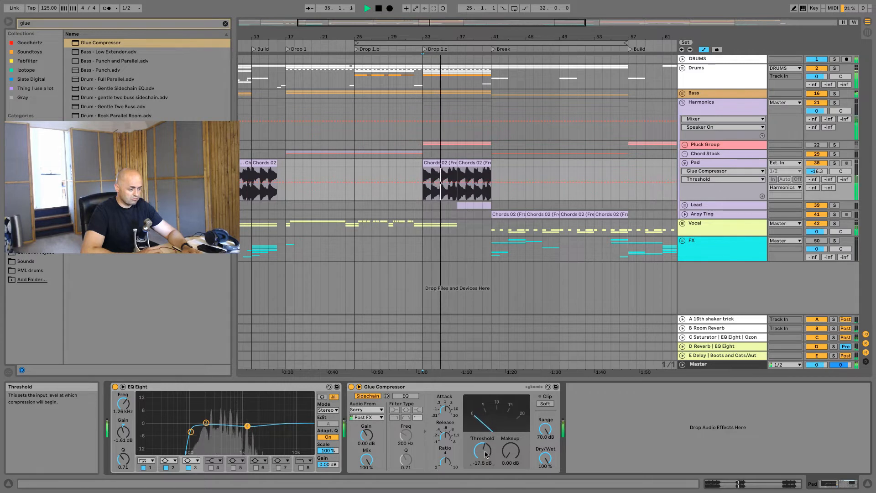
key(space)
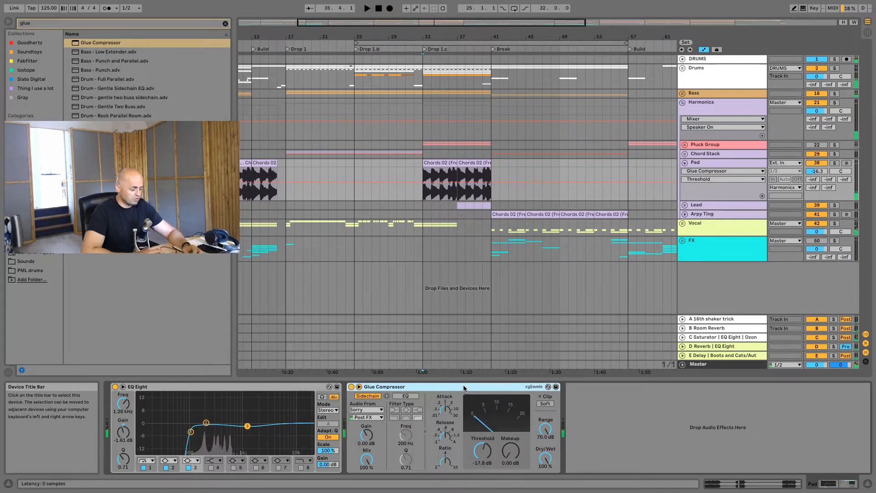
Add the Boots and Cats.adg rack after the Pad's Glue Compressor and lower its Boots macro to 26 during playback
click(225, 23)
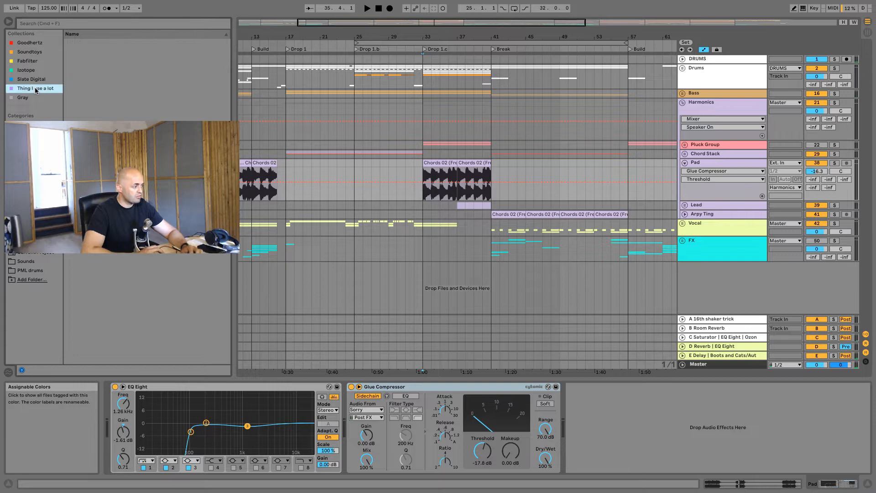
click(35, 88)
drag(107, 64, 596, 403)
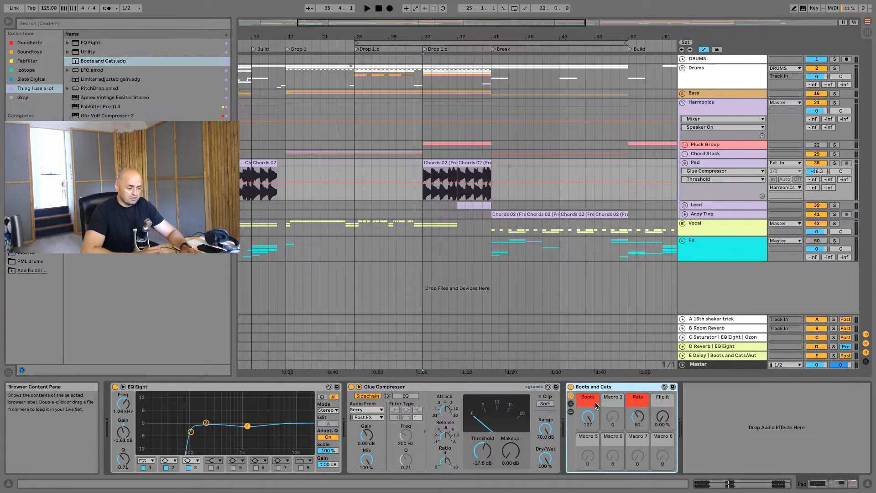
key(space)
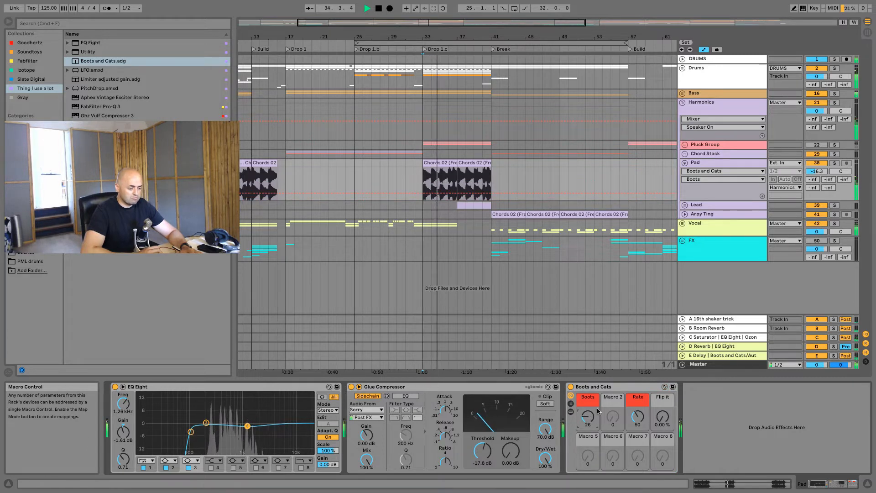
Check the Vocal, Lead and Pluck groups' devices and copy the Boots and Cats/Autofilter rack from the Chord Stack group
click(704, 223)
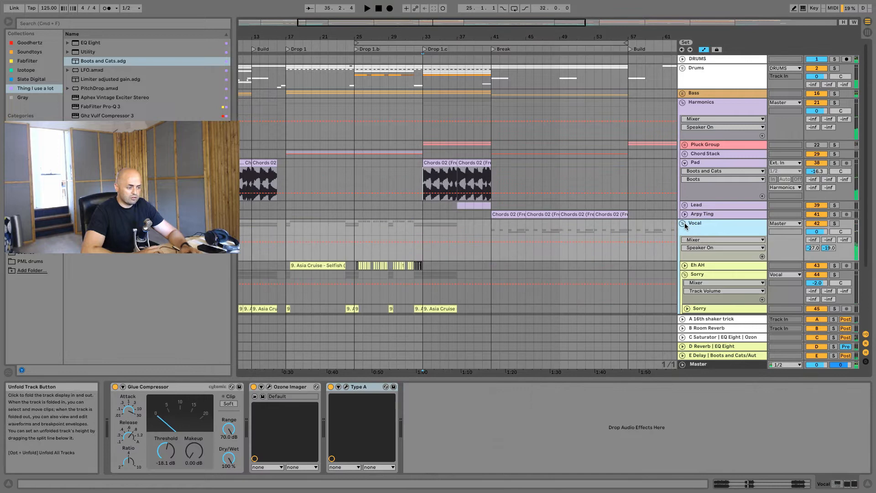
click(704, 206)
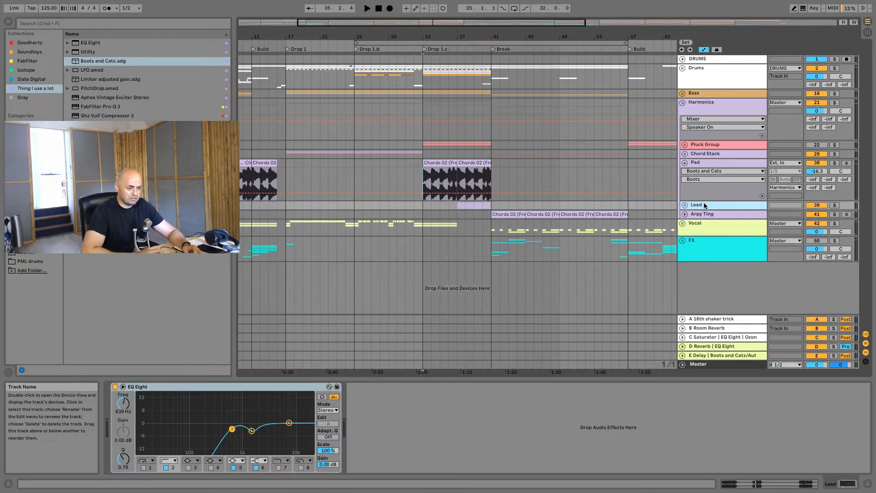
click(713, 146)
click(707, 155)
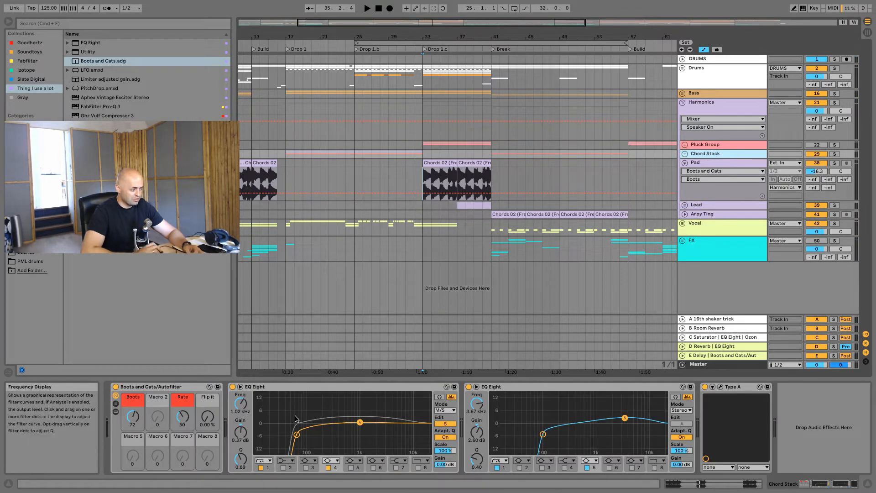
click(177, 387)
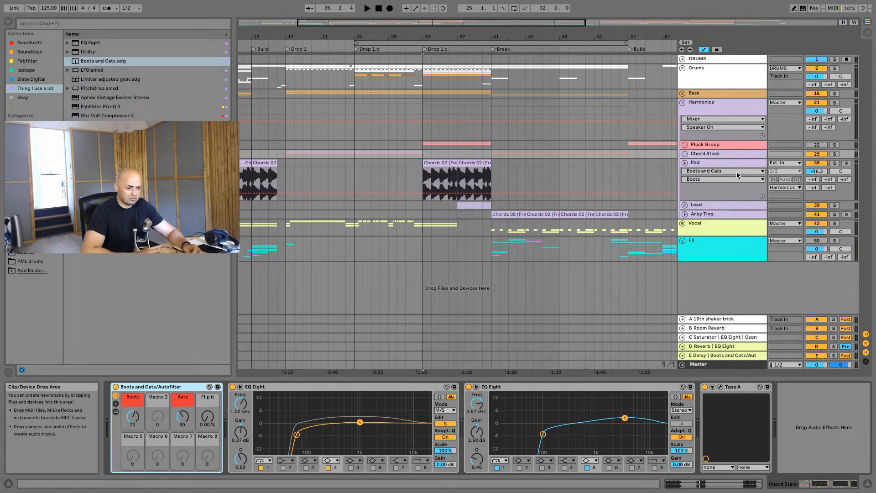
Replace the Pad's Boots and Cats rack with the copied Boots and Cats/Autofilter rack, placed after the Glue Compressor
click(715, 163)
click(620, 387)
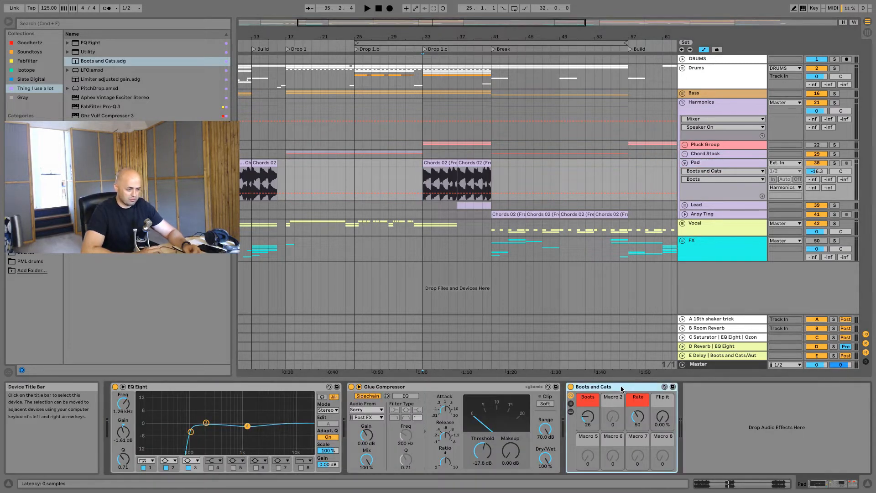
key(Delete)
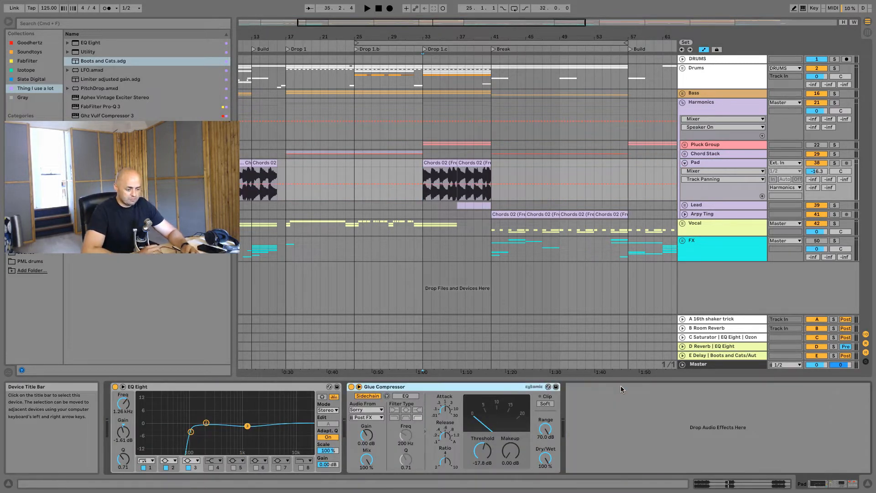
key(super+z)
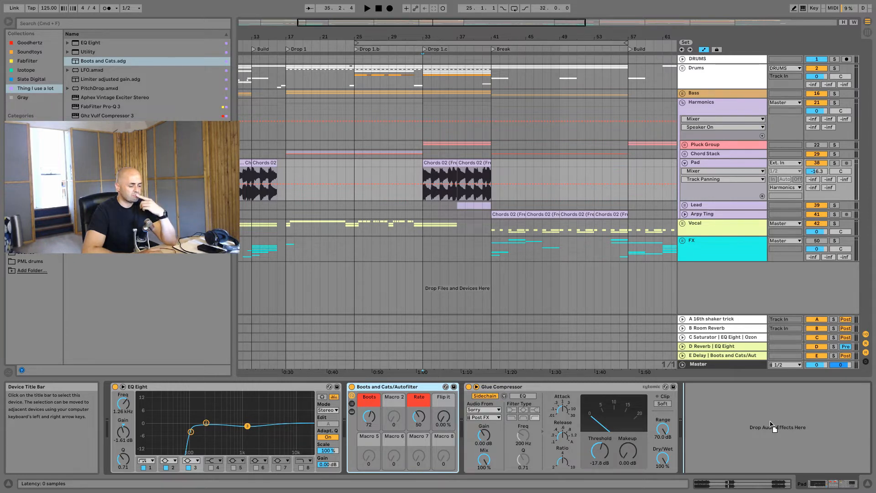
drag(769, 421, 717, 415)
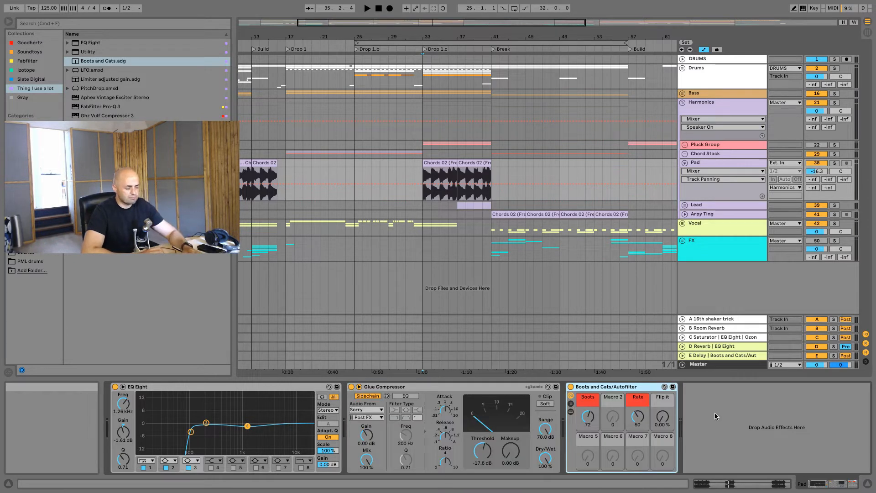
Lower the Pad rack's Boots macro to 21 and set the track's volume to -13.6 dB during playback
key(space)
drag(588, 416, 588, 448)
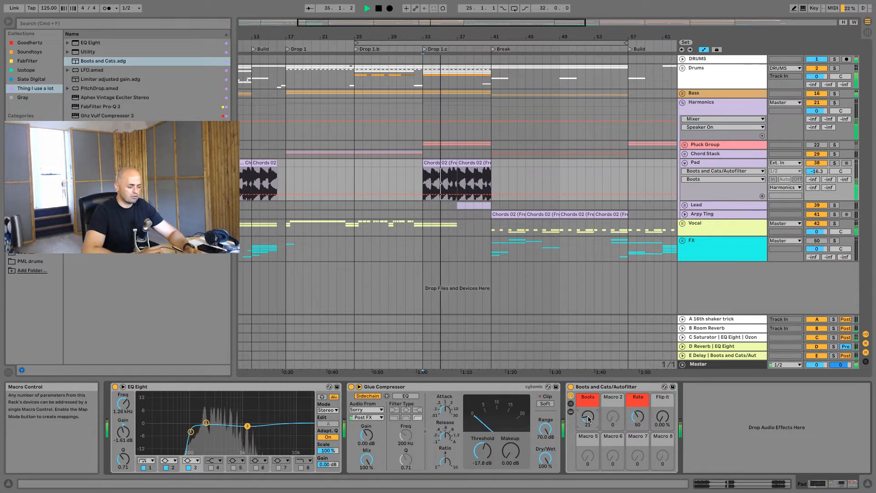
drag(817, 171, 817, 163)
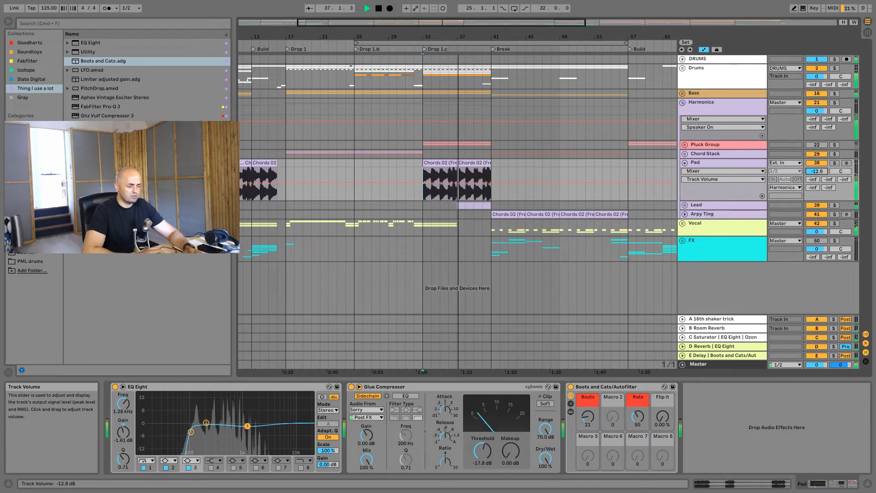
drag(817, 171, 817, 173)
drag(819, 173, 818, 170)
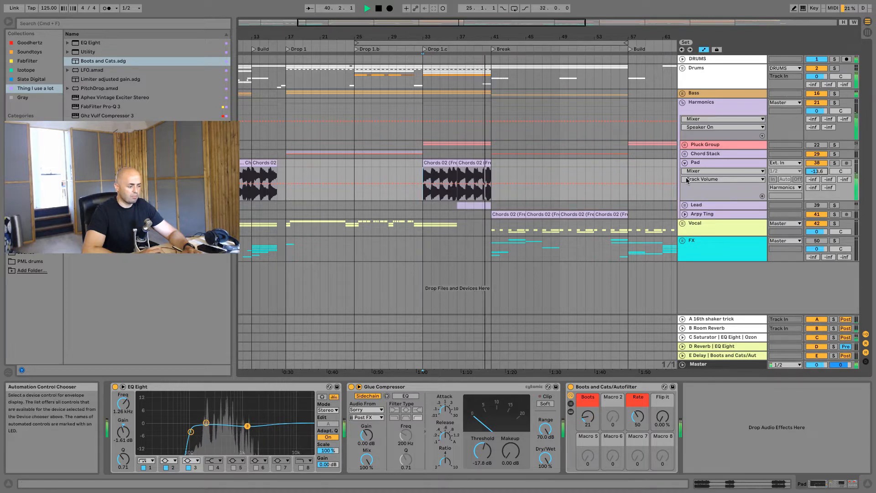
key(space)
click(429, 172)
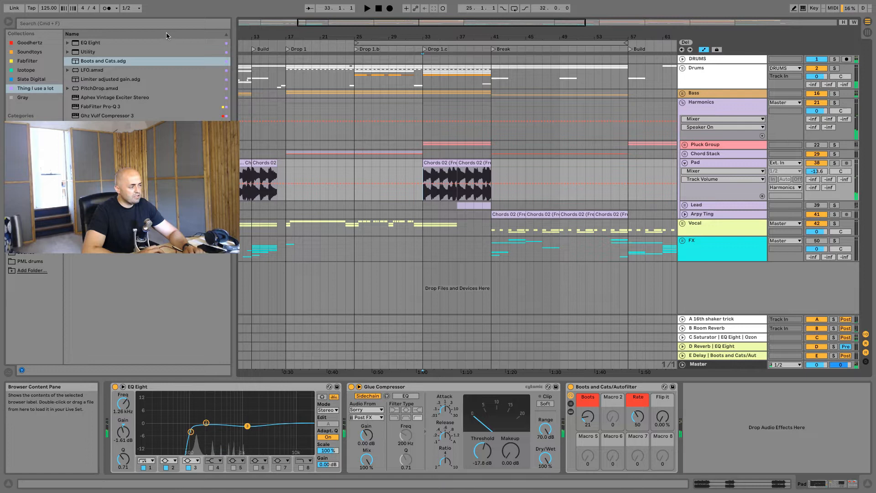
click(171, 24)
text(ozone)
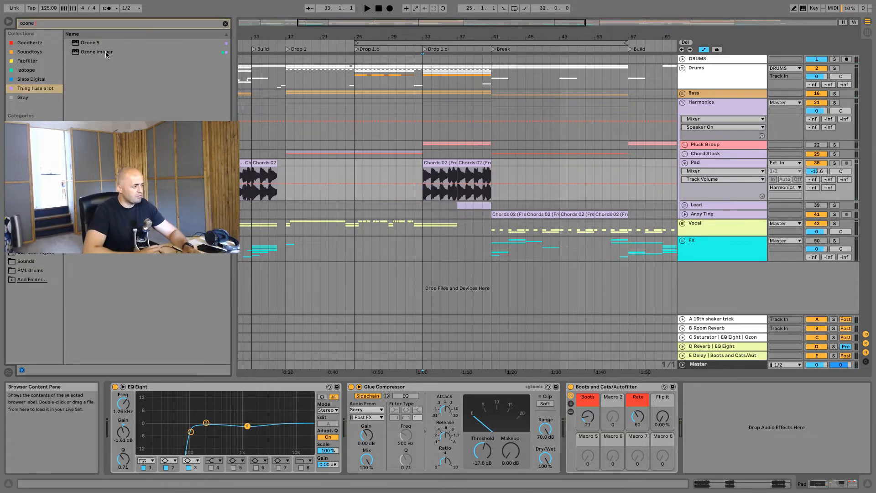
drag(106, 53, 318, 155)
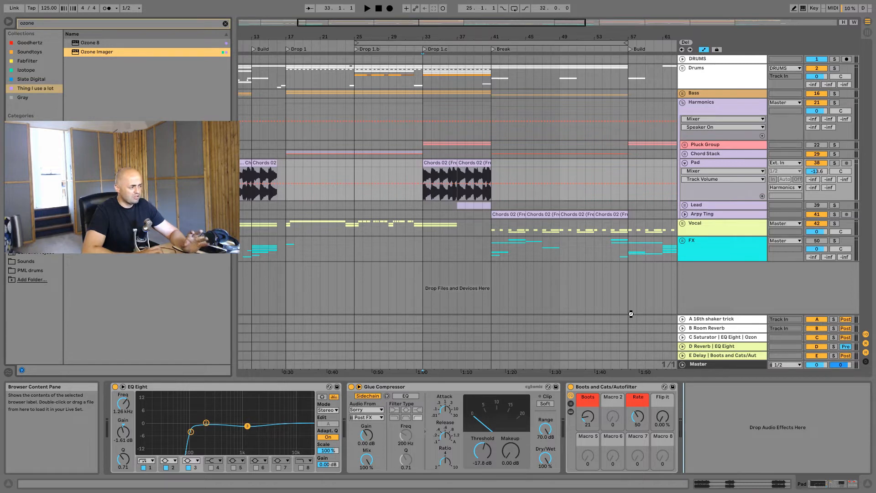
drag(632, 314, 623, 296)
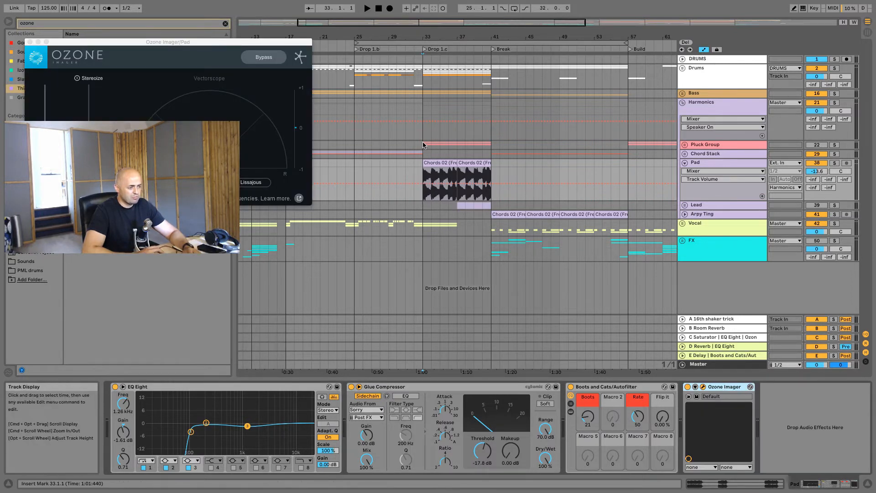
Raise the width and the Stereoize amount in the Pad's Ozone Imager during playback, and close the plug-in window
key(space)
drag(235, 45, 585, 148)
drag(399, 243, 395, 221)
drag(440, 261, 438, 245)
click(379, 148)
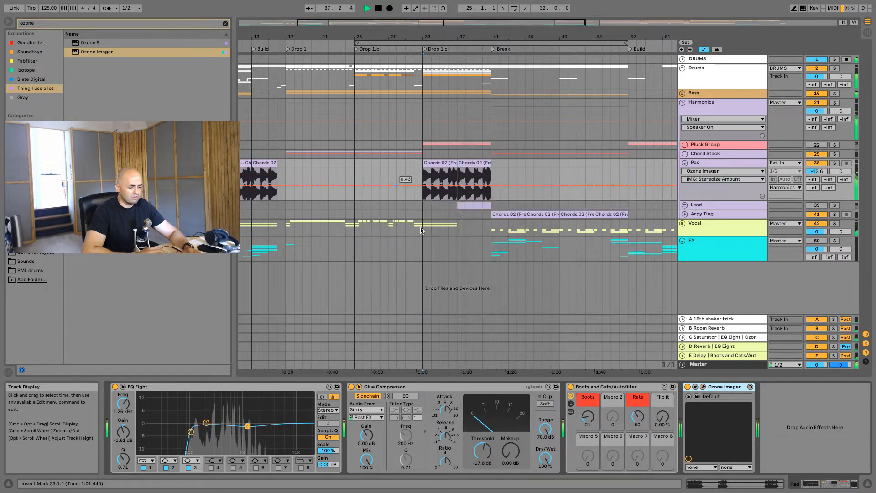
Raise the Pad rack's Boots macro to 36 and set the track's volume to -16.2 dB during playback
drag(587, 417, 587, 411)
drag(817, 171, 816, 178)
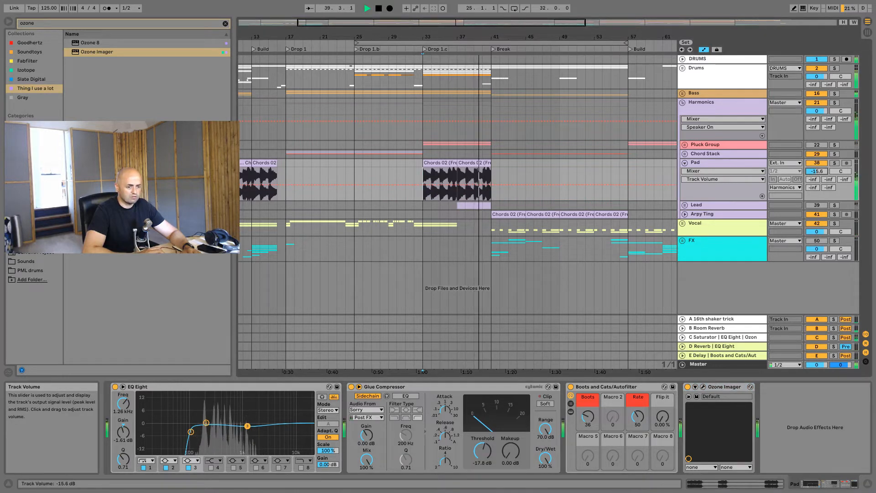
key(space)
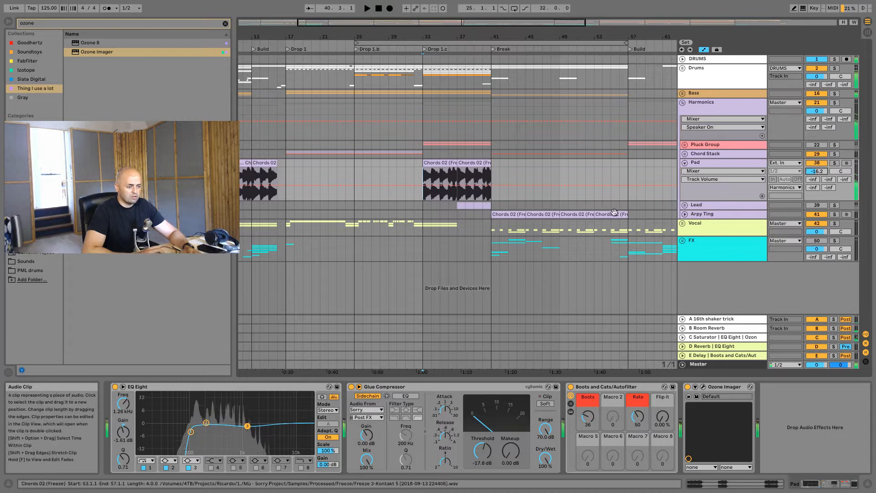
Unfold the Vocal group, examine the effects on the Sorry tracks during playback, and fold the Sorry group
click(698, 224)
click(682, 223)
scroll(619, 231, down, 3)
scroll(619, 231, down, 2)
key(space)
click(633, 217)
click(702, 227)
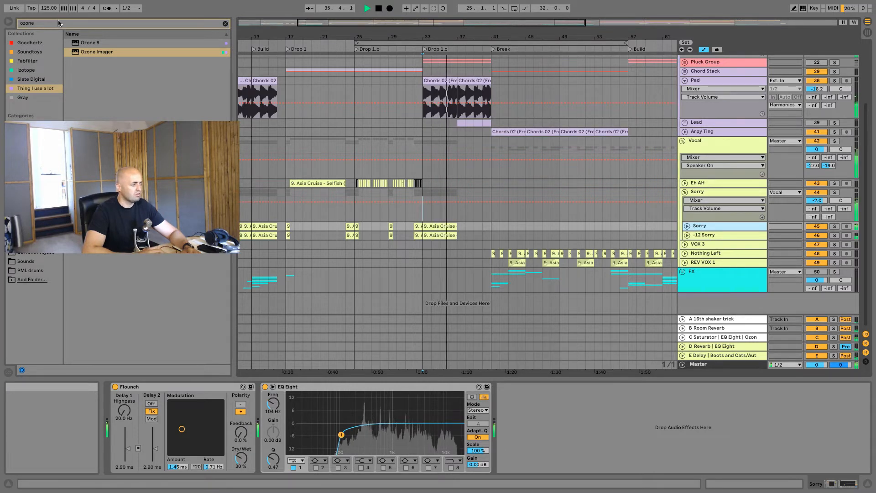
key(space)
click(685, 192)
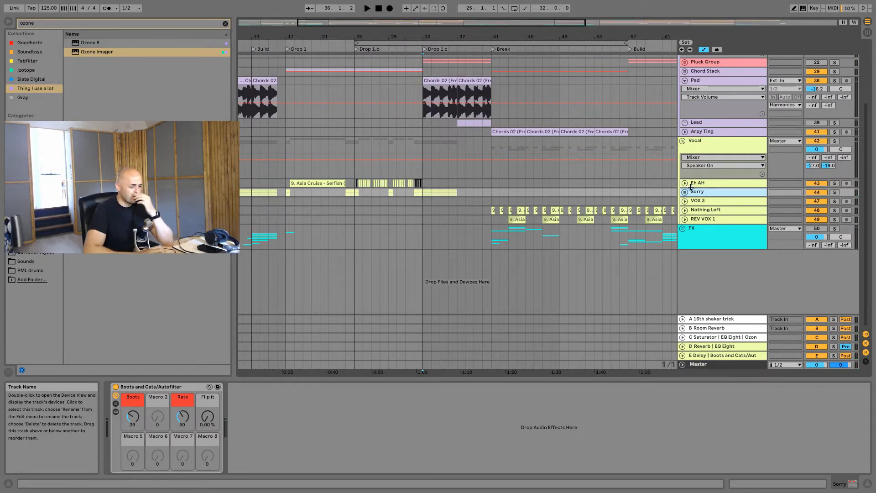
Inspect the device chain of the Pluck Group's High track, and fold the group back up
scroll(694, 187, up, 3)
scroll(699, 182, up, 1)
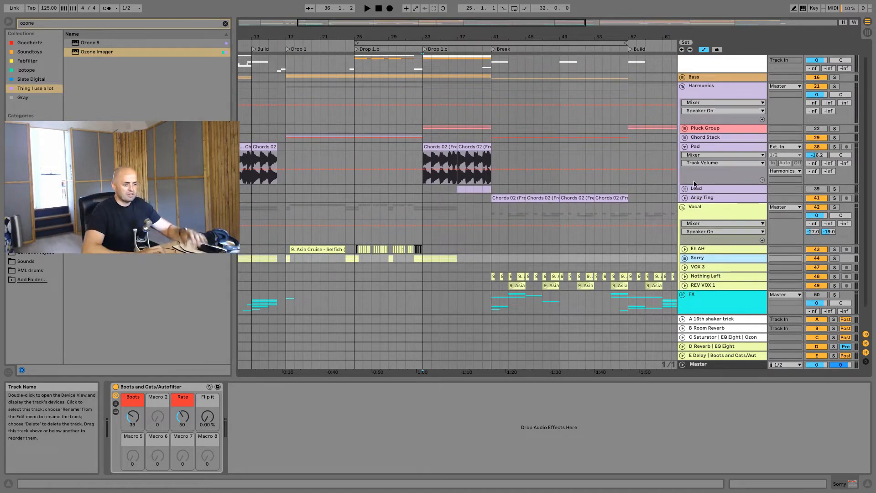
click(685, 129)
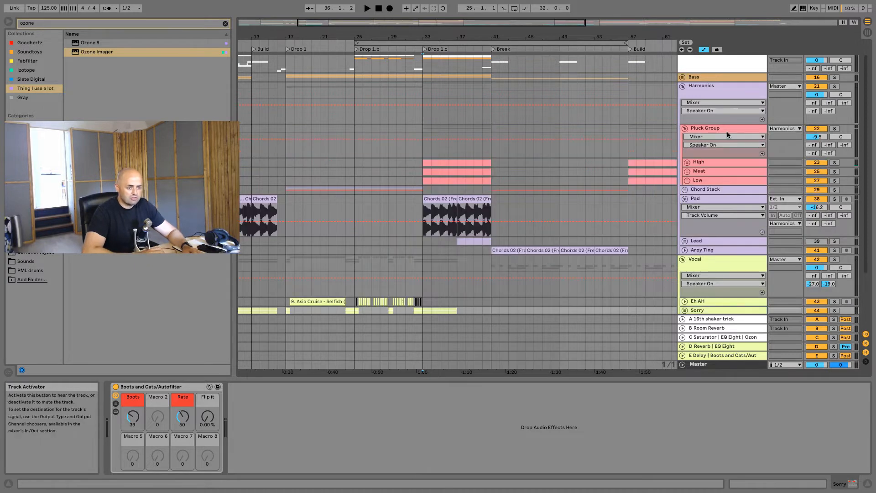
click(703, 162)
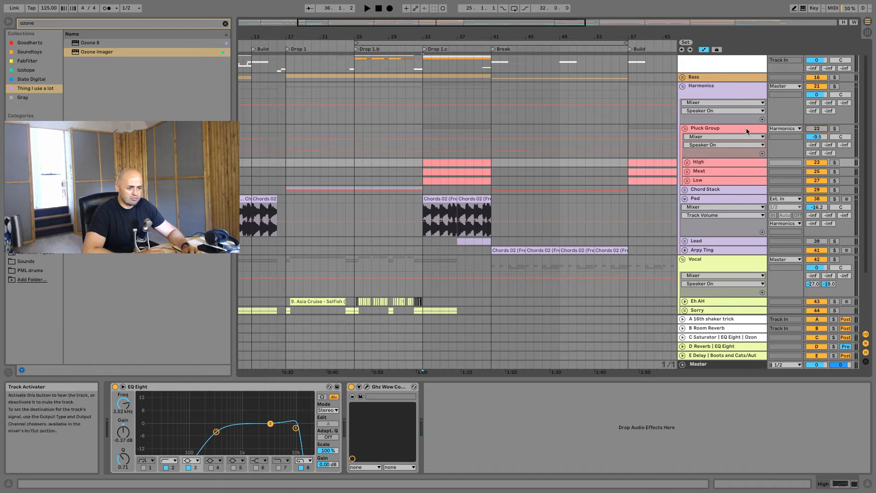
click(684, 128)
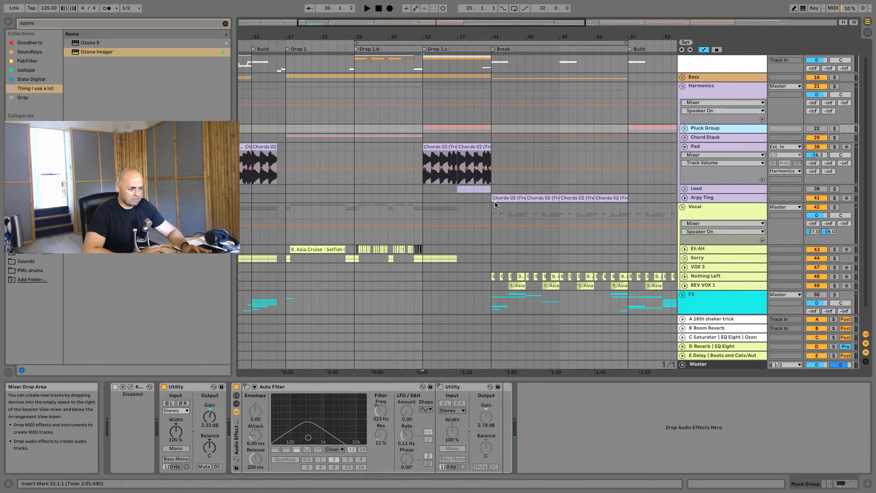
Unfold the Lead group, unfreeze its Upper Lead track, and audition it from bar 37
click(457, 199)
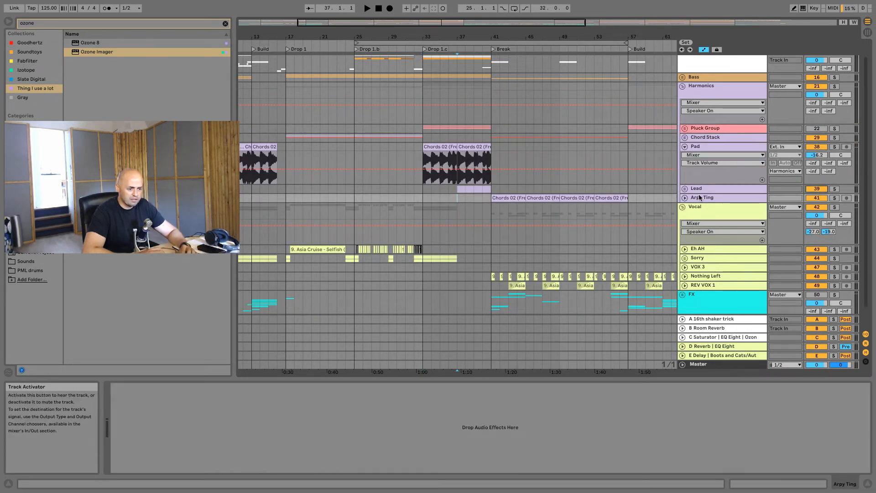
click(685, 189)
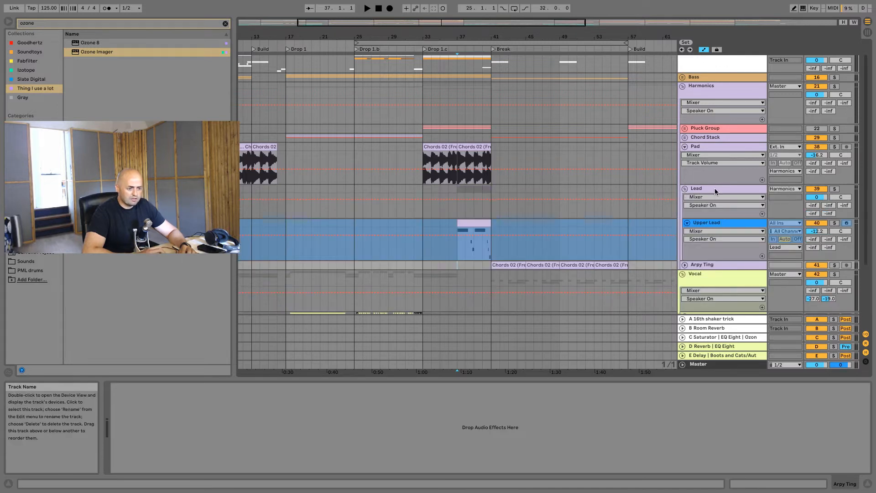
click(714, 189)
click(706, 223)
right_click(708, 224)
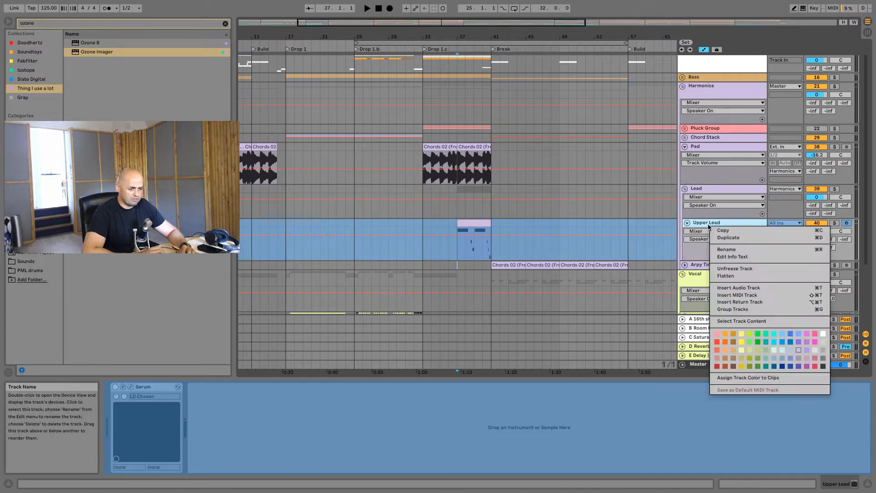
click(749, 270)
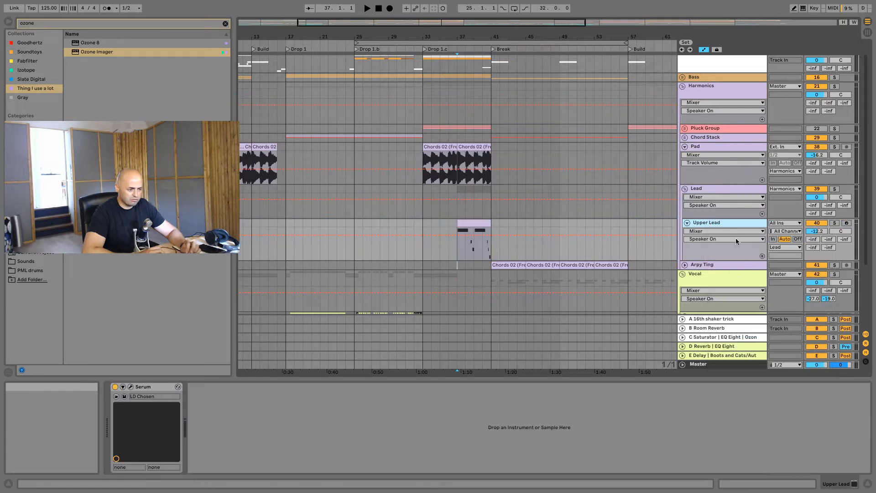
key(space)
key(space)
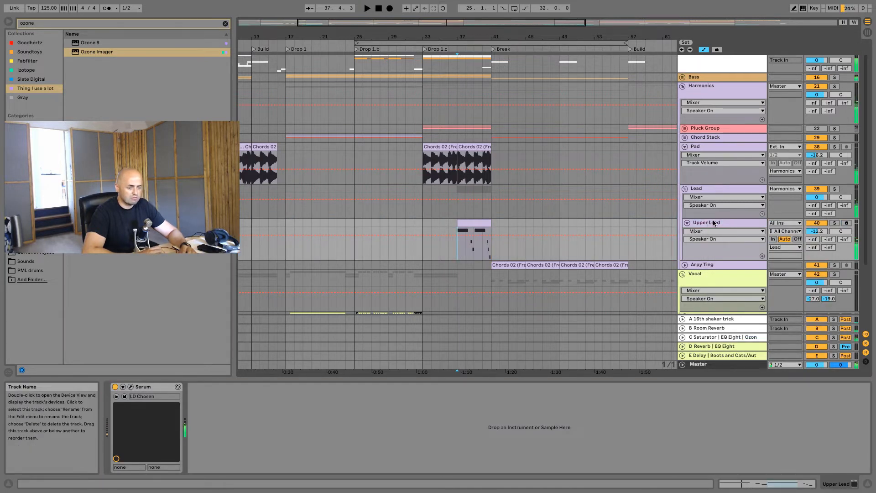
Examine the effects page of the Upper Lead's Serum, including its reverb settings, while playing the section
click(128, 390)
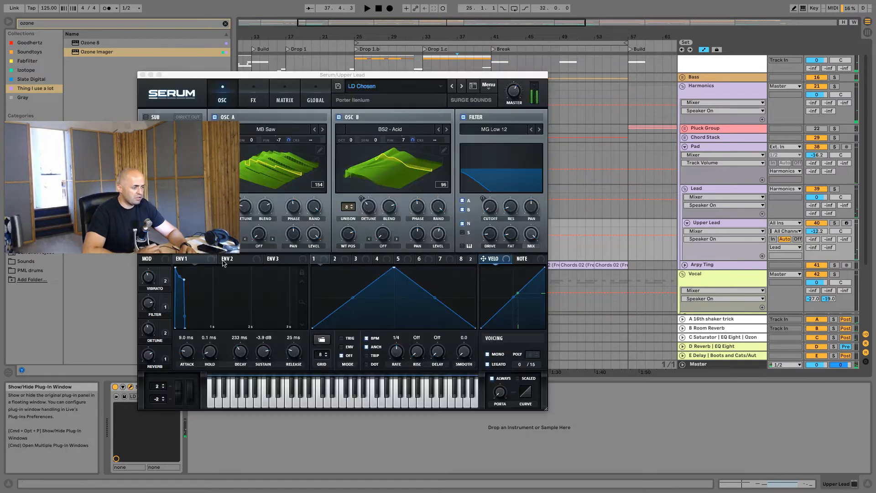
click(255, 97)
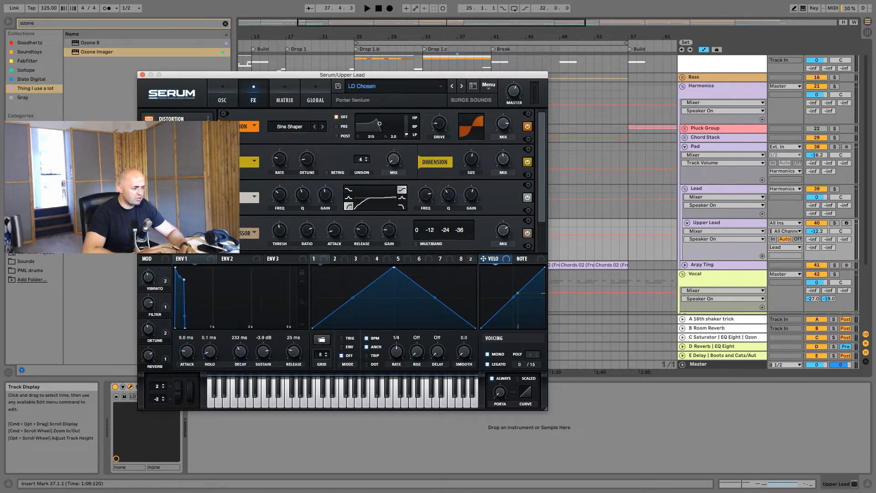
scroll(393, 180, down, 2)
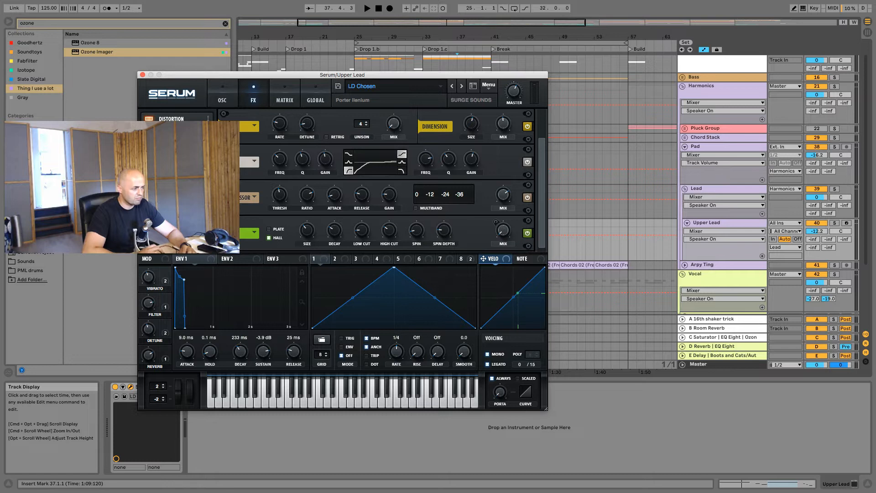
scroll(393, 181, up, 2)
key(space)
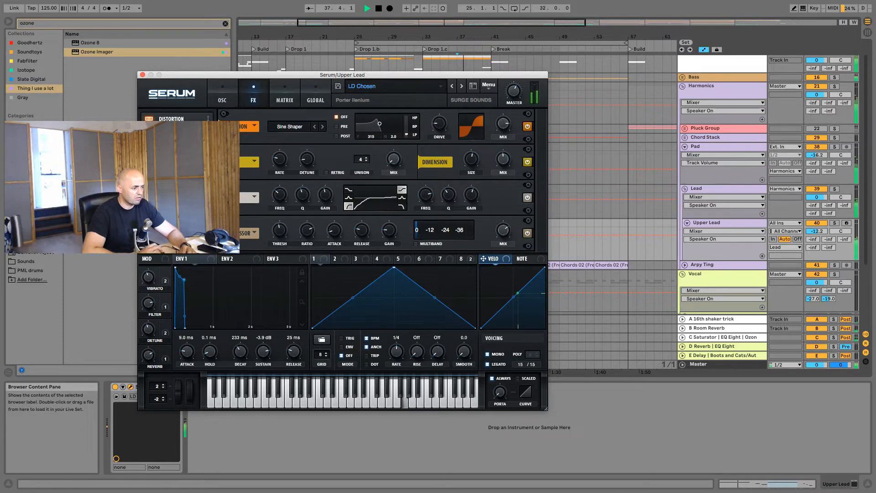
scroll(393, 180, down, 2)
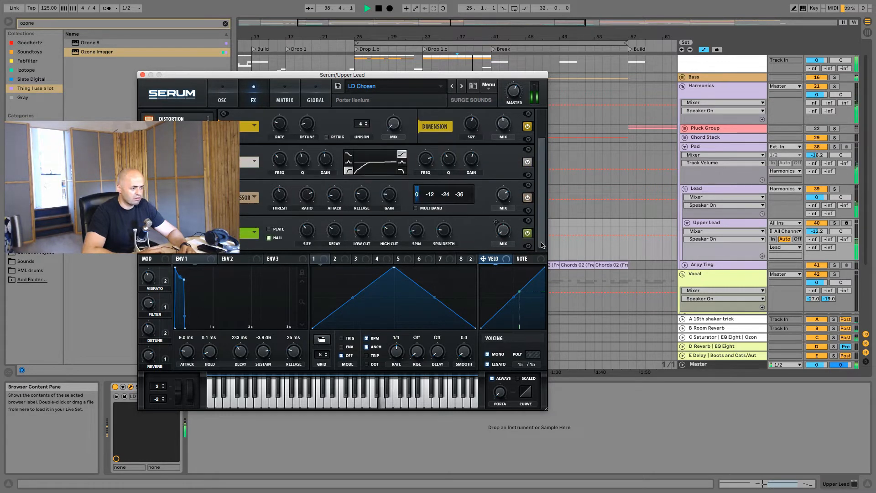
click(508, 231)
key(space)
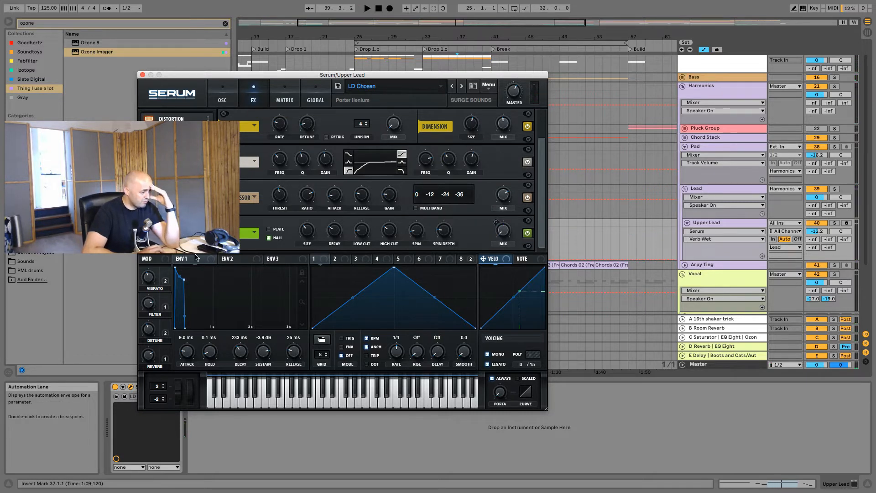
Set Serum's Reverb macro on the Upper Lead to 36% during playback and close the plug-in window
drag(148, 356, 147, 419)
key(space)
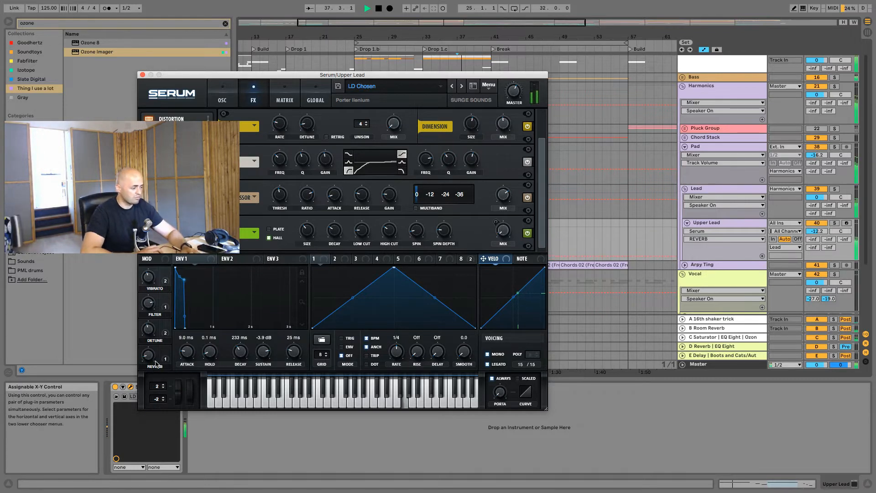
drag(148, 355, 149, 346)
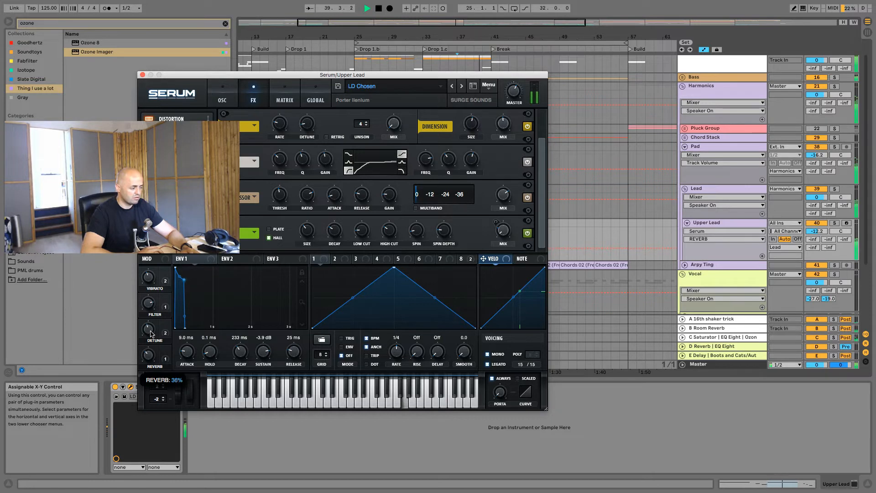
click(142, 75)
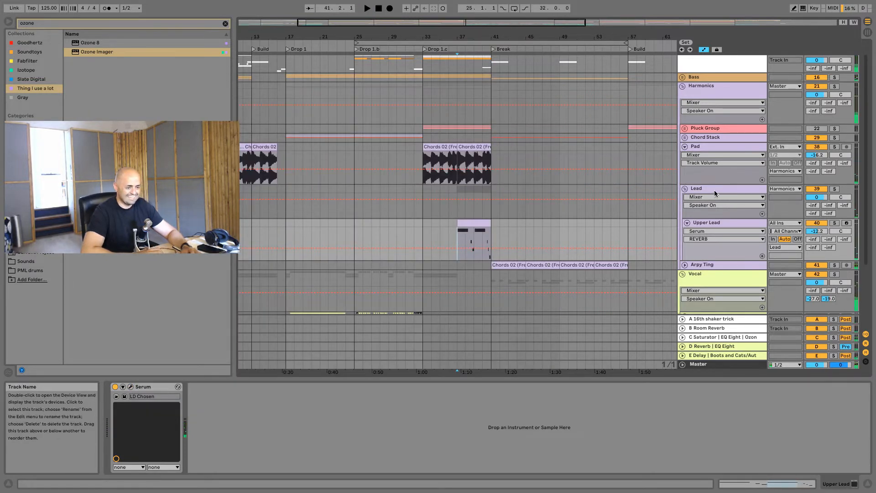
Ungroup the Lead group that holds the single Upper Lead track
click(714, 190)
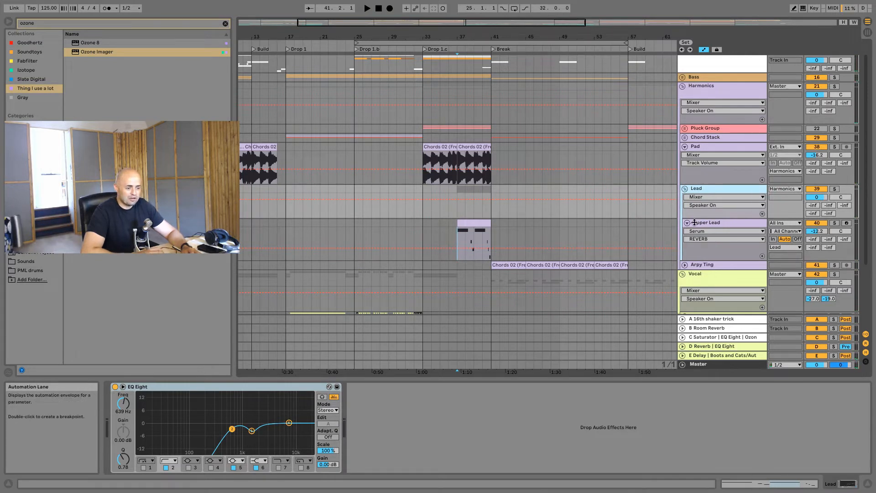
click(695, 222)
click(713, 187)
right_click(713, 187)
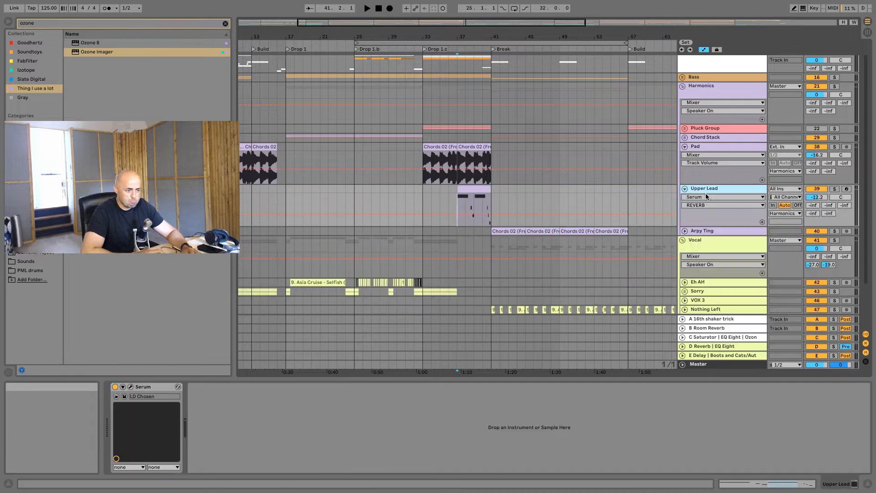
Set the Upper Lead's volume to -13.4 dB and its Serum Reverb macro to 55% during playback
key(space)
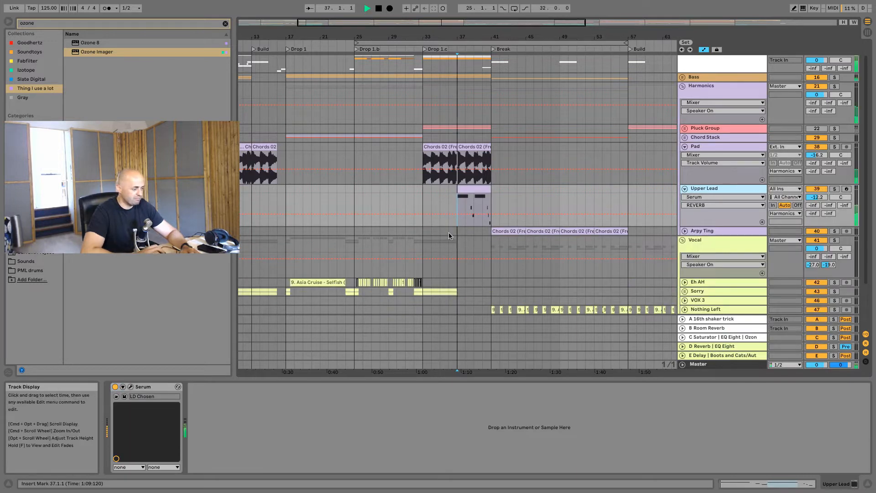
drag(817, 197, 817, 201)
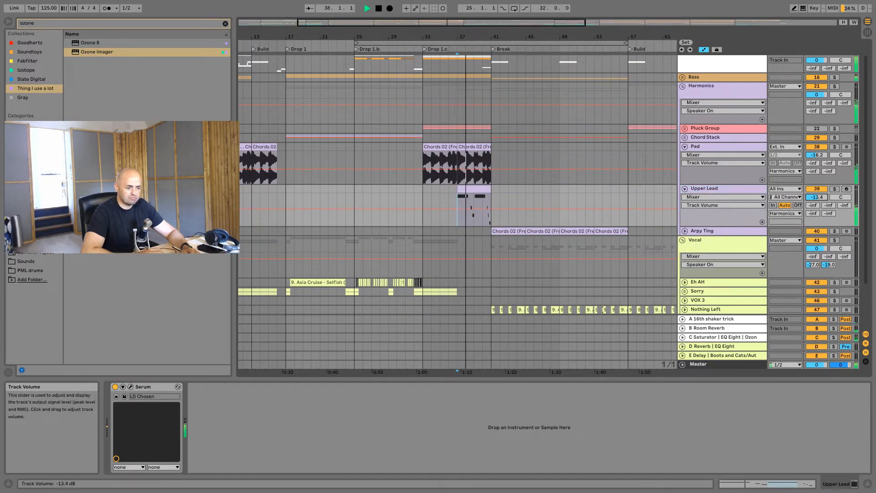
key(space)
click(131, 387)
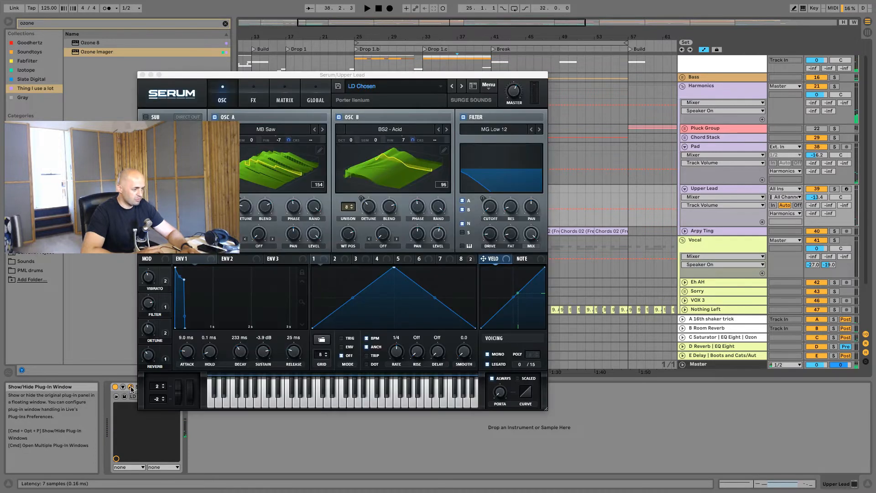
key(space)
mouse_move(149, 356)
mouse_down()
mouse_move(150, 342)
mouse_move(148, 351)
mouse_up()
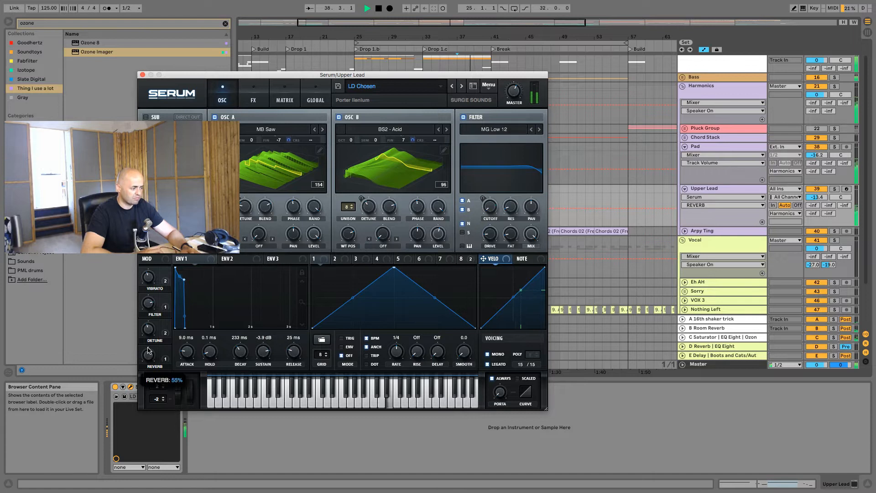
click(142, 74)
Clear the browser search and copy the Pad's Boots and Cats/Autofilter rack onto the Upper Lead after Serum
click(225, 23)
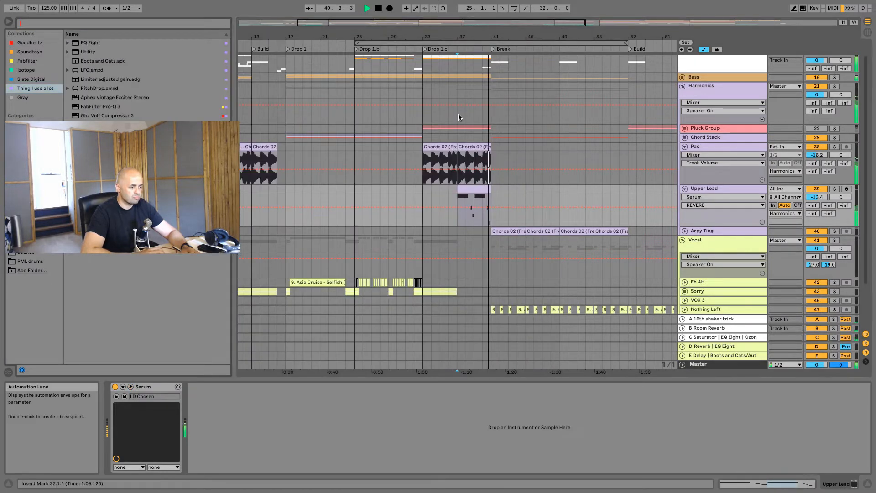
click(706, 147)
key(space)
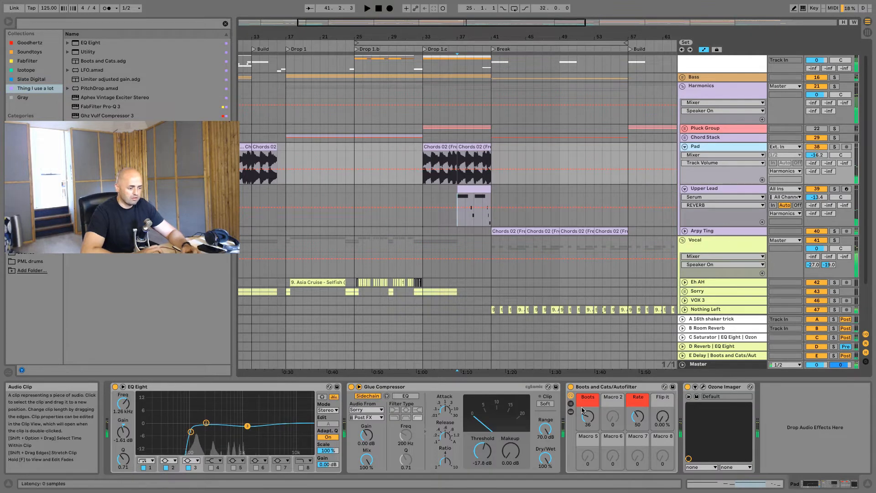
click(625, 388)
click(741, 188)
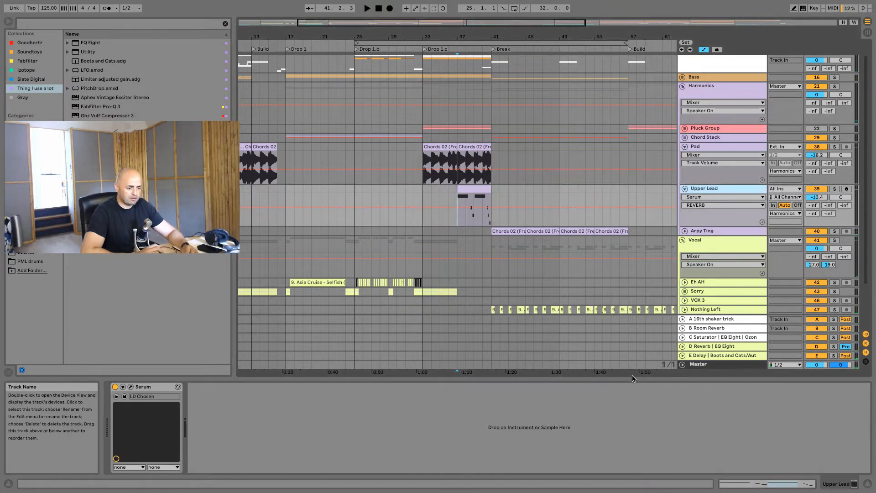
click(617, 395)
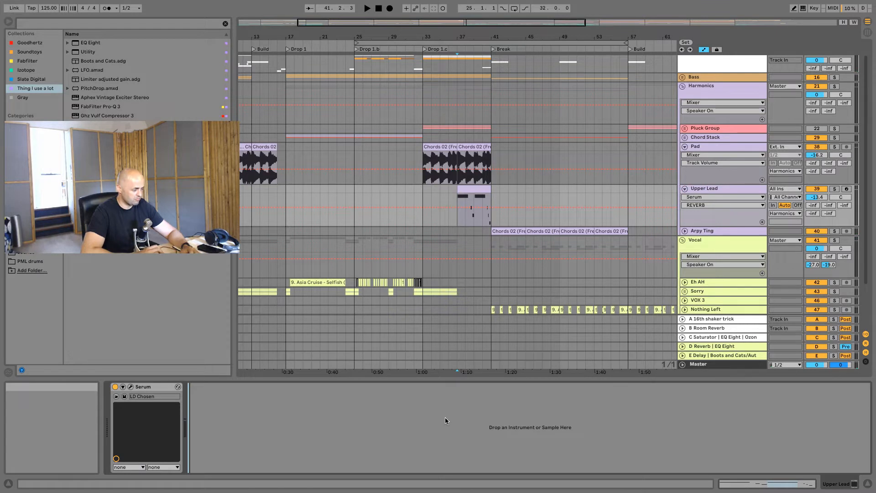
key(ctrl+v)
Set the Upper Lead rack's Boots macro to 31 and the track's volume to -9.9 dB, checking the balance from bar 33
key(space)
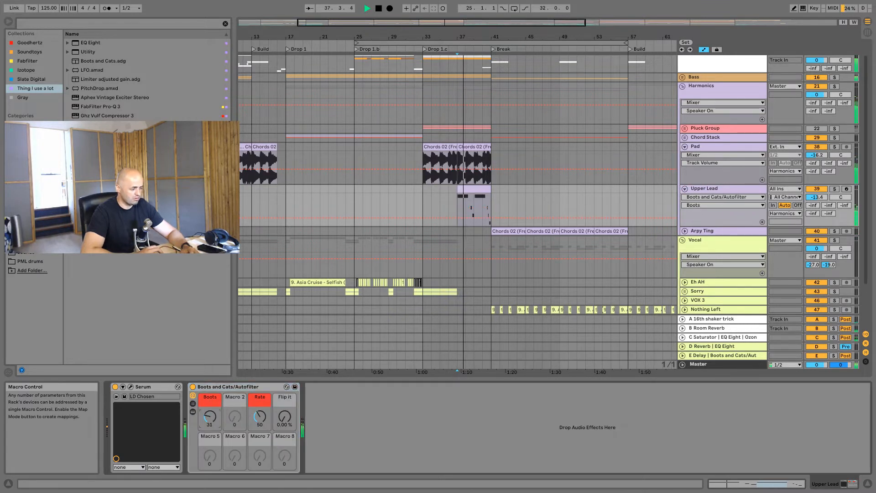
drag(816, 197, 816, 184)
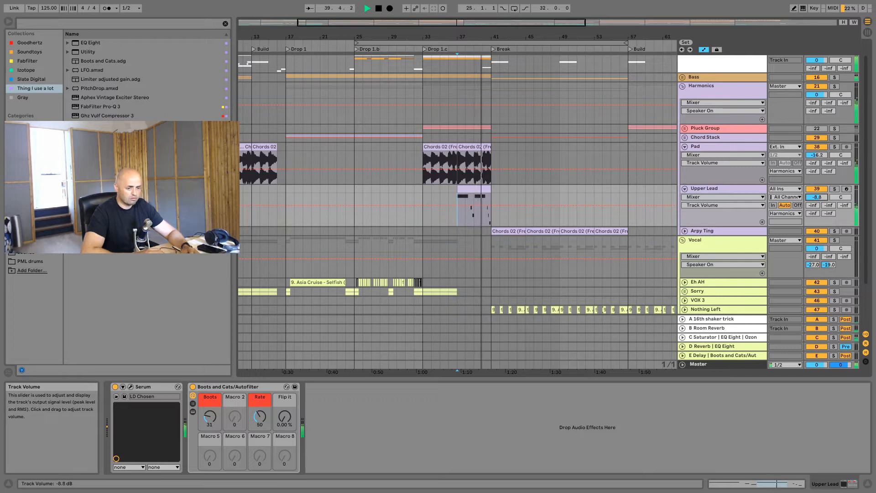
key(space)
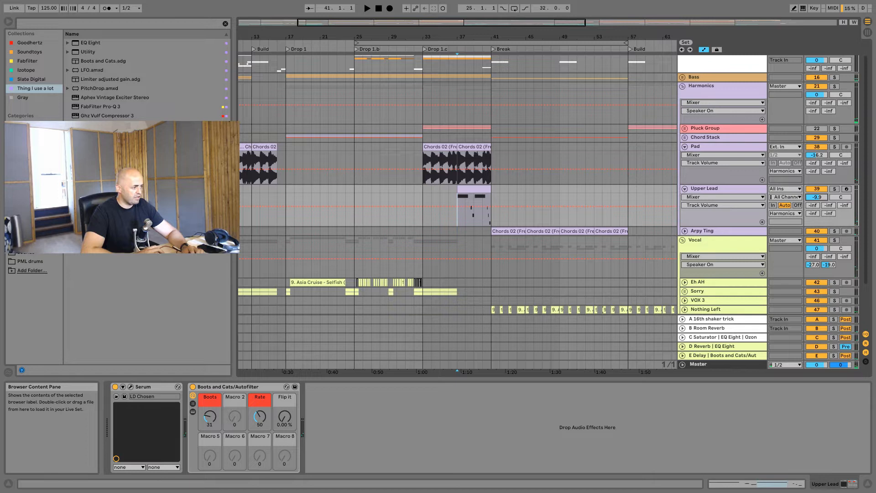
click(423, 216)
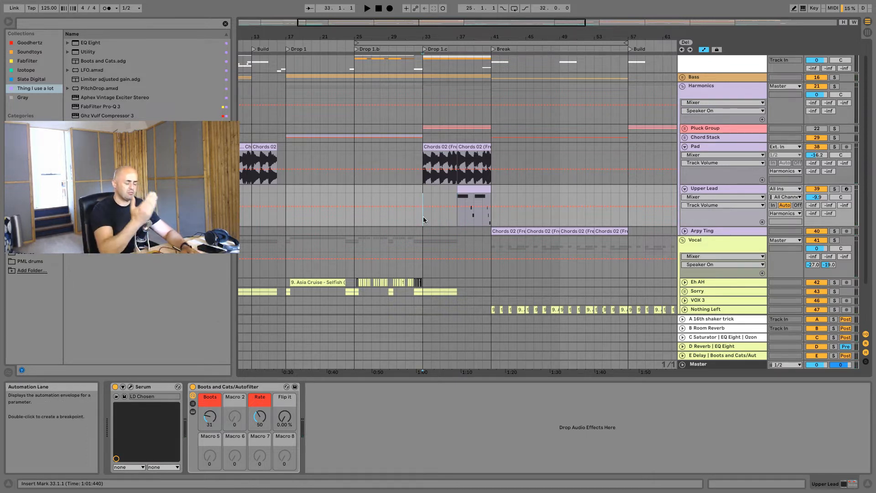
key(space)
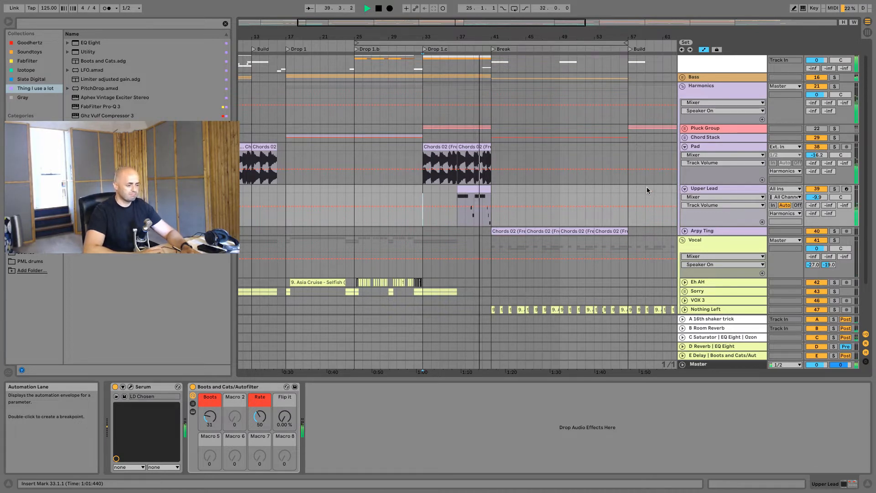
Stop playback and colour the opening bar of the Upper Lead clip at bar 37 red
key(space)
scroll(712, 196, down, 3)
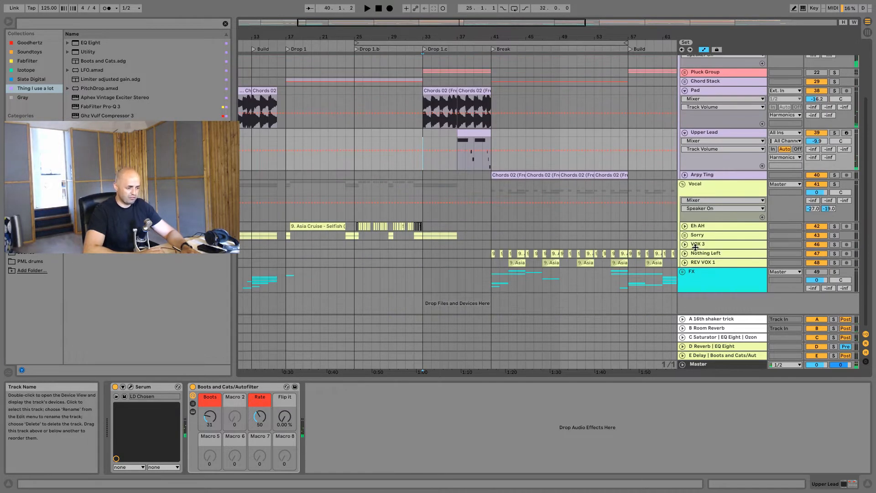
scroll(602, 237, up, 4)
drag(449, 214, 466, 210)
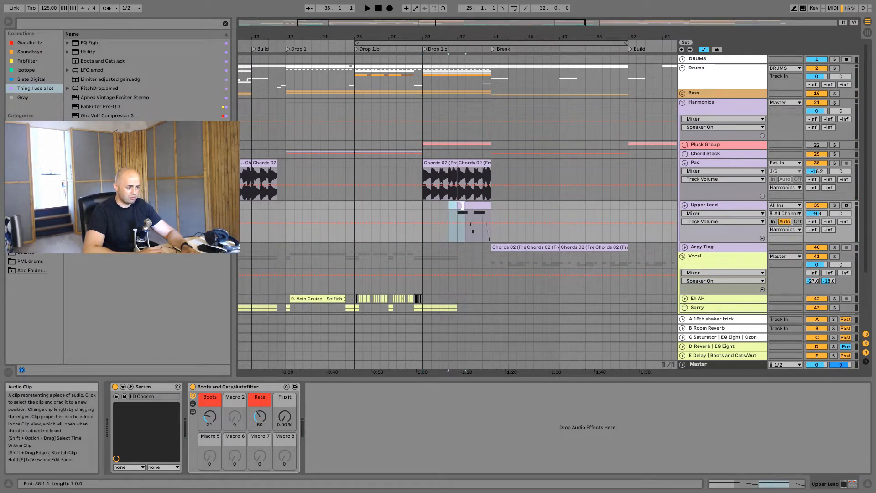
right_click(462, 204)
click(472, 356)
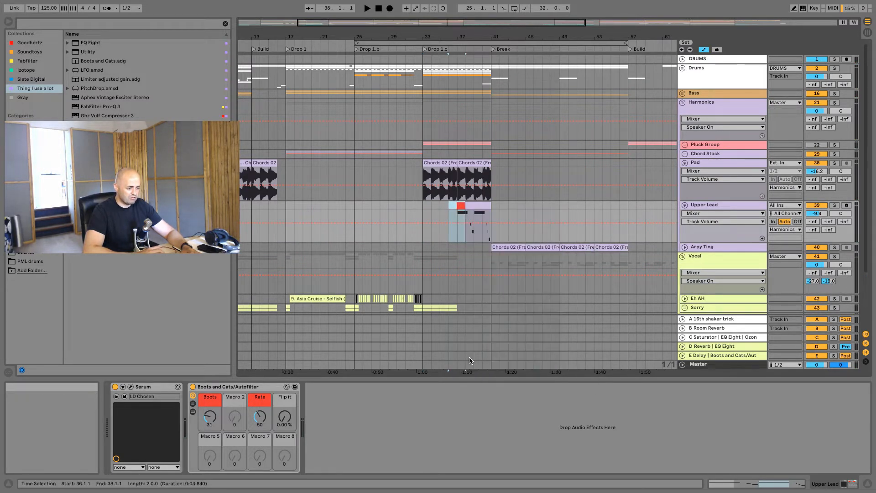
click(574, 186)
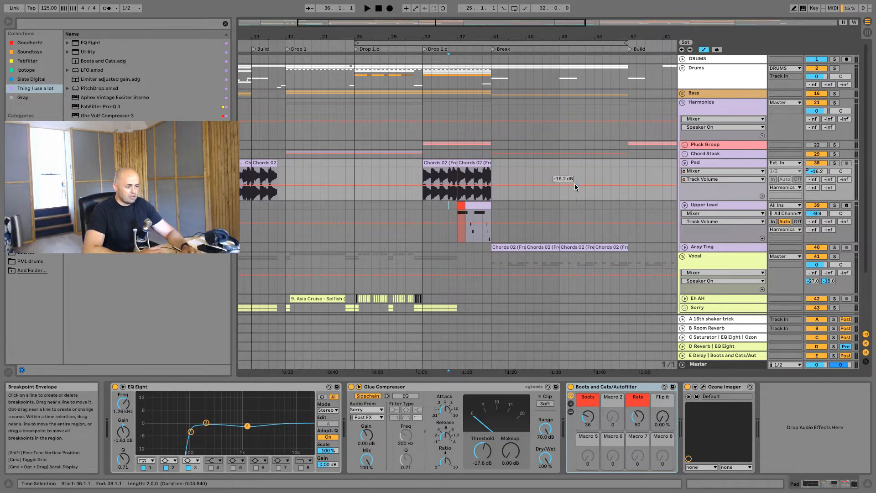
Listen to the transition into Drop 1.c from bar 31
drag(404, 241, 435, 241)
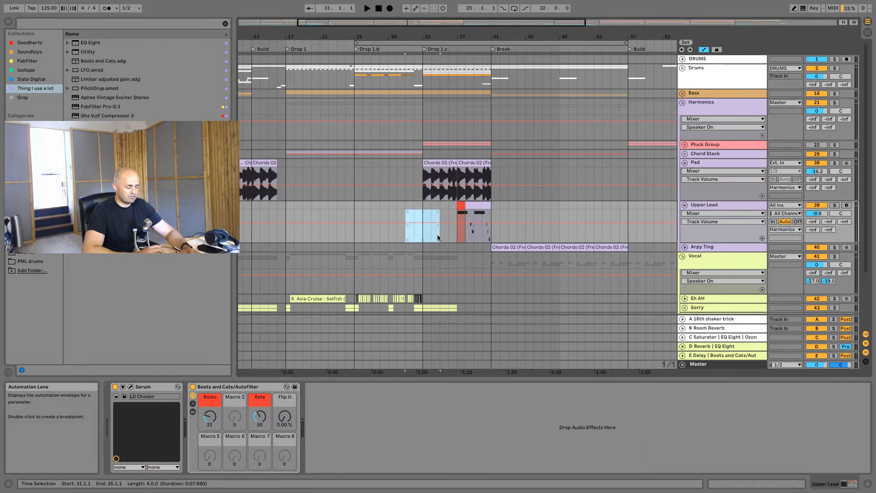
key(space)
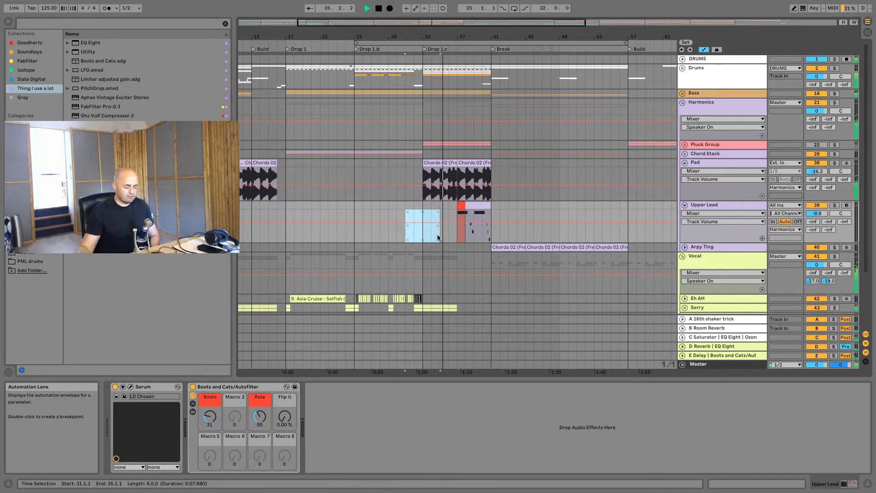
key(space)
Unfold the Pluck Group and delete its disabled first device and the first Utility while playing from bar 31
click(686, 145)
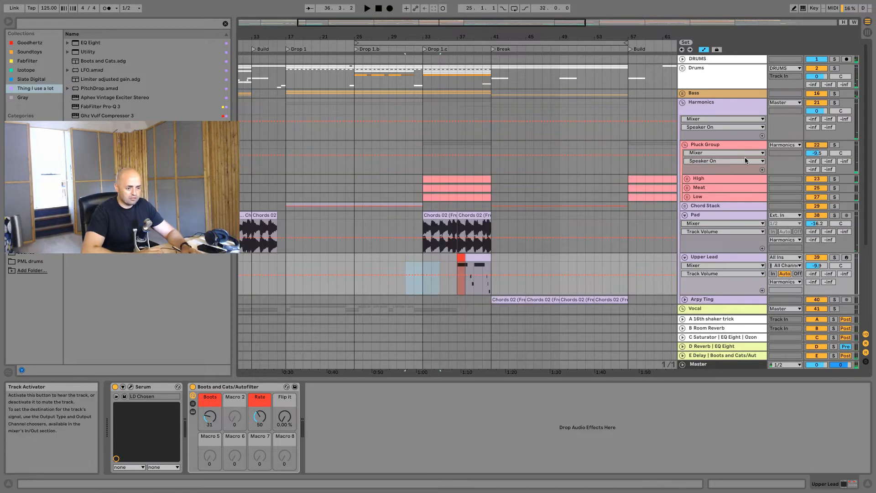
click(408, 171)
key(space)
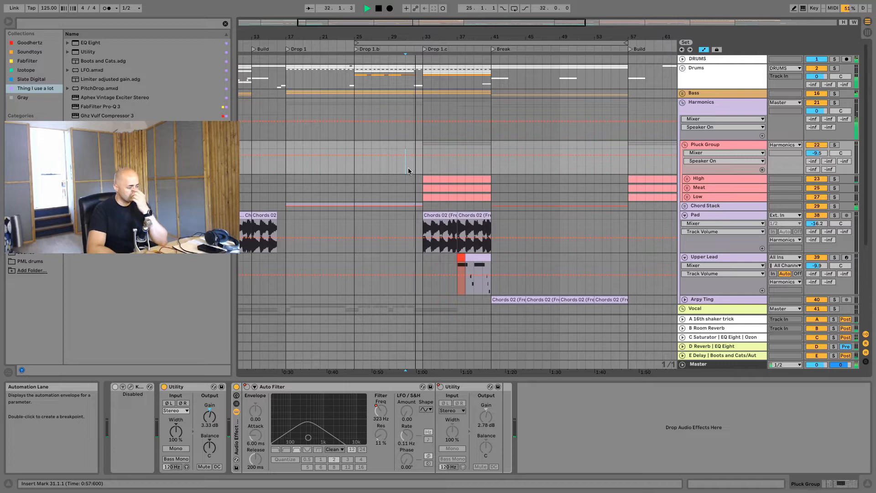
click(142, 388)
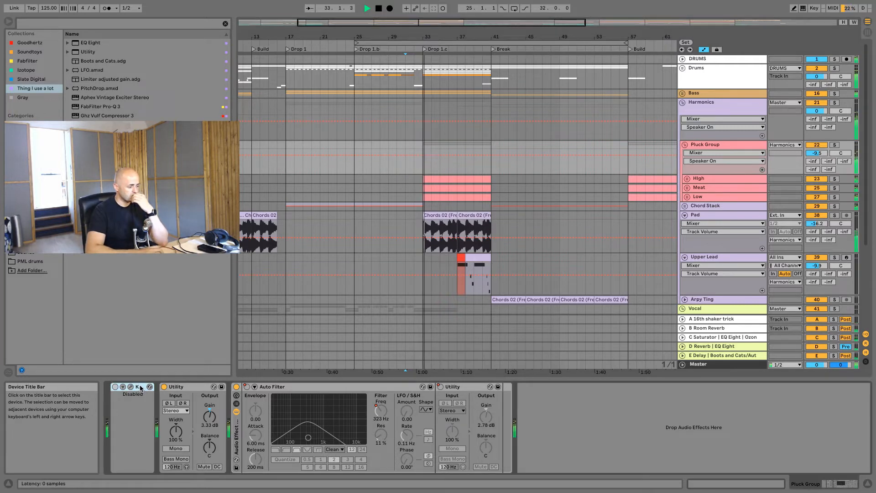
key(Delete)
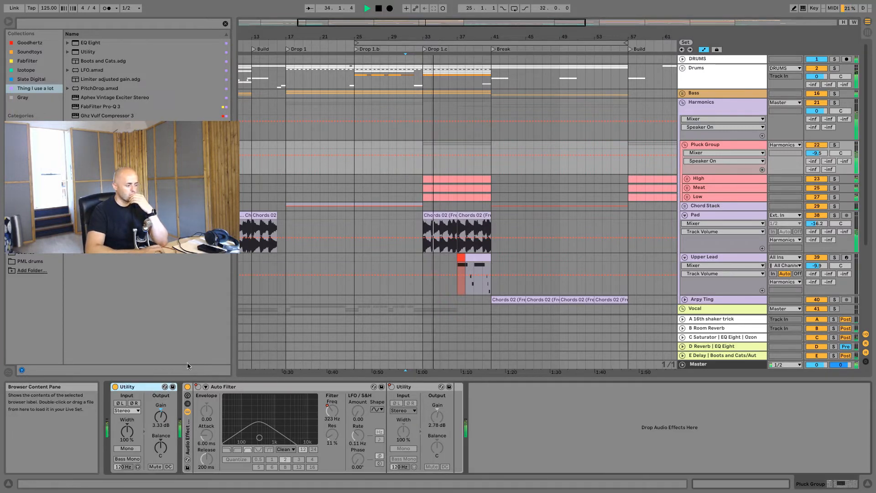
click(148, 389)
key(Delete)
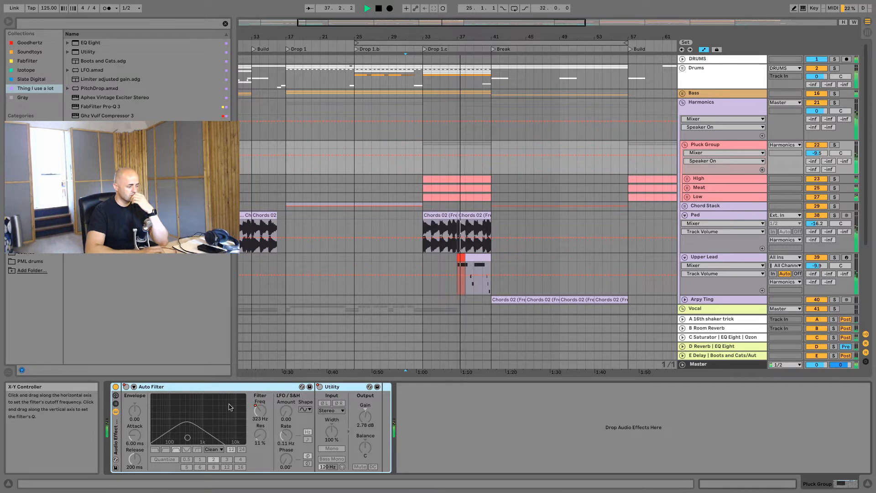
Review the automation of the Pluck Group's Auto Filter across the whole arrangement and switch off its Audio Effect Rack
click(116, 413)
click(116, 413)
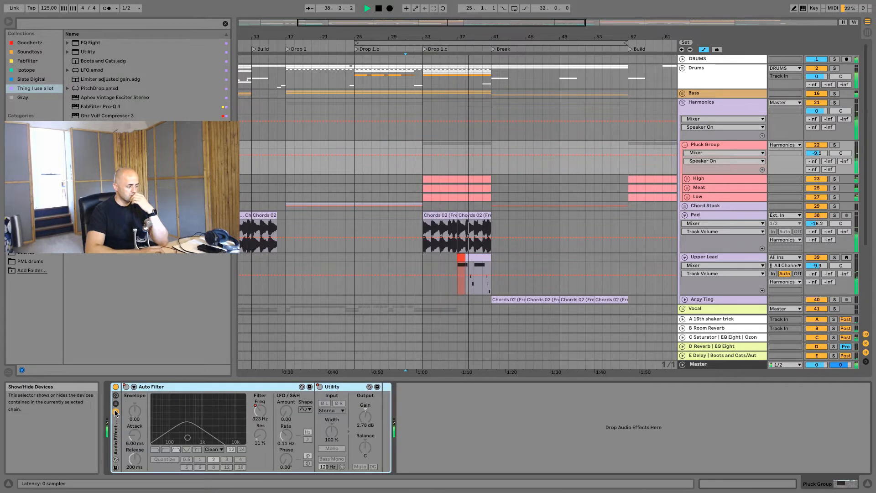
key(space)
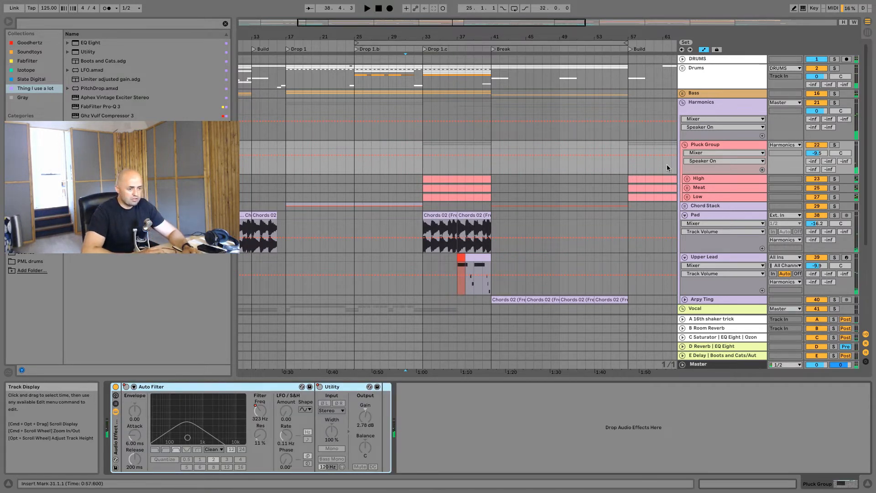
click(126, 387)
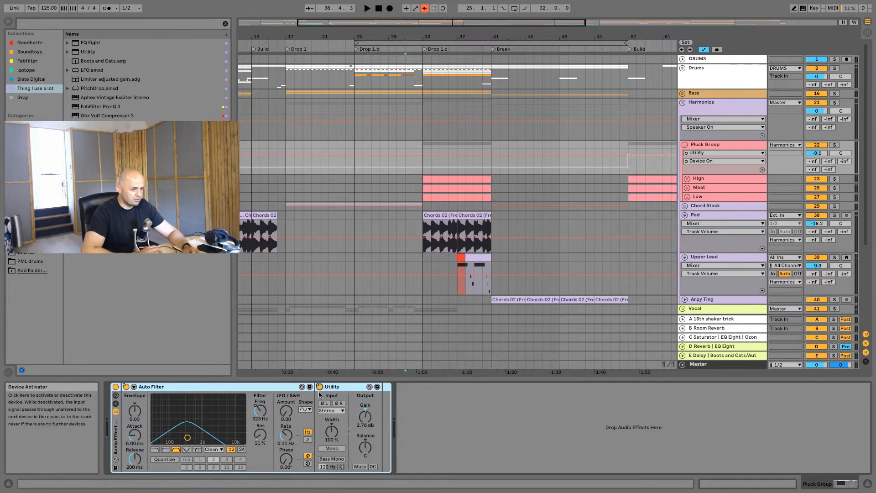
key(minus)
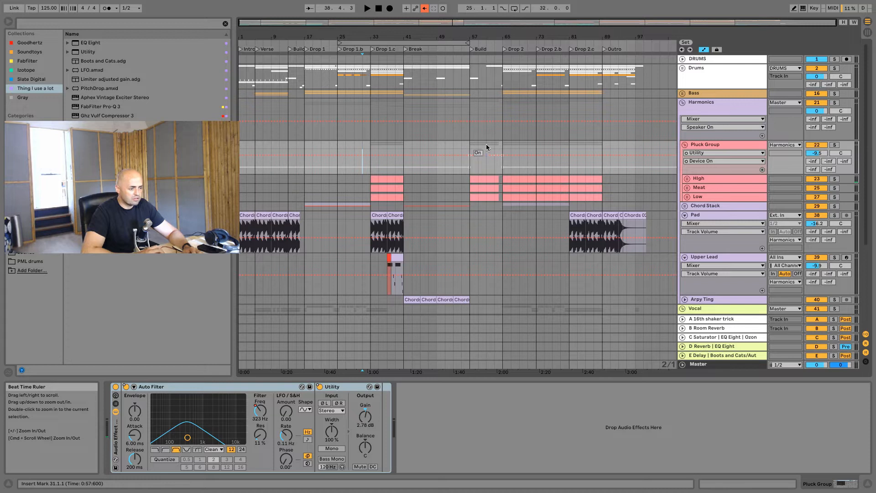
click(263, 415)
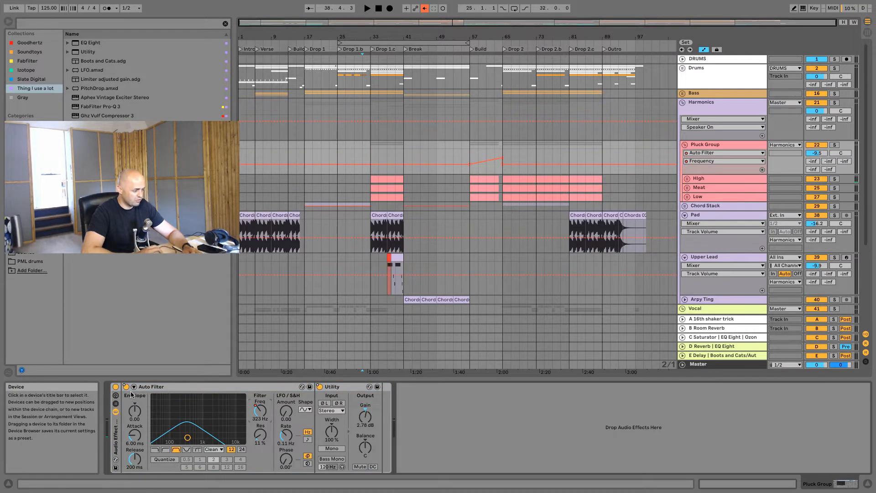
click(116, 387)
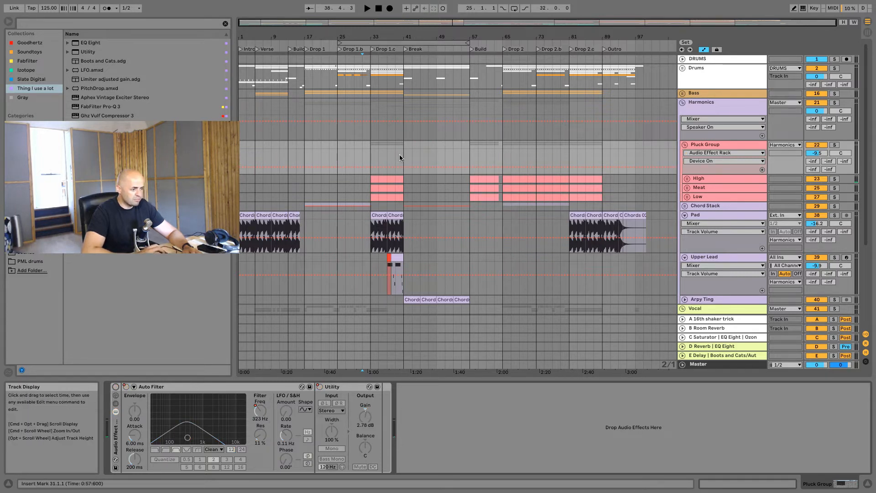
Unfold the pluck layer tracks, audition the soloed Pluck Group from bar 33, and show the Master's devices
click(370, 156)
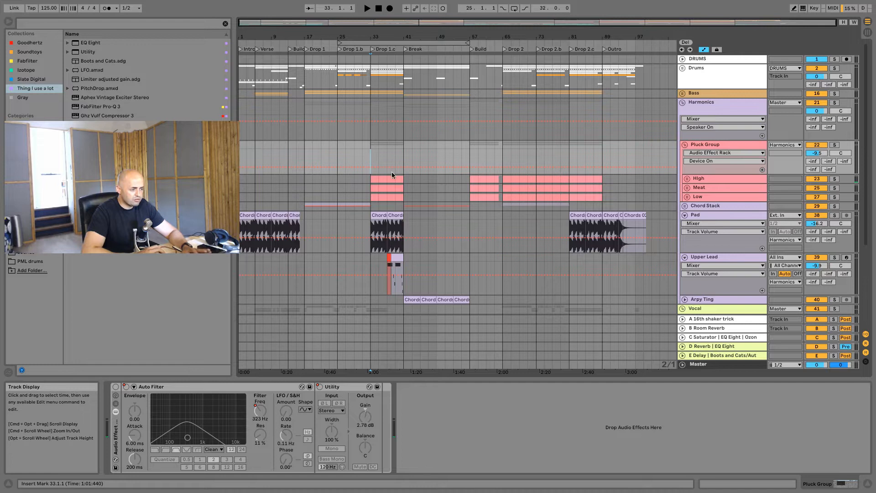
alt+click(687, 179)
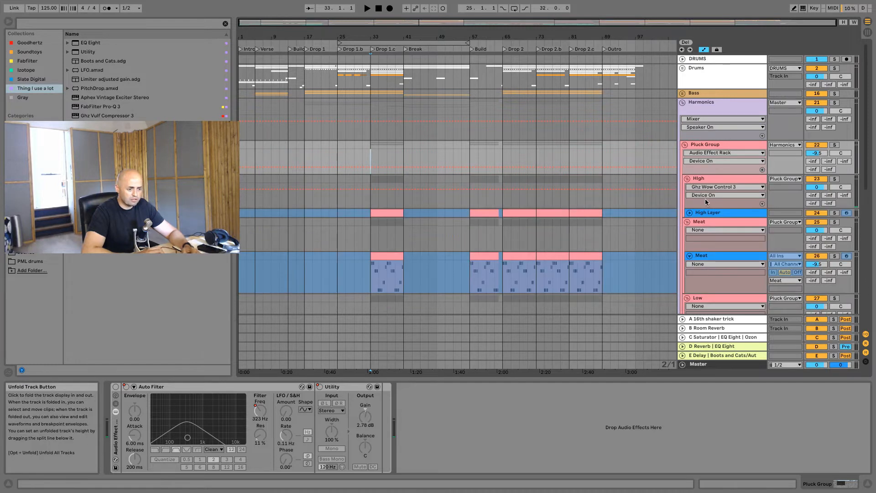
click(835, 110)
key(space)
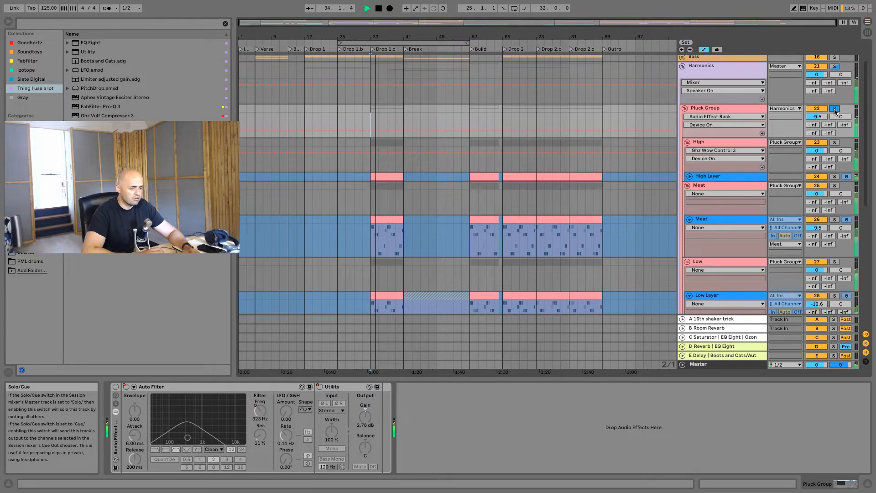
click(730, 364)
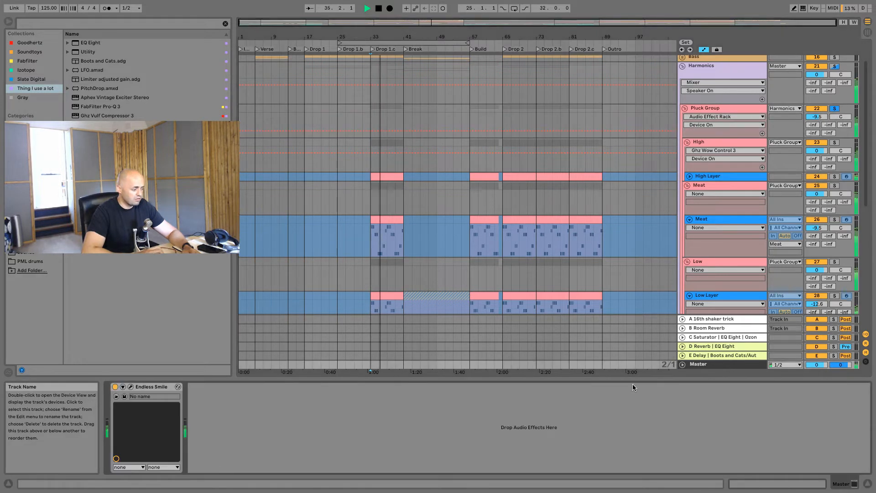
key(space)
Add a Utility after Endless Smile on the Master and map its Device On switch to key 4
drag(88, 51, 193, 305)
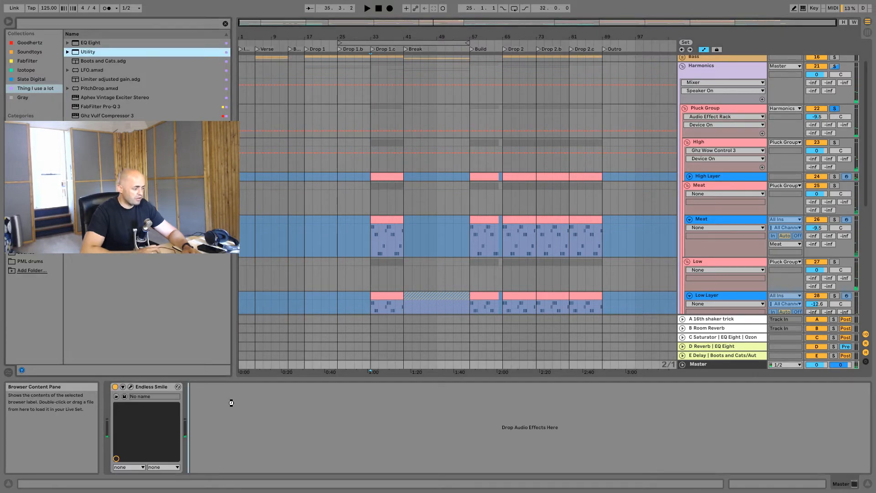
drag(235, 403, 237, 405)
key(ctrl+k)
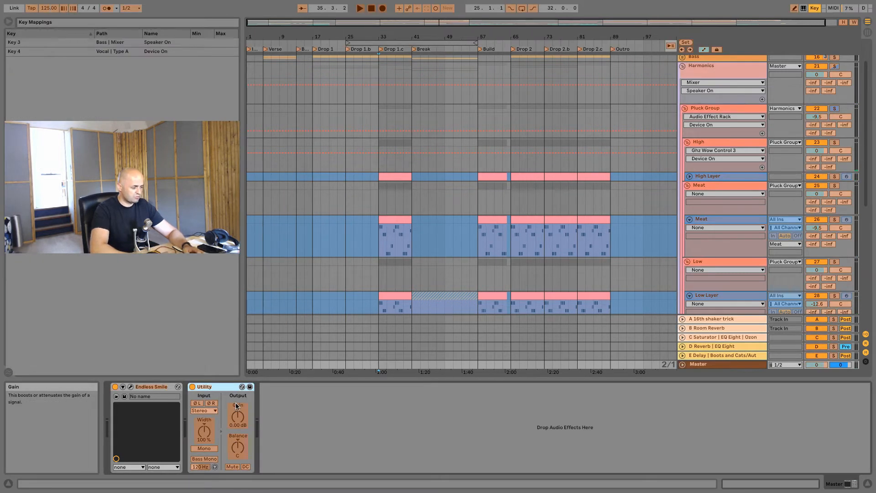
click(192, 387)
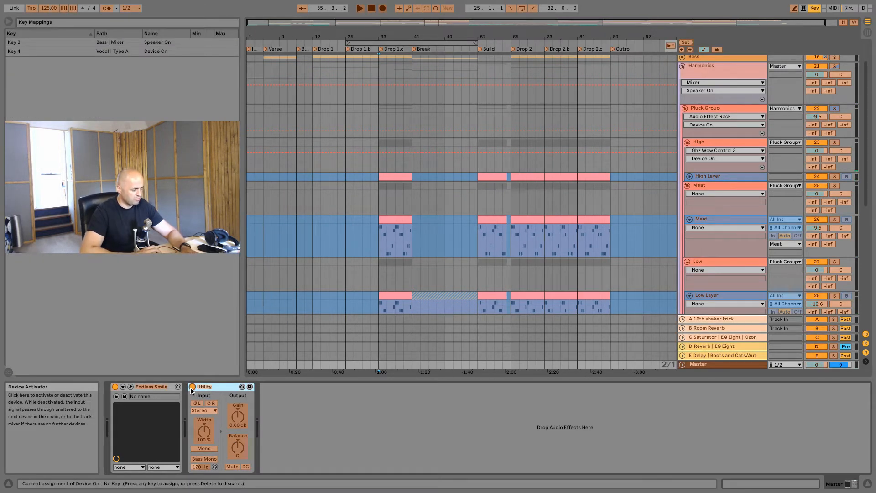
key(4)
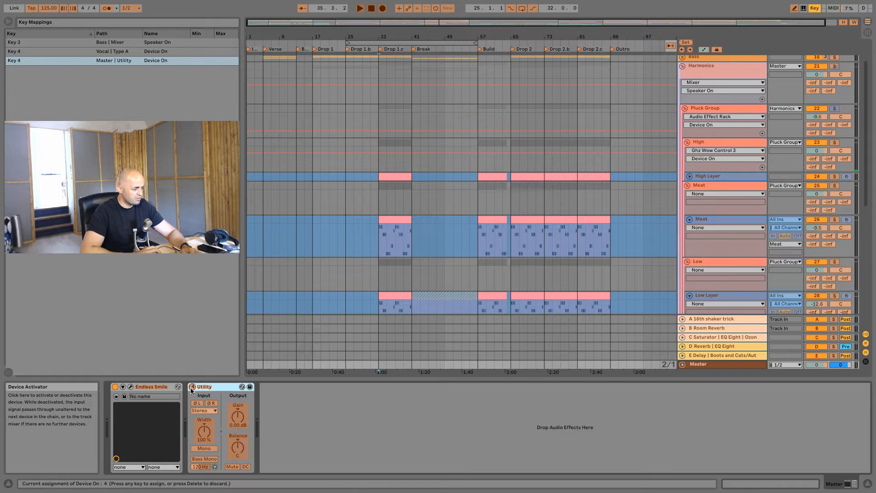
key(ctrl+k)
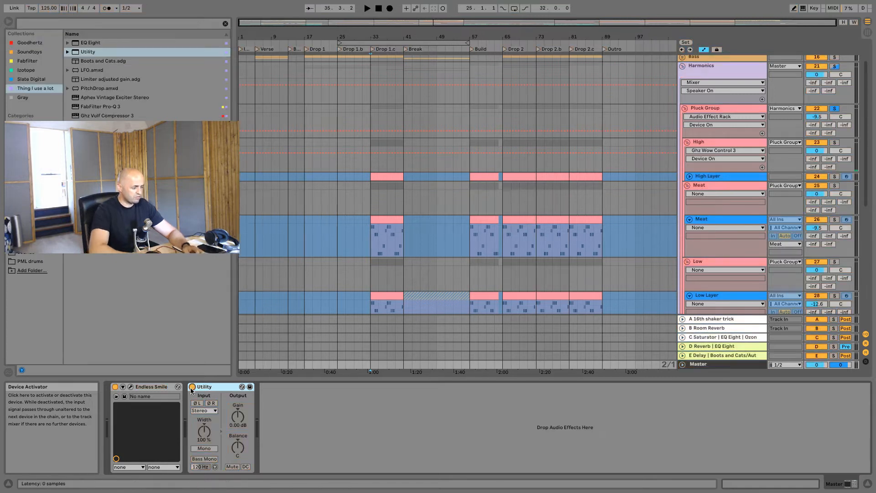
Set the Master's Utility to Mono, compare it on and off with the soloed Pluck Group playing, and unsolo the group
key(space)
key(4)
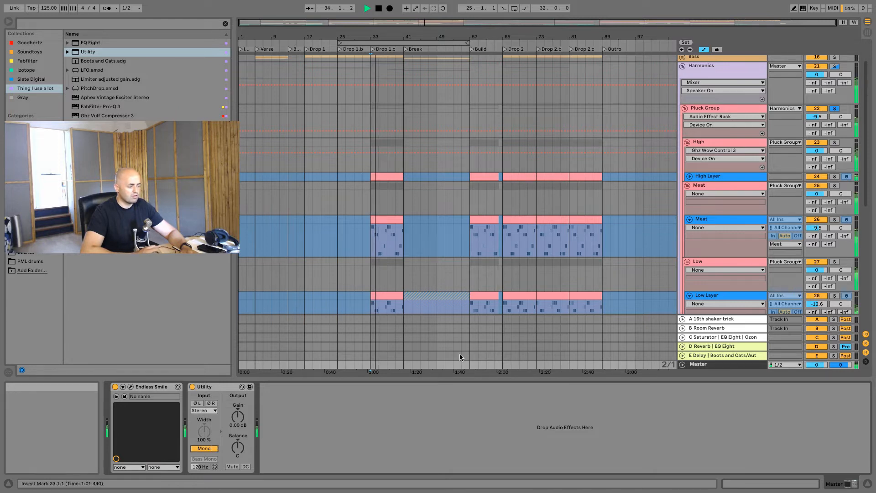
key(4)
key(4)
key(4)
key(4)
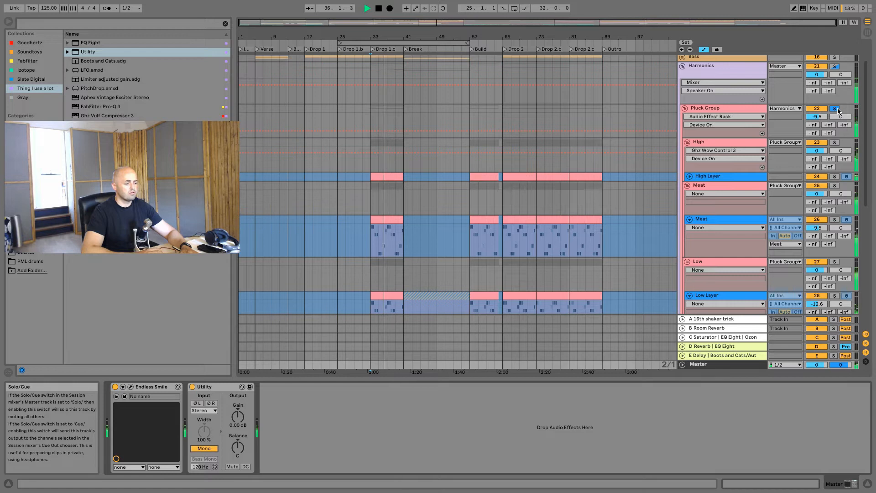
key(space)
click(834, 108)
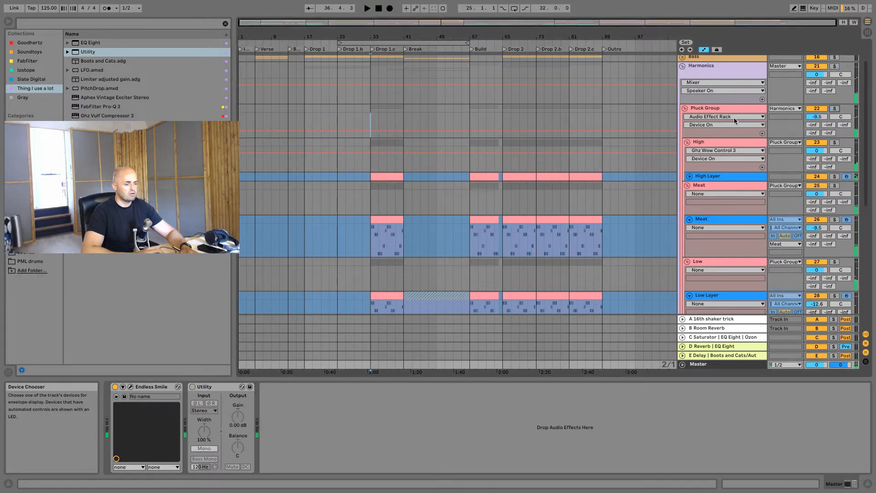
Assign the Harmonics group's track colour to all of its grouped tracks and clips
scroll(726, 123, up, 2)
click(709, 145)
right_click(726, 103)
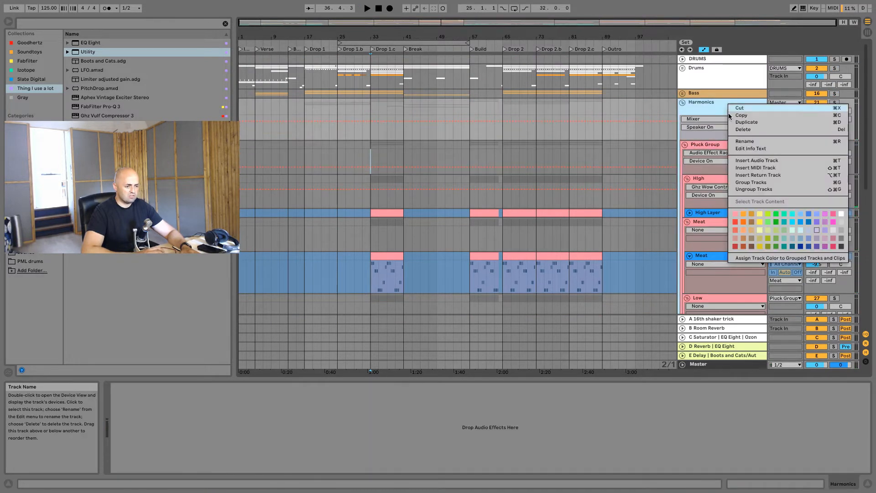
click(762, 259)
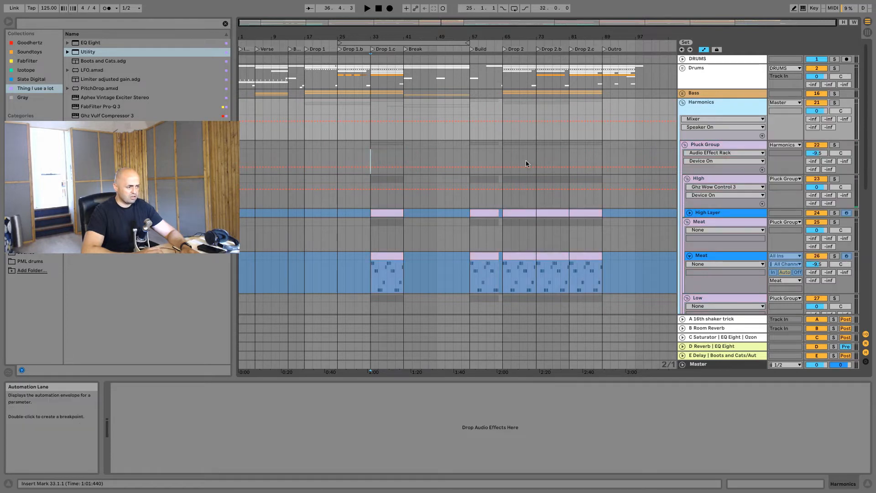
Set the Pluck Group's volume to -7.7 dB during playback from bar 33 and fold the group
key(space)
click(684, 145)
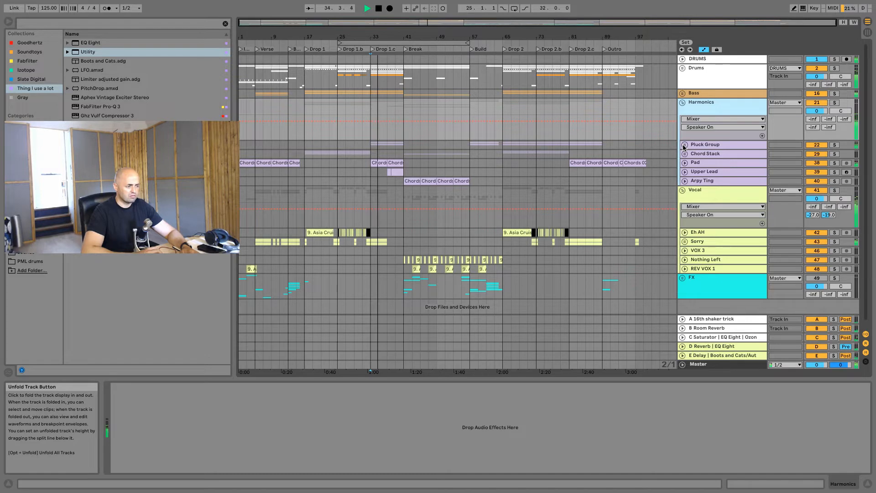
click(685, 145)
drag(817, 153, 817, 152)
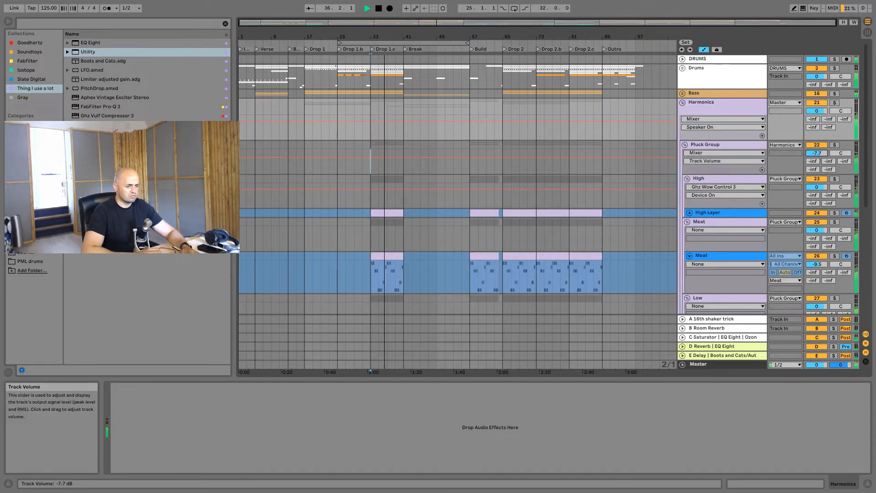
click(684, 145)
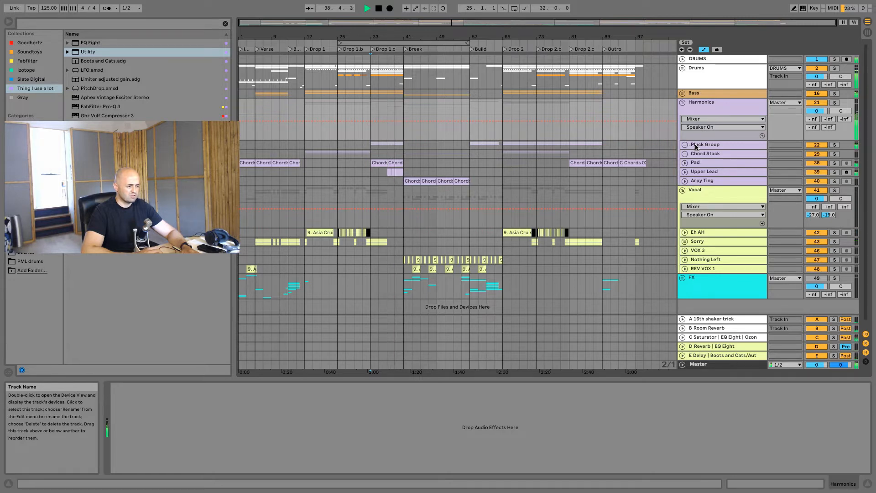
click(697, 145)
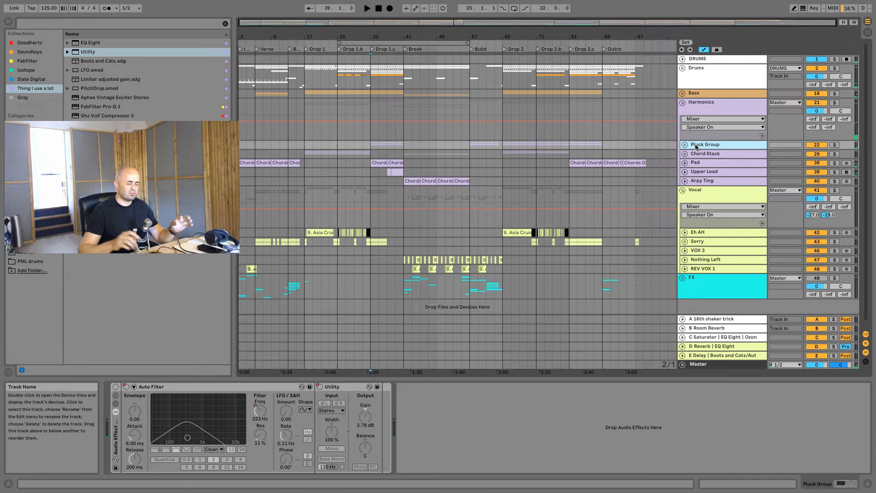
Fold the High, Meat and Low groups inside the Pluck Group and inspect the High group's Ghz Wow Control 3 settings
click(686, 145)
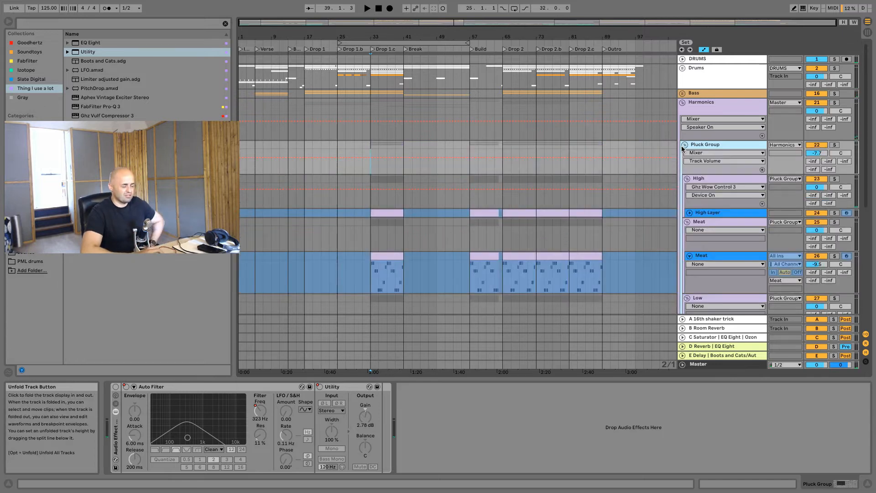
click(716, 213)
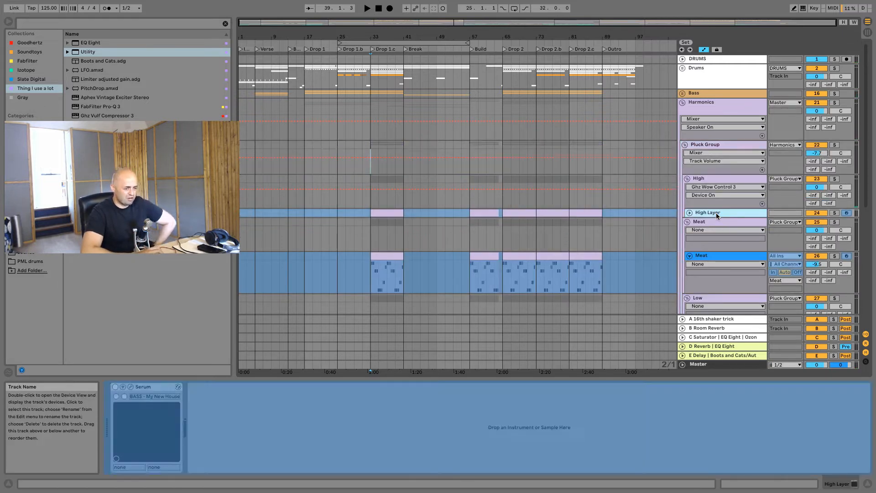
click(689, 179)
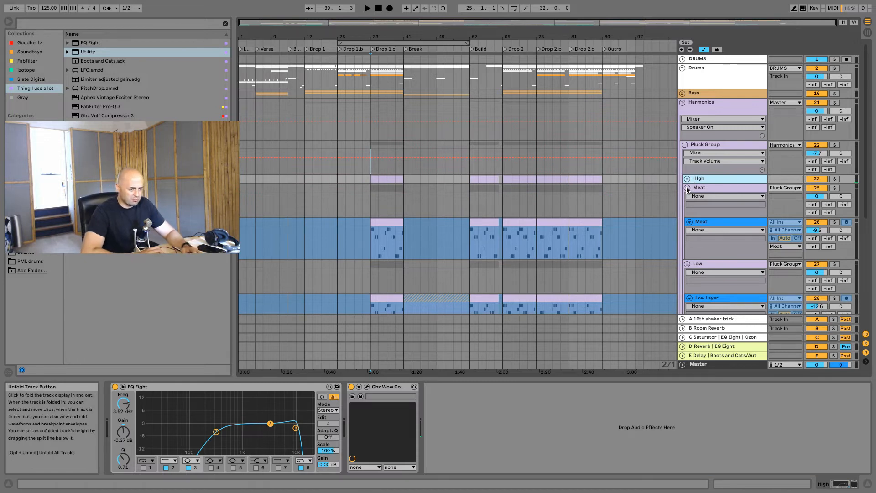
click(688, 188)
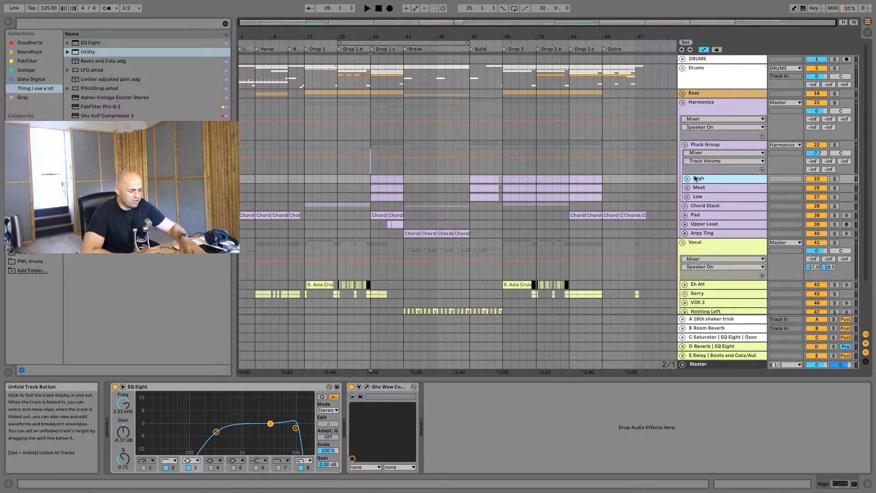
click(367, 387)
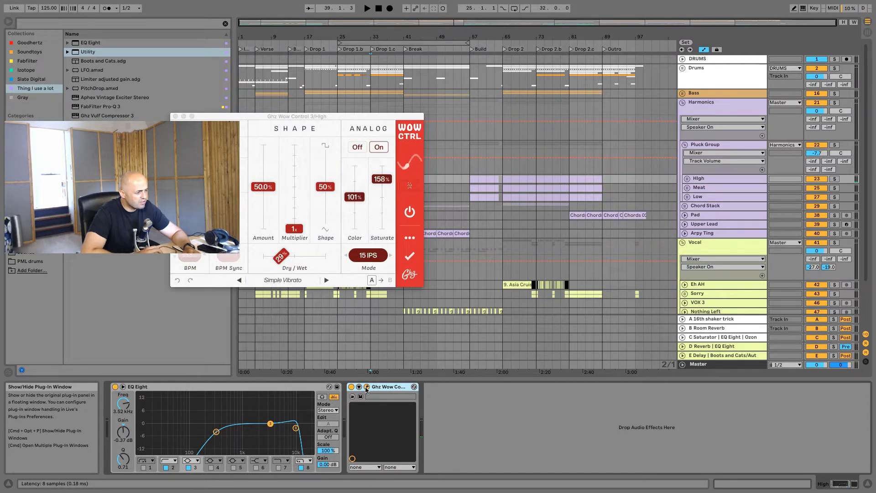
click(366, 387)
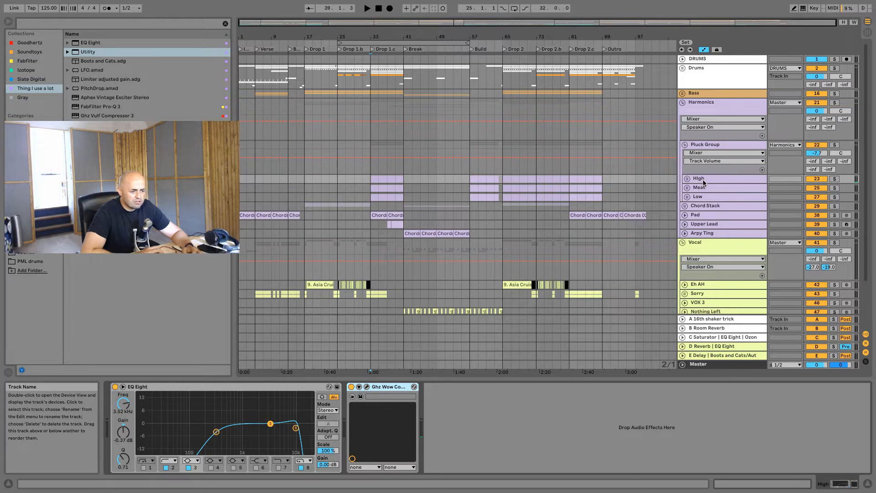
Unfreeze the High Layer track inside the High group
click(687, 178)
click(711, 212)
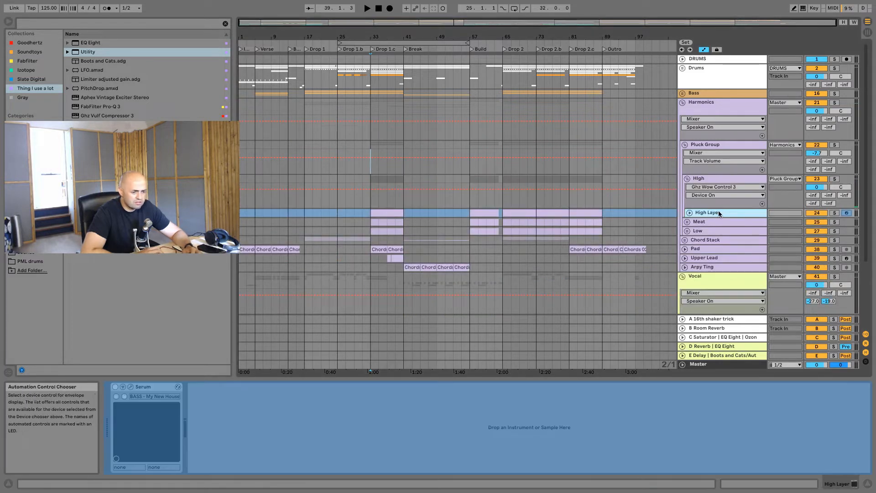
right_click(719, 214)
click(735, 254)
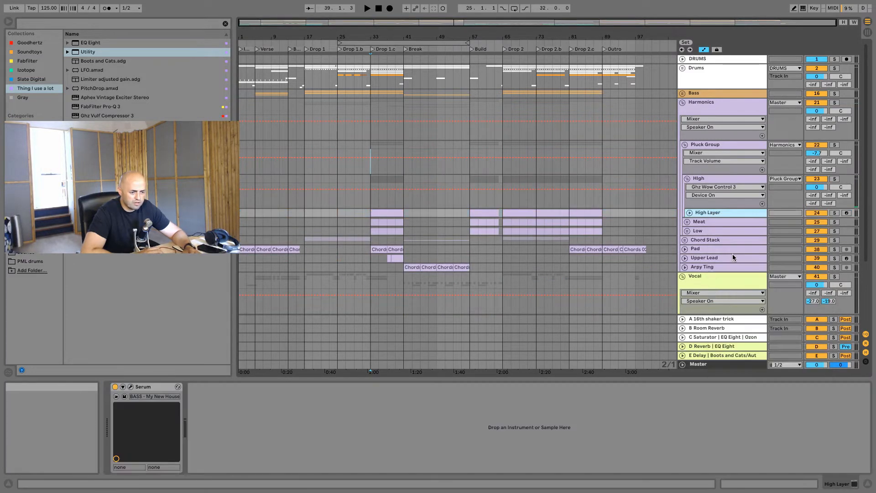
Unfreeze the Meat track in the Meat group and the Low Layer track in the Low group
click(691, 222)
click(688, 222)
scroll(711, 251, down, 1)
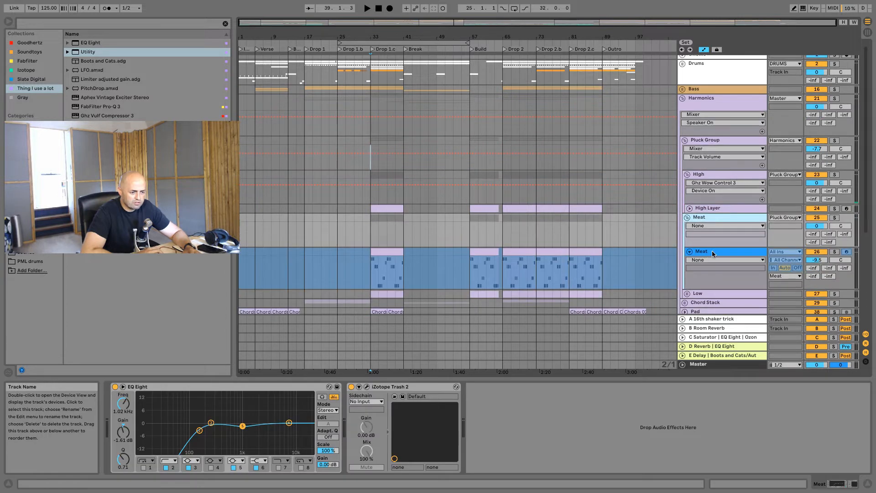
right_click(712, 251)
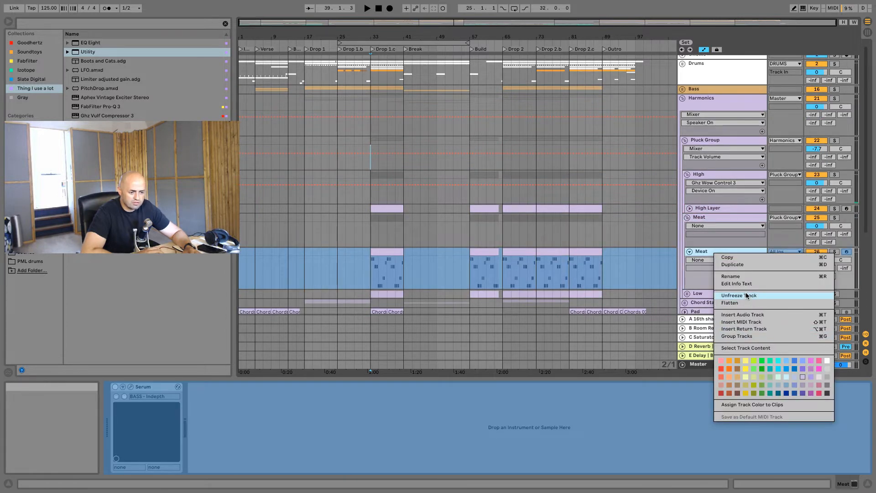
click(746, 295)
scroll(740, 289, down, 3)
click(714, 270)
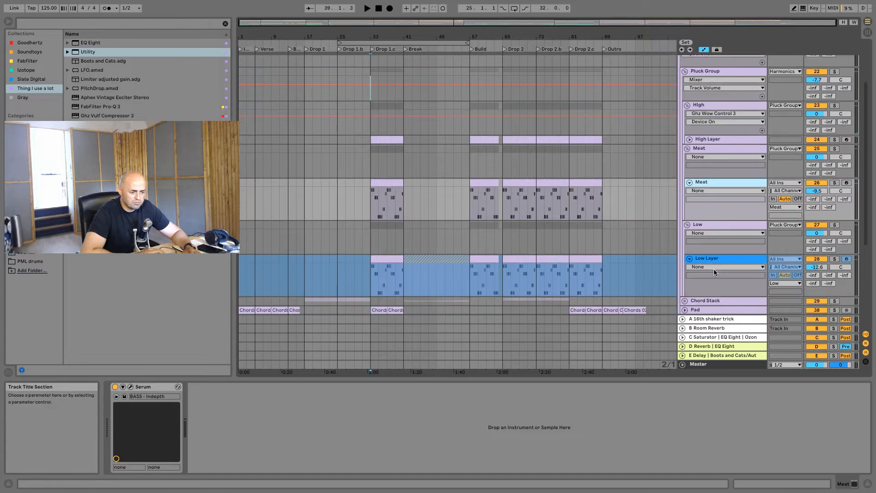
right_click(714, 256)
click(745, 300)
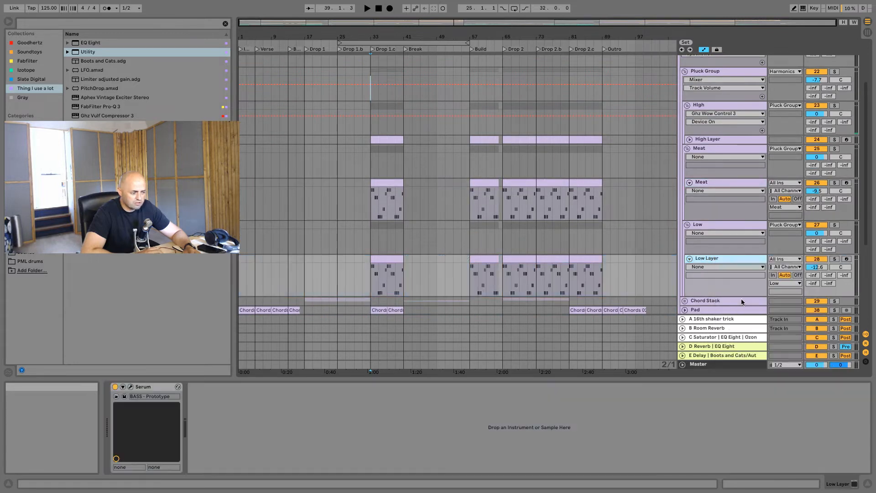
Switch off the reverb in the High Layer's Serum while the soloed Pluck Group plays
scroll(712, 184, up, 3)
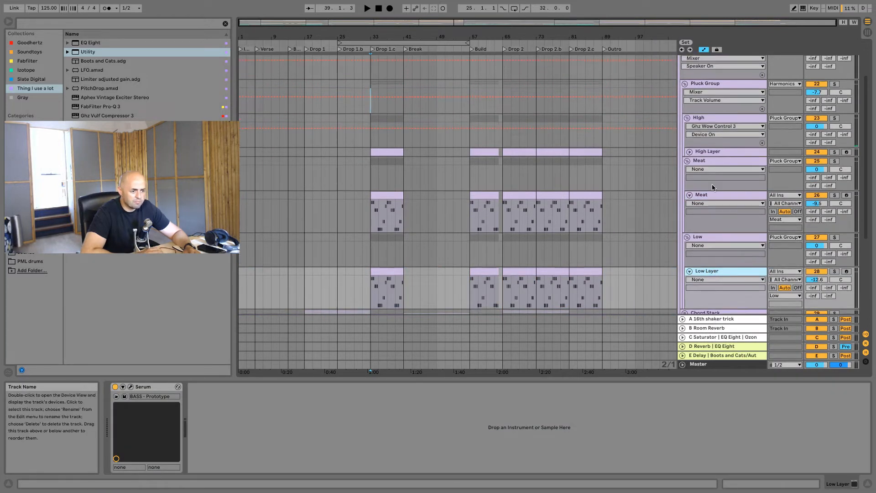
click(690, 175)
click(717, 174)
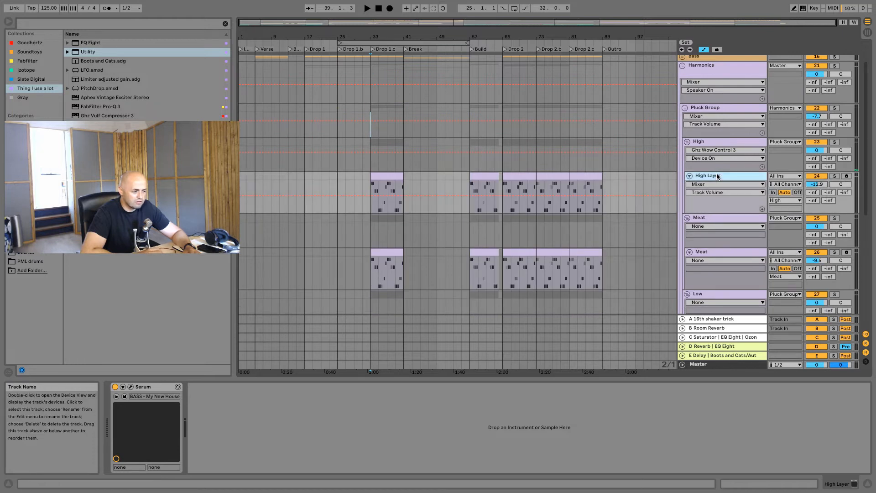
click(130, 387)
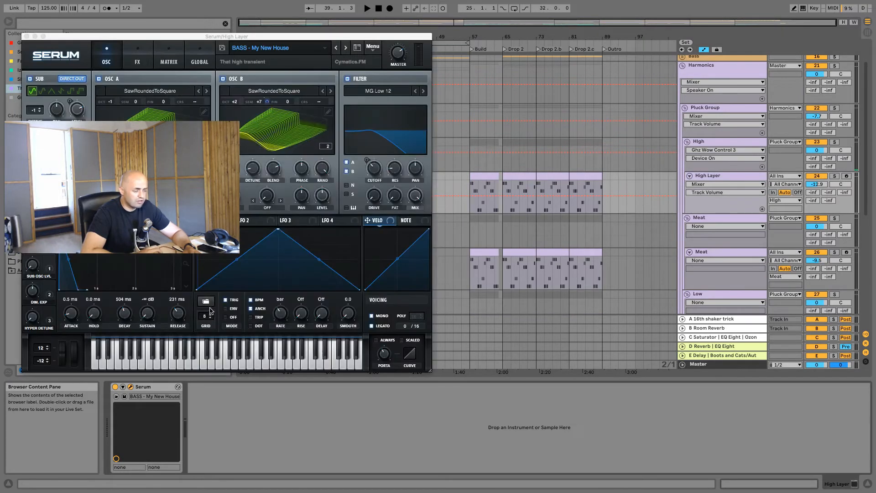
drag(219, 42, 470, 67)
click(395, 88)
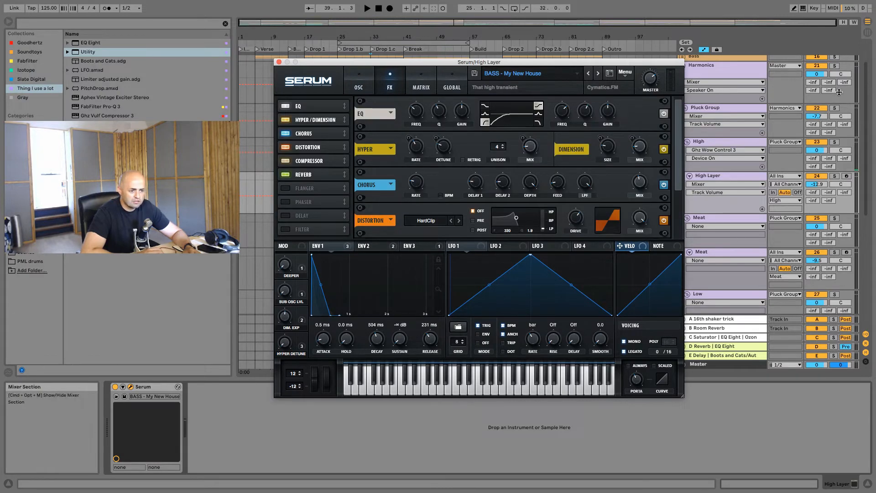
click(835, 108)
key(space)
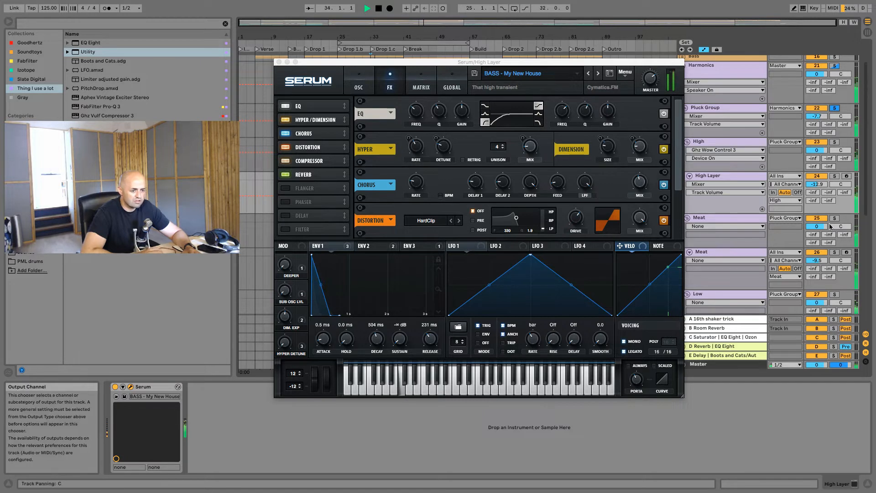
click(286, 174)
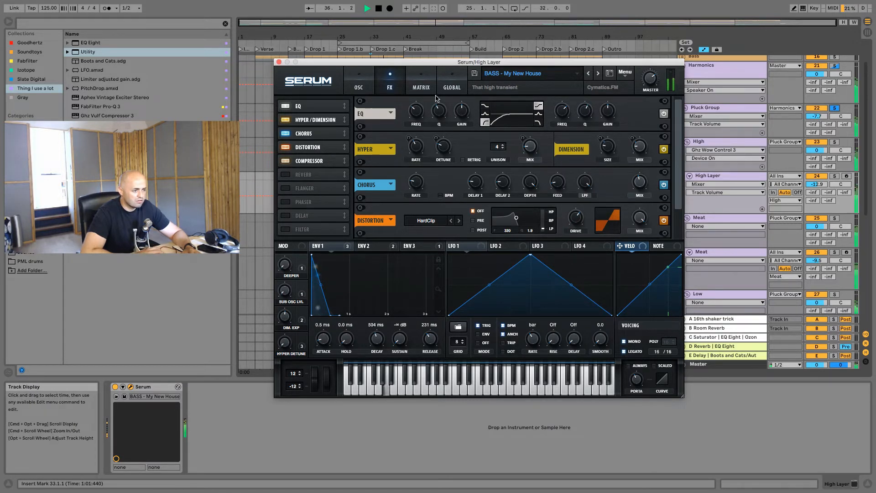
Set oscillator A's unison width to 50 in the High Layer's Serum and close the plug-in window
click(449, 83)
double_click(342, 180)
text(50)
key(Return)
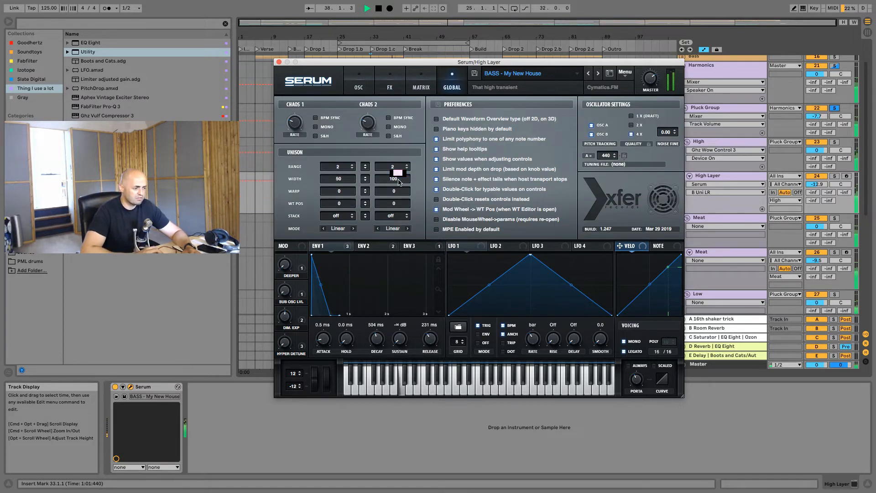
click(359, 84)
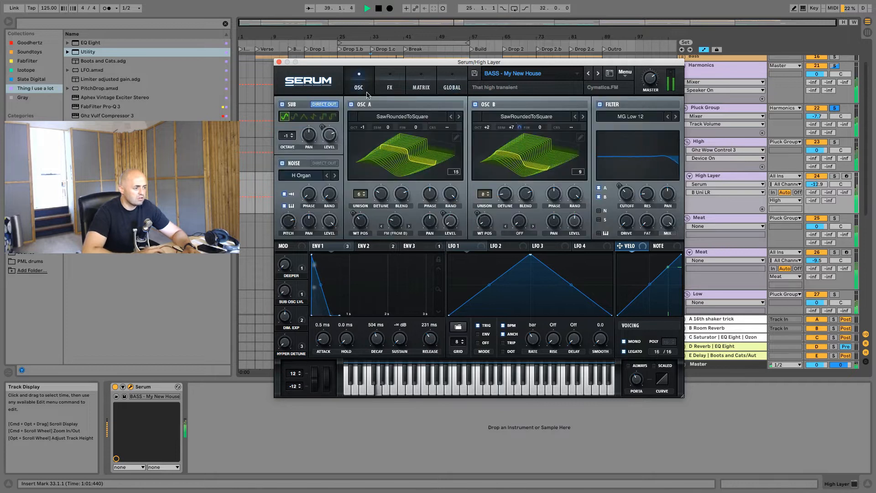
click(279, 62)
Stop playback and move the EQ Eight from the High group onto the High Layer track
click(738, 147)
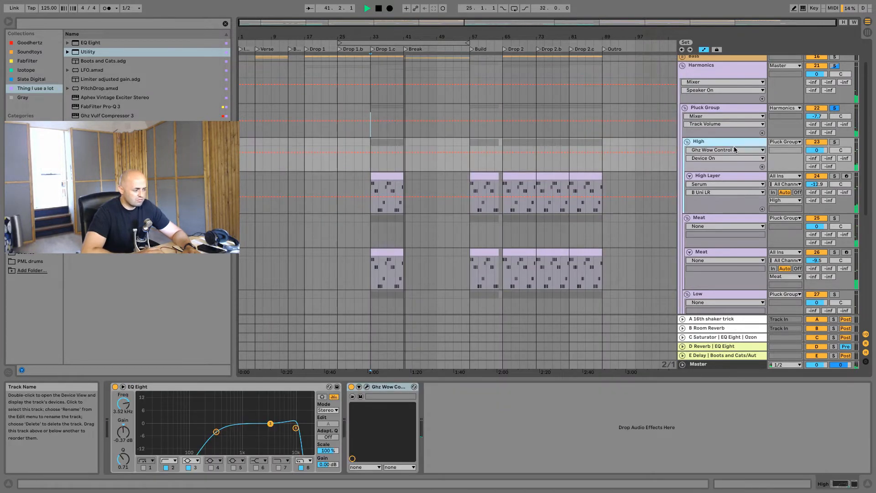
key(space)
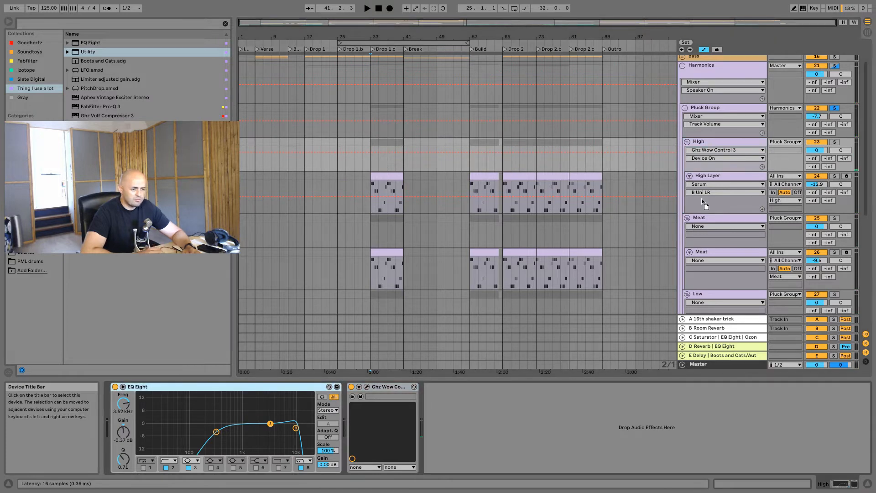
drag(711, 178, 710, 177)
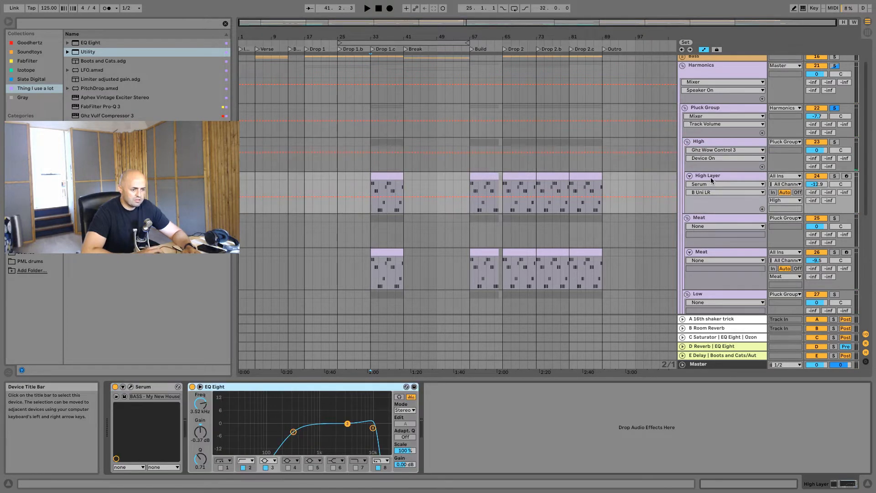
Solo the High group and compare its sound with Ghz Wow Control 3 off and on during playback
click(718, 142)
click(116, 387)
click(835, 142)
key(space)
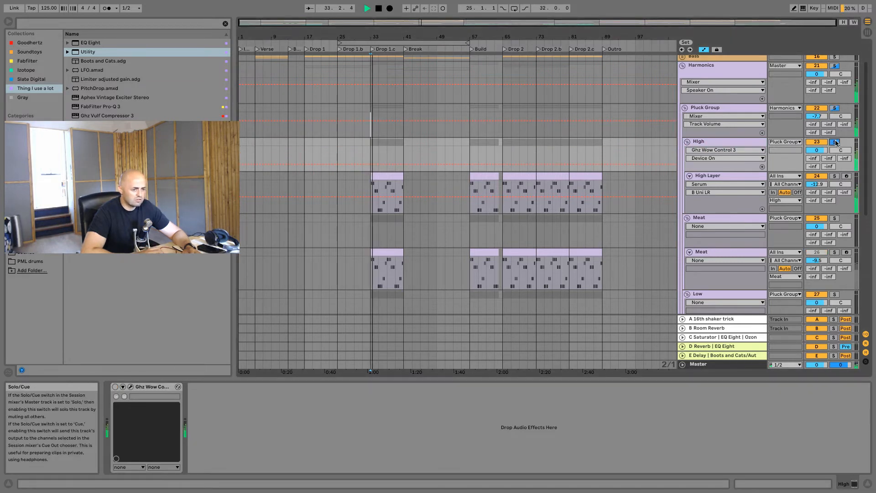
click(115, 388)
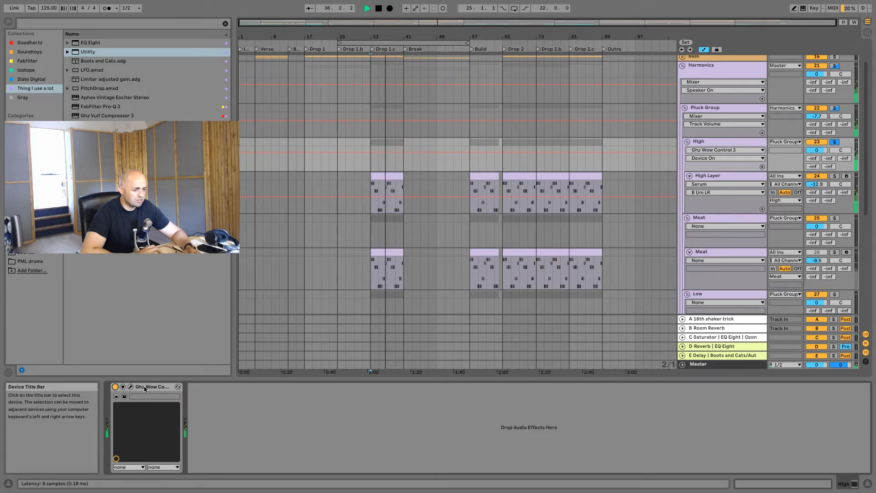
Compare the compressor off and on in the effects of the High Layer's Serum
click(733, 178)
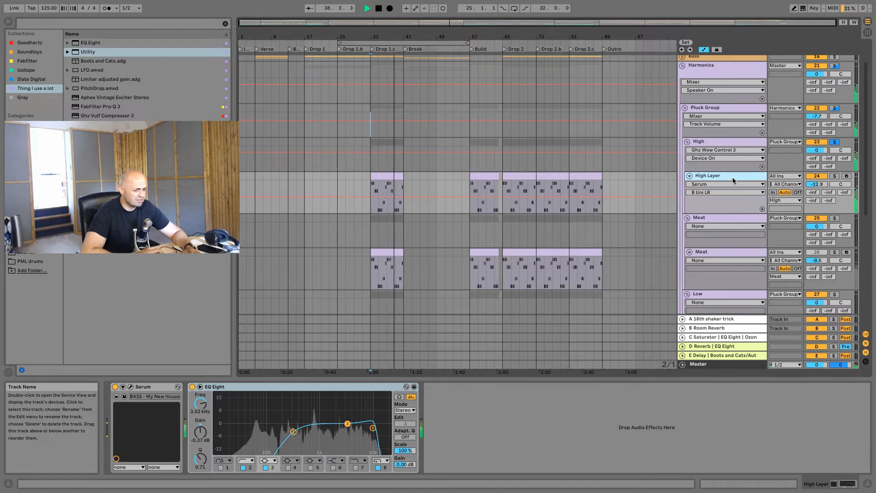
click(130, 388)
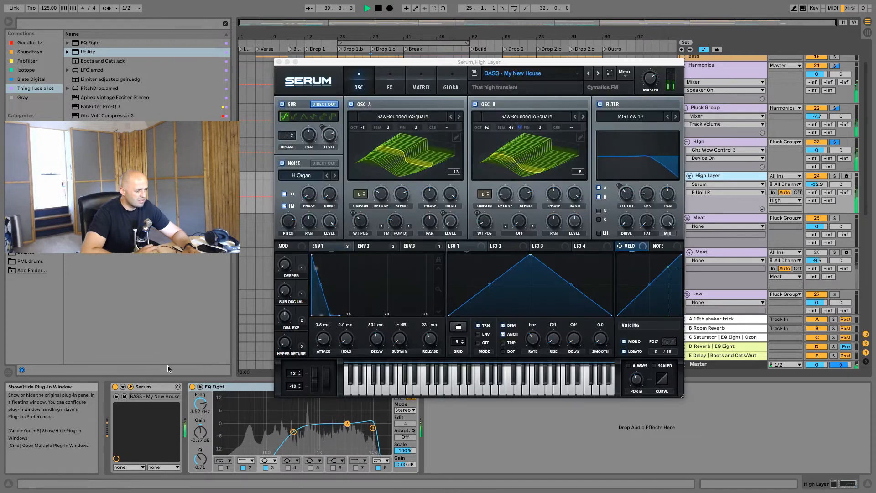
key(space)
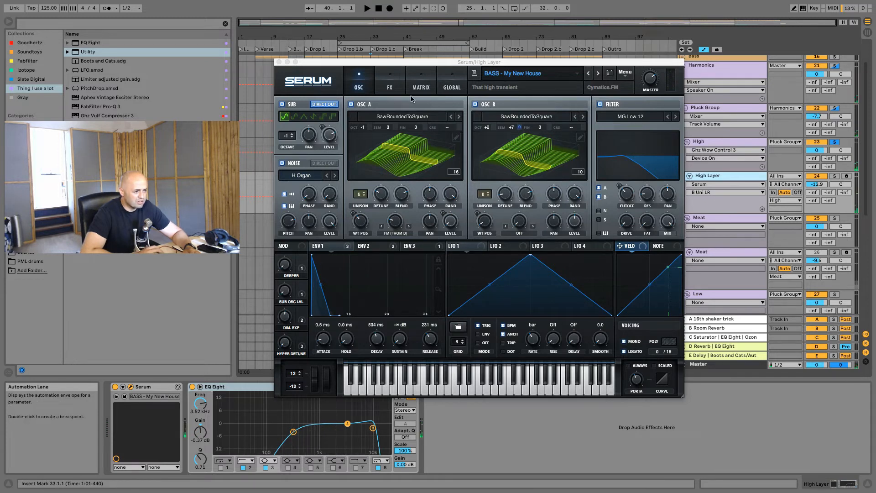
click(388, 87)
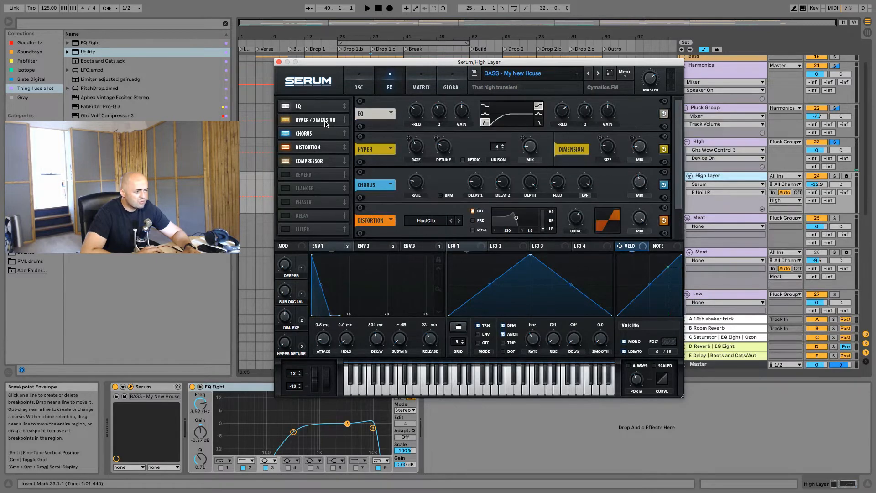
click(323, 160)
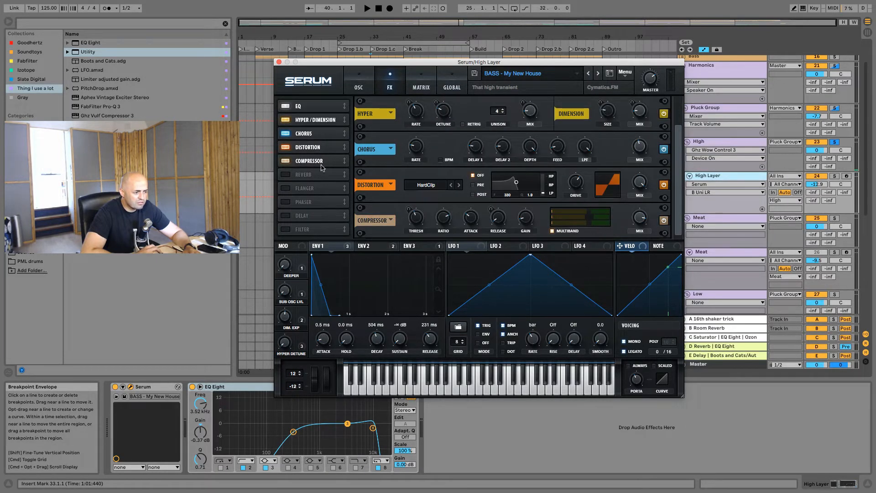
click(286, 161)
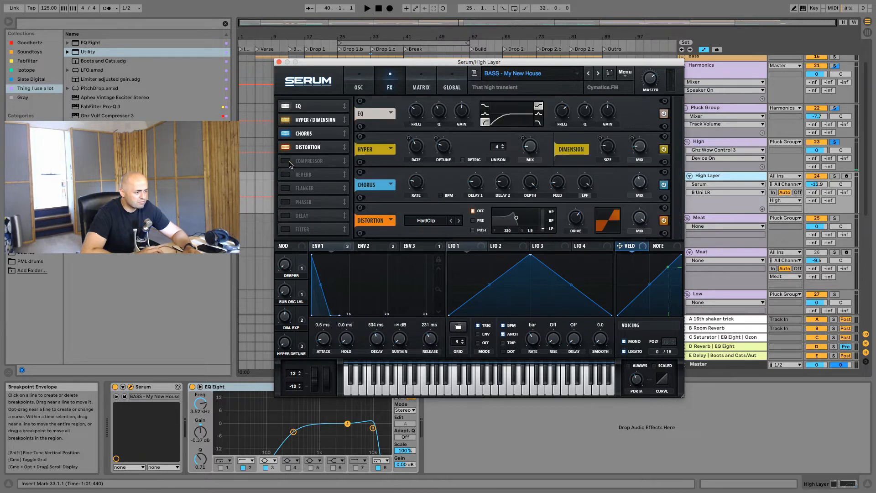
key(space)
click(285, 160)
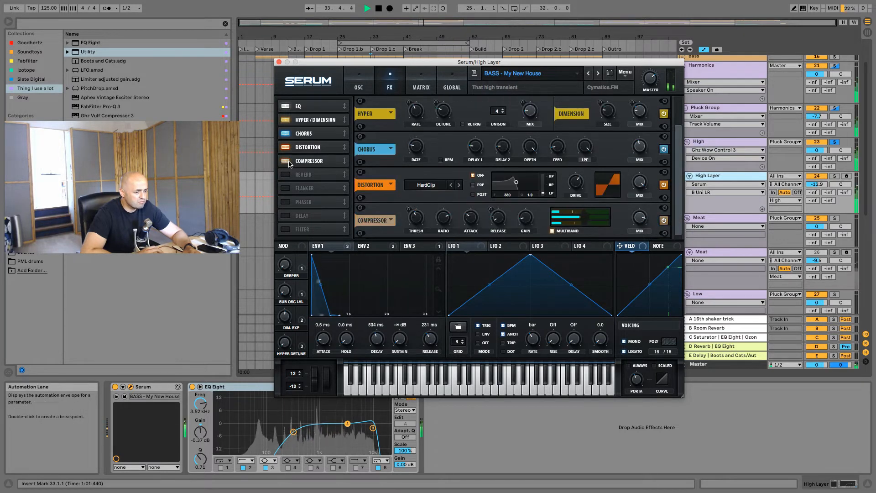
Set the Serum compressor's attack to 999.9 ms on the High Layer during playback, and stop playback
click(472, 228)
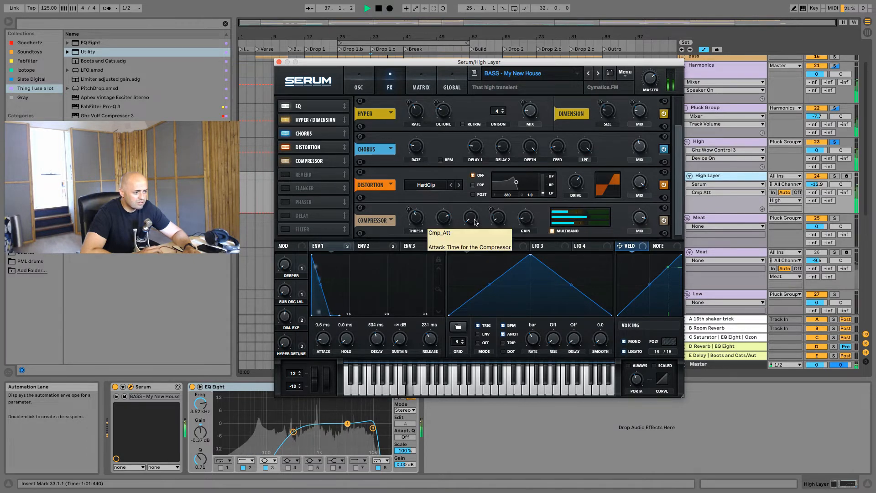
drag(474, 222, 484, 110)
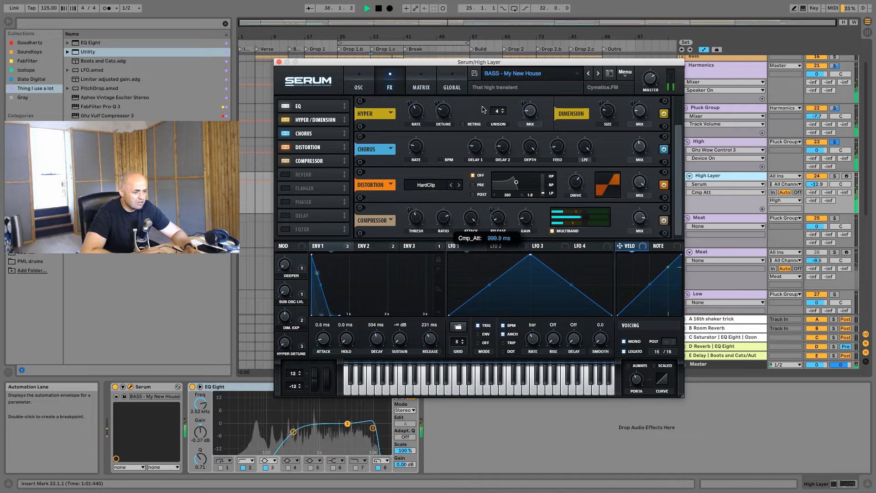
key(space)
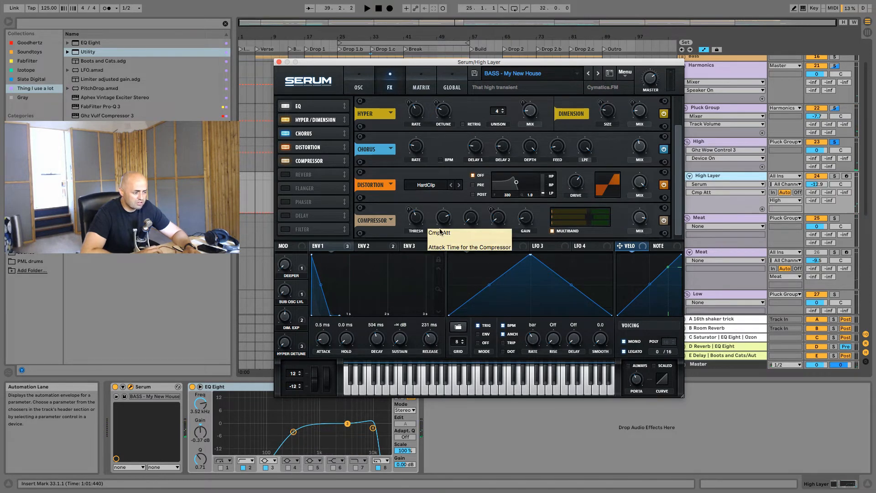
Move Ghz Wow Control 3 from the High group onto the High Layer track and ungroup the High group
click(279, 62)
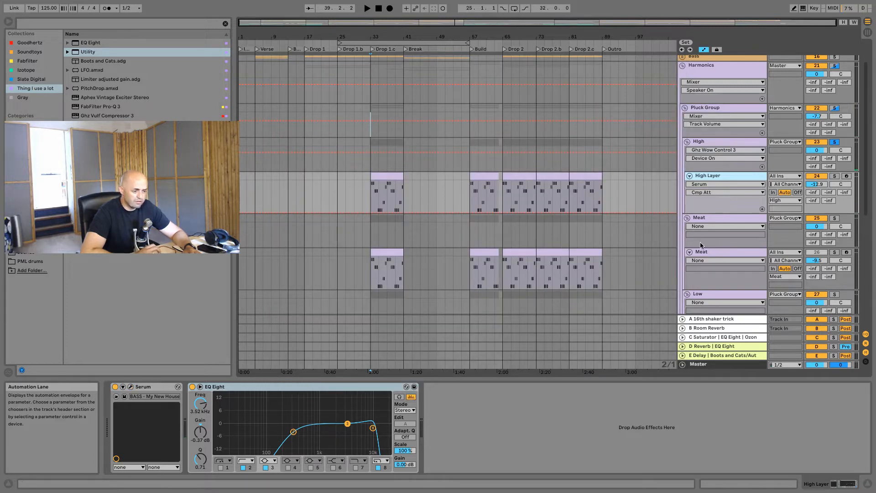
click(718, 142)
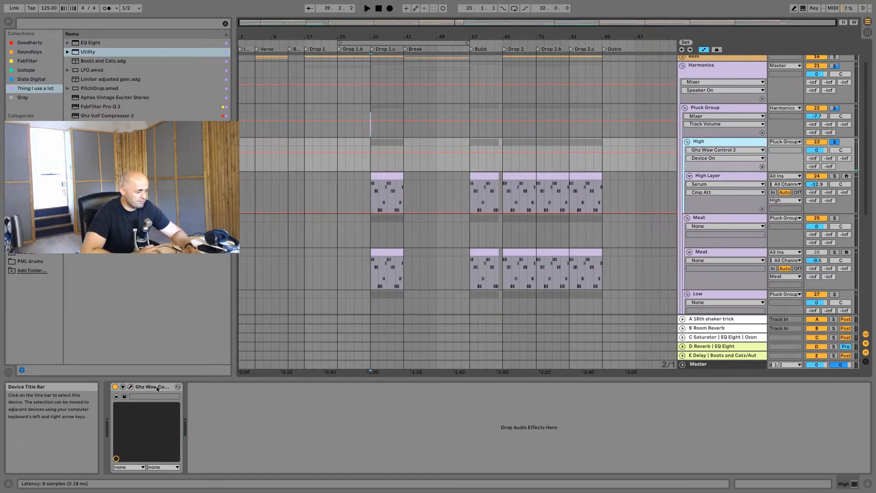
click(156, 389)
click(719, 141)
right_click(720, 142)
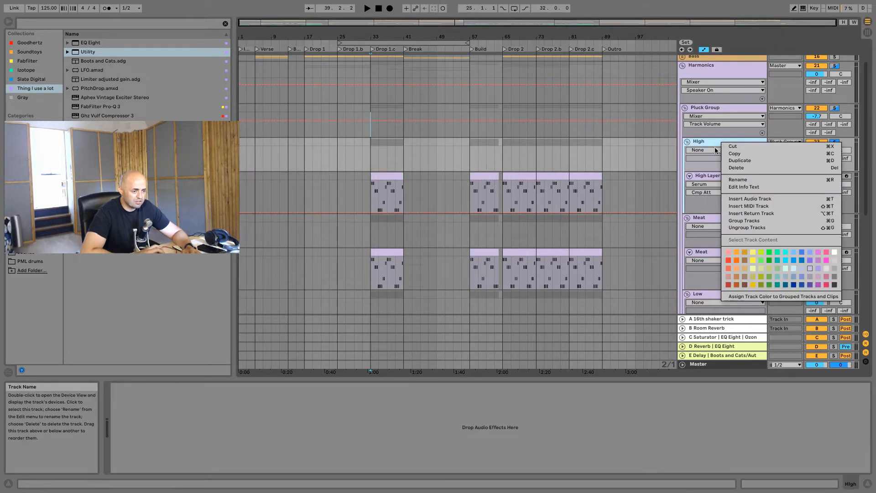
click(747, 228)
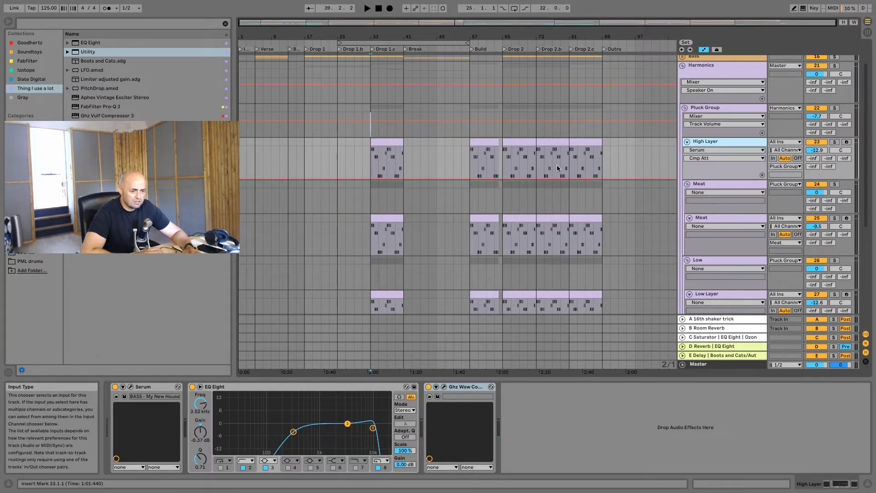
Play the pluck layers briefly and collapse the Vocal group, leaving the Pluck Group expanded
key(space)
key(space)
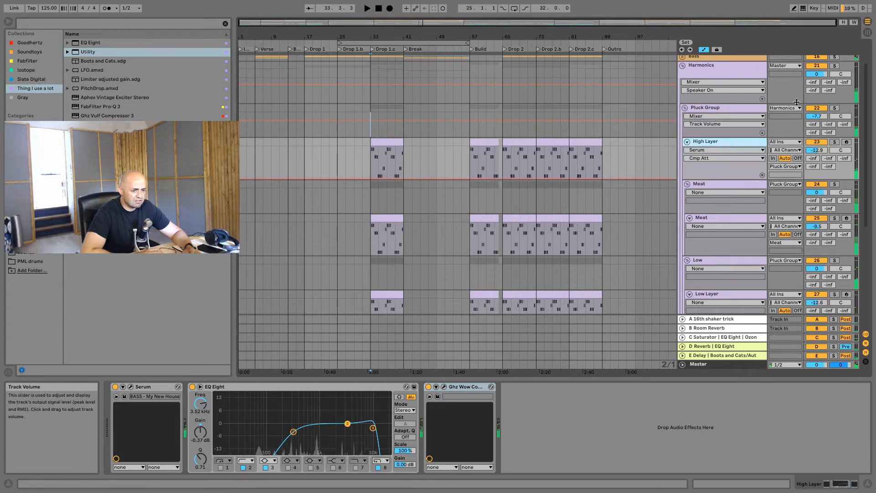
scroll(722, 183, up, 2)
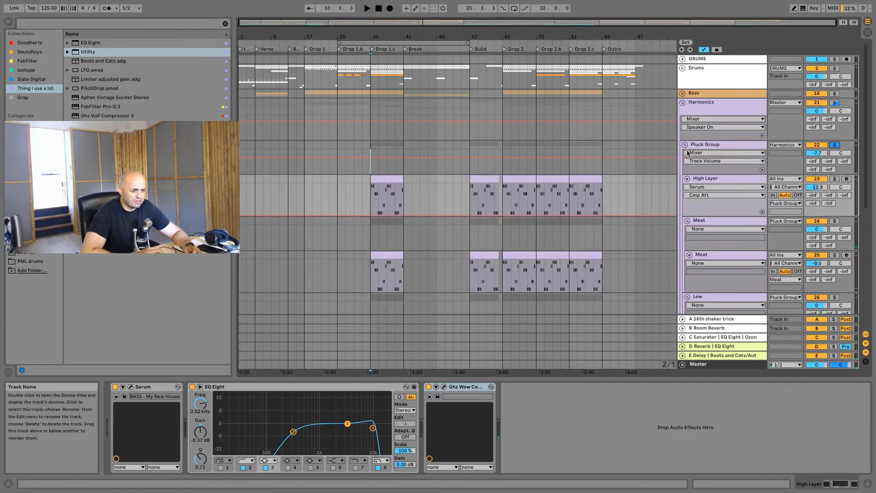
click(685, 145)
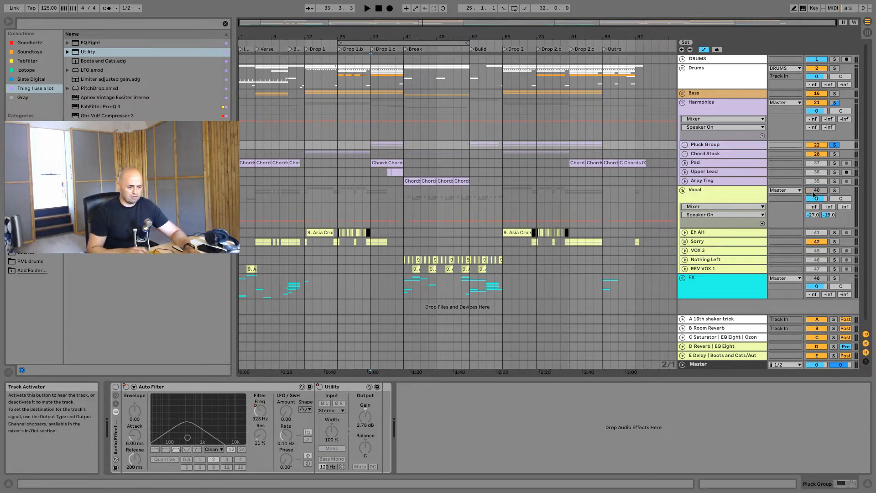
click(683, 190)
click(686, 145)
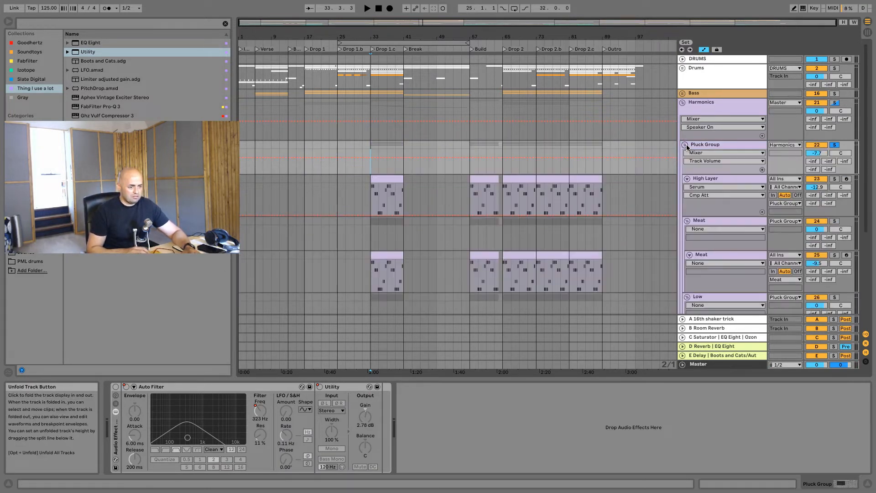
Set the High Layer's track volume to -9.2 dB during playback
key(space)
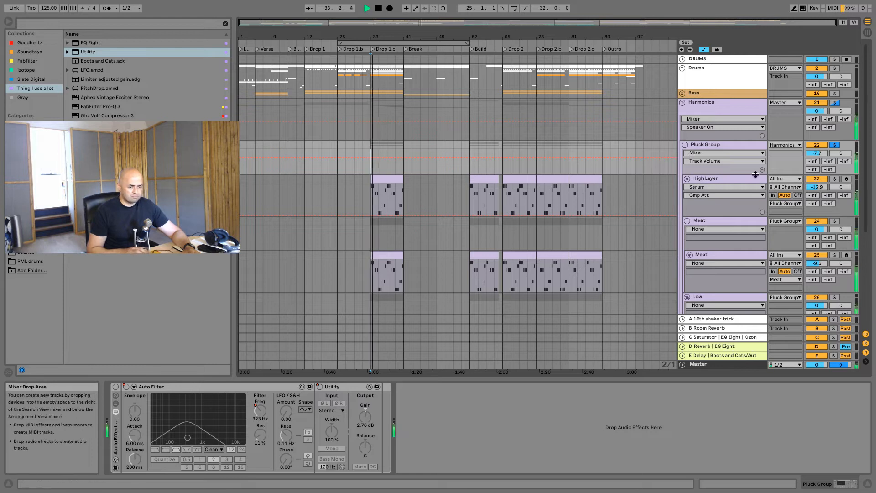
drag(809, 190, 809, 183)
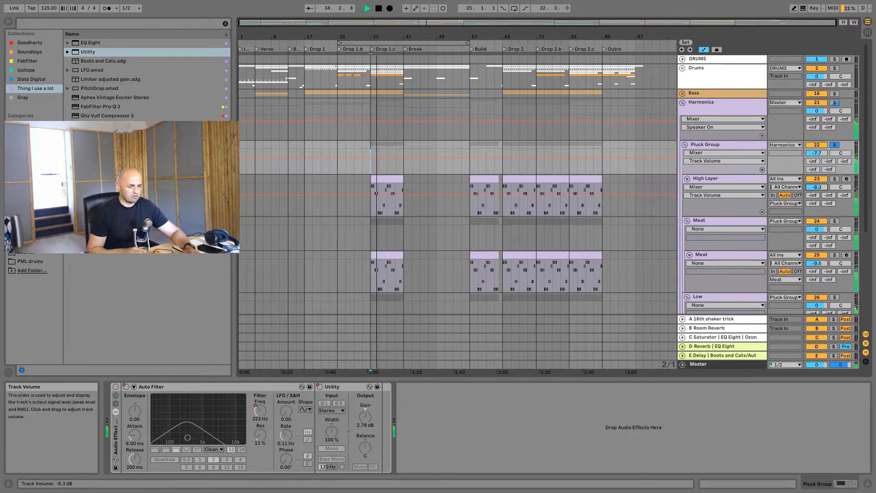
click(688, 220)
click(716, 220)
click(691, 230)
click(687, 221)
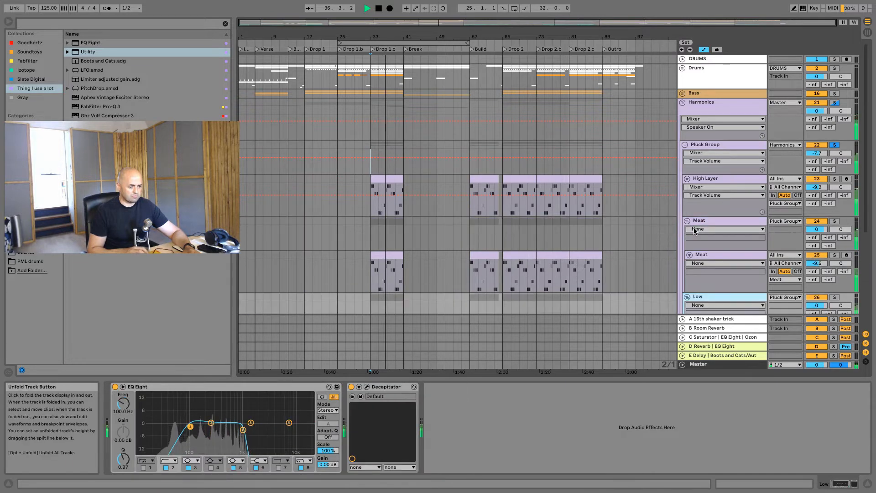
Enable the reverb in the effects of the Meat track's Serum, set its mix to 18%, and close the plugin window
scroll(706, 222, down, 2)
click(710, 209)
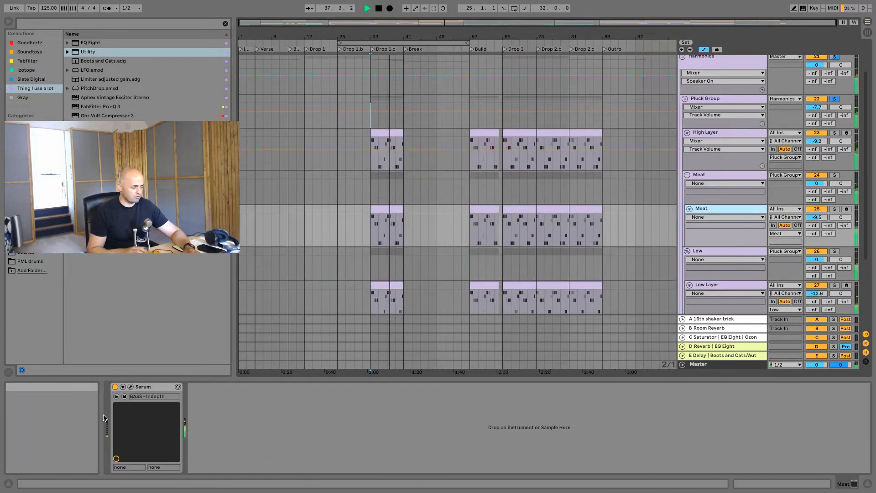
click(131, 387)
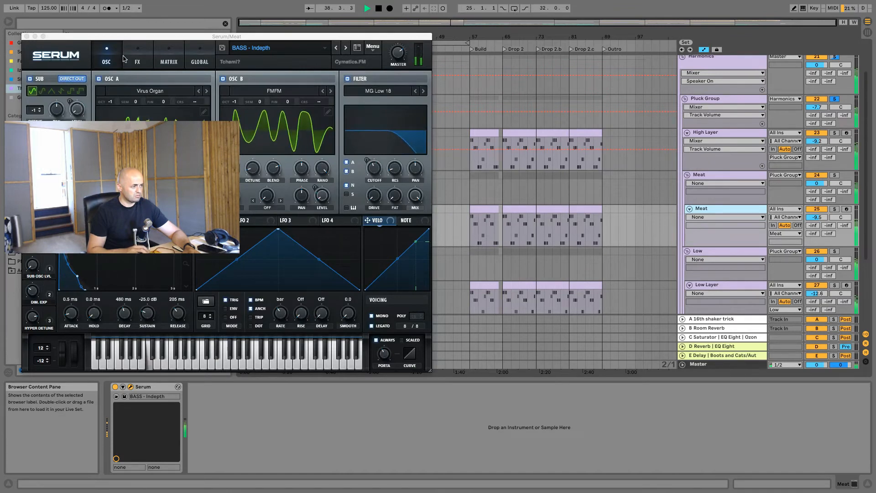
click(137, 61)
drag(151, 38, 369, 59)
click(250, 142)
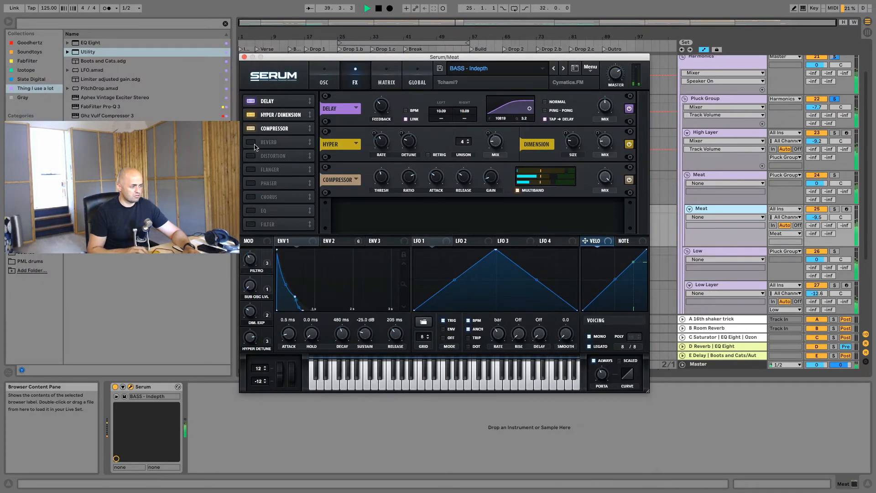
click(251, 142)
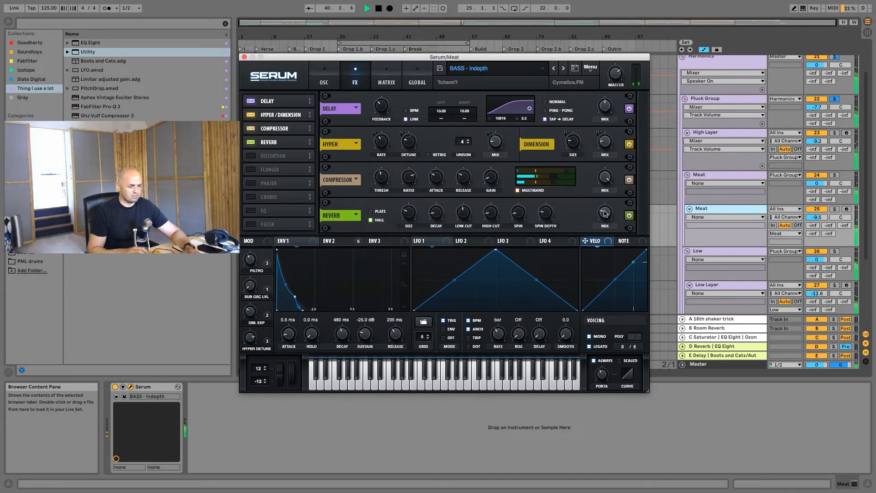
click(605, 213)
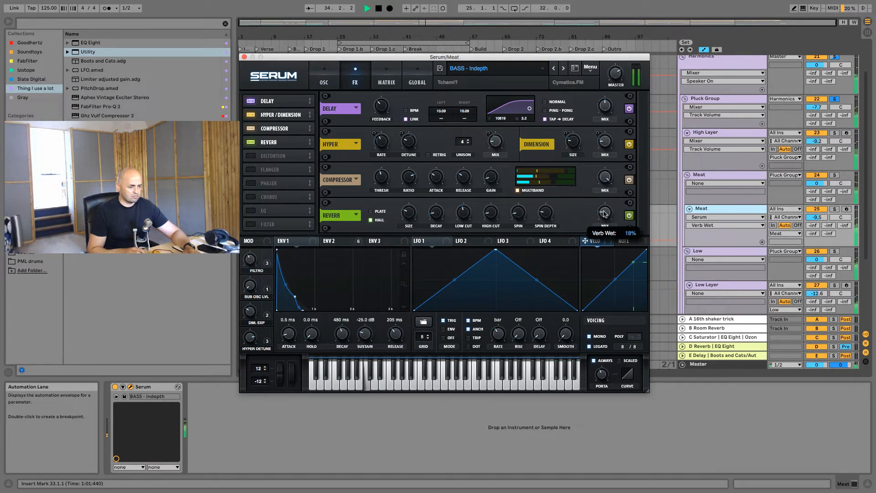
key(ctrl+alt+p)
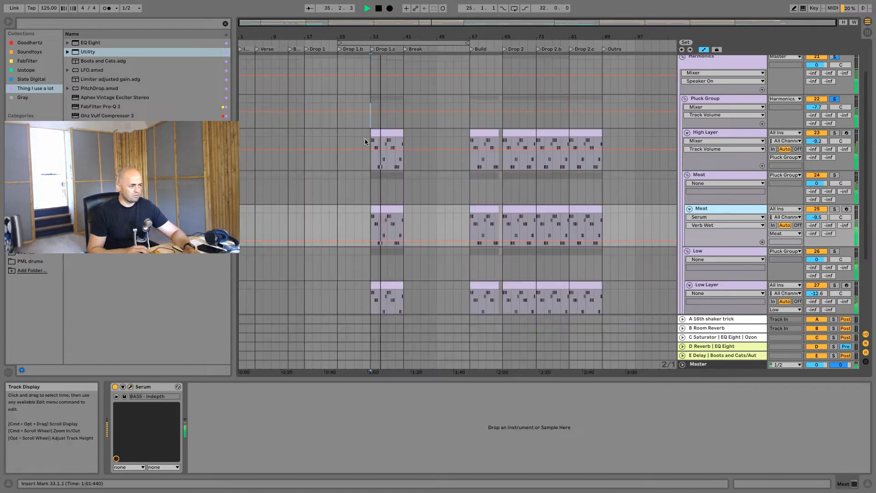
Solo the Meat track within the Pluck Group during playback
scroll(749, 235, down, 3)
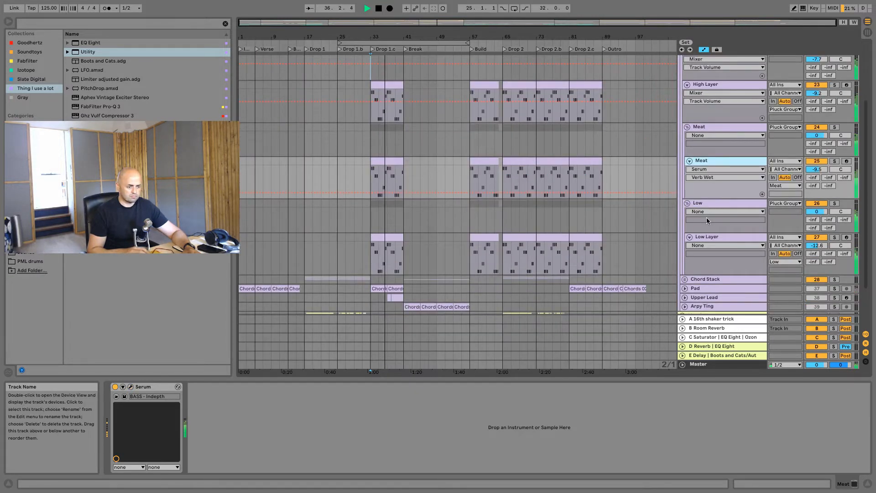
click(714, 236)
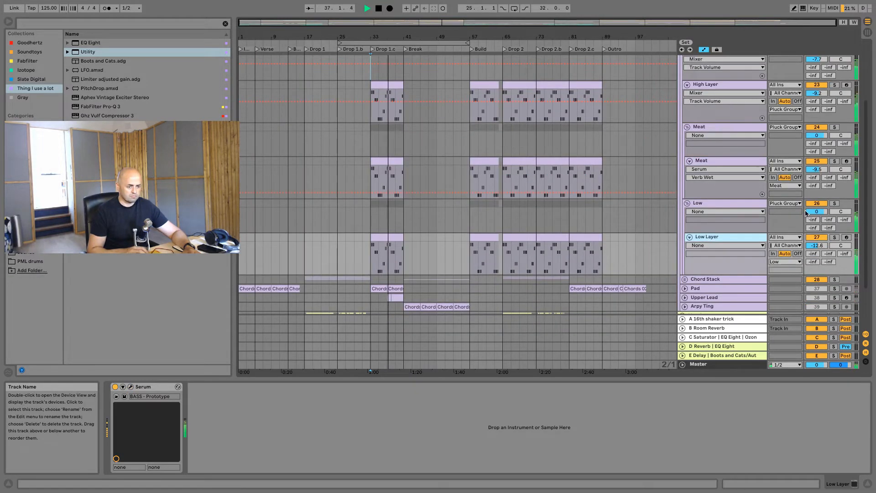
click(833, 162)
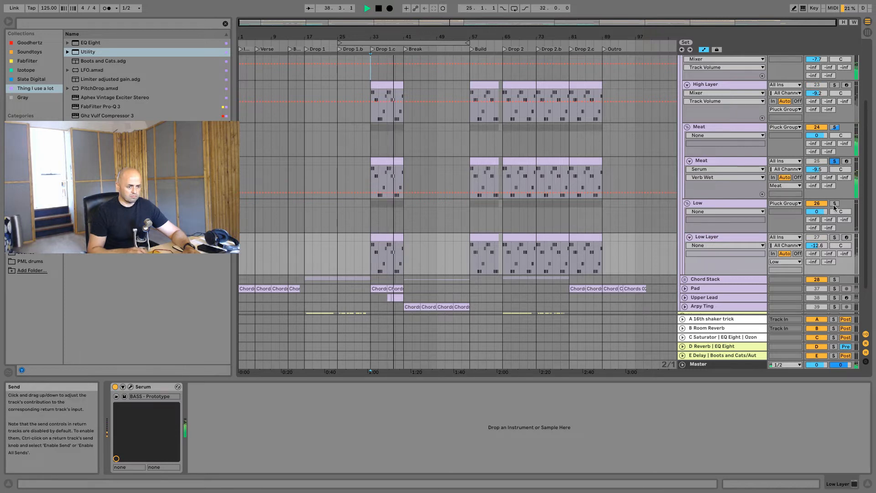
Insert an EQ Eight after iZotope Trash 2 on the Meat group, high-pass it at 111 Hz and turn off filter 8
click(710, 160)
click(712, 128)
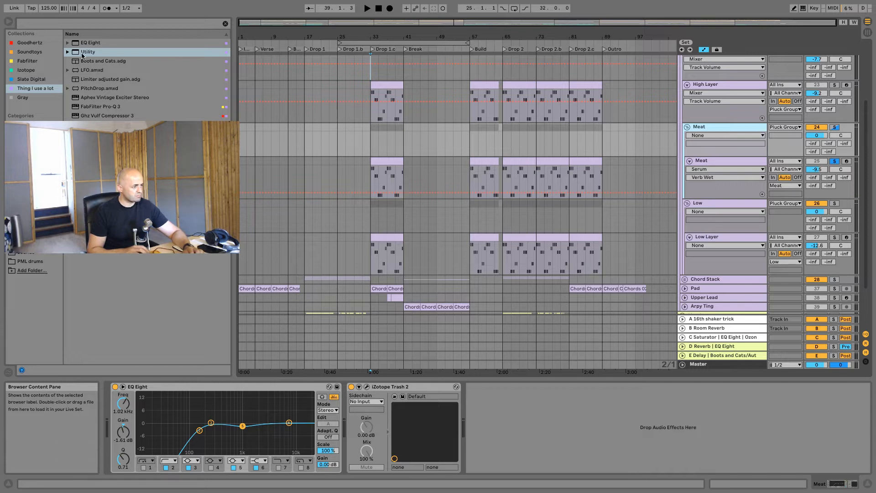
drag(84, 43, 181, 105)
drag(522, 413, 549, 434)
key(space)
click(657, 468)
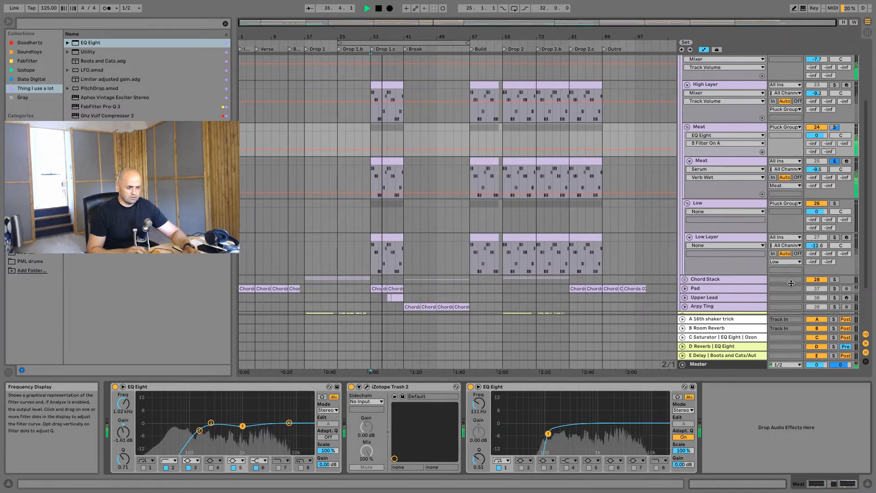
Solo the Low group alongside Meat and delete the EQ Eight in front of its Decapitator
click(834, 203)
click(708, 206)
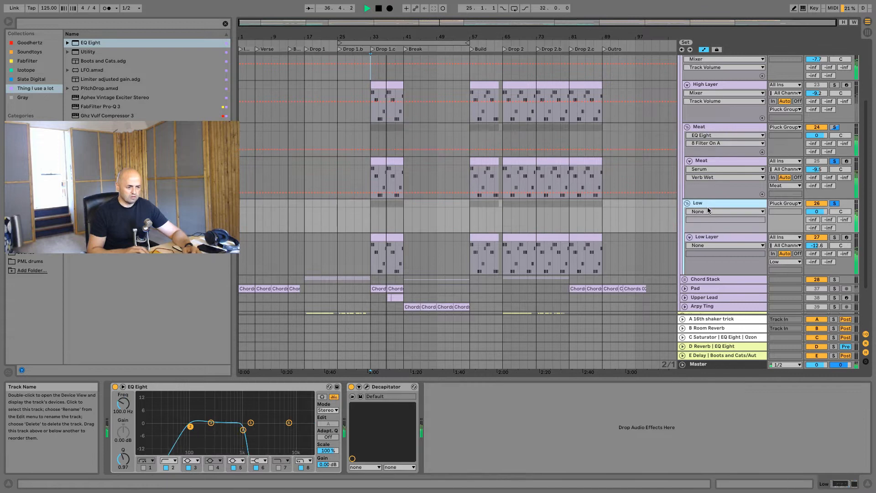
click(710, 236)
click(716, 205)
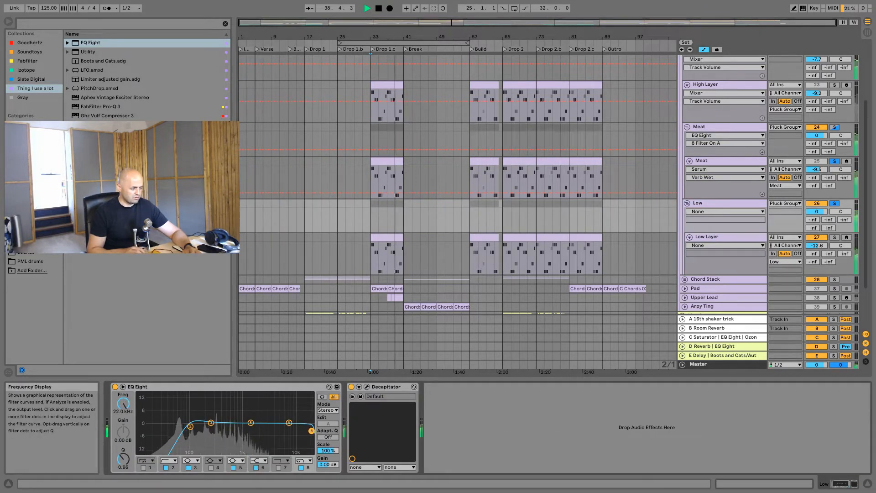
click(250, 388)
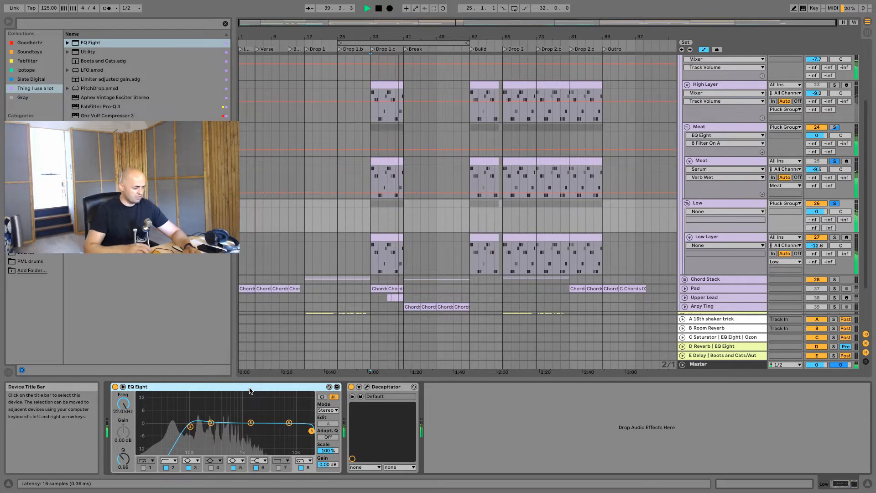
key(Delete)
Insert a new EQ Eight after Decapitator on the Low group, high-pass its deep lows with filter 1, turn off filters 3 and 8
drag(89, 42, 238, 401)
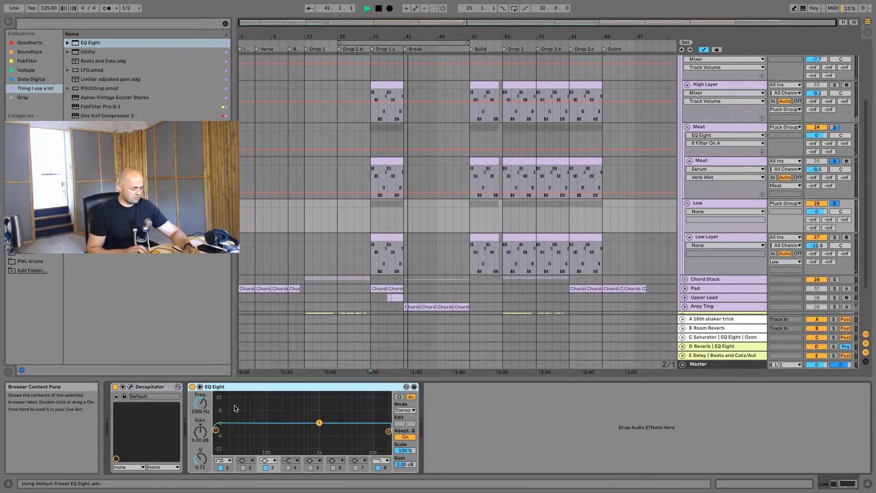
drag(233, 433, 254, 433)
drag(319, 424, 254, 421)
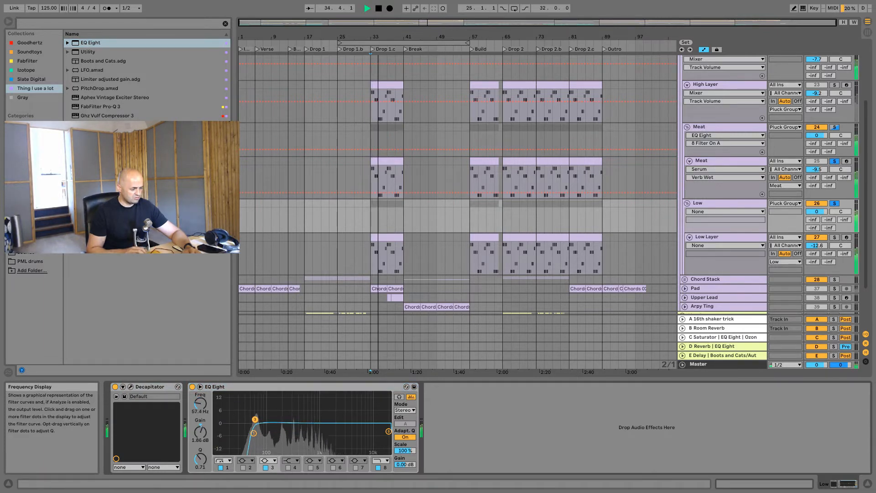
click(266, 468)
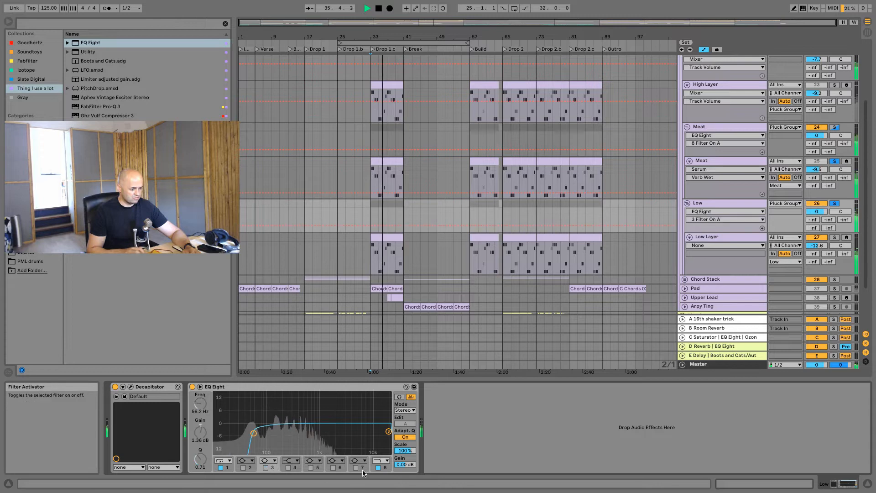
key(space)
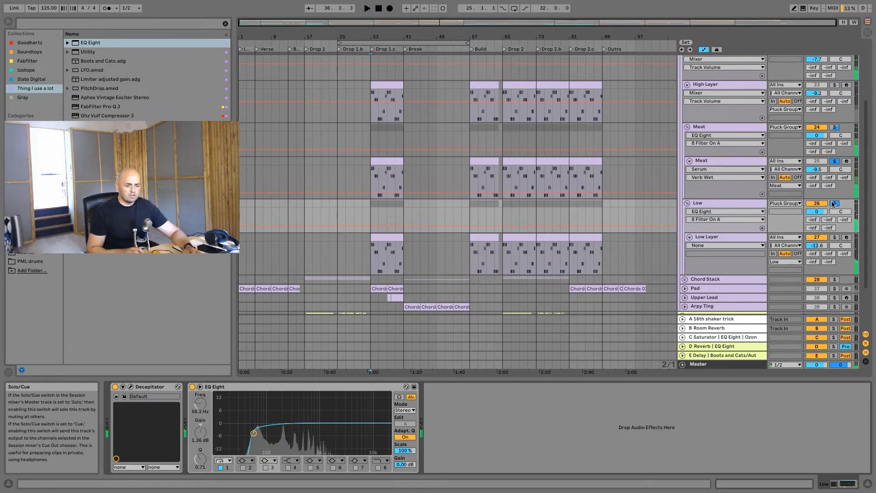
Clear the active solos and set the Pluck Group's volume to -6.1 dB while the full mix plays
scroll(735, 152, up, 3)
click(681, 93)
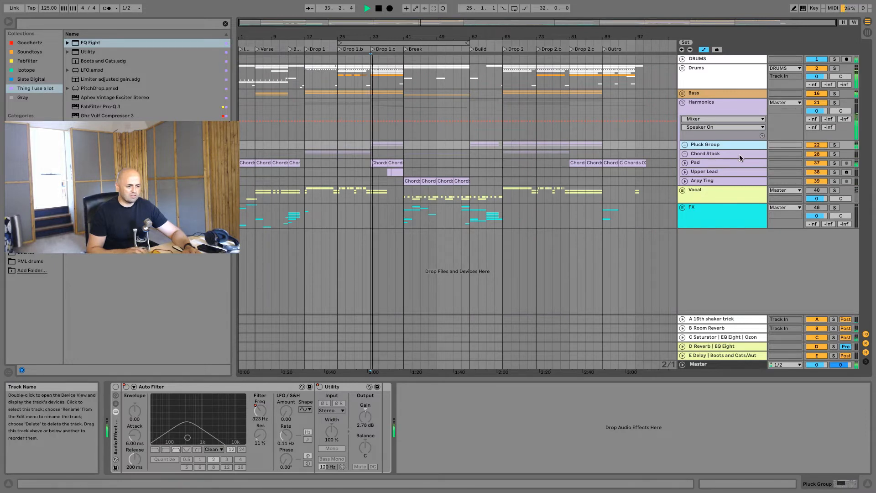
click(685, 144)
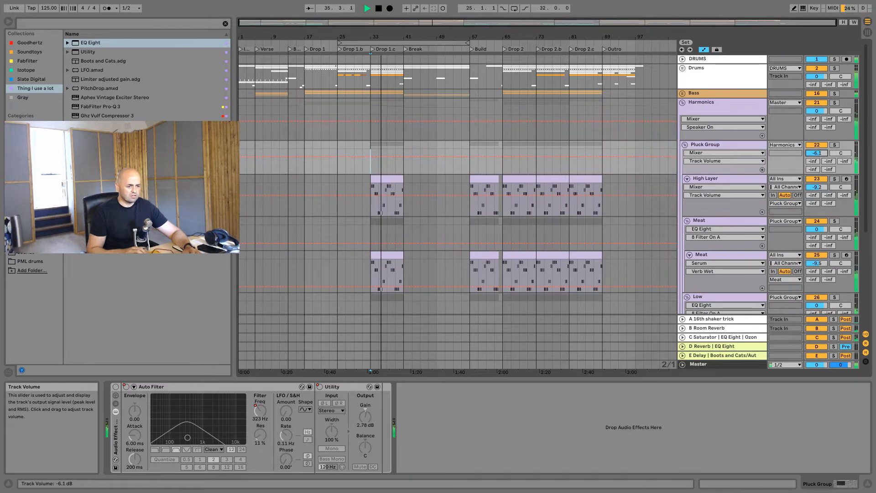
Collapse the High Layer and the Meat group, and set the high-pass frequency of the Low group's EQ Eight to 150 Hz
click(687, 179)
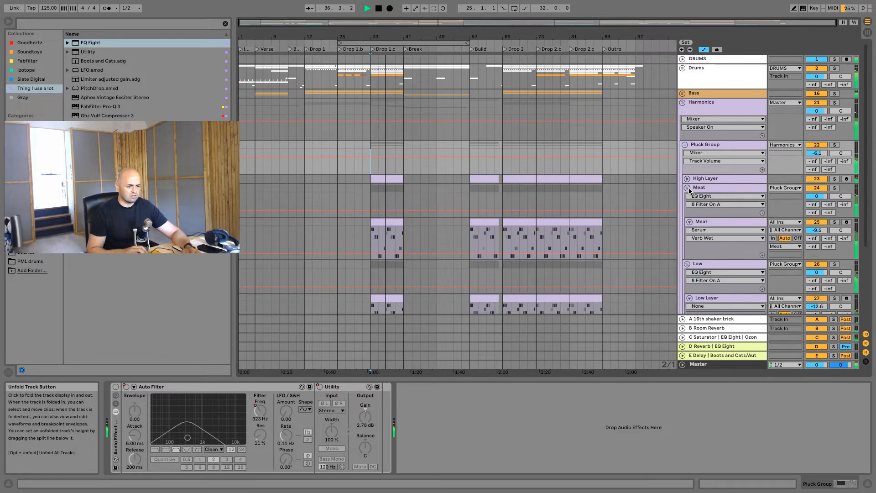
click(688, 188)
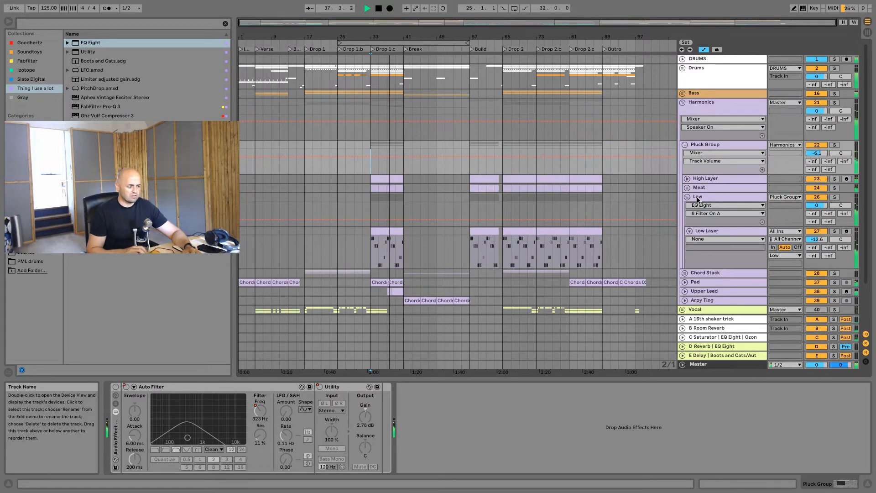
click(699, 198)
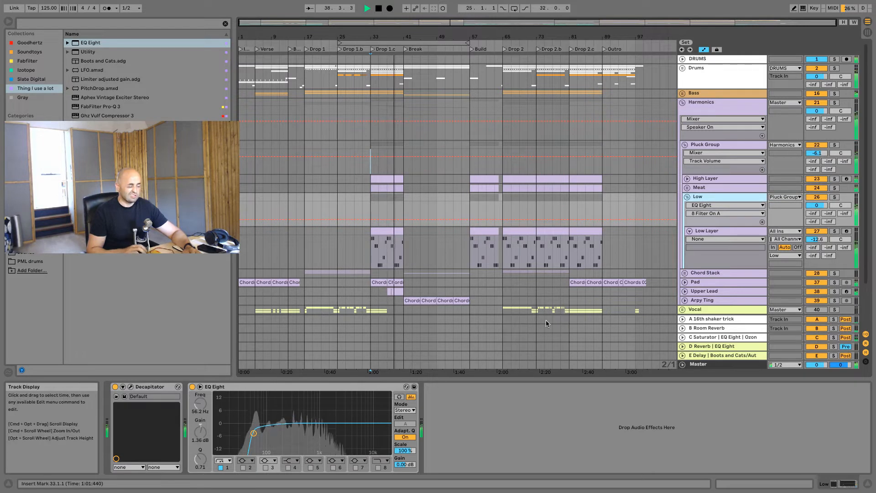
drag(253, 434, 274, 434)
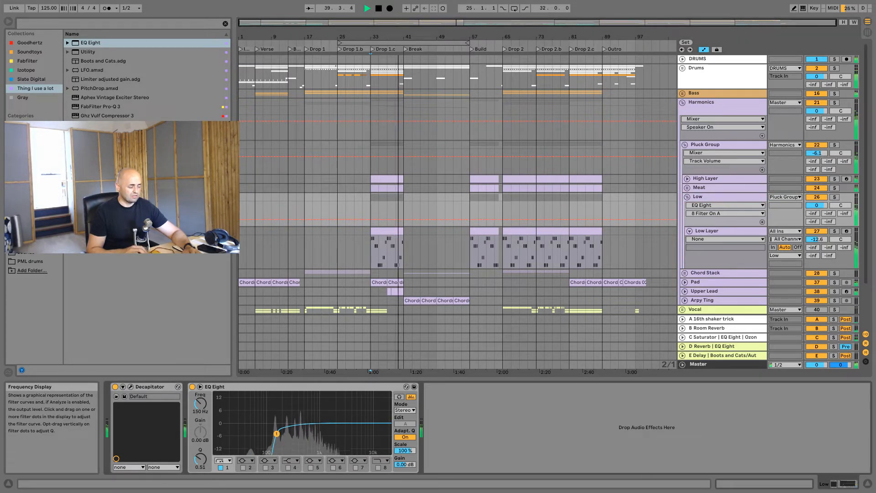
Loop the Drop 1.c section from bar 33 to bar 41 and start playback there
key(space)
key(space)
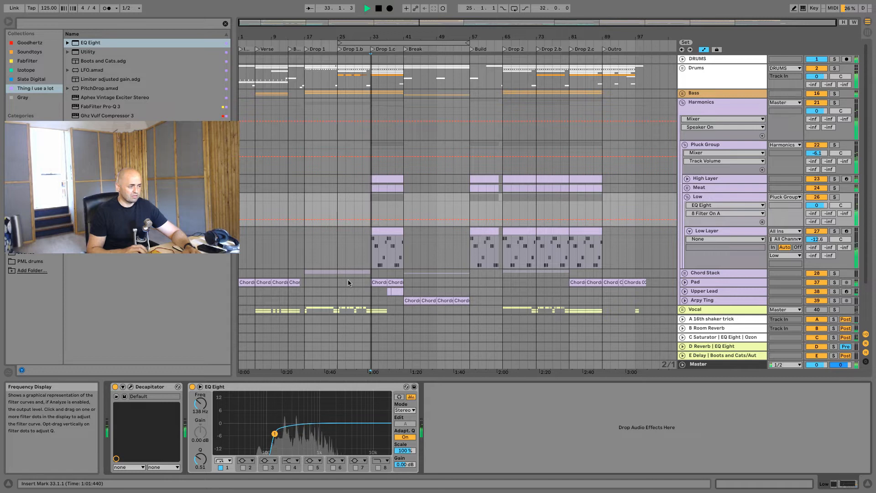
drag(370, 145, 406, 153)
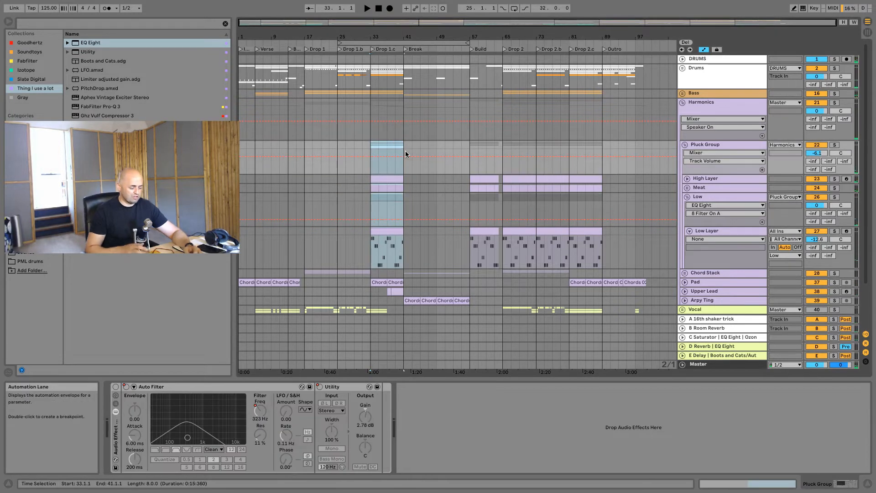
key(super+l)
key(super+o)
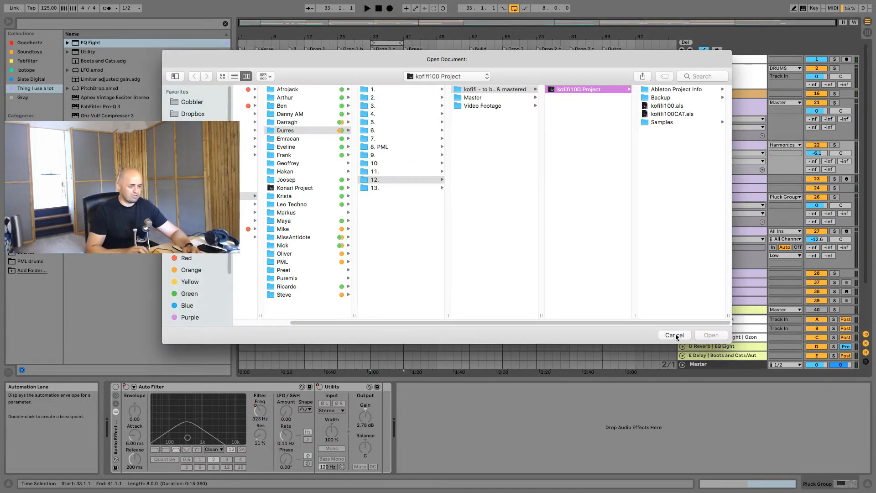
click(675, 336)
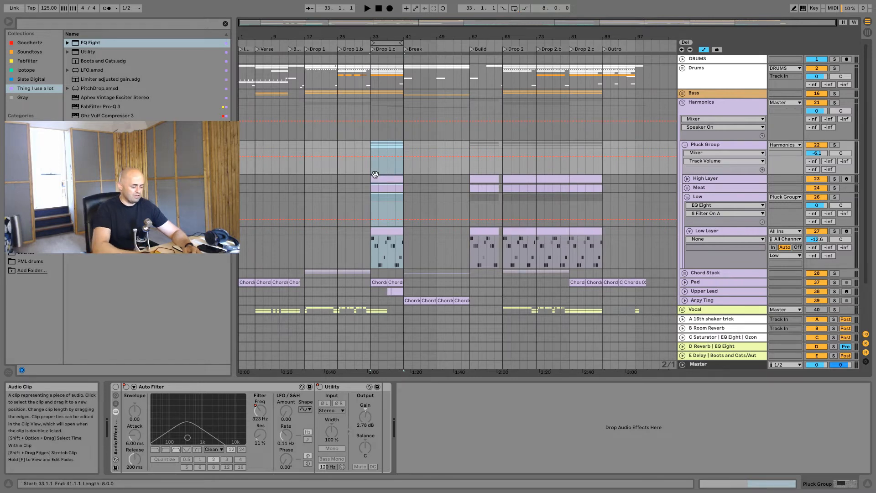
drag(375, 172, 403, 172)
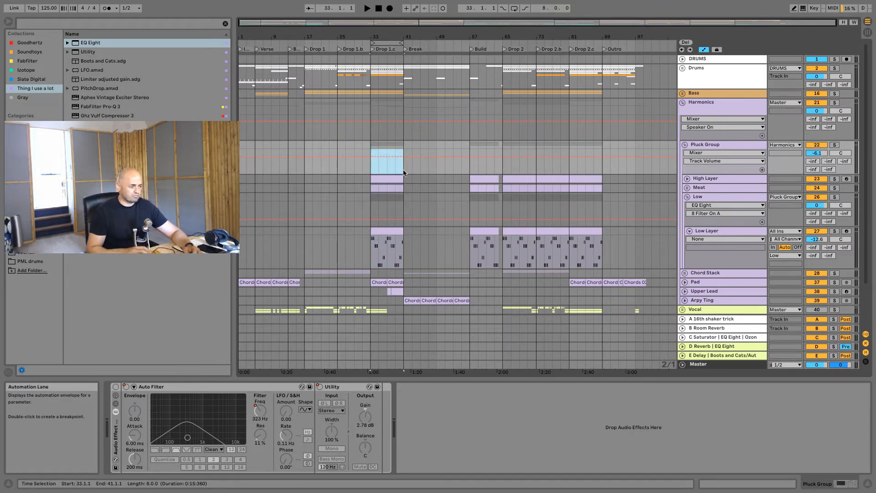
key(space)
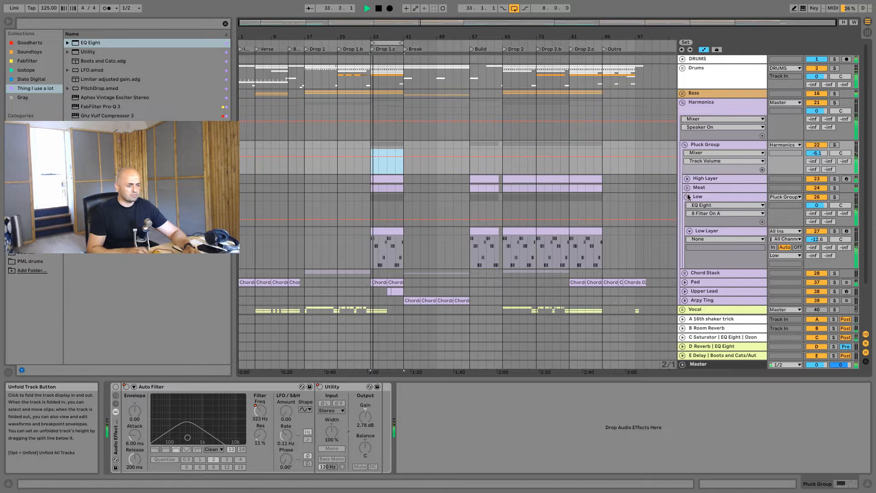
Listen to the loop with the Low group and Upper Lead muted, folding Low and bringing up Meat's devices
click(816, 198)
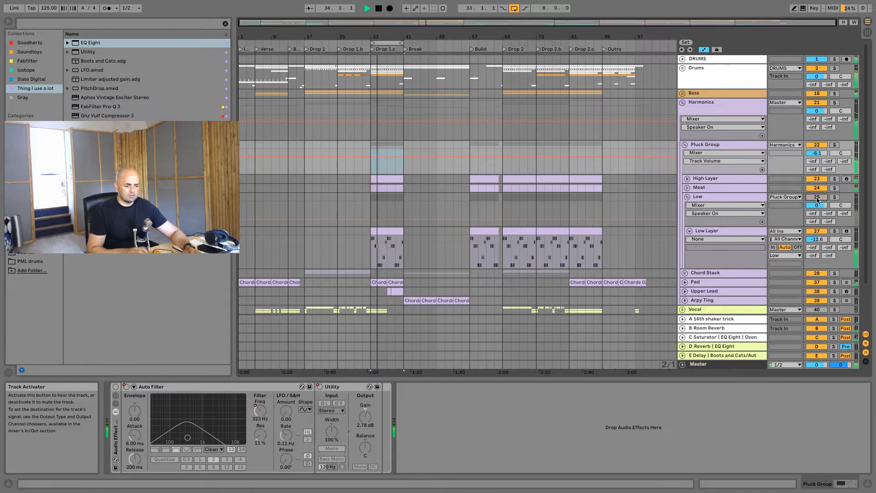
click(688, 198)
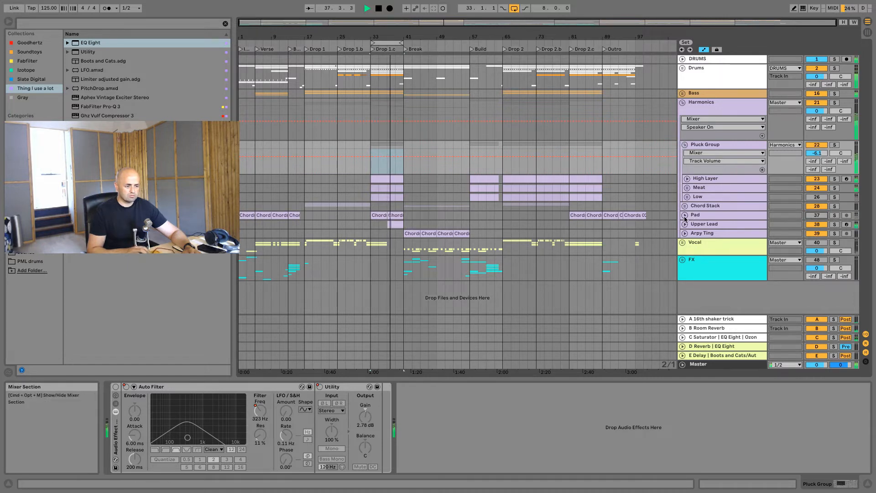
click(817, 225)
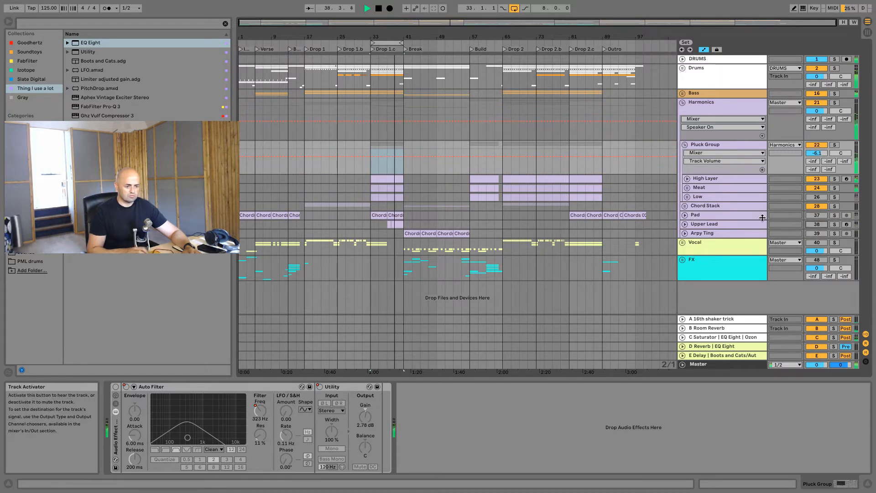
click(696, 192)
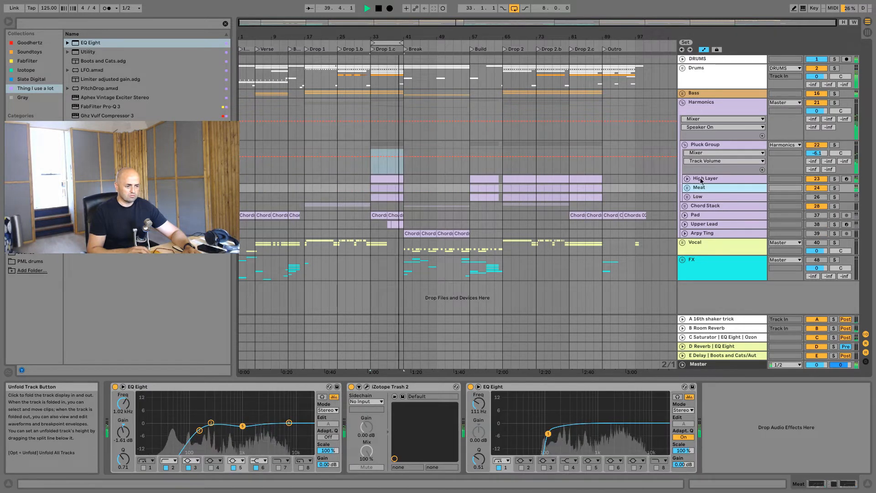
Mute the High Layer and Meat groups and reactivate the Low group in the playing mix
click(817, 180)
click(817, 180)
click(817, 188)
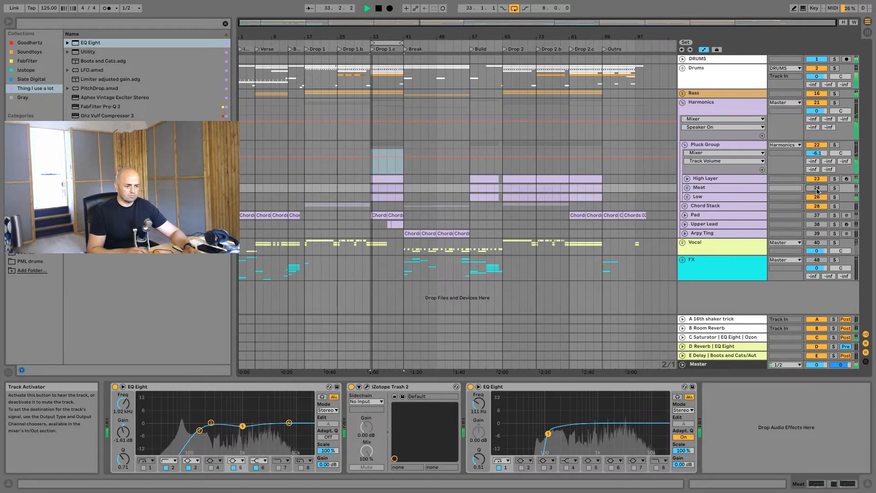
Unfold the Low group and set its EQ Eight high-pass filter to 124 Hz with a Q of 0.41
click(695, 198)
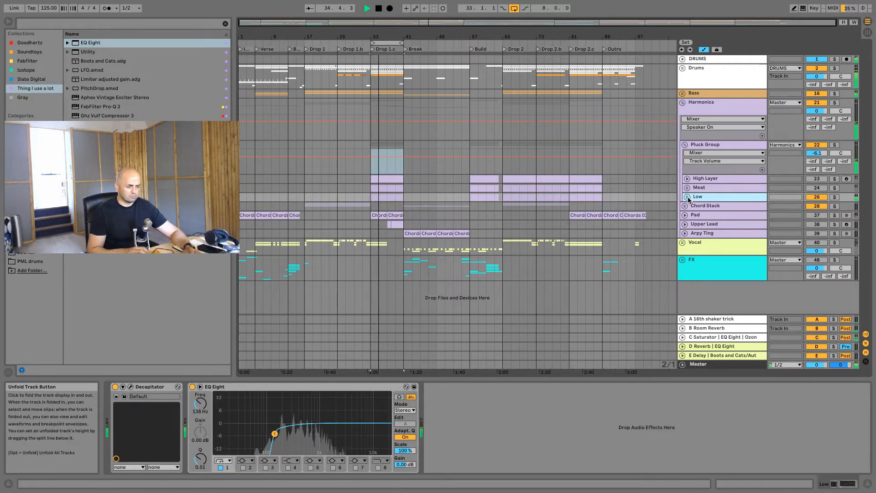
click(688, 197)
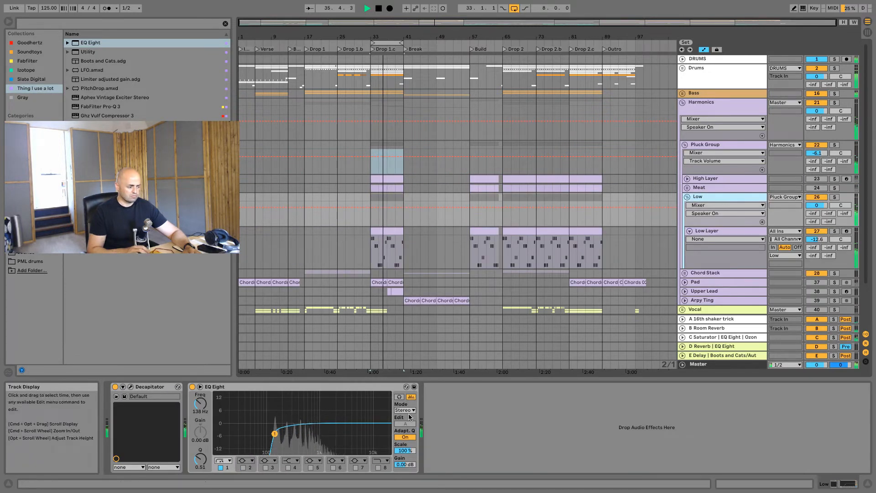
drag(274, 435, 273, 437)
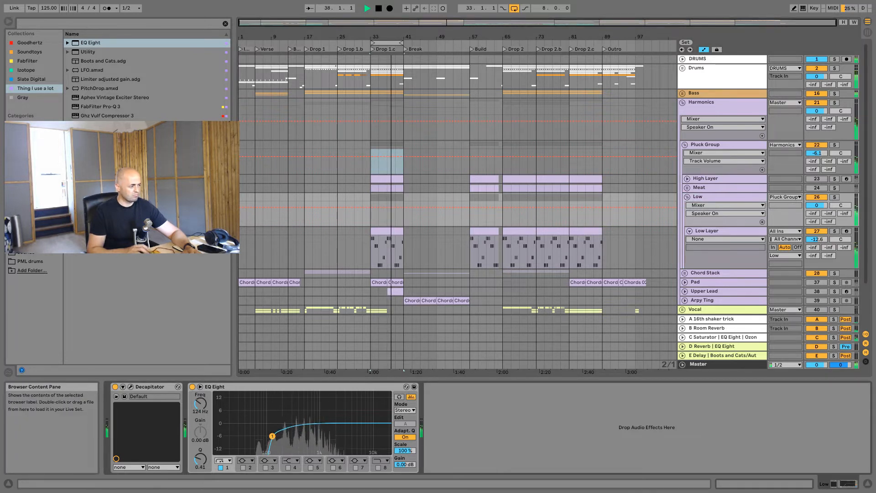
Inspect the oscillator settings of the Low Layer's Serum and close the plug-in window
click(711, 231)
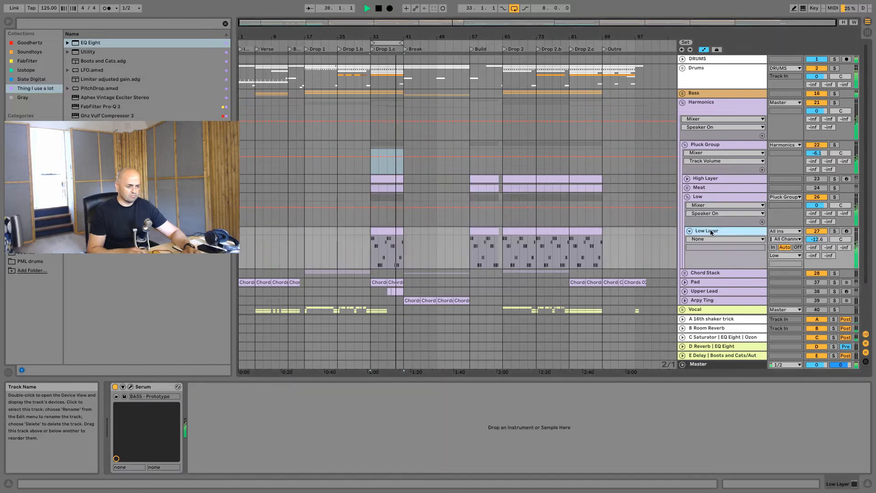
click(131, 387)
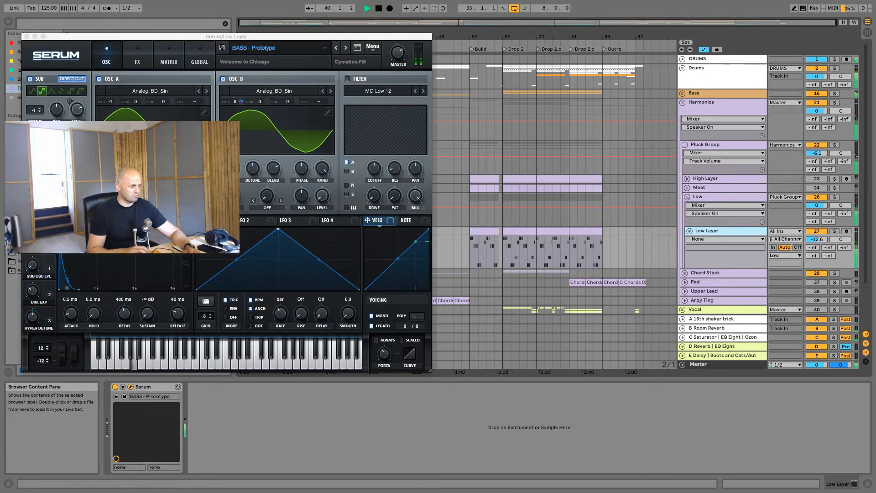
drag(145, 37, 271, 52)
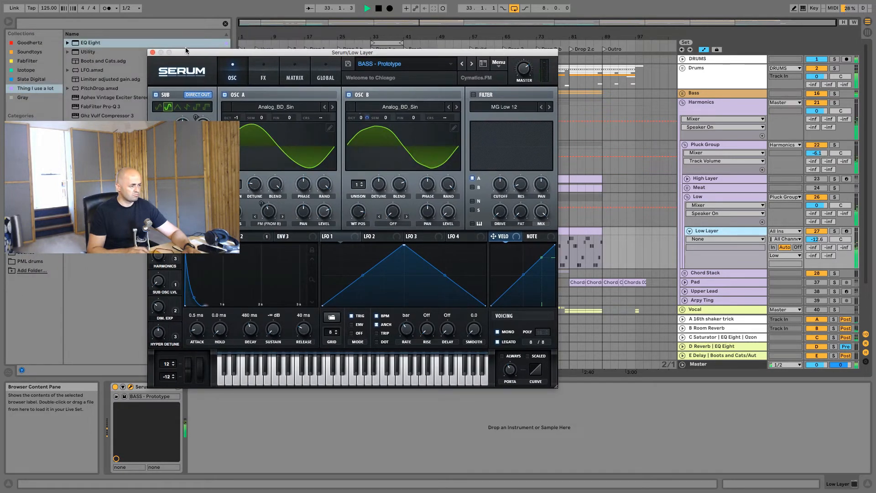
click(152, 53)
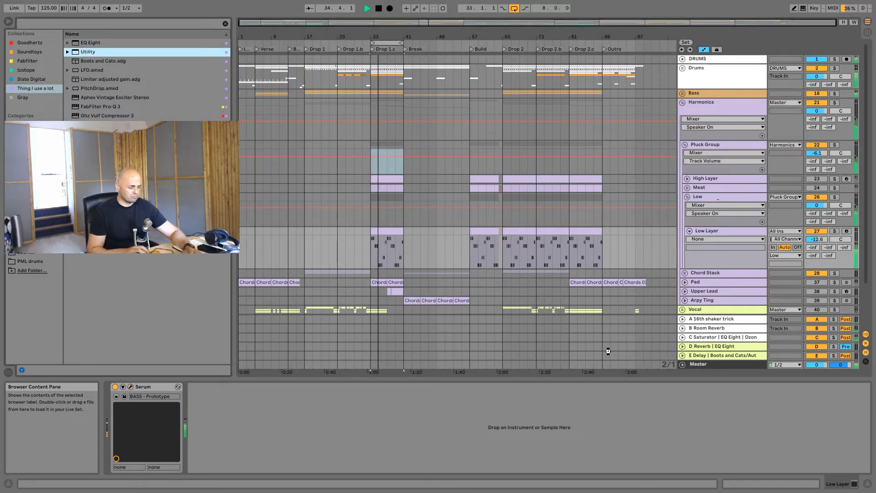
Insert a Utility after EQ Eight on the Low group, narrow its width to 24 %, and check the Decapitator settings
drag(440, 431, 441, 445)
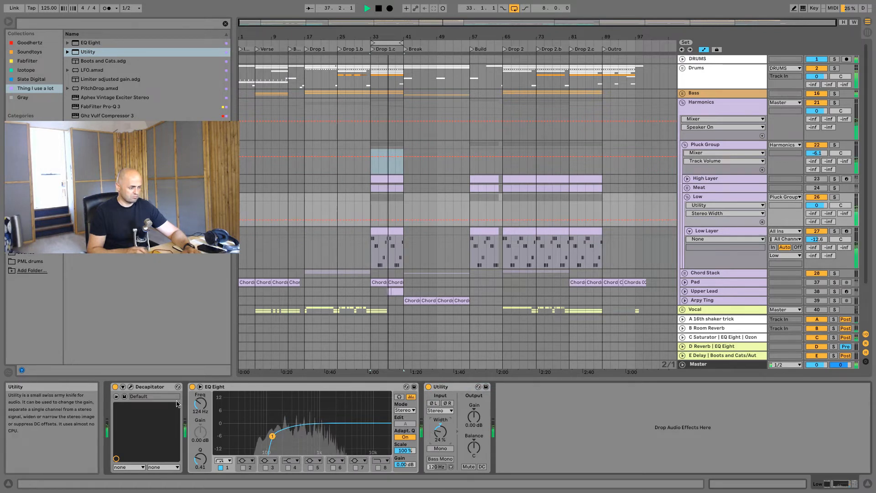
click(131, 387)
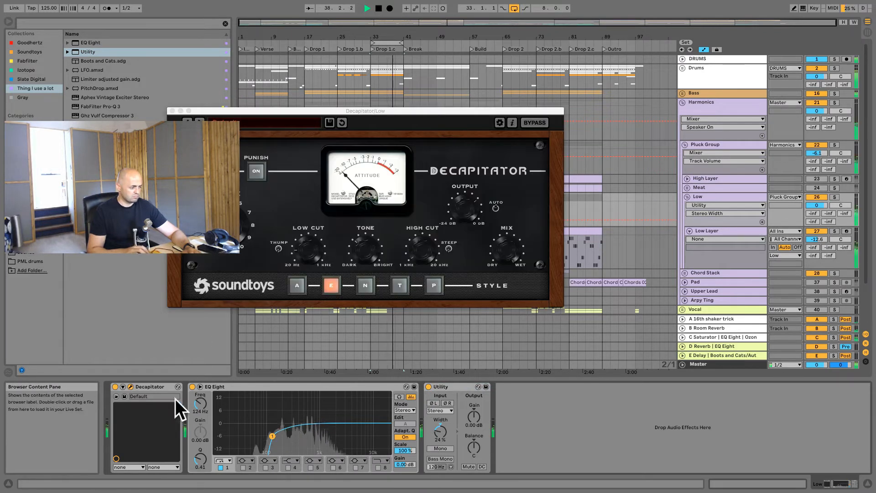
click(131, 386)
click(699, 229)
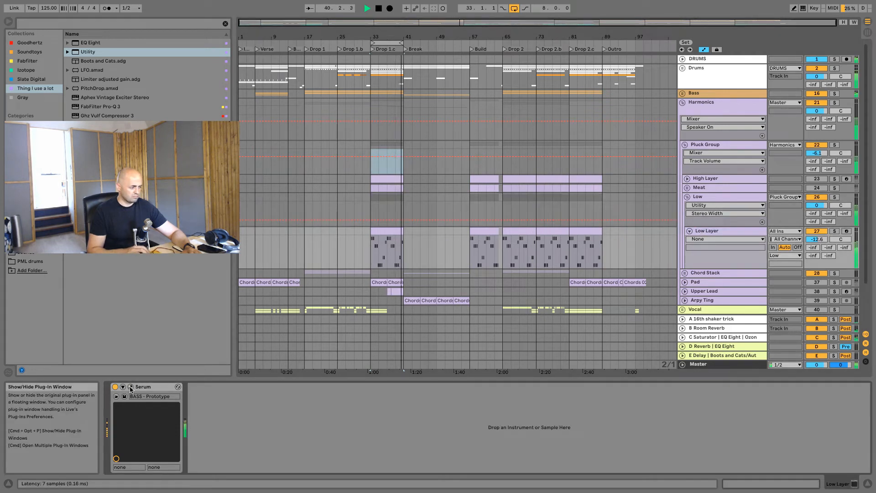
Group the Low group's Decapitator, EQ Eight and Utility into one effect rack and move it after Serum on the Low Layer track
click(725, 198)
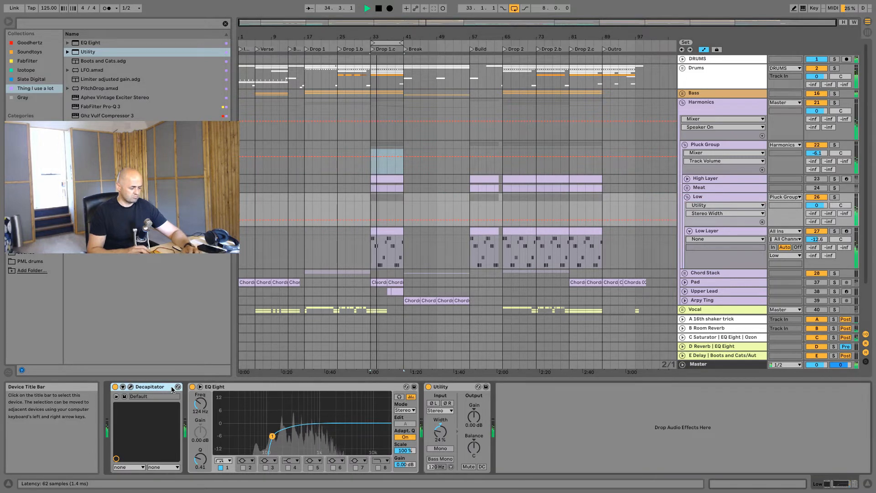
key(ctrl+g)
drag(296, 388, 194, 404)
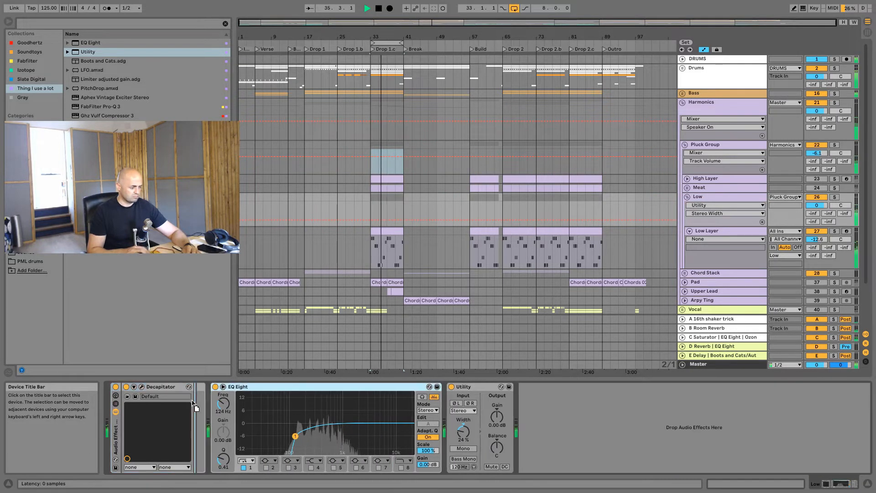
click(478, 386)
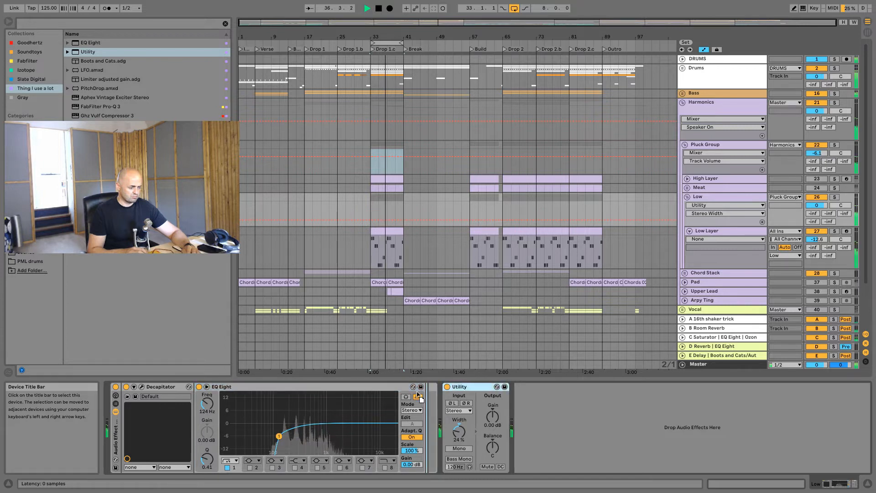
click(119, 434)
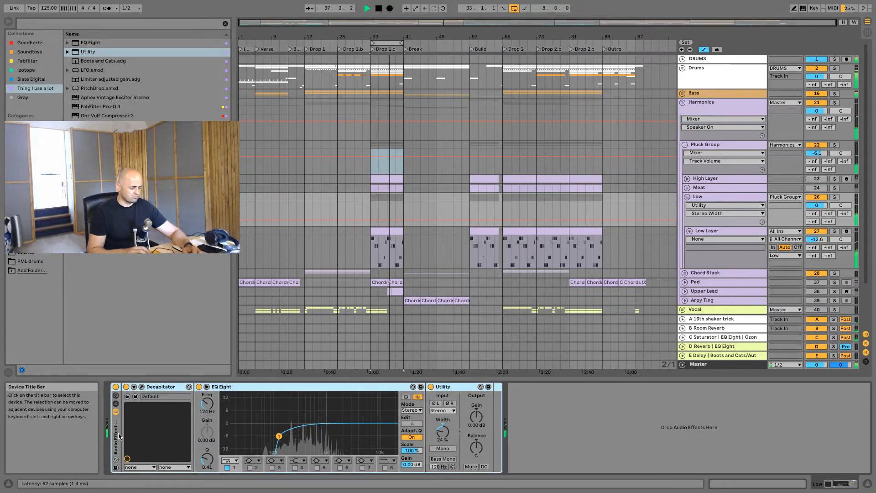
click(724, 230)
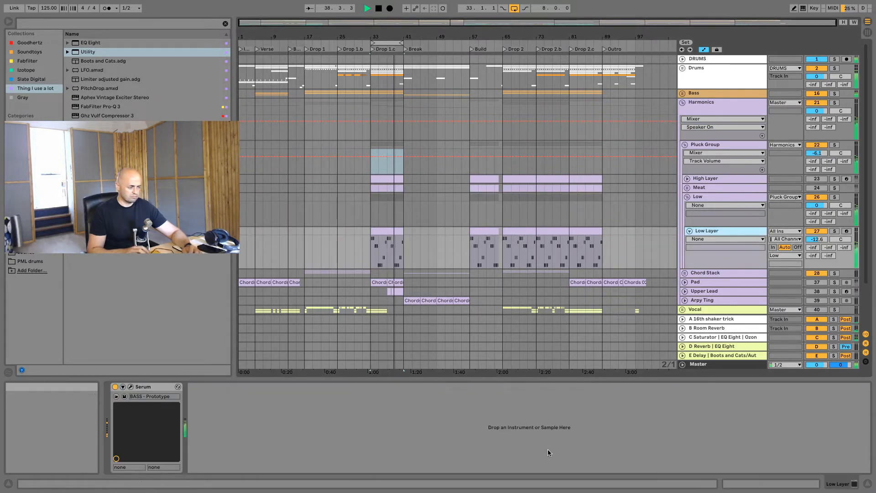
Ungroup the Low group and set the Low Layer track's volume to -8.0 dB
click(719, 194)
right_click(718, 196)
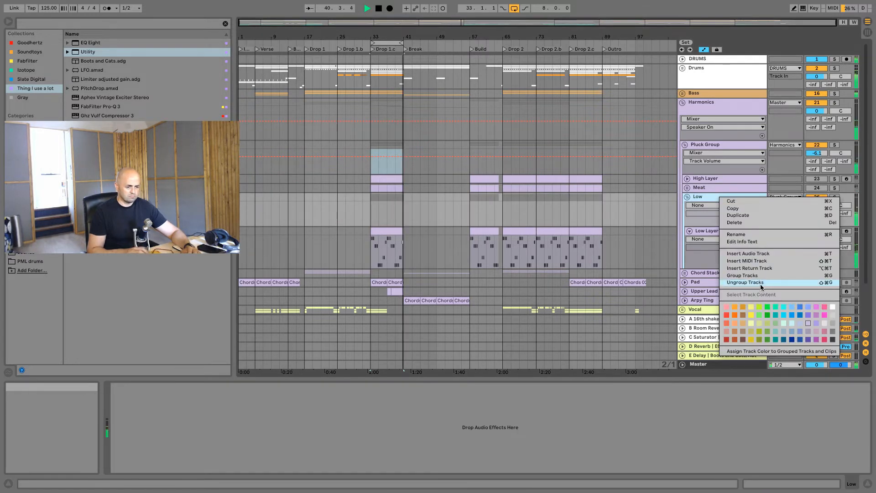
click(748, 282)
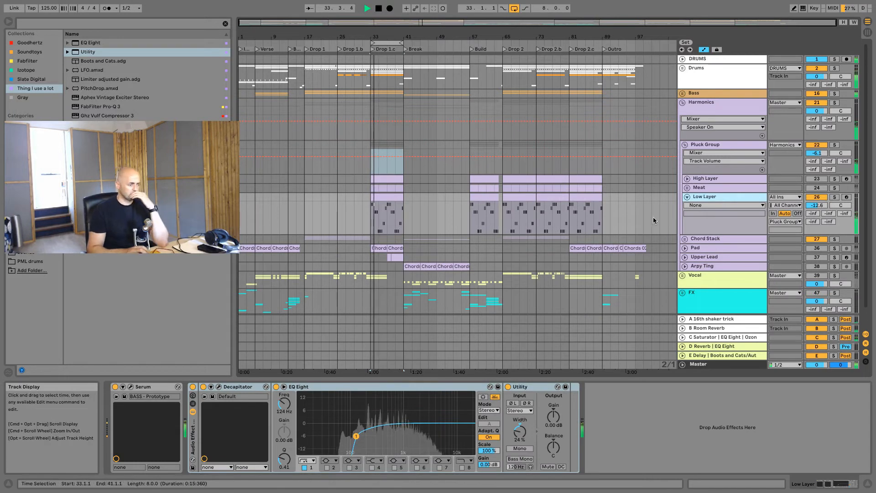
drag(825, 204, 824, 200)
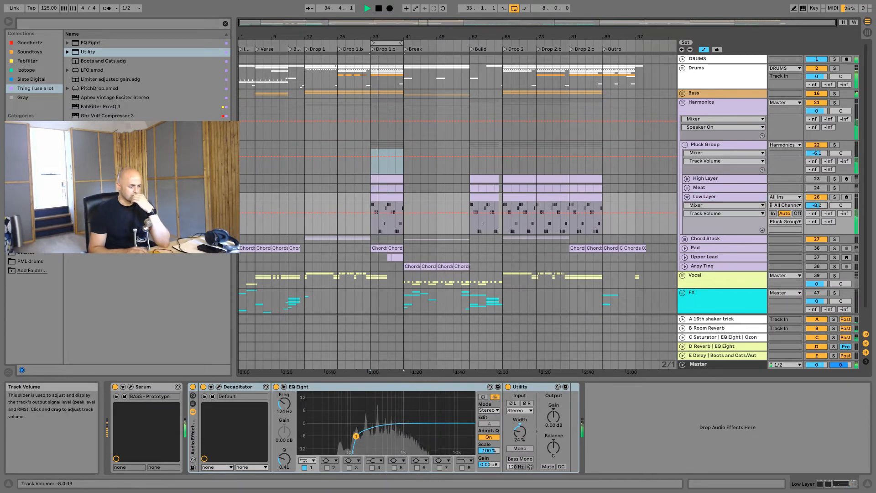
Open the Low Layer's Serum, set oscillator A's unison to 1 and switch off the sub oscillator
click(131, 387)
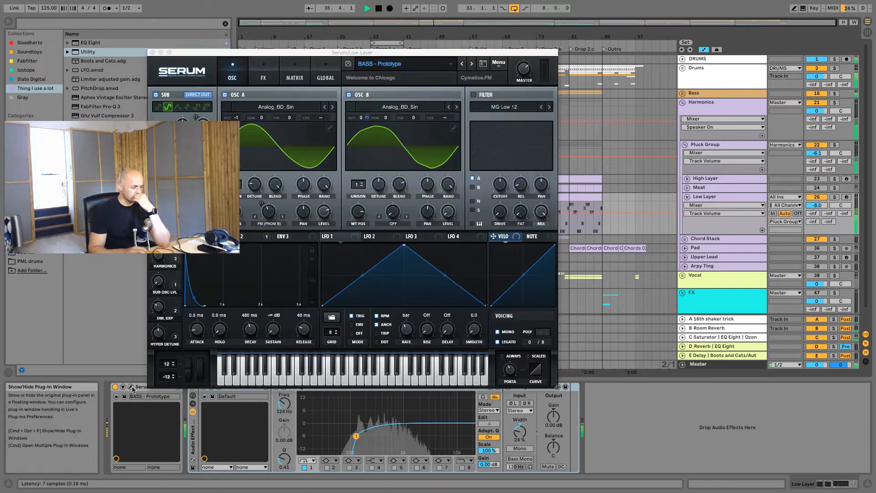
click(264, 77)
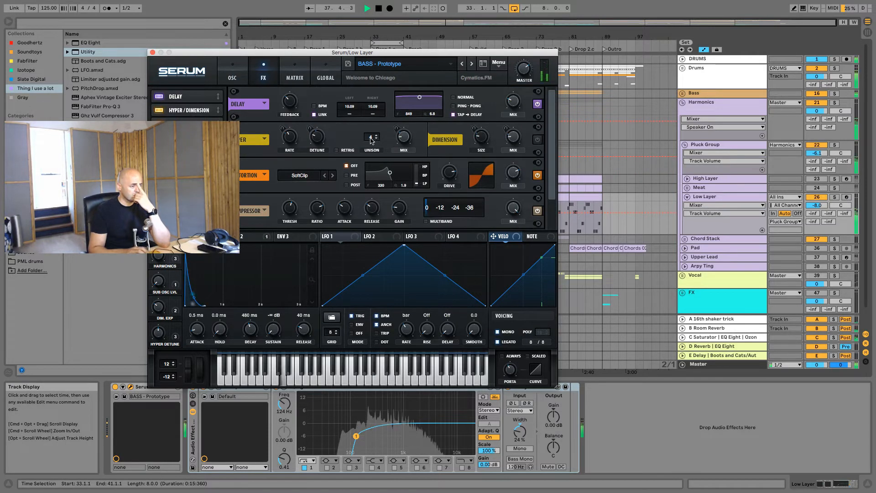
click(232, 75)
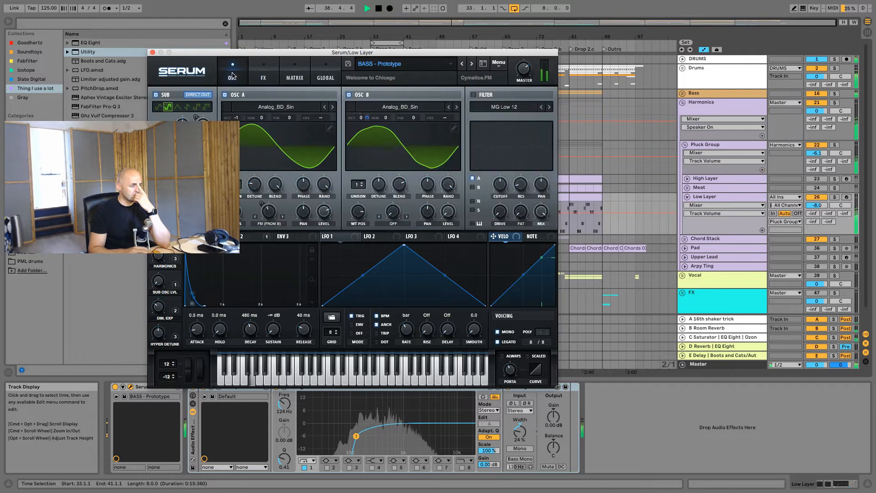
click(239, 187)
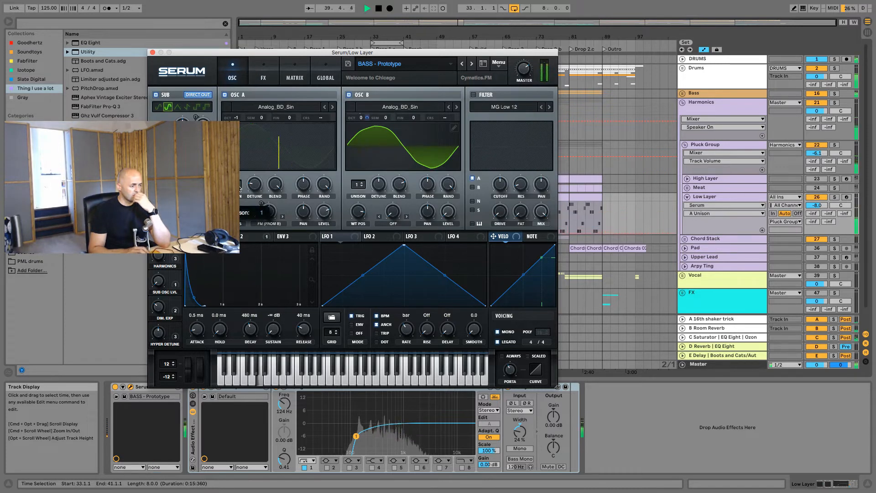
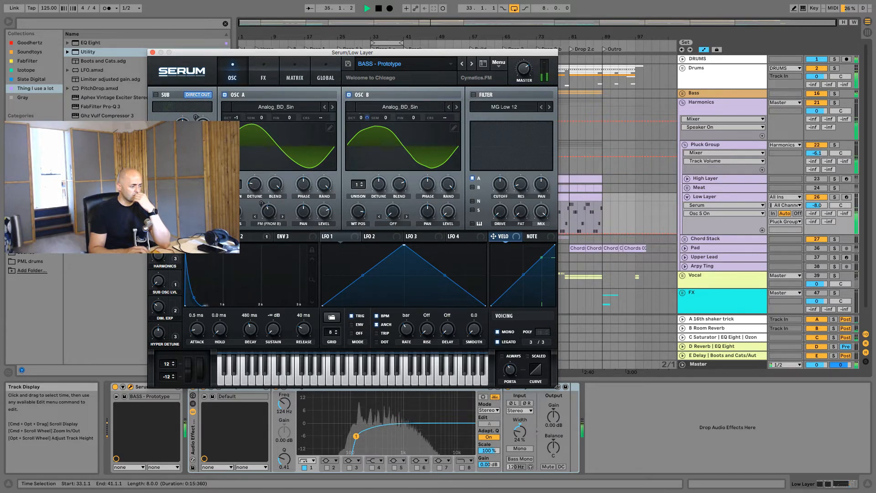
Switch on Hyper/Dimension in Serum's effects, check the global unison settings, and close the plug-in window
click(264, 68)
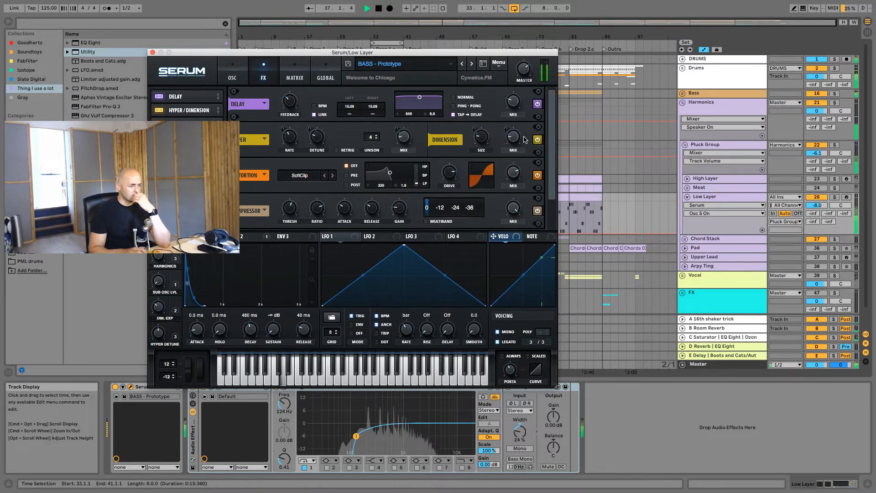
click(326, 73)
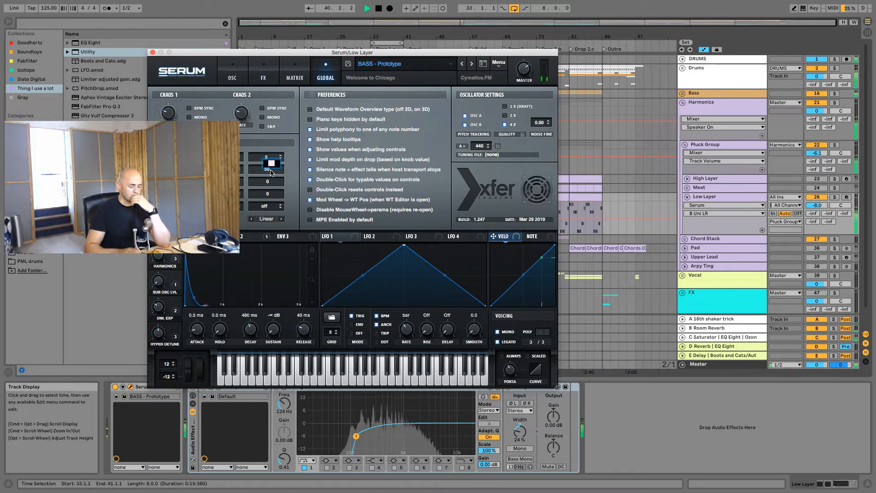
click(232, 74)
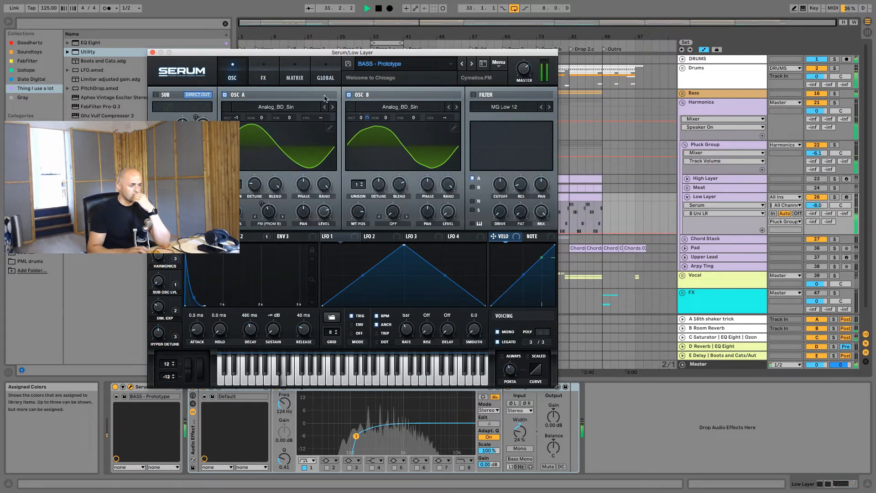
click(263, 73)
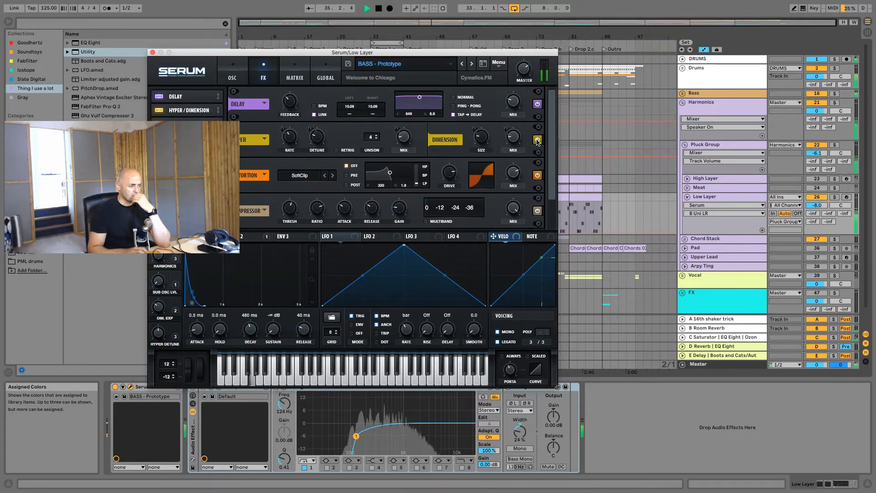
click(152, 53)
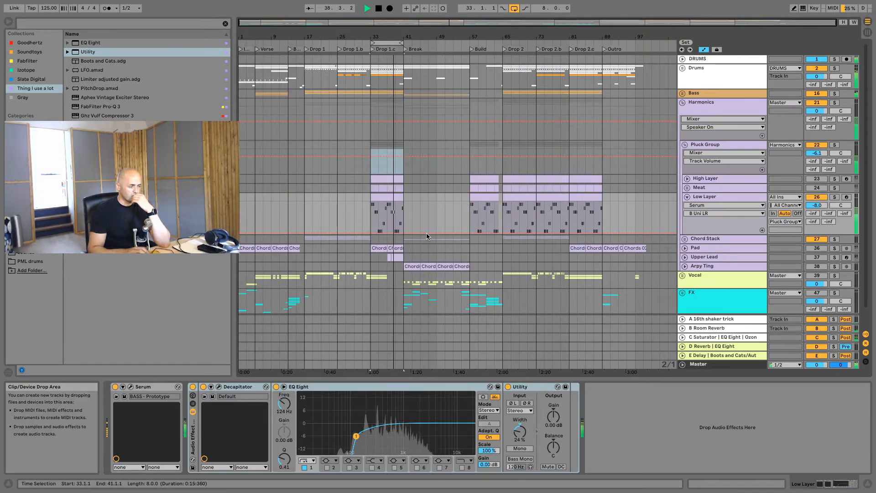
Stop playback and quantize all notes in the Low Layer's Drop 1.c clip
click(400, 205)
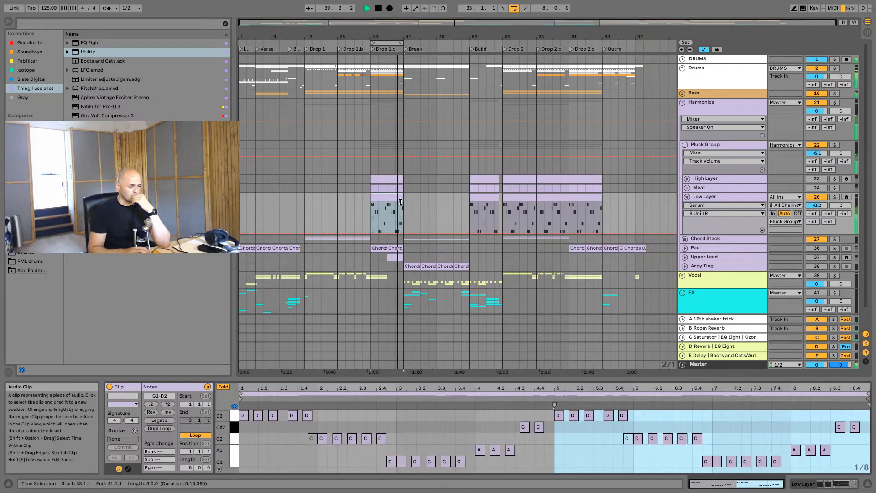
key(space)
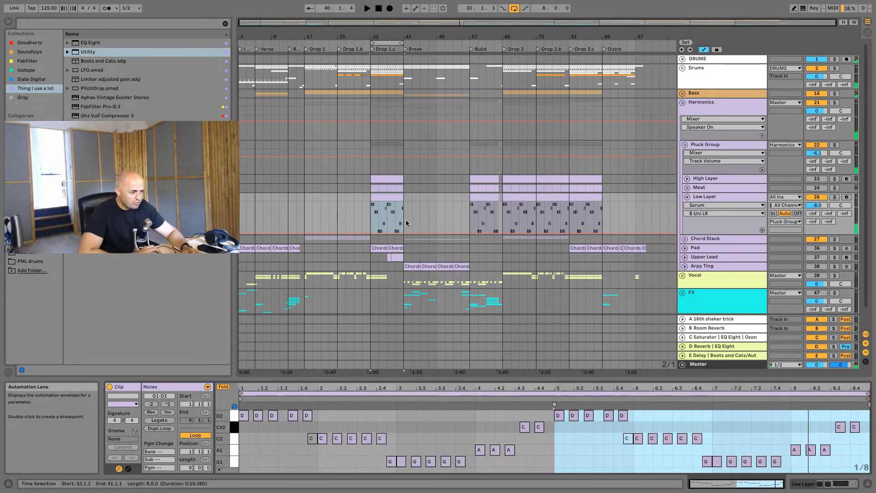
click(439, 432)
key(ctrl+a)
key(ctrl+shift+u)
key(Return)
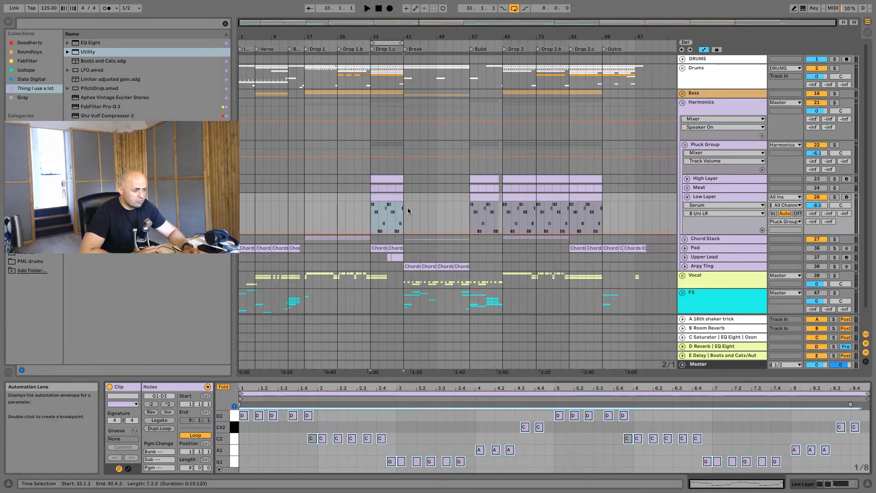
Play the drop and set the Low Layer track's volume to -6.1 dB
click(730, 199)
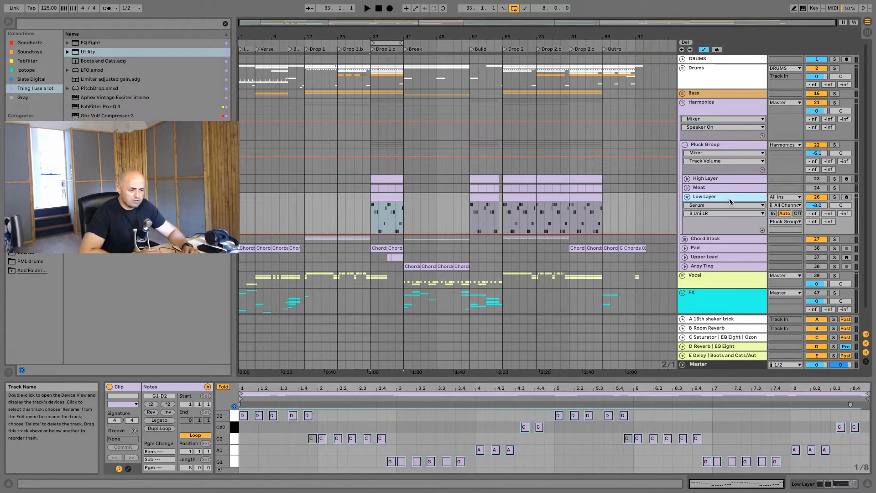
key(space)
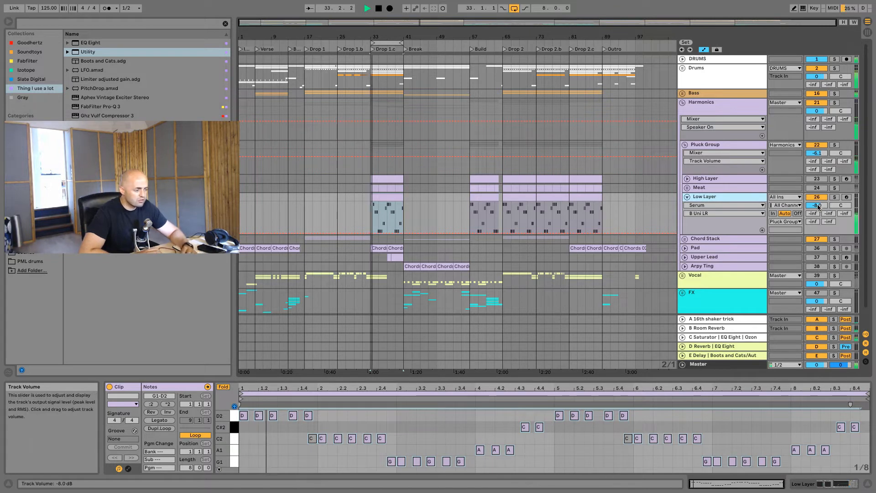
drag(819, 206, 818, 201)
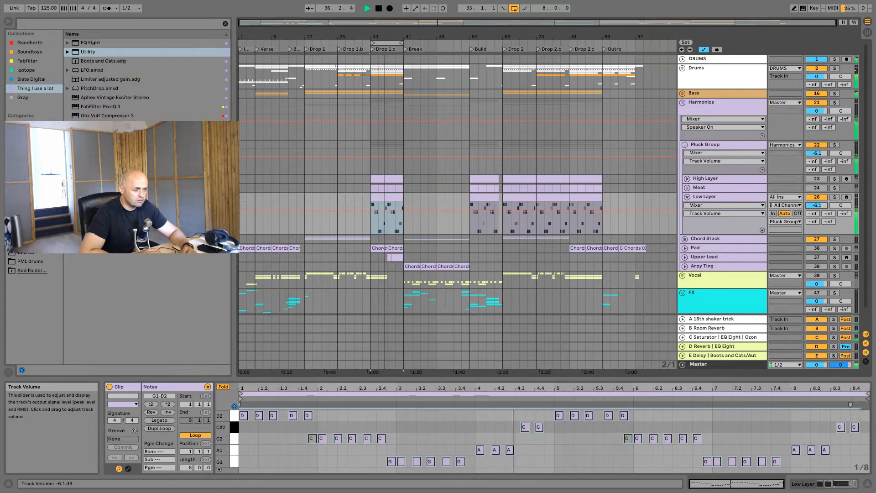
key(space)
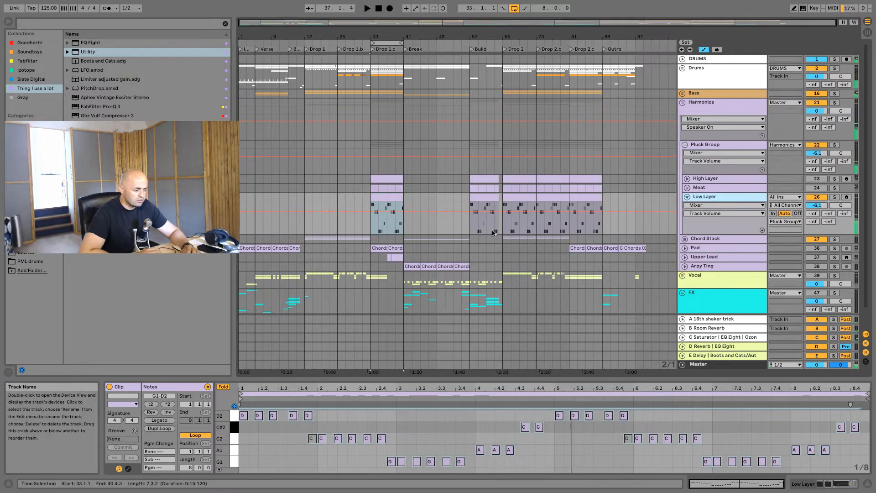
Unfold the Meat group and combine its EQ Eight, iZotope Trash 2 and second EQ Eight into one effect rack
click(688, 188)
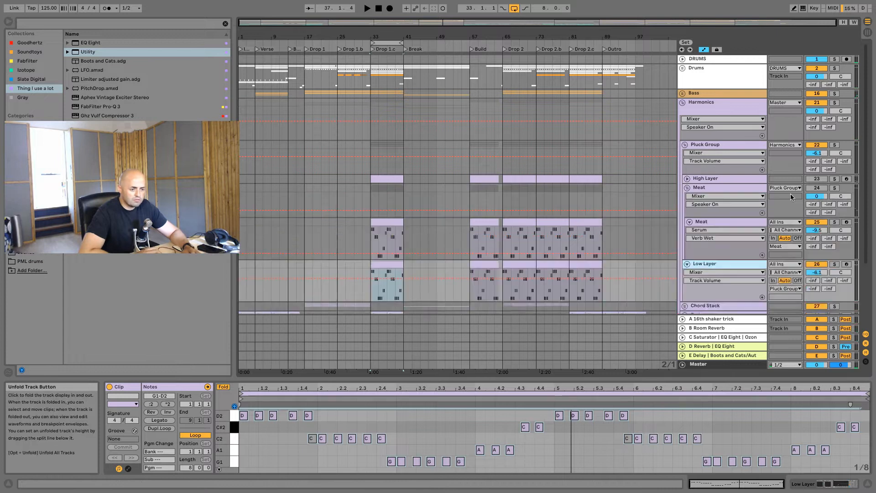
click(721, 223)
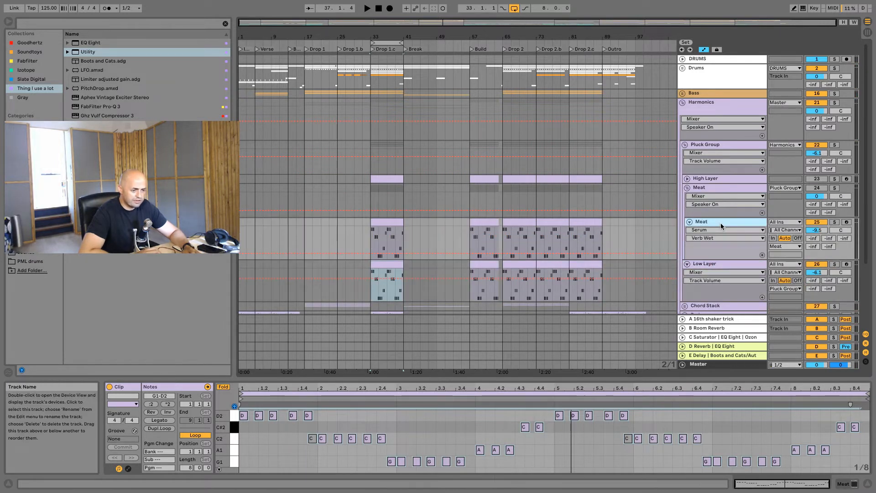
click(719, 185)
right_click(719, 185)
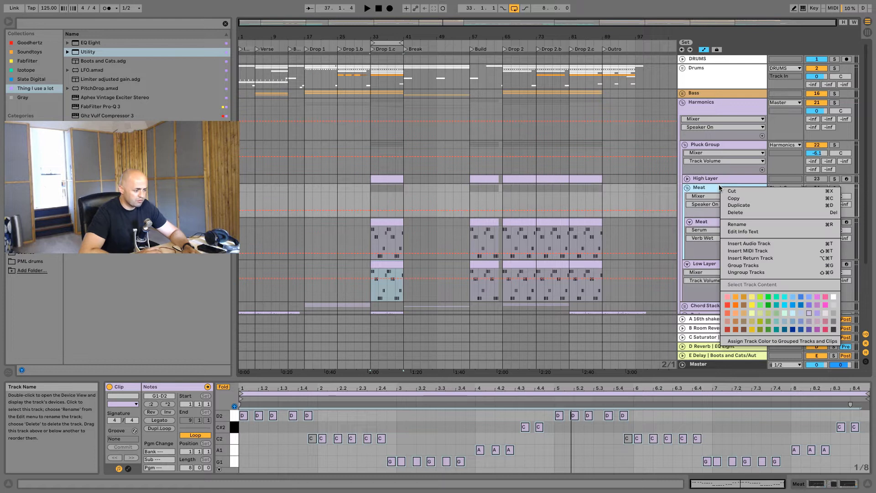
click(708, 188)
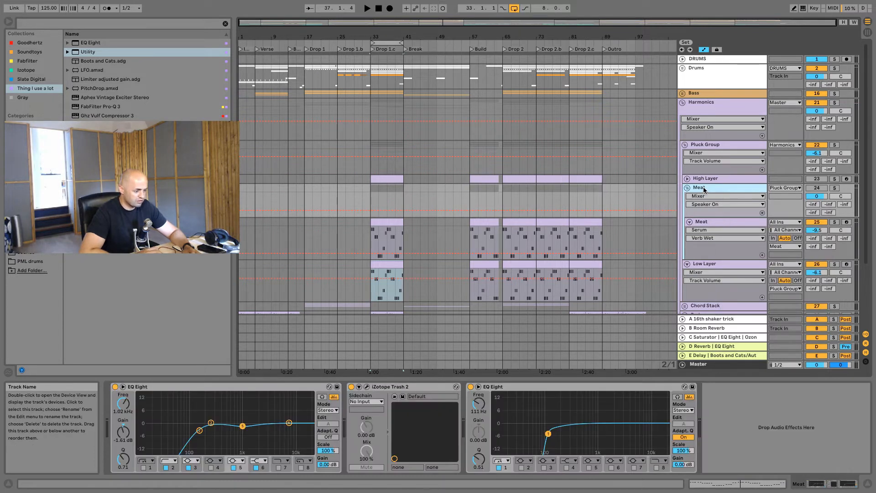
click(709, 212)
click(712, 190)
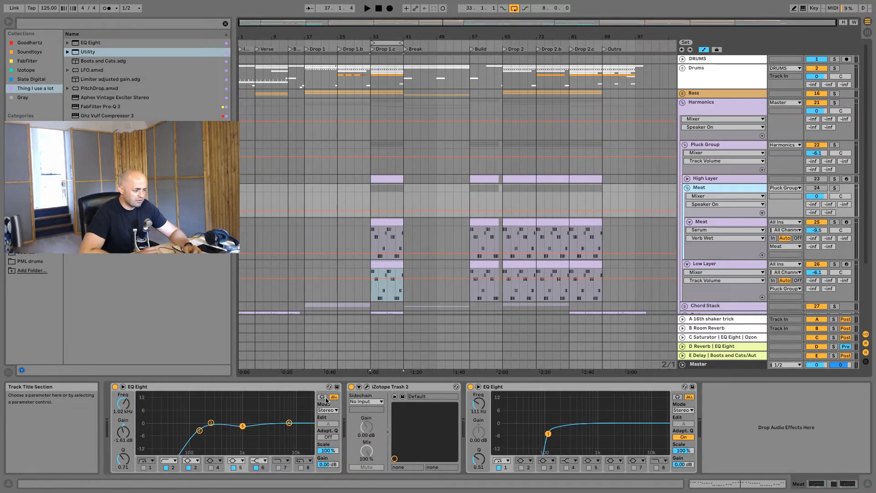
click(277, 389)
key(ctrl+g)
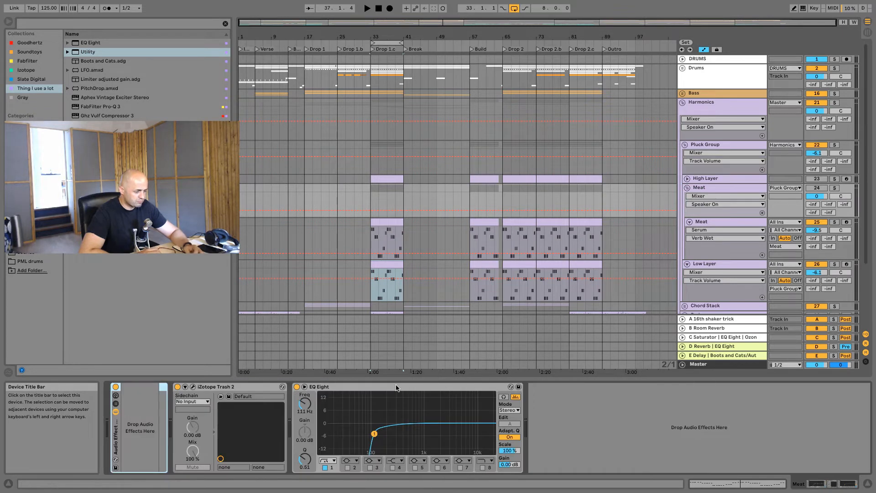
click(392, 386)
drag(545, 388, 468, 396)
Move the new effect rack after Serum on the Meat track and ungroup the Meat group
drag(113, 439, 117, 439)
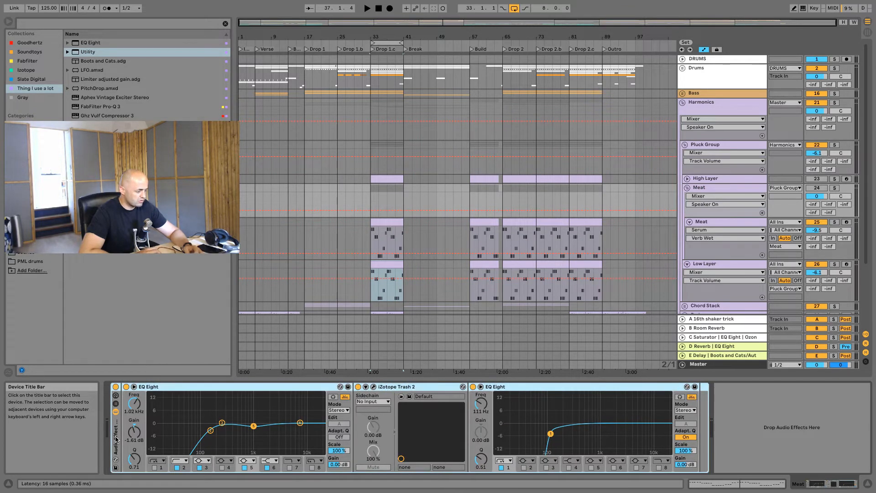
click(711, 187)
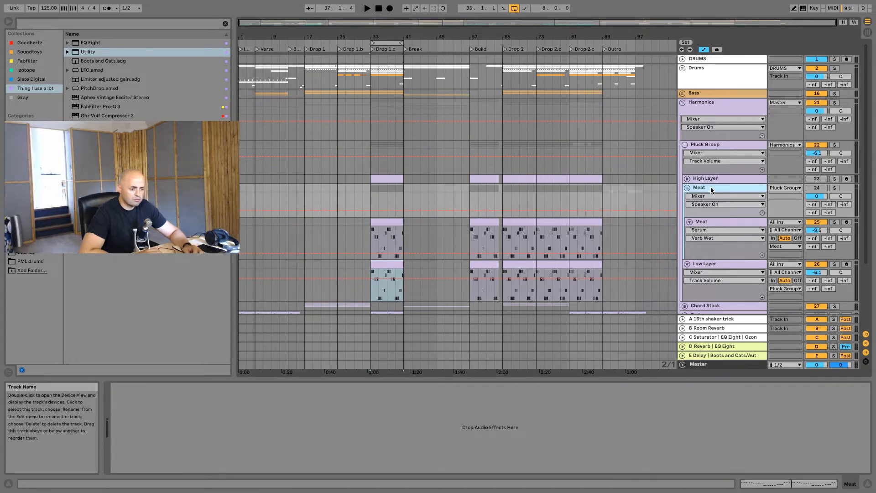
right_click(711, 187)
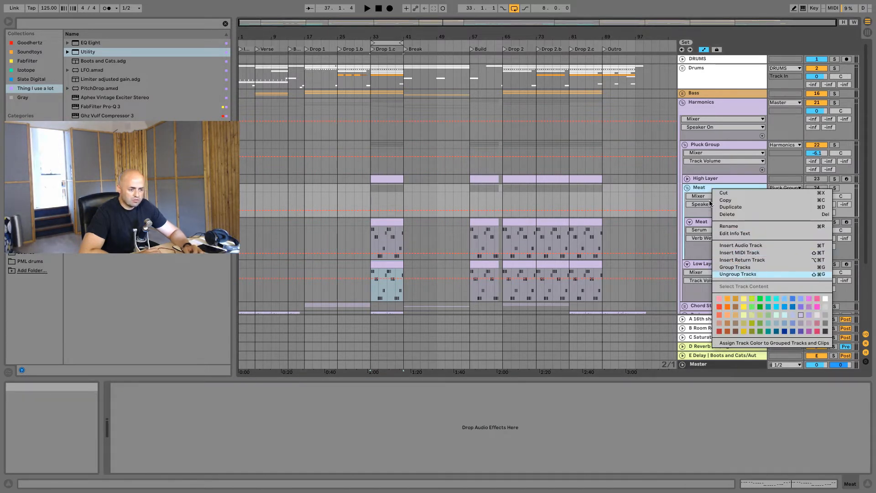
click(738, 274)
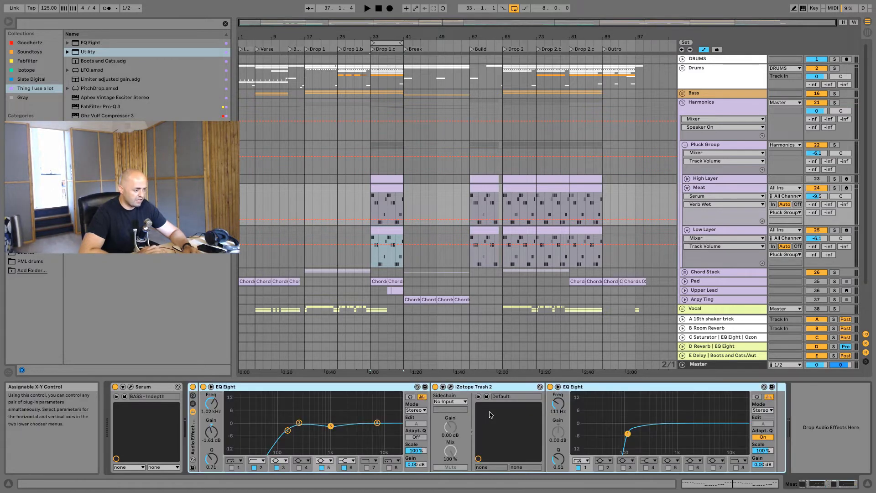
Unfold the High Layer and set the Meat track's volume to -12.5 dB during playback
click(687, 178)
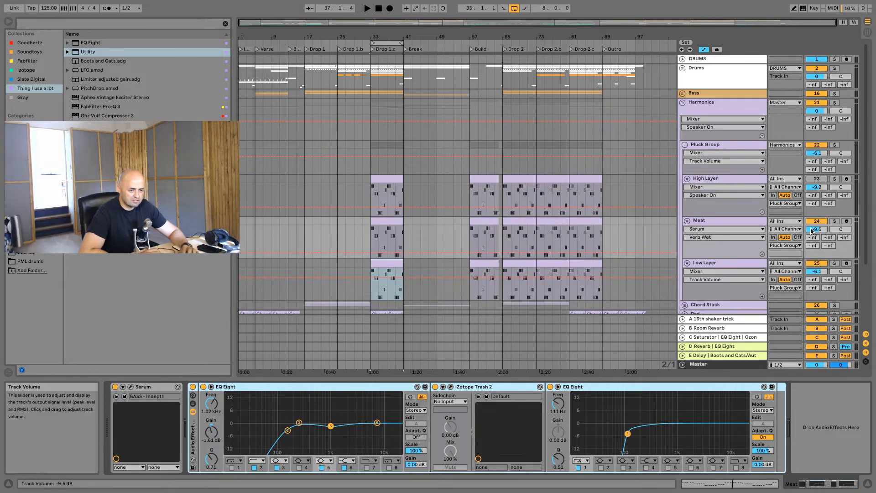
key(space)
drag(818, 231, 817, 238)
Insert Ozone Imager after Utility on the Low Layer track and check its stereo image during playback
click(725, 262)
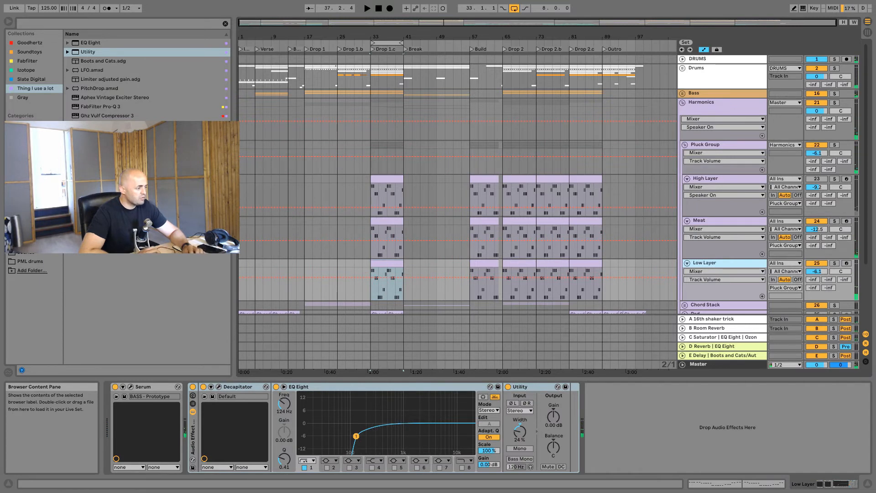
drag(87, 52, 635, 234)
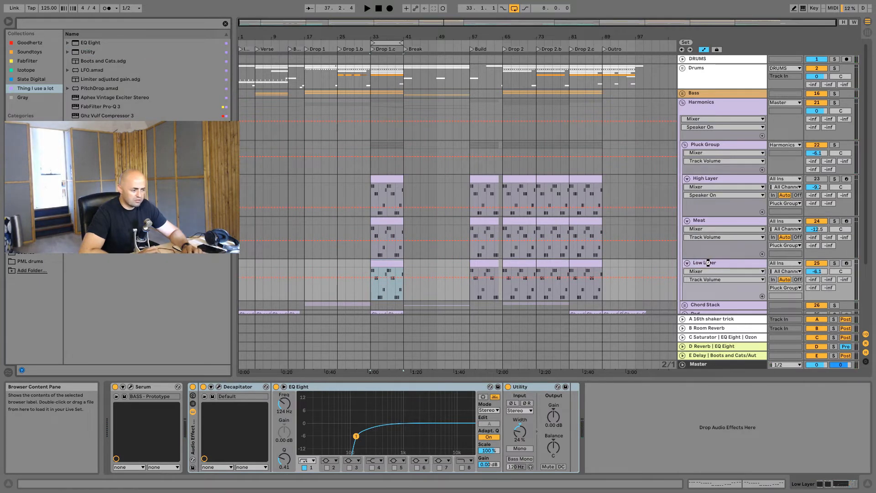
drag(654, 408, 653, 409)
key(space)
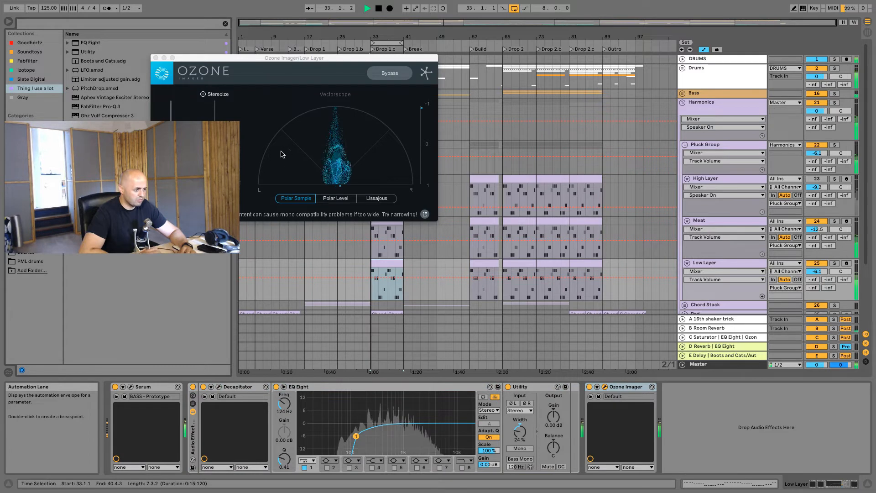
click(834, 264)
click(835, 263)
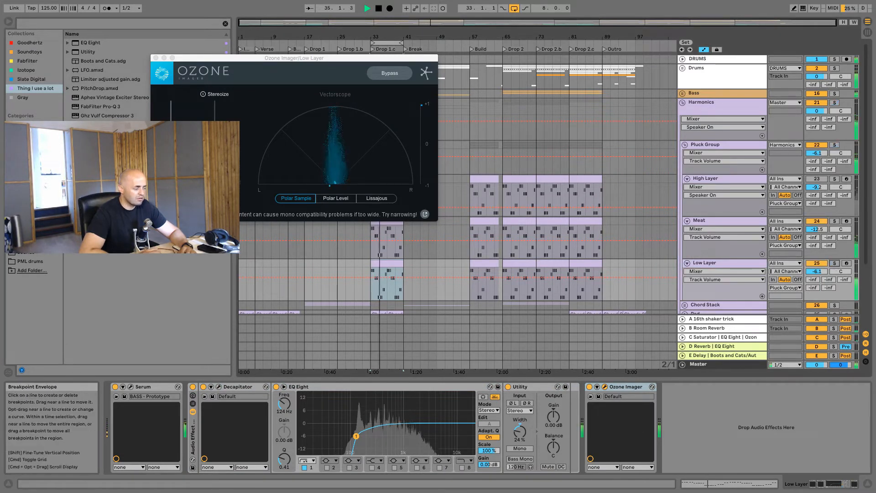
Enable Stereoize in Ozone Imager with width 29.2 and amount 6.8, and check the Low Layer's panning at centre
click(203, 95)
click(203, 95)
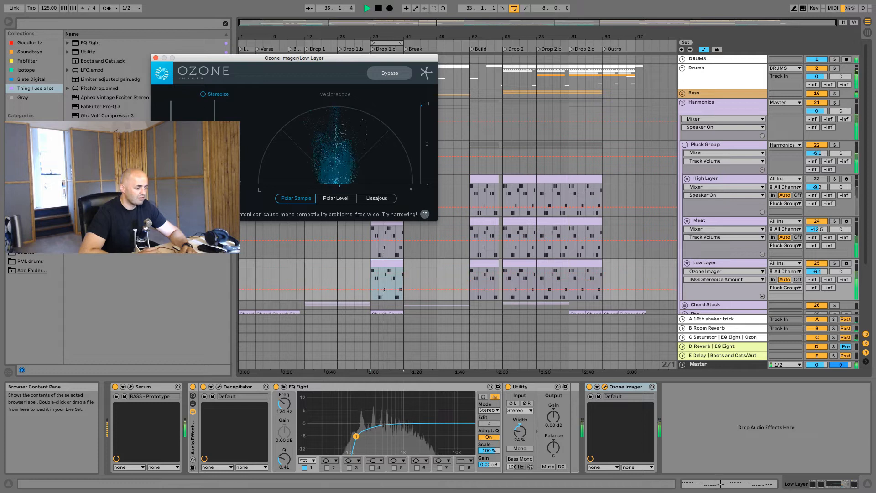
drag(214, 64, 444, 139)
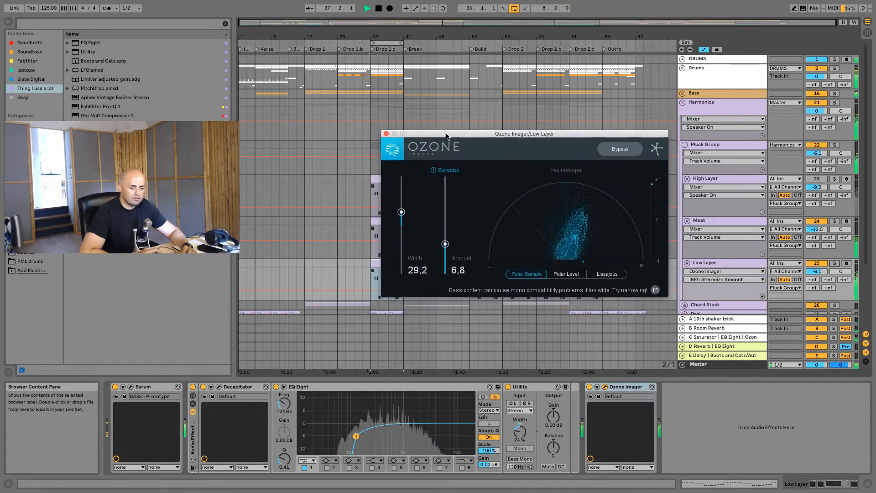
drag(841, 272, 838, 271)
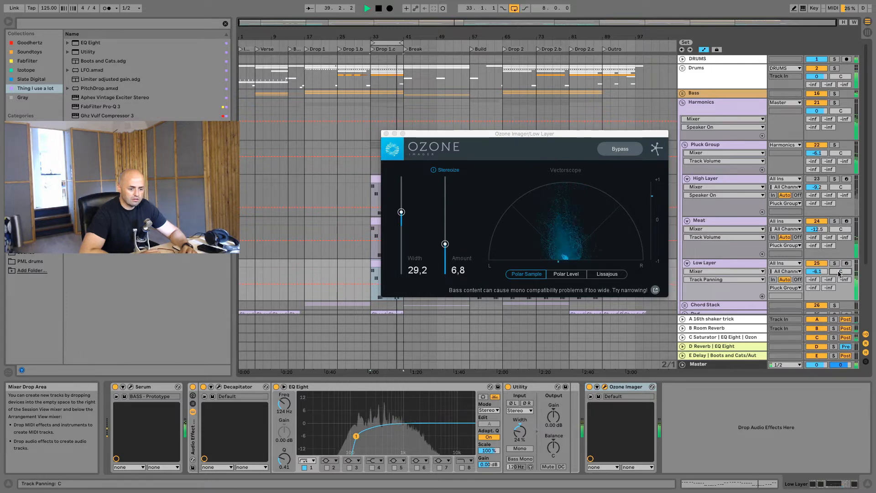
Compare the Low Layer with Ozone Imager on and off, stop playback and delete Ozone Imager from the track
click(589, 387)
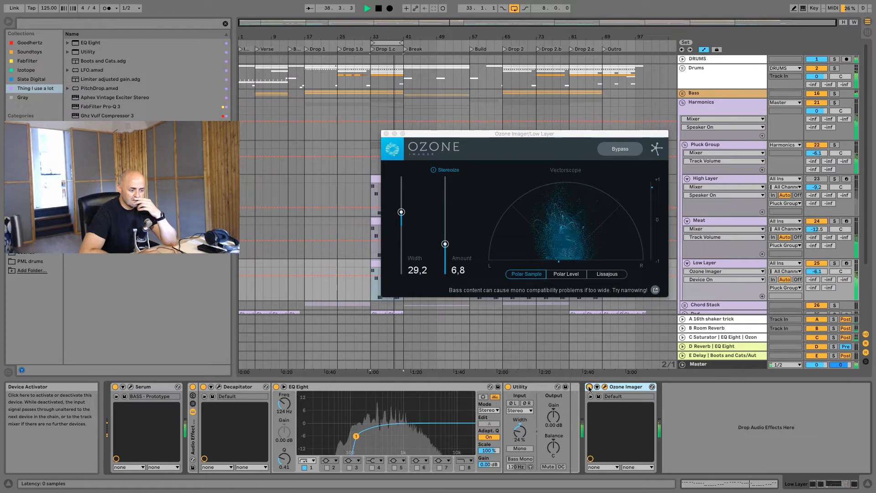
click(590, 387)
key(space)
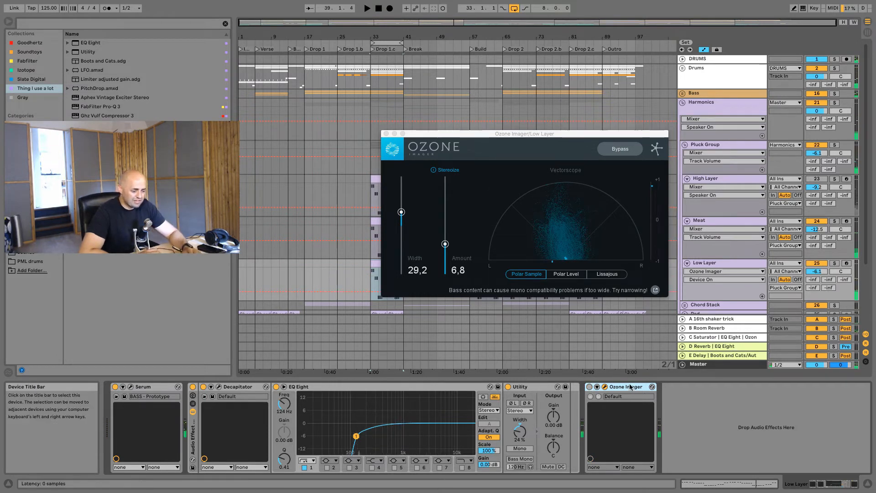
key(Delete)
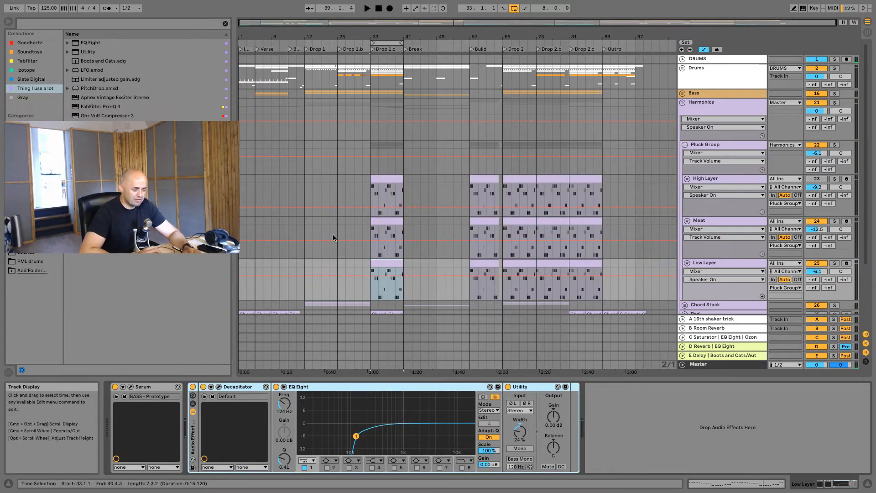
Turn on Mono in the Low Layer's Utility and audition the track briefly
click(119, 23)
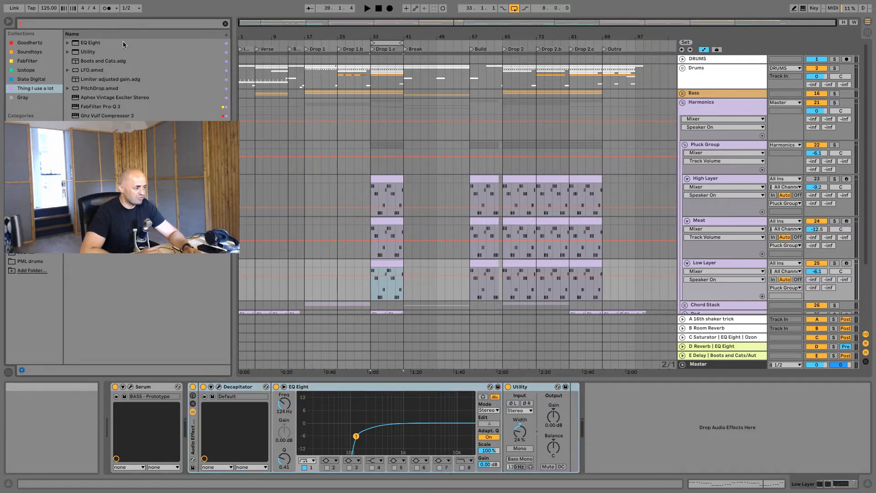
click(531, 450)
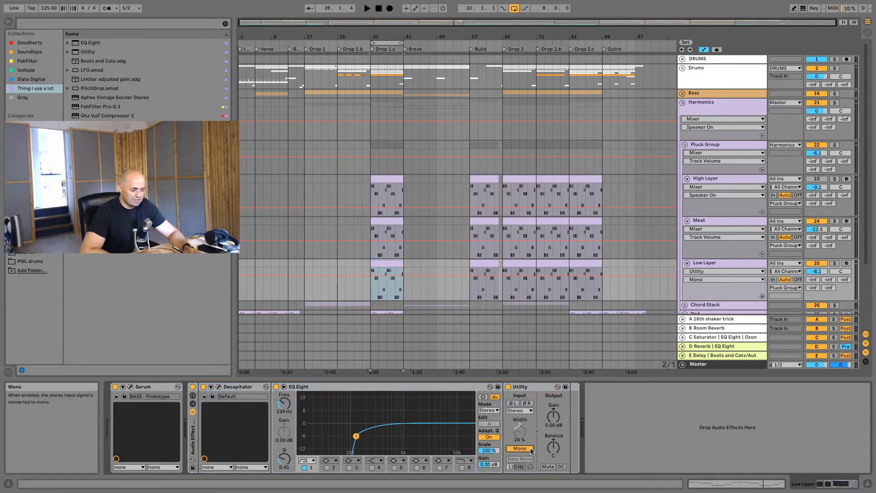
key(space)
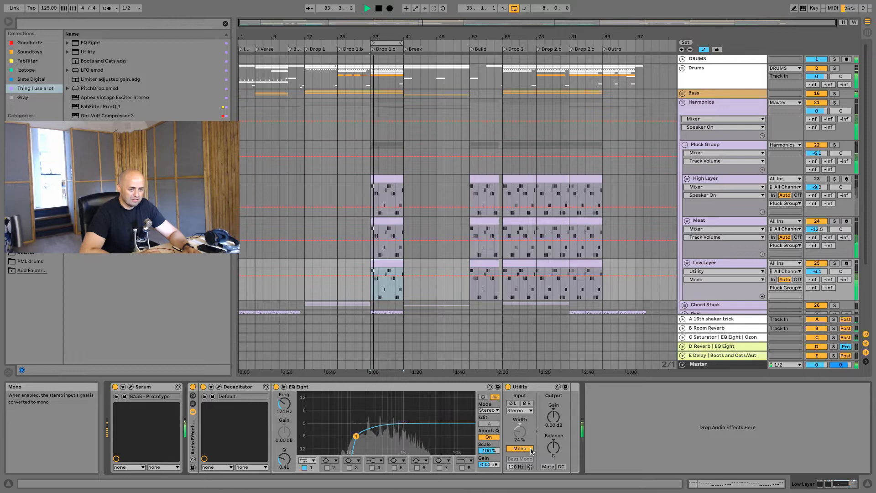
key(space)
Insert Ozone Imager after Utility on the Low Layer and enable Stereoize with width 32.1 and amount 7.7 during playback
drag(109, 161, 633, 425)
key(space)
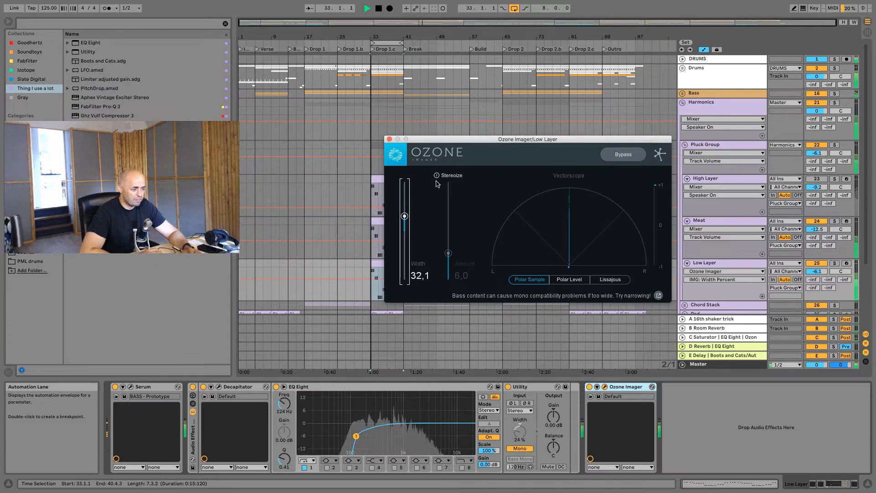
click(437, 176)
drag(449, 252, 453, 250)
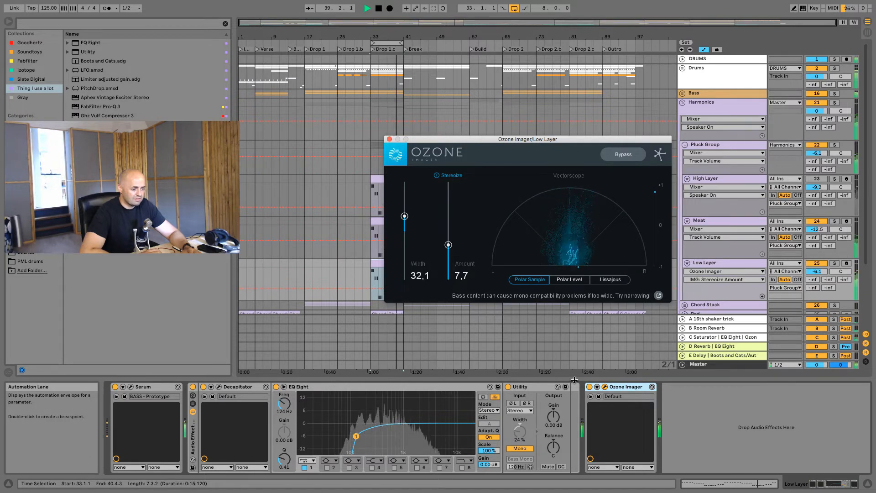
Stop playback, delete the re-added Ozone Imager from the Low Layer and turn off Mono in Utility
key(space)
click(638, 391)
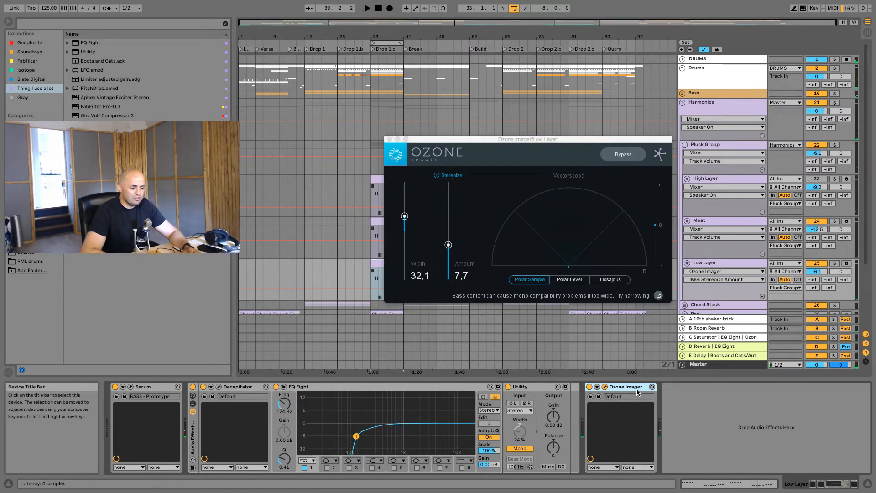
key(Delete)
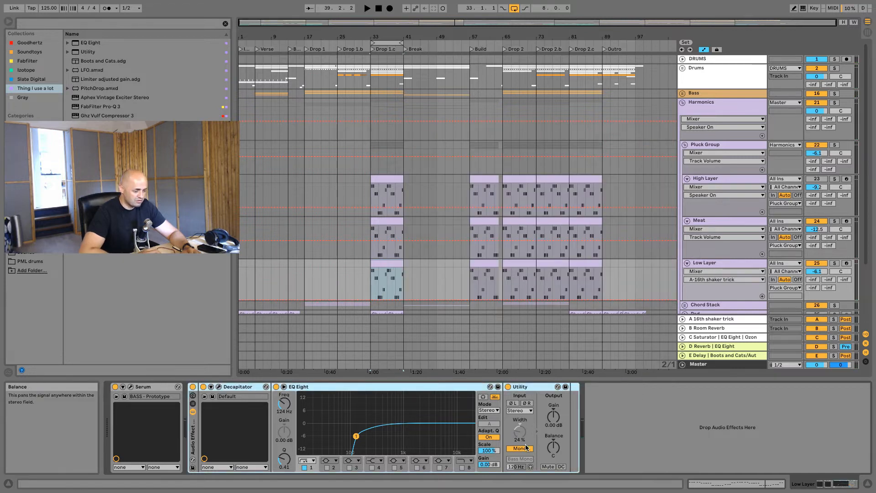
Insert FabFilter Pro-Q 3 from the FabFilter collection after Utility on the Low Layer track
click(118, 25)
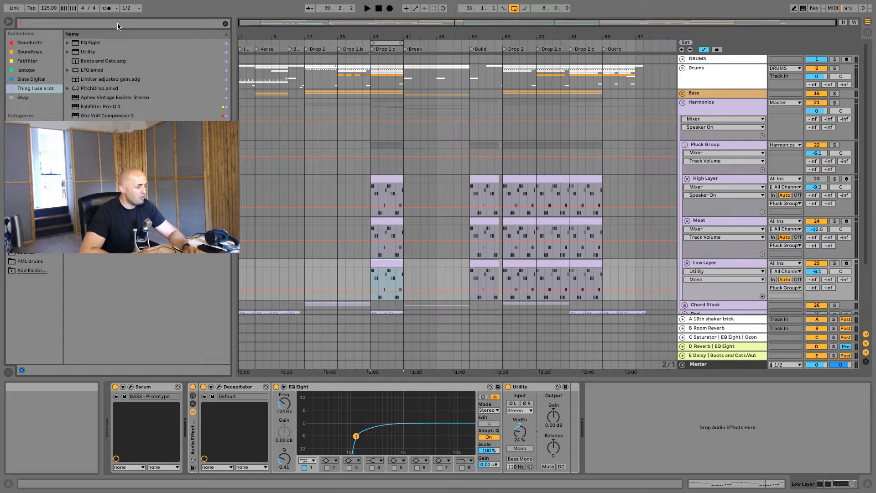
click(50, 62)
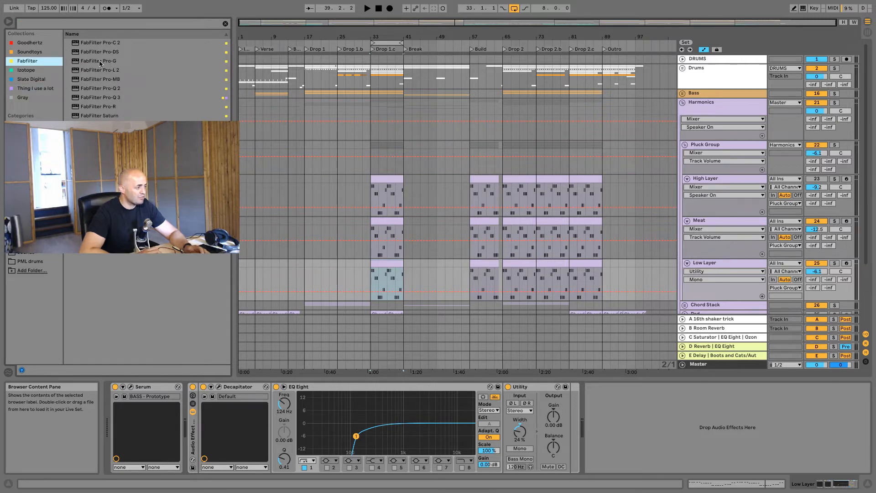
click(97, 100)
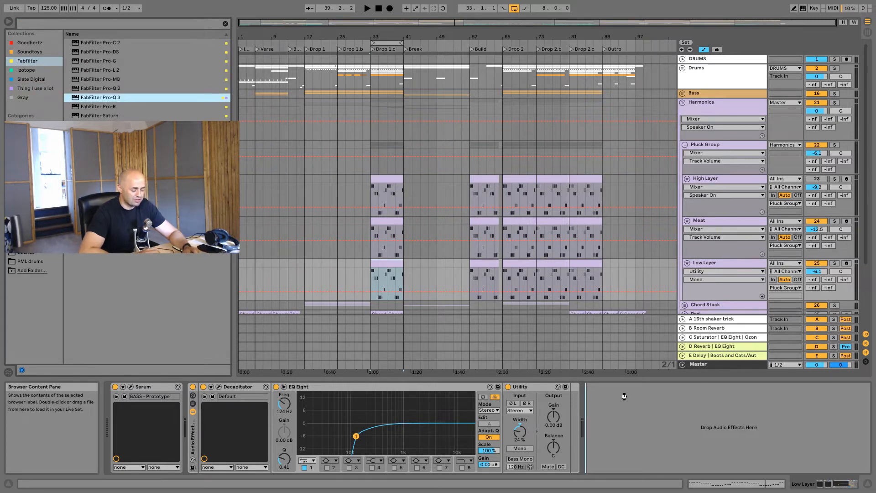
key(Return)
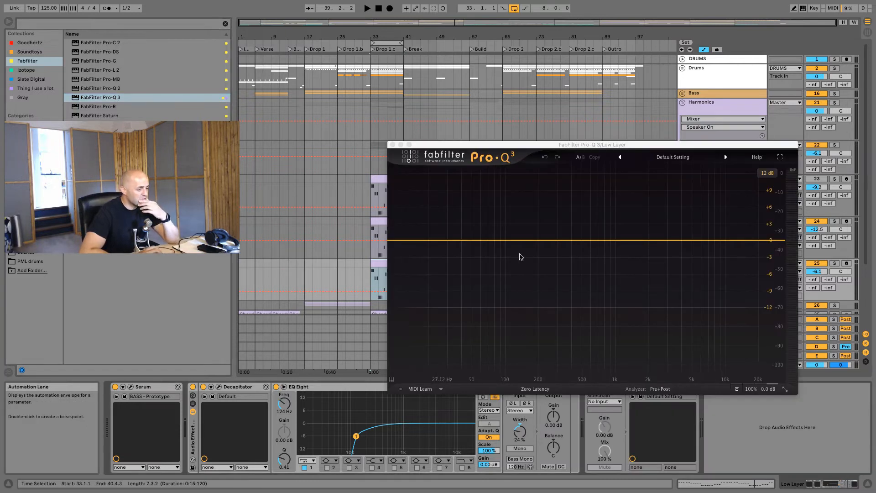
Load the Subtle Stereo Enhancer preset from Pro-Q 3's Stereo presets
click(637, 155)
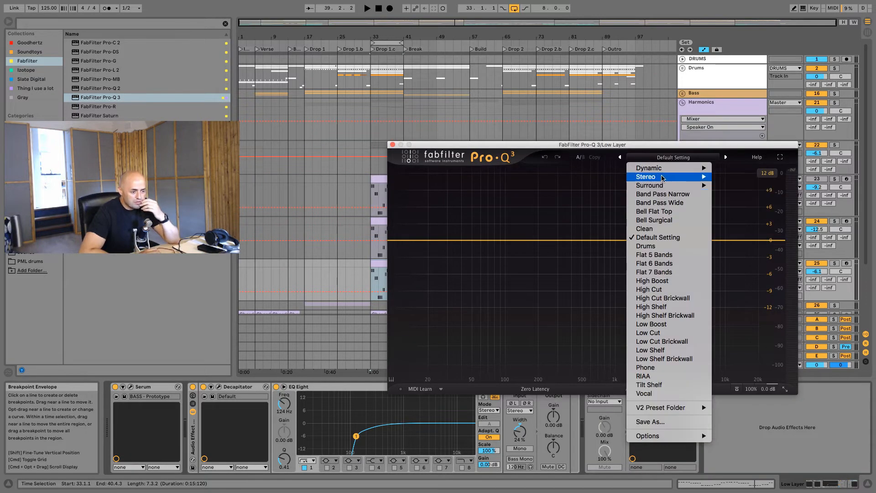
mouse_move(663, 177)
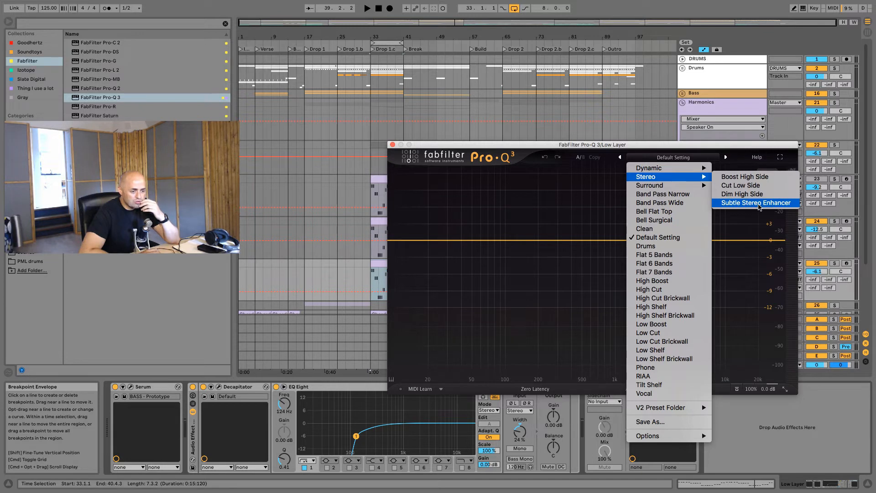
click(760, 206)
Shift Pro-Q 3's low band pair up in frequency and the high pair down to about 3.3 and 5.3 kHz, auditioning the Low Layer
drag(424, 204, 537, 252)
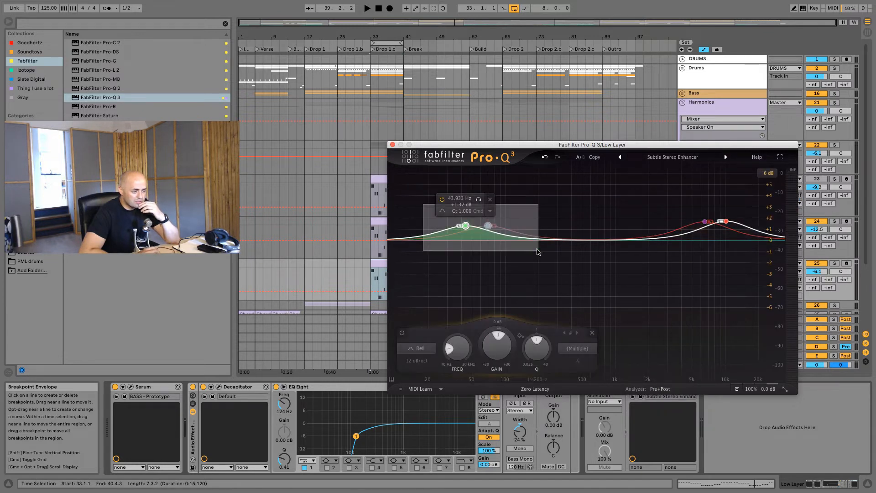
drag(488, 226, 547, 227)
drag(679, 213, 696, 223)
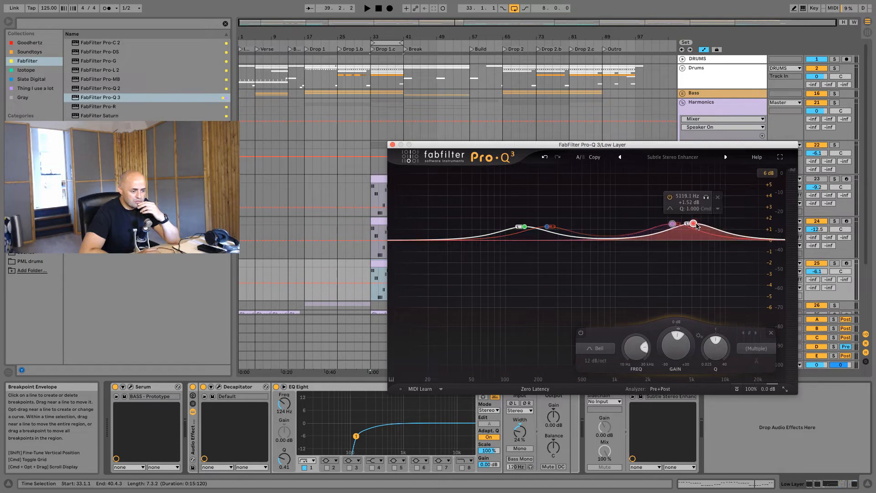
key(space)
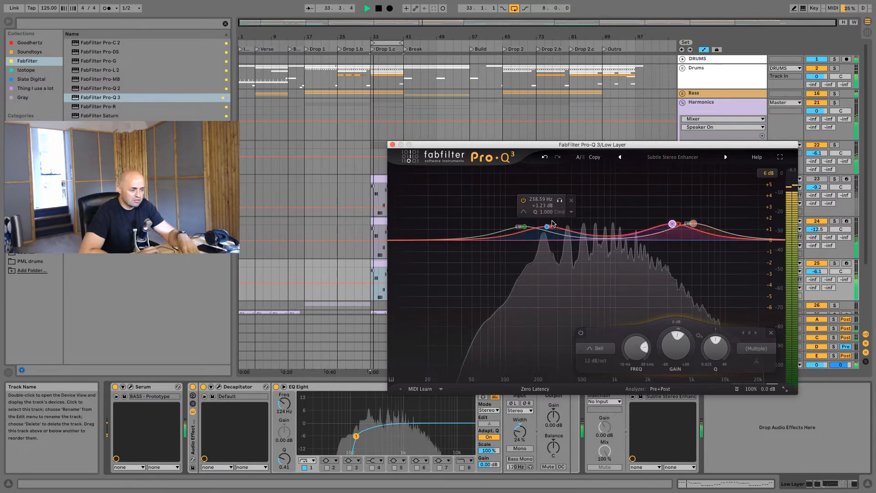
drag(509, 219, 575, 229)
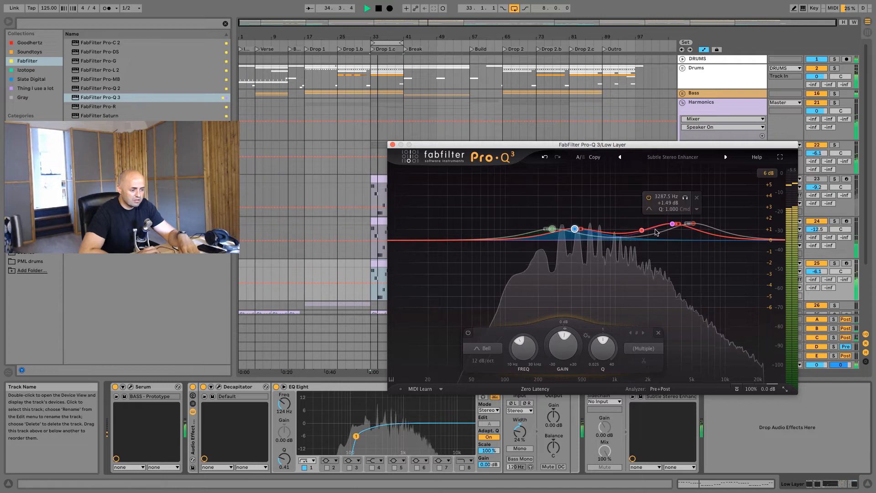
Soften the Pro-Q 3 stereo enhancer boosts on the Low Layer, setting a low-mid bell to about 317 Hz and +0.77 dB
drag(649, 216, 660, 231)
drag(523, 218, 574, 232)
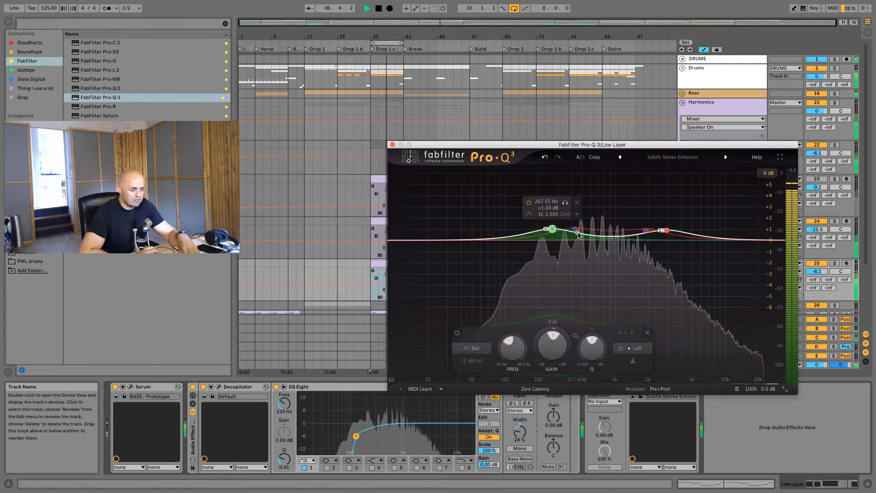
drag(525, 218, 558, 229)
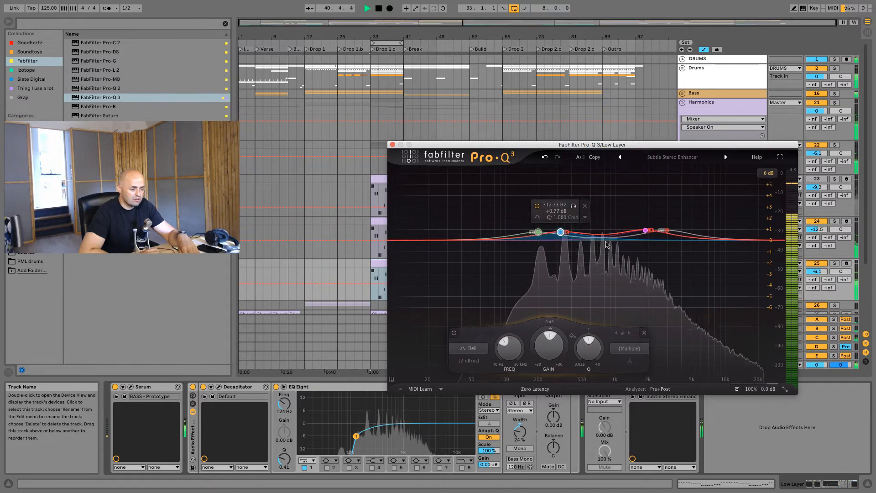
drag(693, 237, 695, 254)
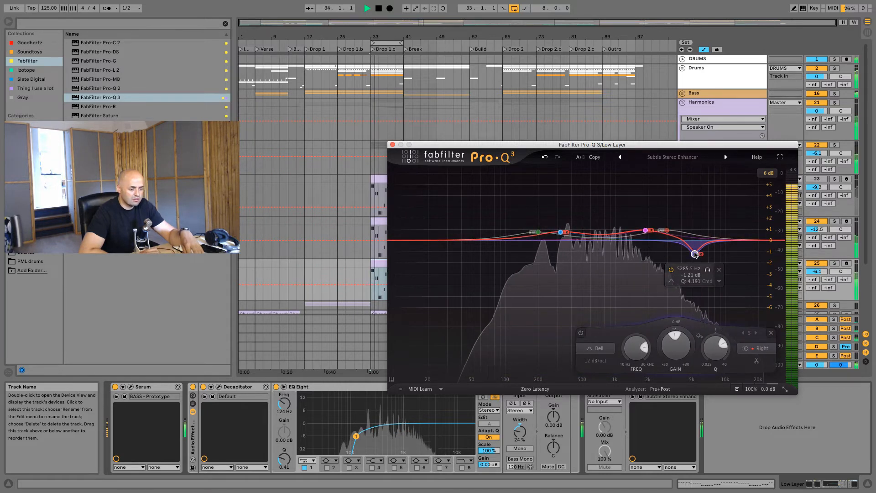
drag(695, 255, 691, 241)
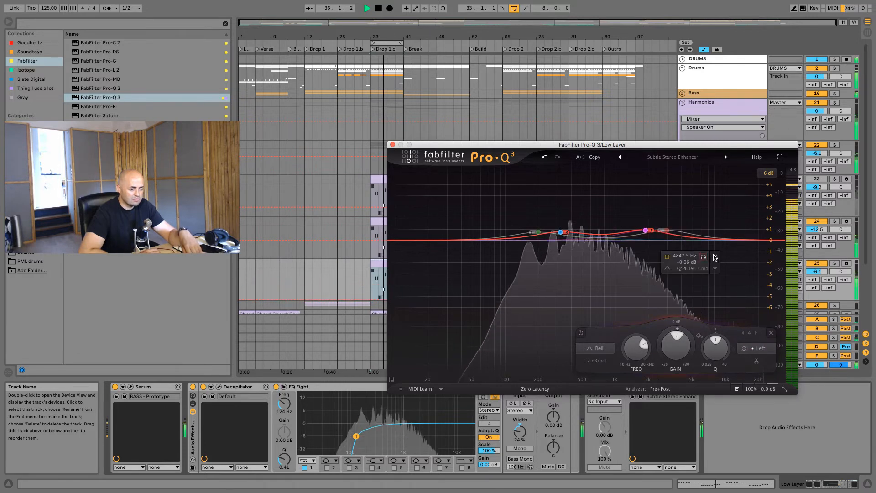
click(716, 257)
Add Ozone Imager after the Low Layer's Pro-Q 3, with Width 20.8 and Stereoize enabled at Amount 7.2
click(392, 145)
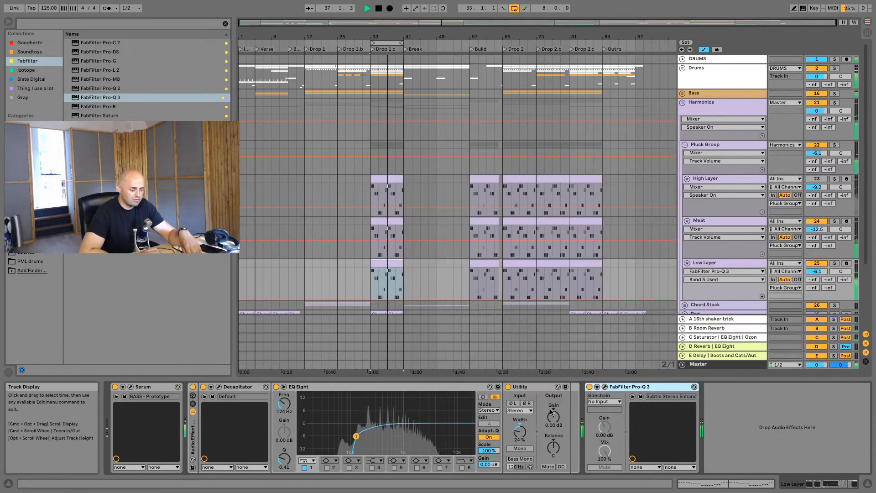
click(47, 89)
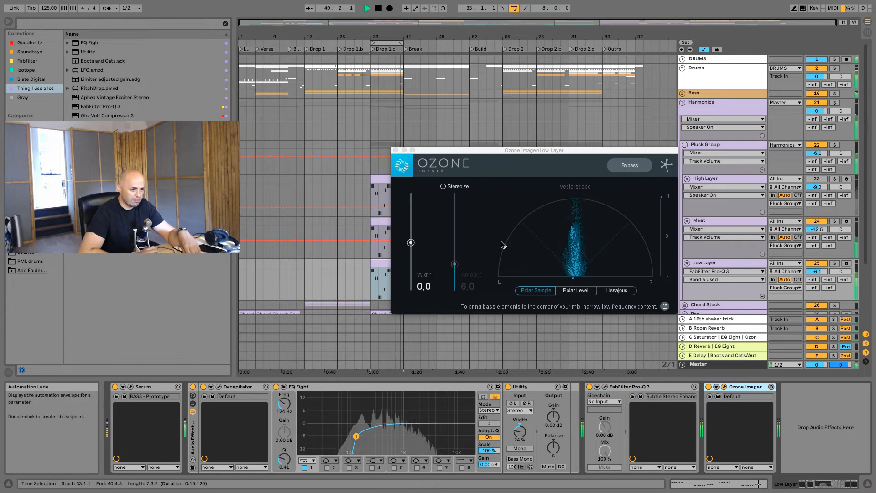
drag(411, 243, 411, 232)
click(443, 186)
drag(455, 264, 455, 258)
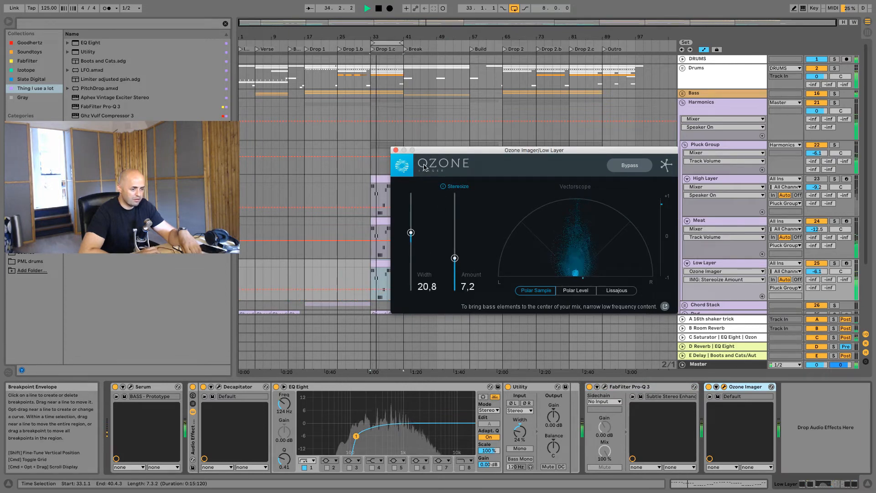
click(396, 150)
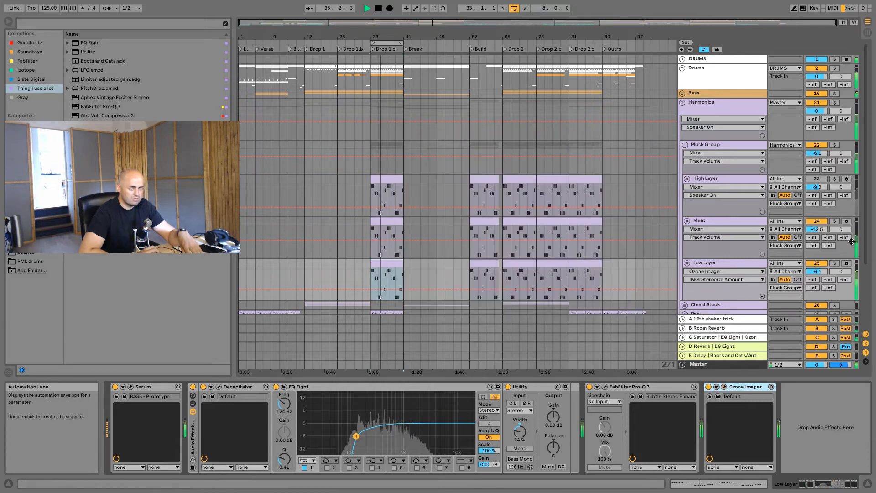
Rebalance the pluck layers by setting Meat to -7.0 dB, Low Layer to -7.1 dB and High Layer to about -11.9 dB
drag(817, 271, 817, 285)
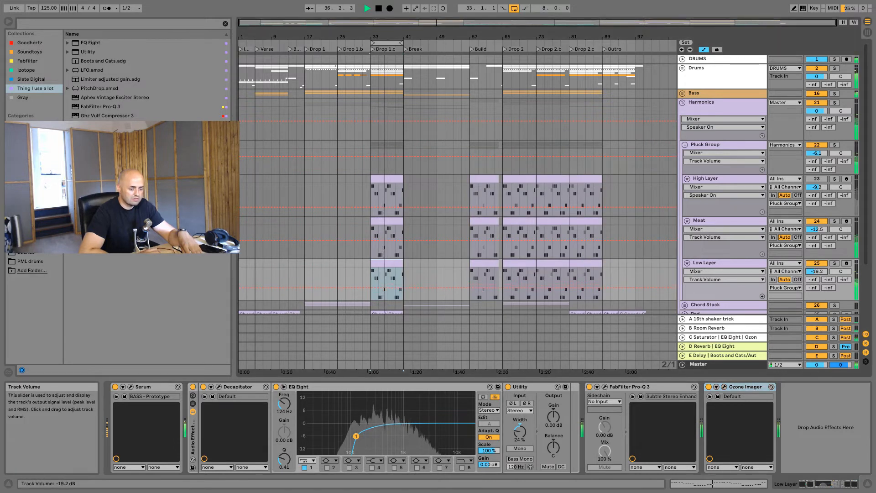
drag(820, 233, 820, 218)
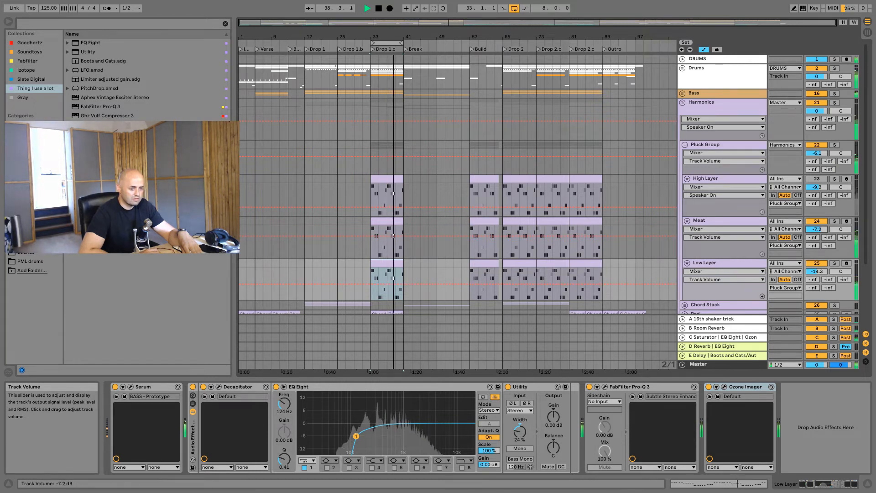
drag(817, 271, 817, 267)
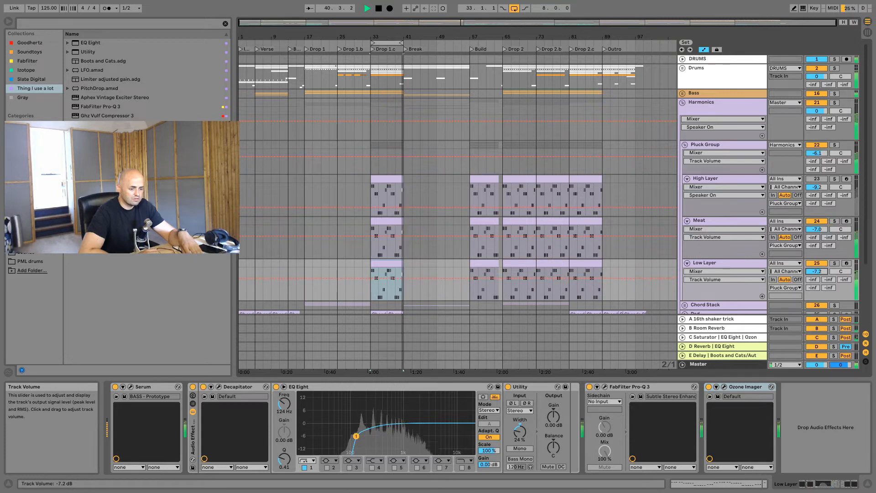
mouse_move(817, 187)
mouse_down()
mouse_move(817, 200)
mouse_move(817, 187)
mouse_up()
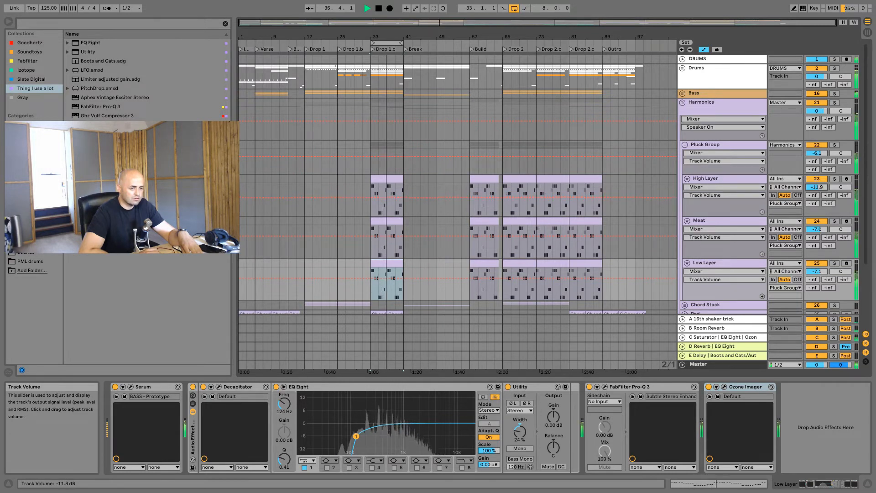
Copy the Boots and Cats/Autofilter rack from Chord Stack to the end of the Pluck Group's chain and set Boots to 31
click(684, 144)
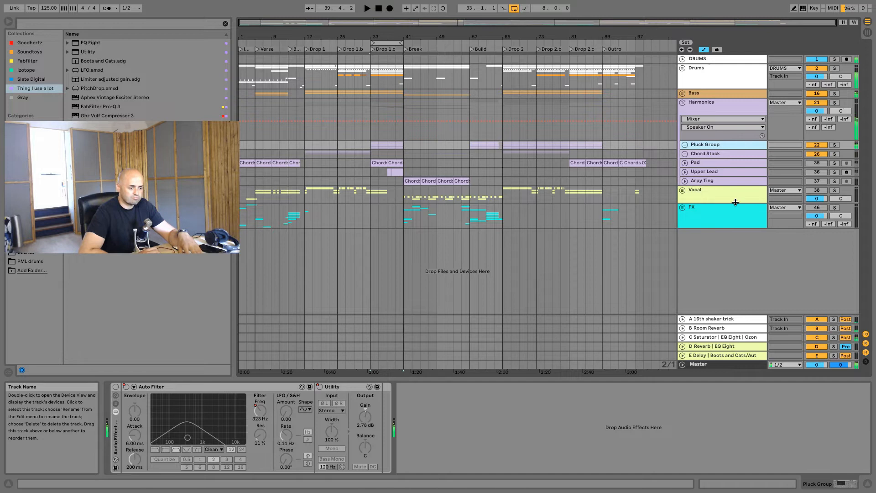
click(719, 154)
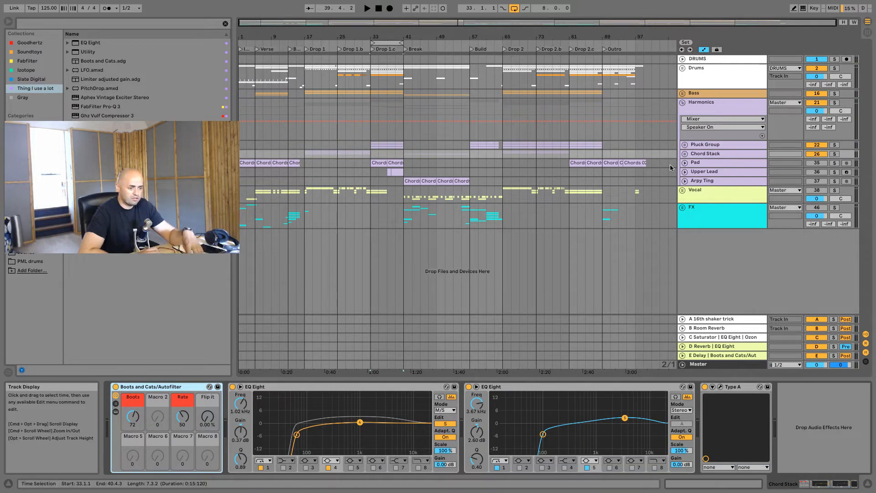
click(705, 145)
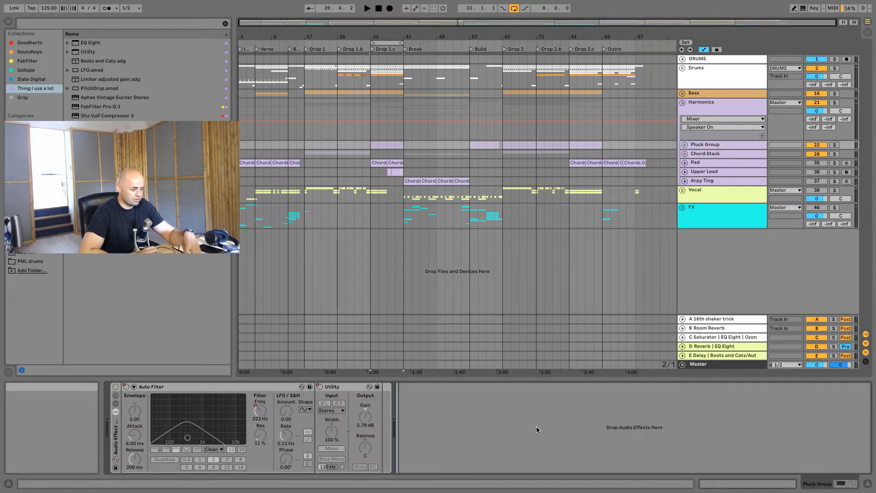
key(super+v)
key(space)
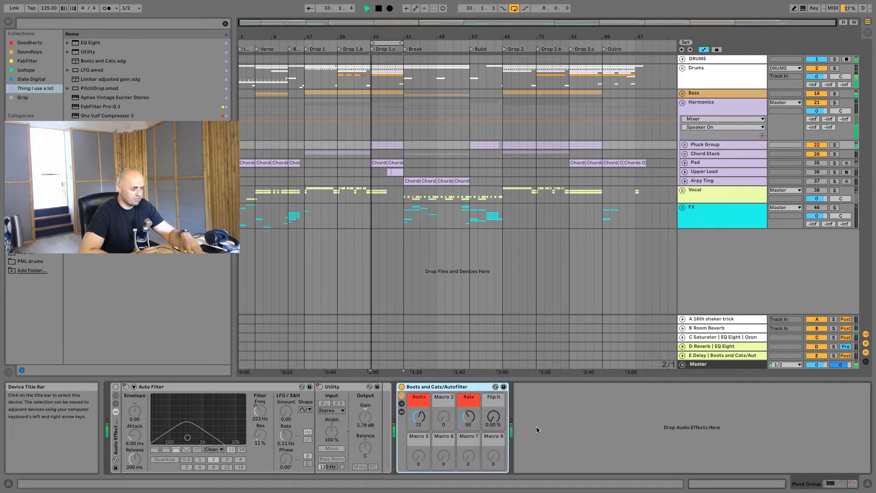
drag(416, 419, 417, 430)
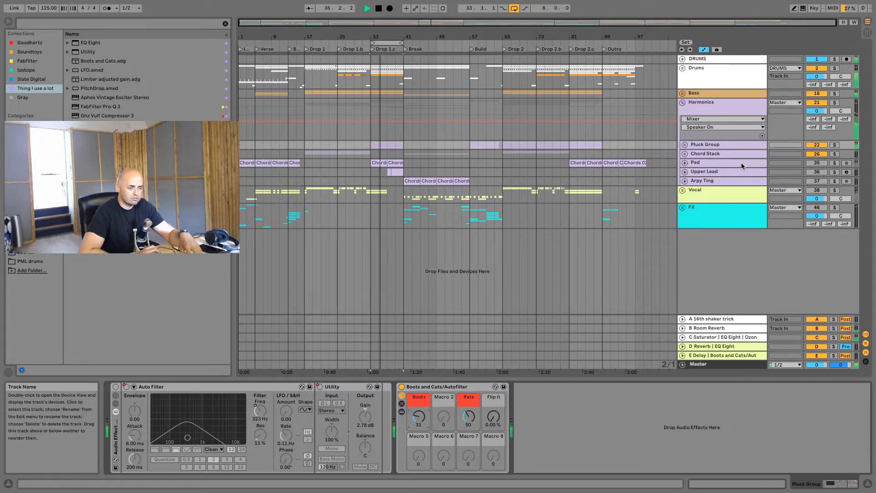
Raise the Pluck Group's volume to -4.1 dB, check it in playback and collapse the group
click(685, 144)
click(824, 155)
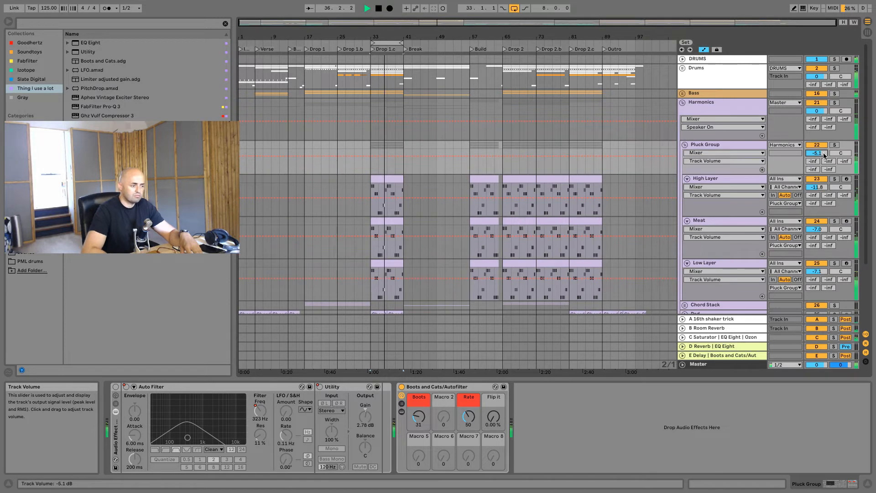
click(362, 162)
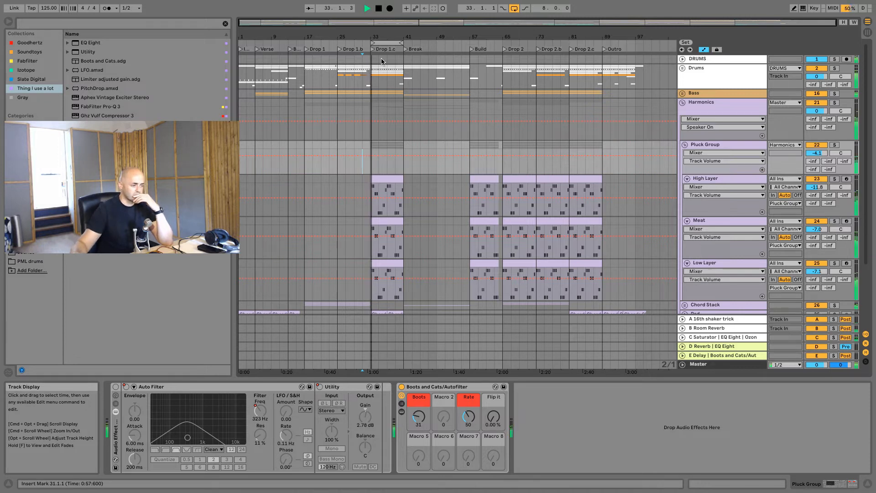
key(space)
click(685, 144)
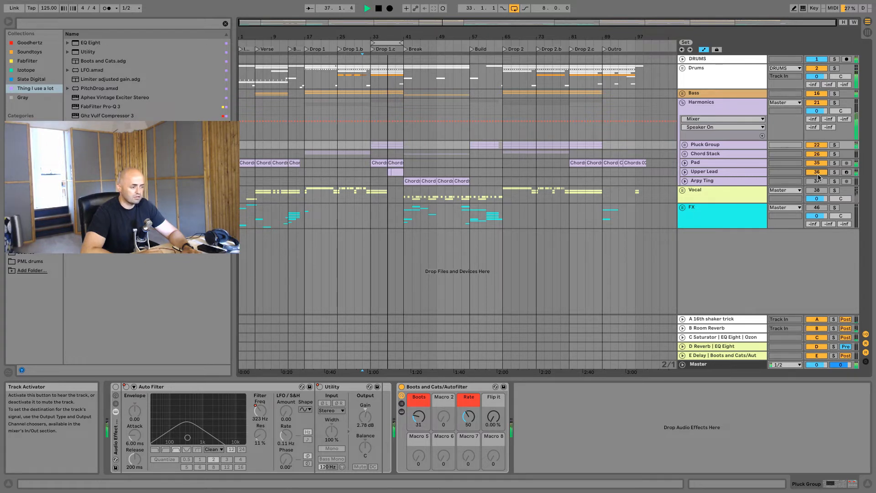
Find Auto Pan in the browser and add it after the Boots and Cats/Autofilter rack on the Upper Lead track
click(684, 171)
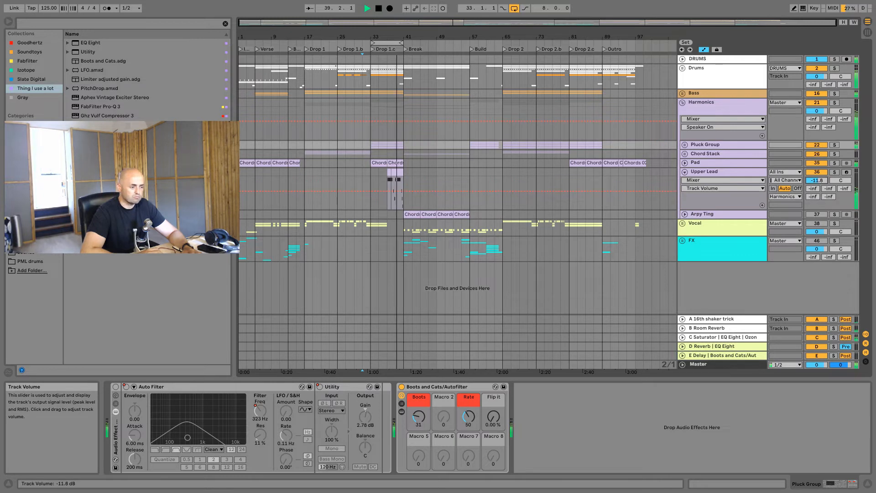
key(space)
click(733, 172)
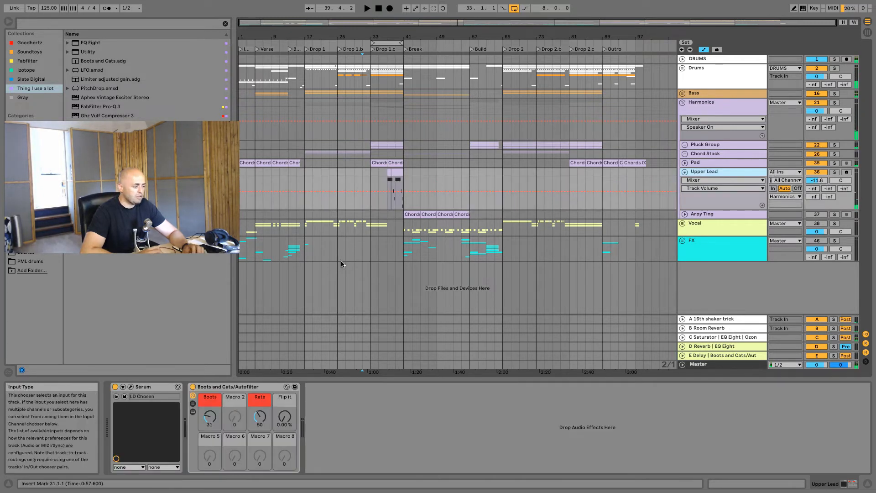
click(64, 23)
text(auto pan)
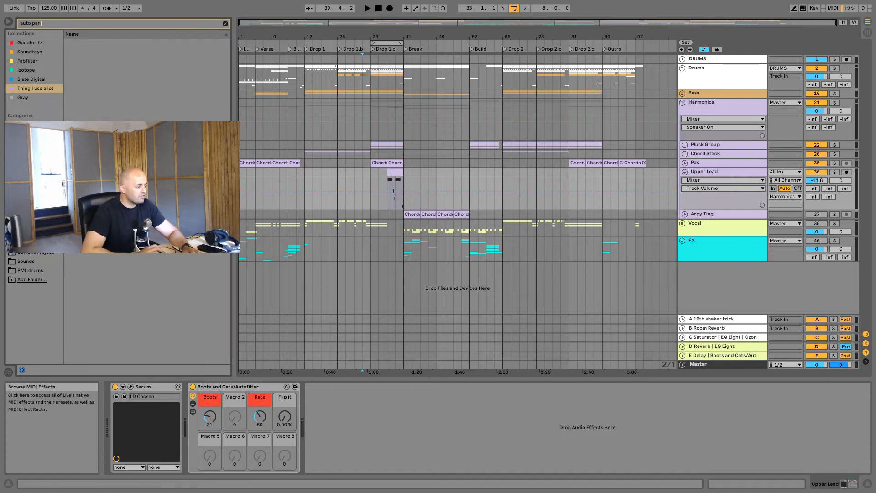
drag(80, 46, 368, 380)
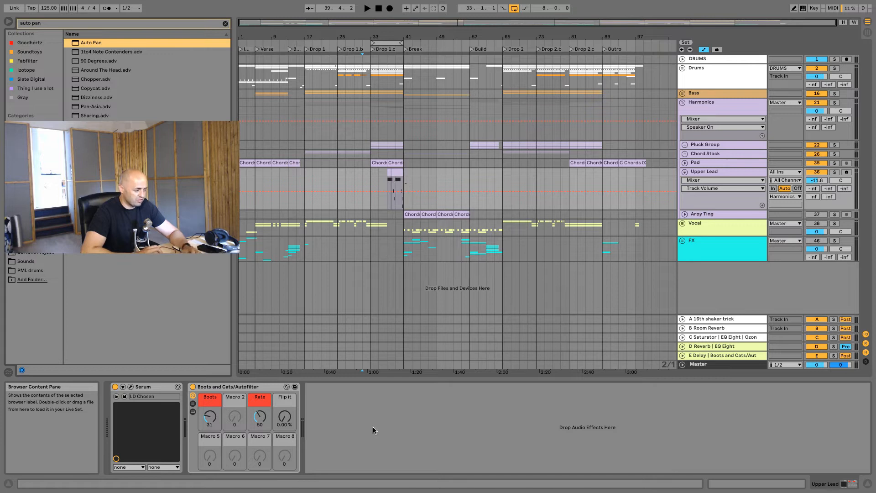
drag(373, 431, 372, 430)
Set the Upper Lead's Auto Pan to a synced rate of 1/2 and an amount of 54.7% while playing the lead section
click(341, 464)
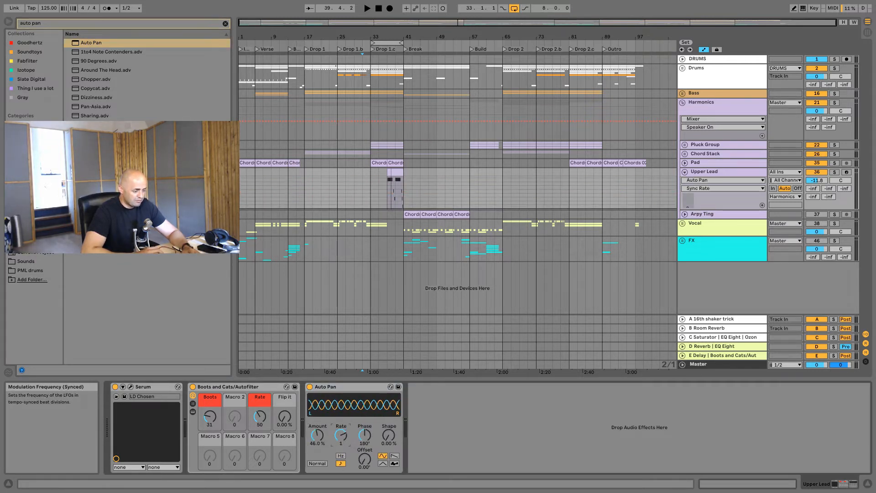
click(386, 196)
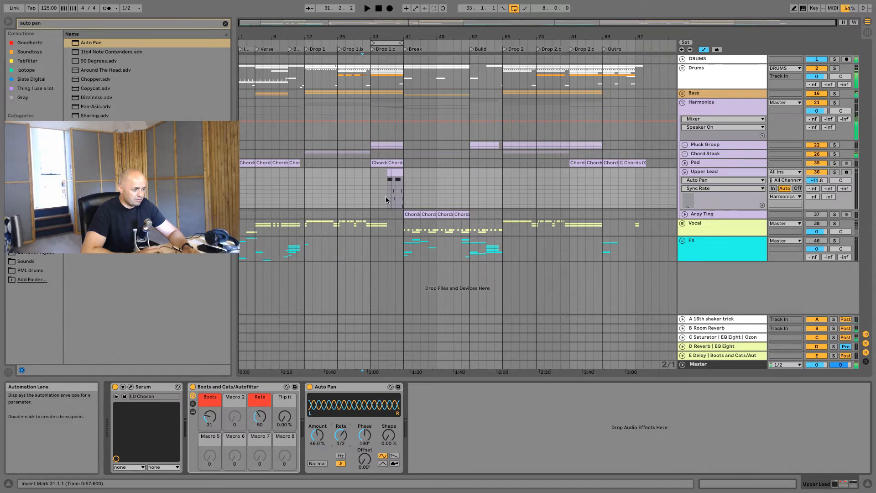
key(space)
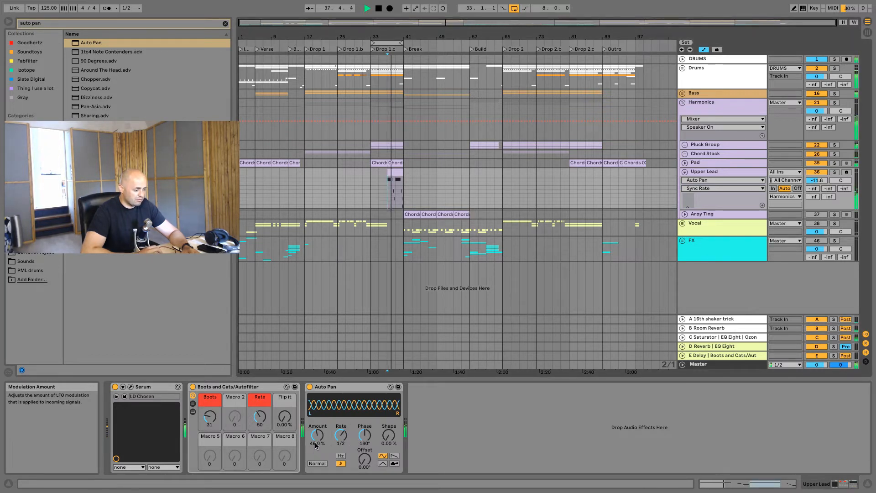
drag(318, 435, 317, 429)
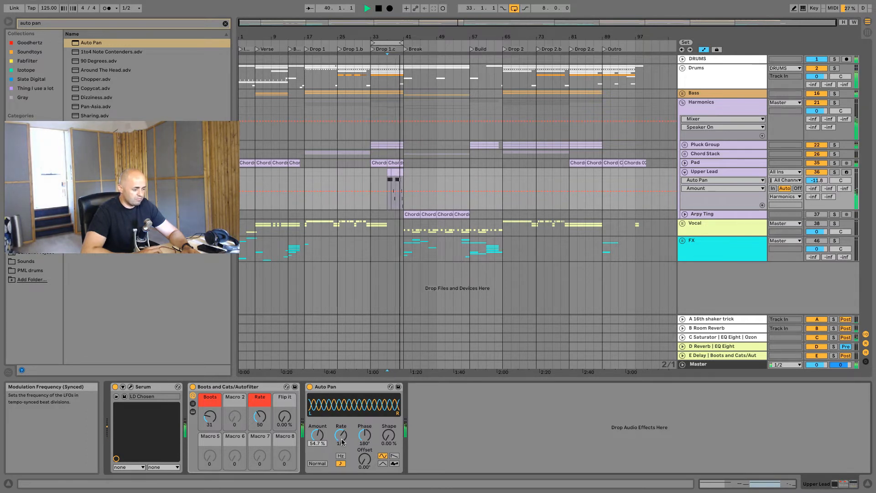
key(space)
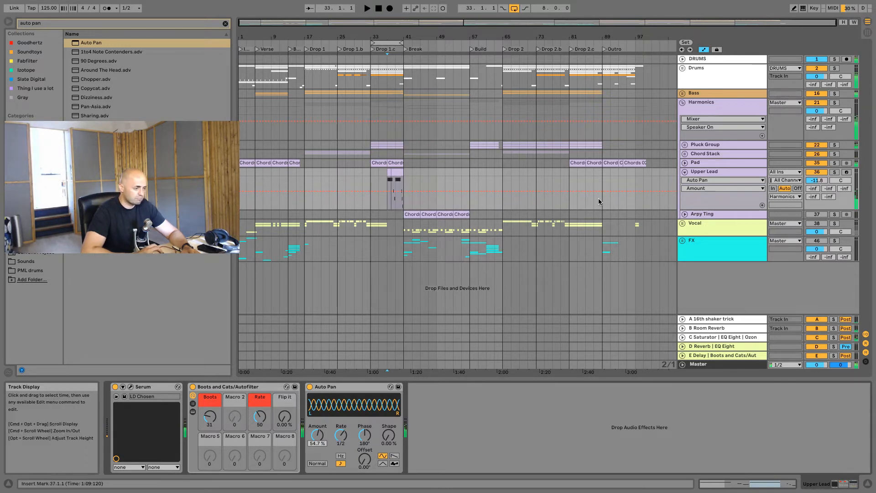
Collapse the Upper Lead track, expand the Drums group and fold its individual tracks around Drop 1.c
click(685, 173)
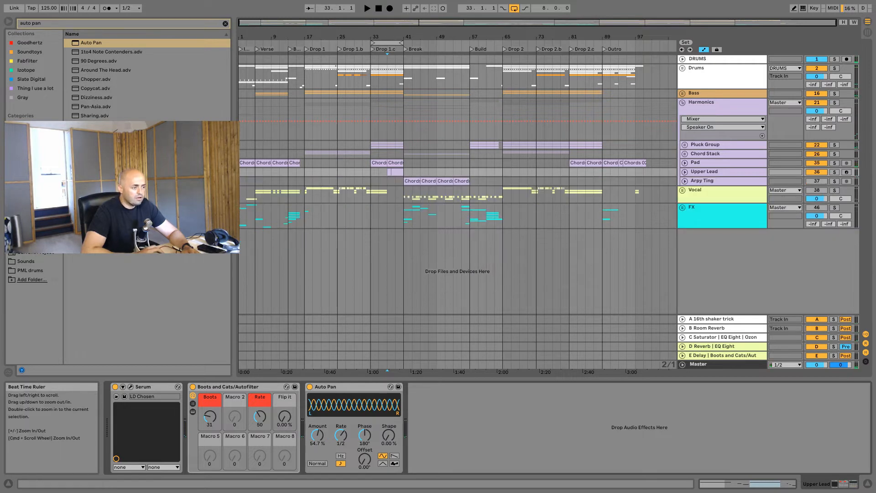
key(plus)
click(683, 62)
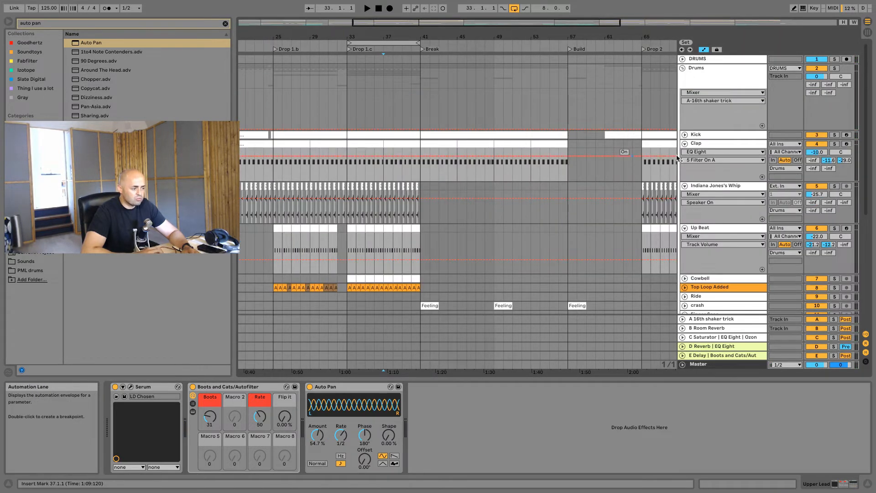
click(686, 146)
scroll(699, 183, down, 2)
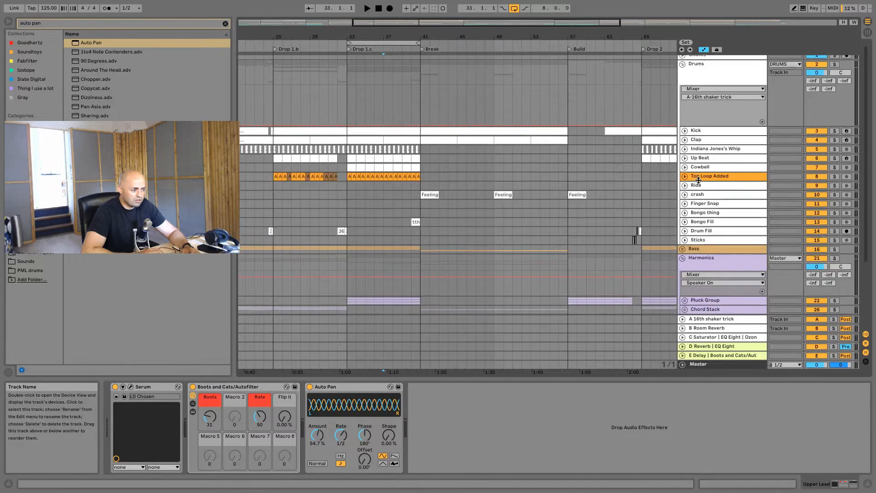
scroll(699, 183, down, 1)
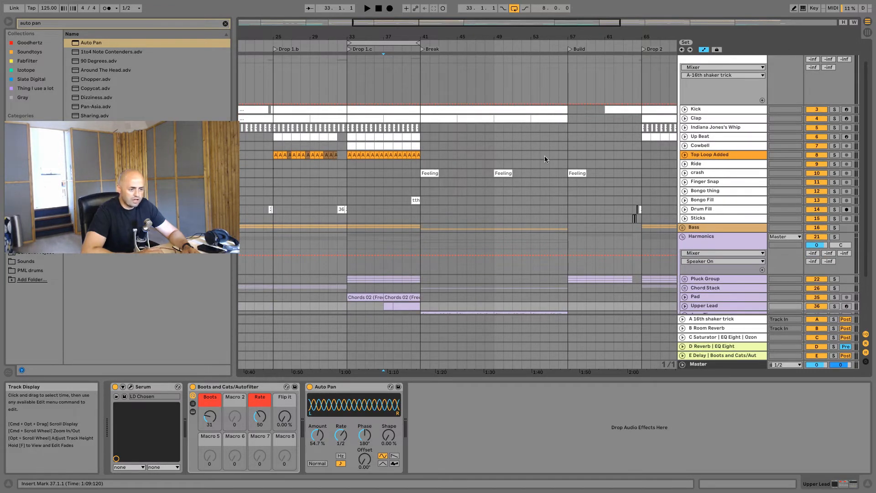
Play from the start of Drop 1.c and show the Cowbell track's effects chain
click(348, 173)
key(space)
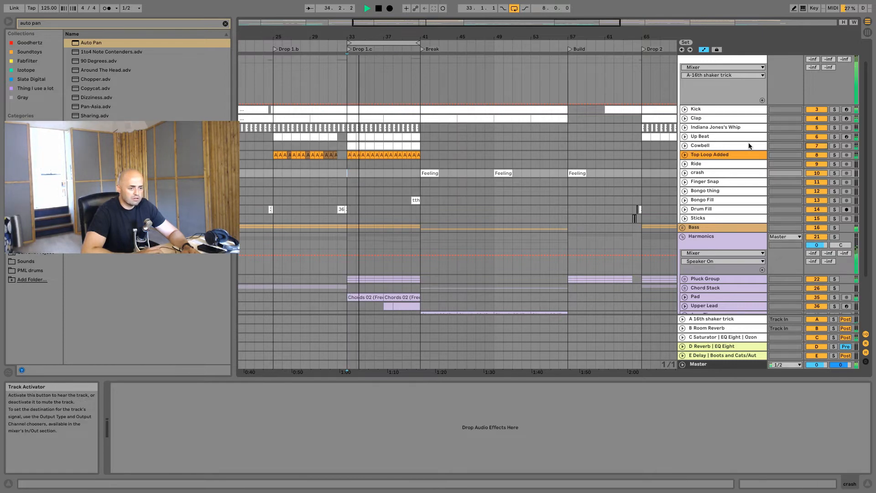
click(732, 145)
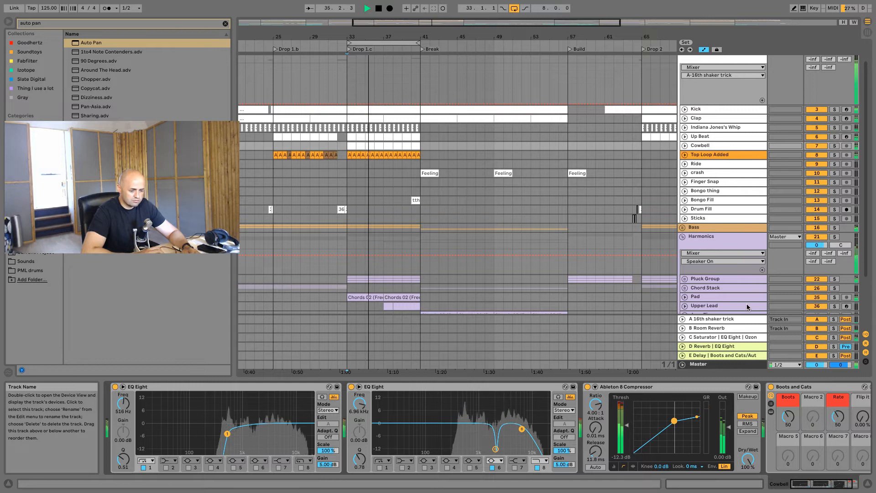
Raise the Cowbell track's volume to -6.9 dB while playing Drop 1.c, briefly soloing it to check its sound
click(820, 484)
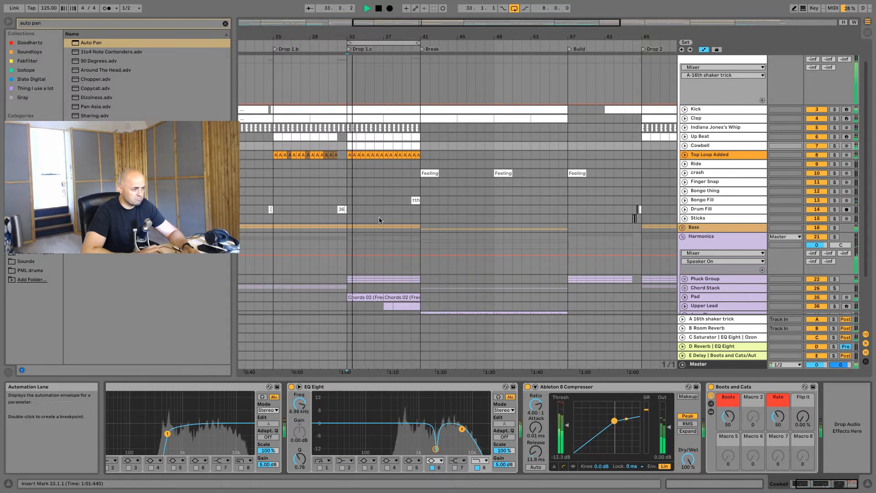
click(802, 485)
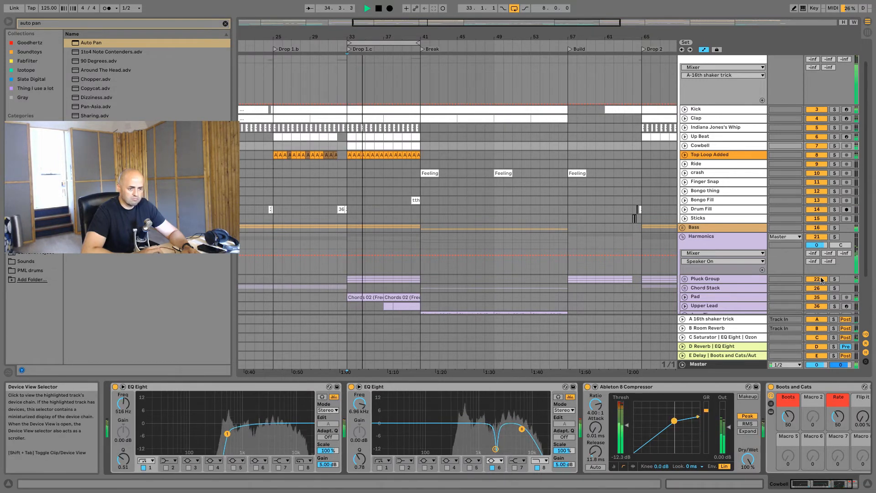
click(685, 146)
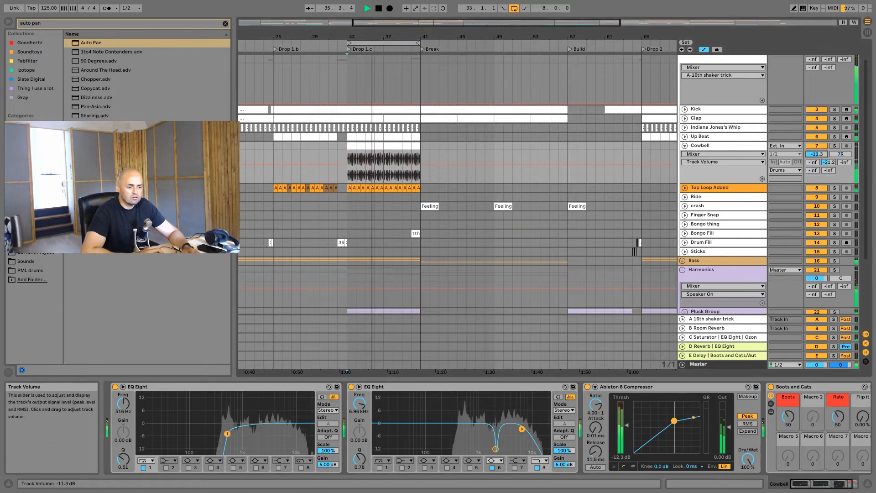
drag(816, 155, 816, 148)
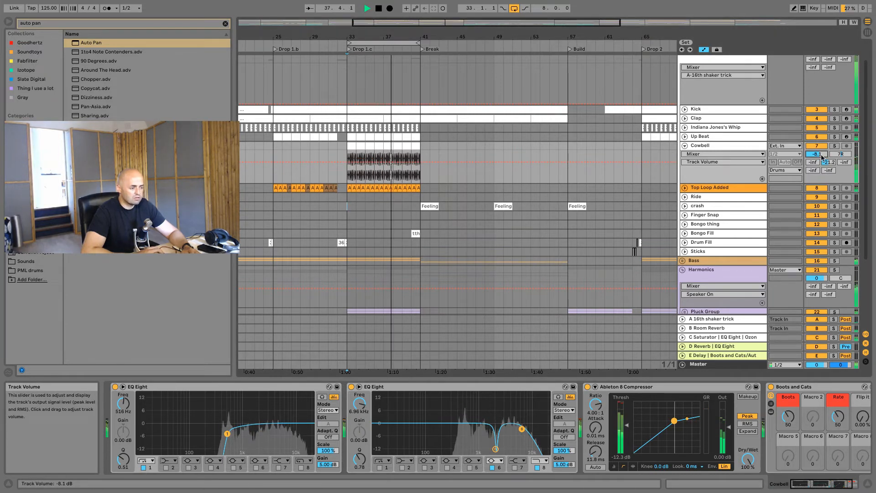
click(835, 146)
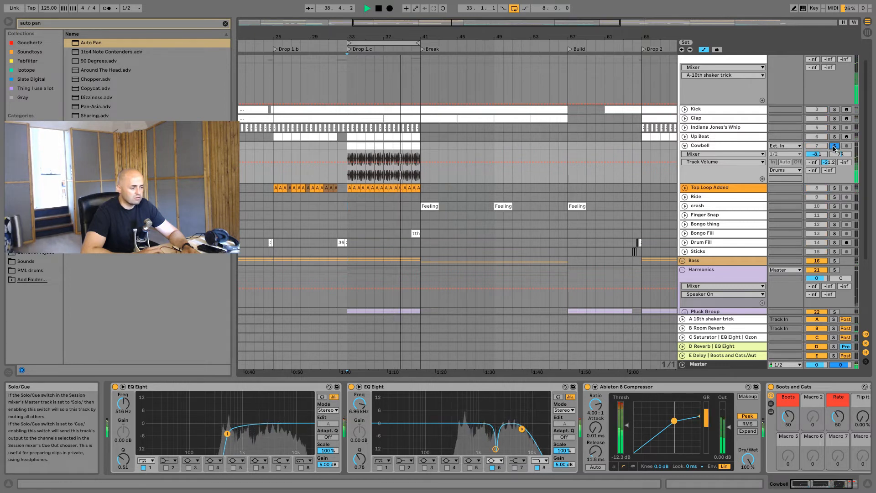
click(834, 146)
drag(817, 154, 817, 149)
drag(547, 36, 507, 6)
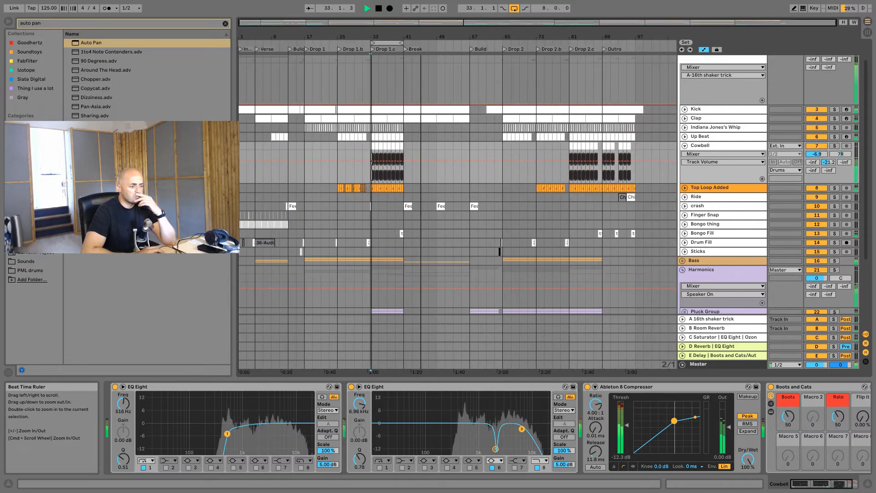
Collapse the Cowbell track and insert a new return track
click(686, 145)
click(701, 146)
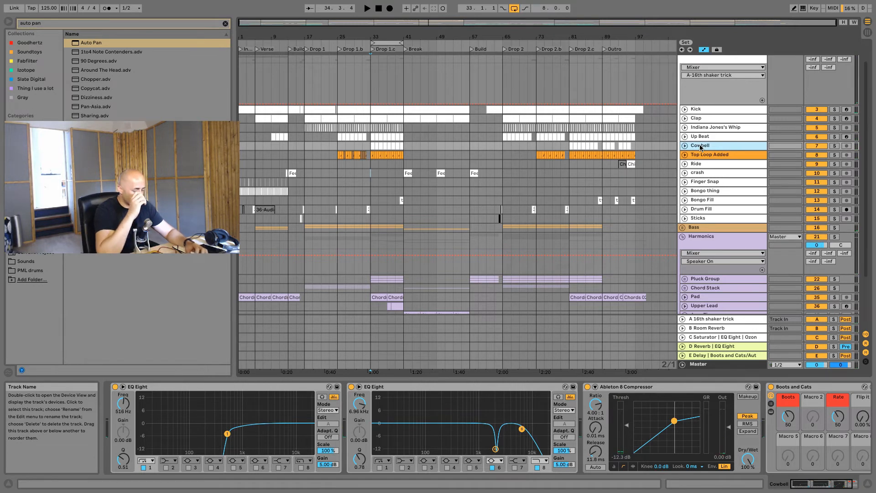
key(ctrl+alt+t)
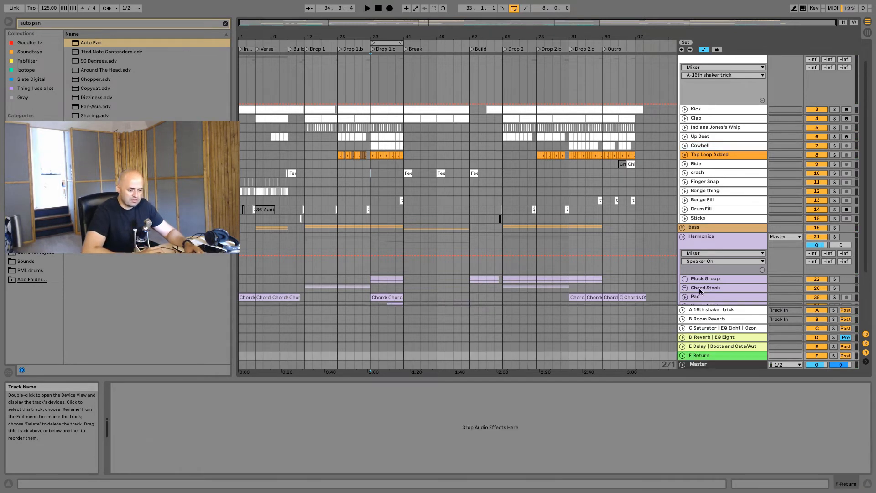
Examine the effects chains on the existing return tracks, from the 16th shaker trick through to the Delay return
click(715, 311)
click(714, 319)
click(714, 328)
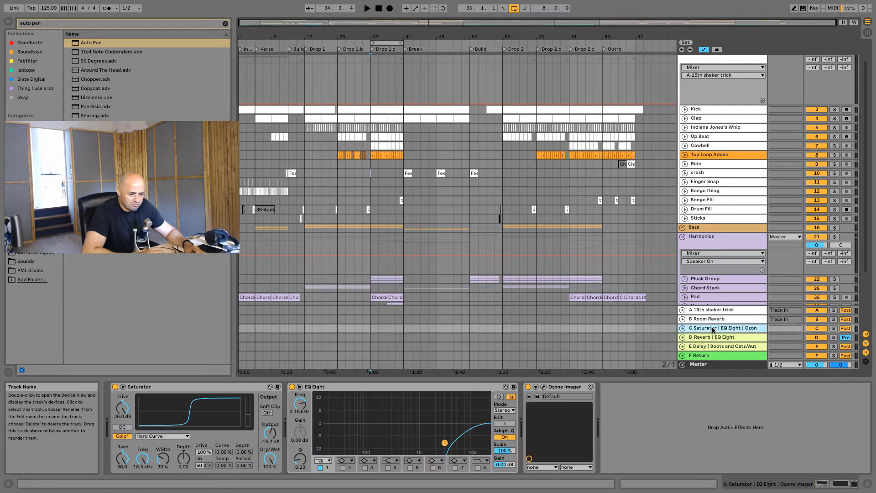
click(718, 311)
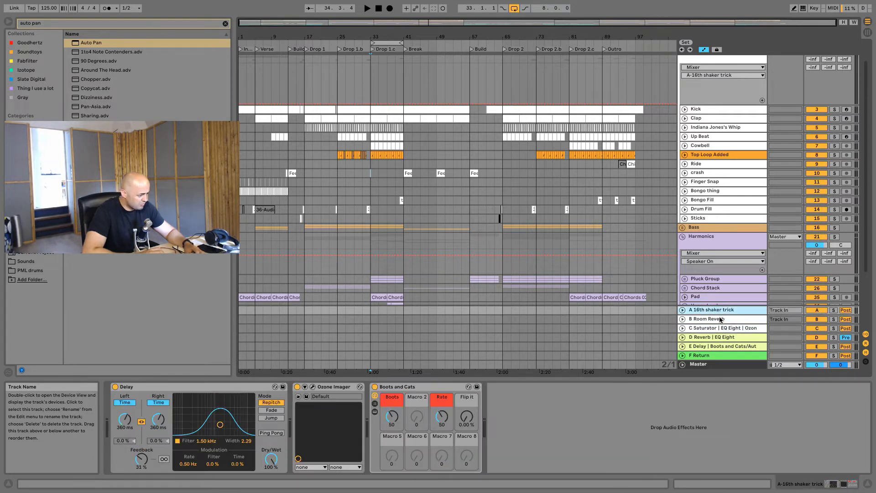
click(720, 321)
click(718, 328)
click(717, 337)
click(715, 347)
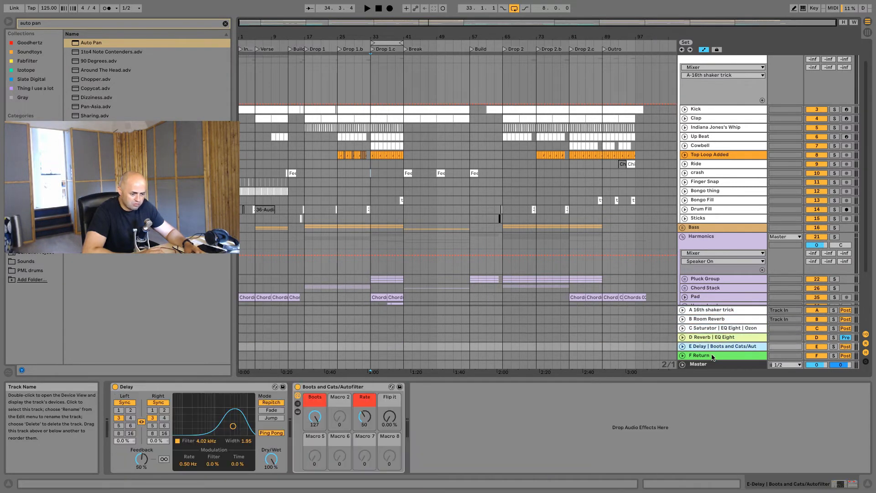
Name the new return track Ping Pong and load the Delay effect from the browser onto it
click(712, 355)
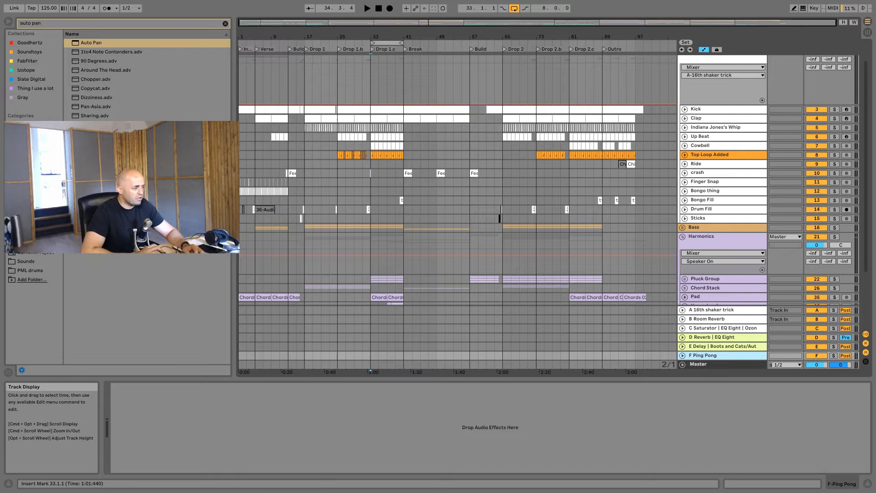
double_click(97, 25)
text(delay)
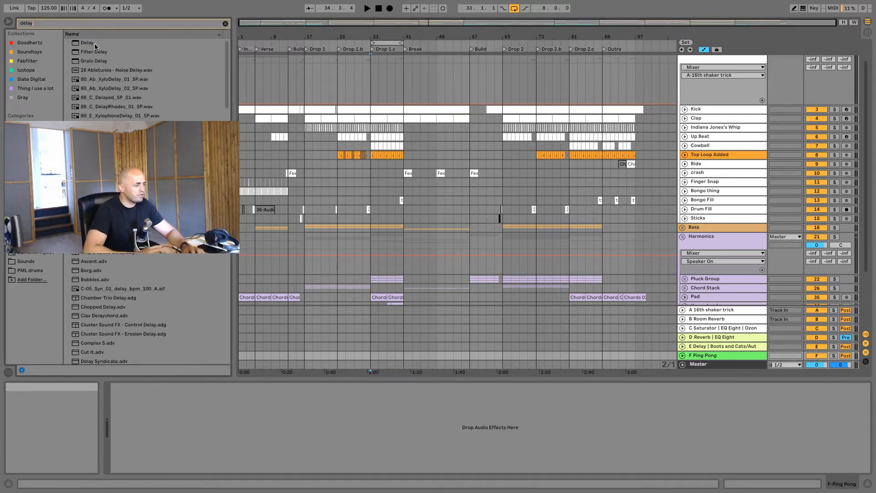
key(Down)
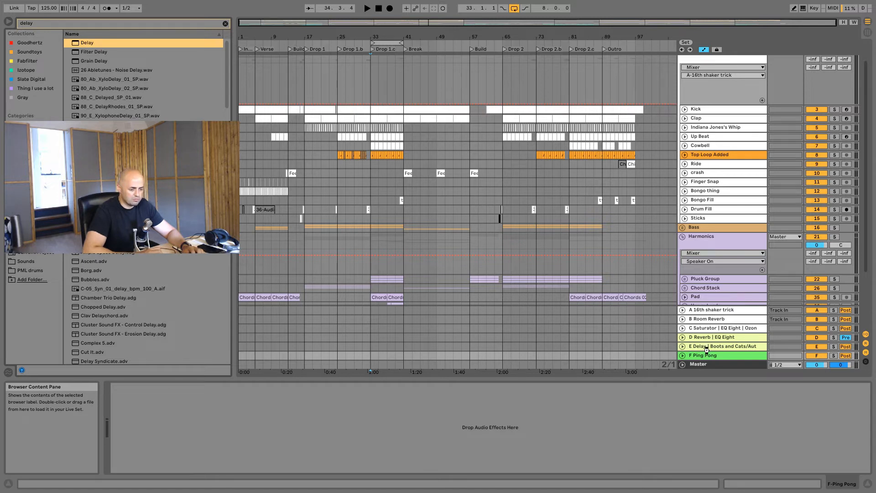
key(Return)
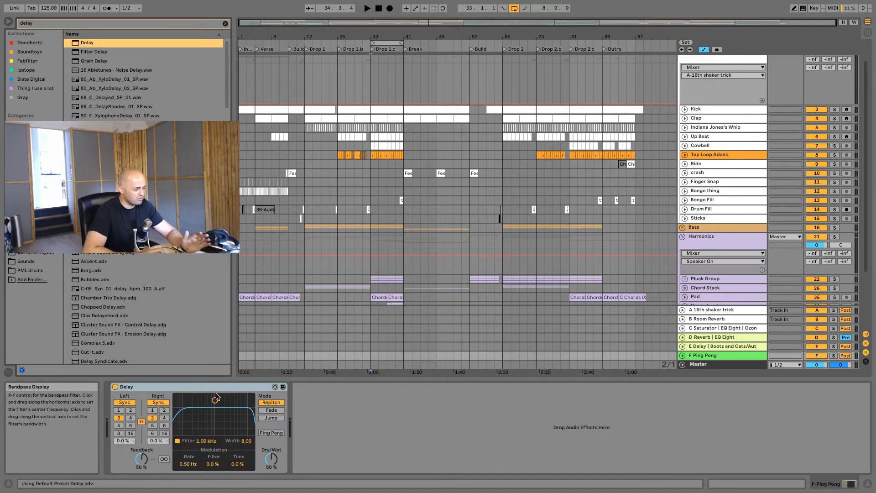
Configure the Delay with Ping Pong on, Dry/Wet at 100% and its filter at 646 Hz with a width of 2.18
drag(215, 400, 220, 409)
click(271, 432)
drag(272, 460, 271, 445)
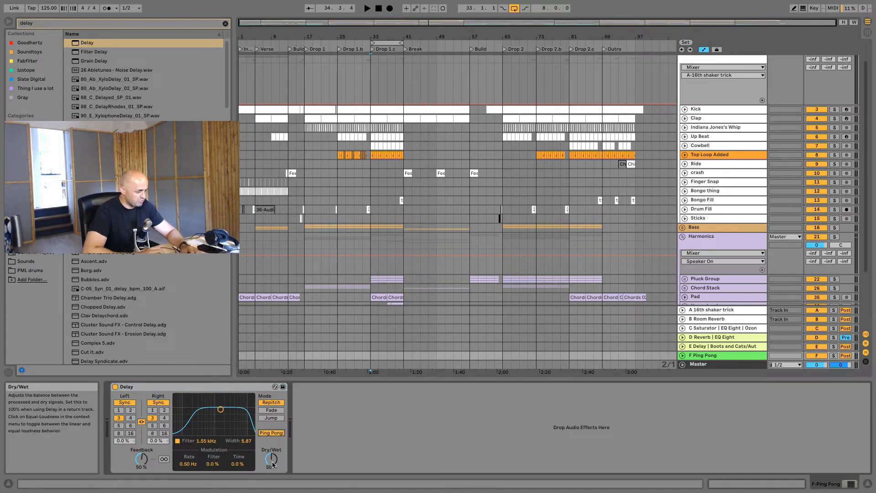
click(233, 464)
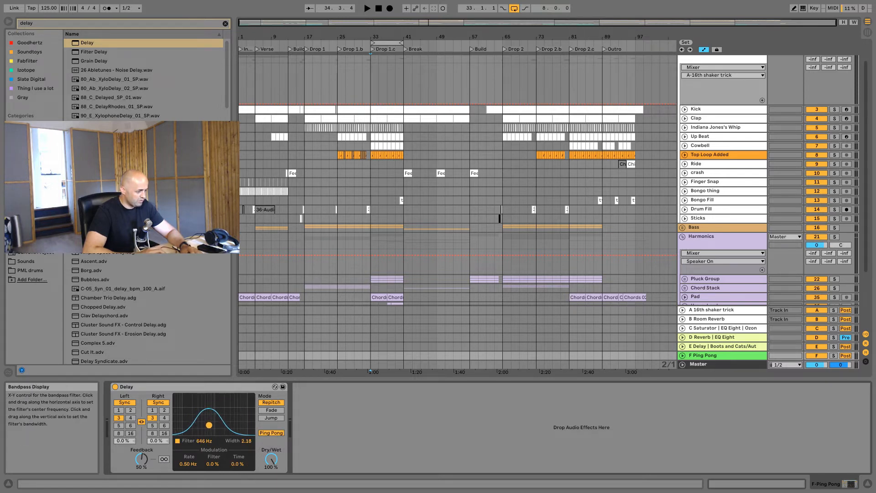
Send the Cowbell track to the Ping Pong return at -14.7 dB while playing Drop 1.c
click(685, 145)
mouse_move(845, 171)
mouse_down()
mouse_move(845, 155)
mouse_move(845, 178)
mouse_up()
key(space)
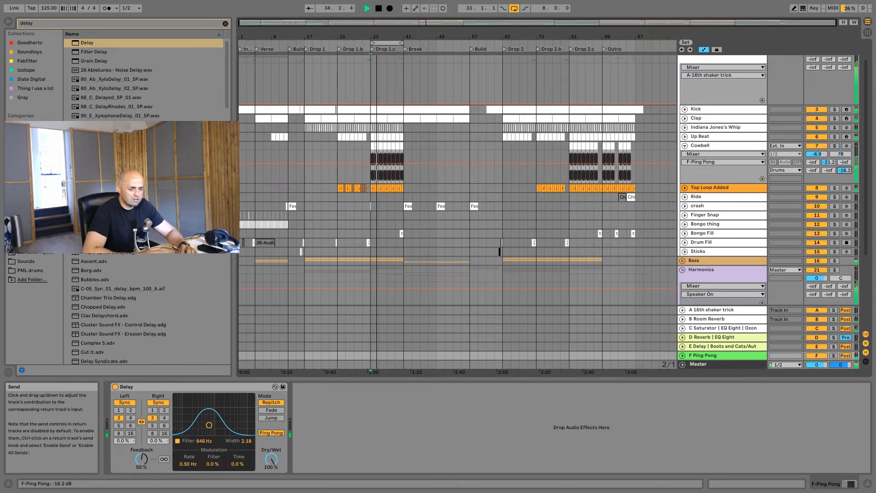
drag(845, 171, 845, 172)
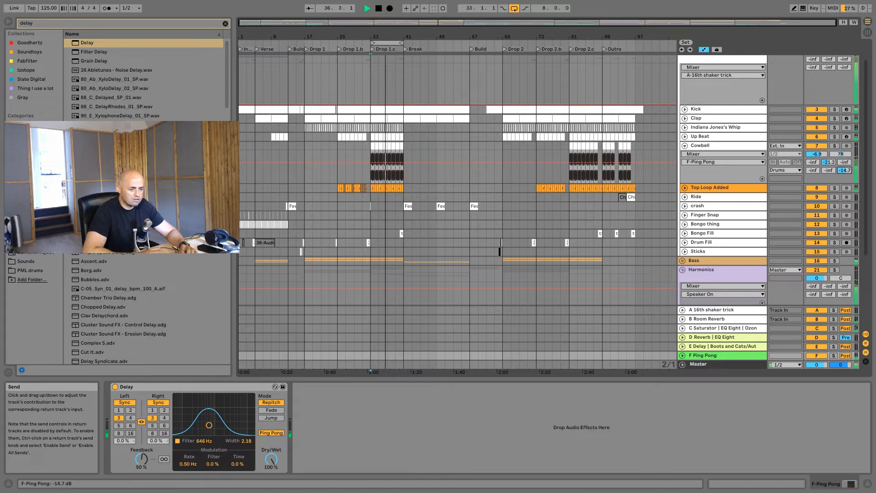
Paste the Boots and Cats/Autofilter rack after the Delay on the Ping Pong return and audition it with the Cowbell soloed
click(834, 146)
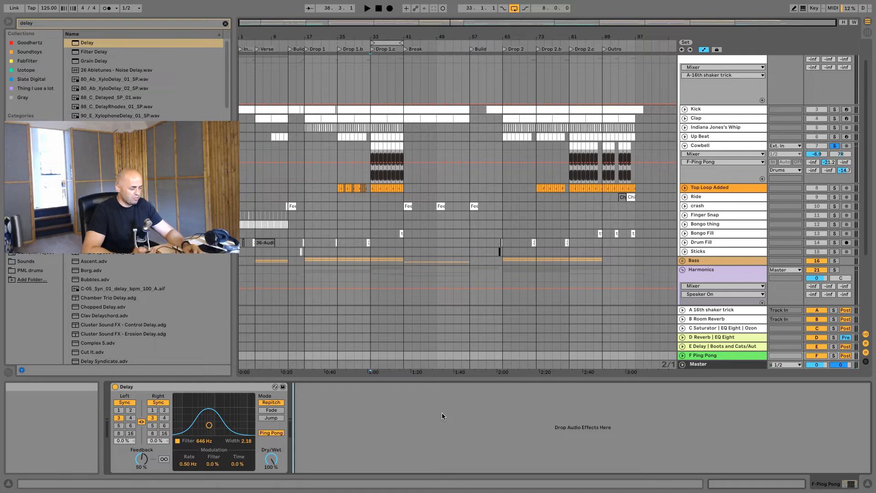
key(ctrl+v)
key(space)
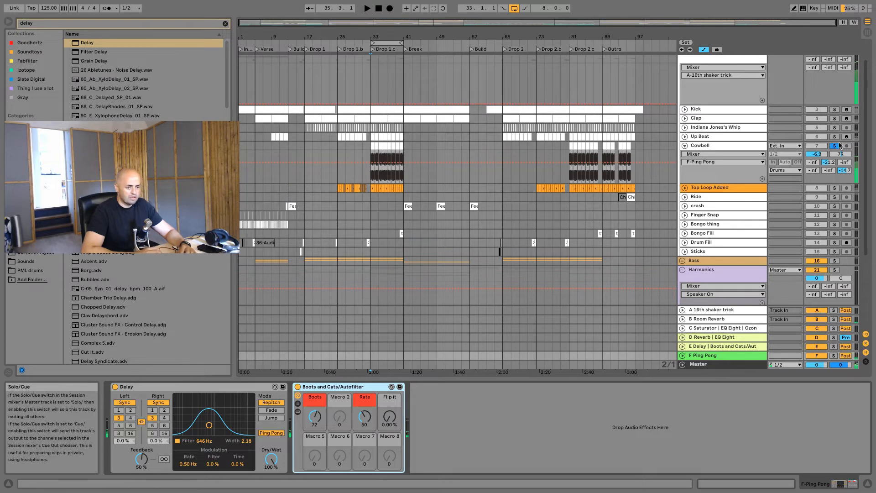
key(space)
Replay Drop 1.c in the full mix and fine-tune the Cowbell track's volume around -6.9 dB, keeping the track collapsed when done
click(685, 146)
key(space)
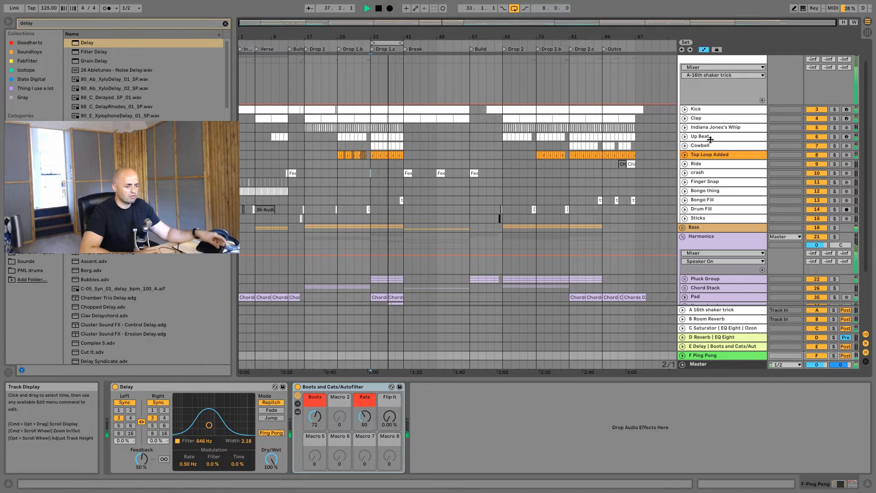
click(684, 145)
drag(816, 154, 815, 155)
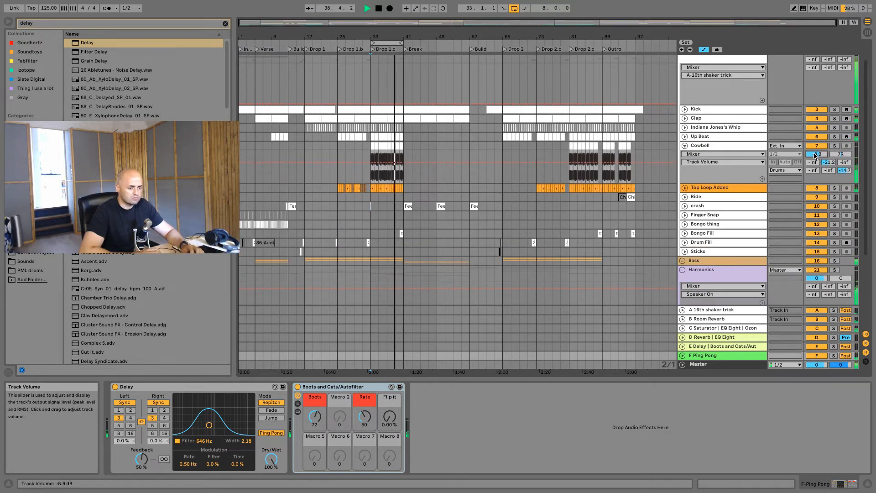
click(685, 146)
key(space)
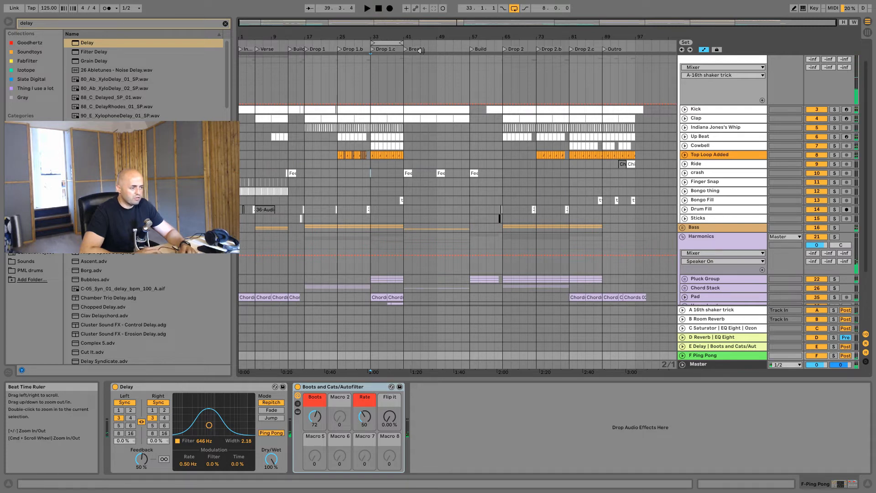
Collapse the track groups and move the loop to span the Break from bar 41 to bar 57
scroll(686, 82, up, 2)
alt+click(683, 68)
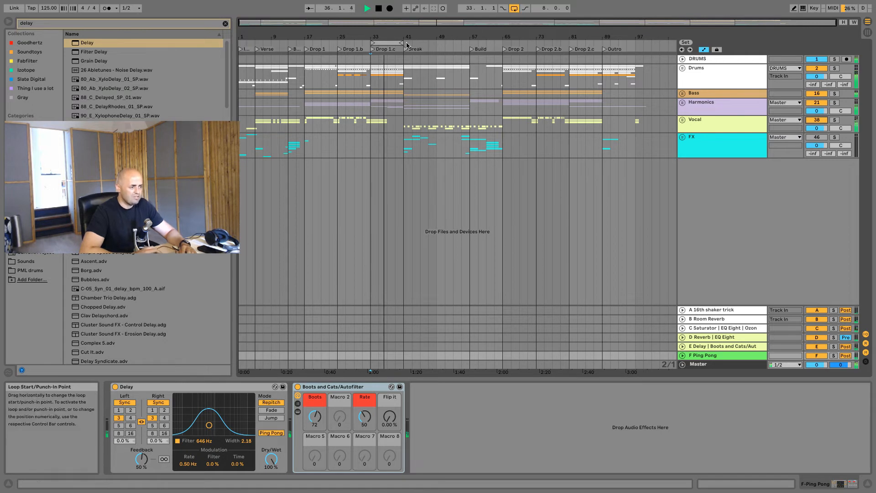
drag(404, 43, 467, 55)
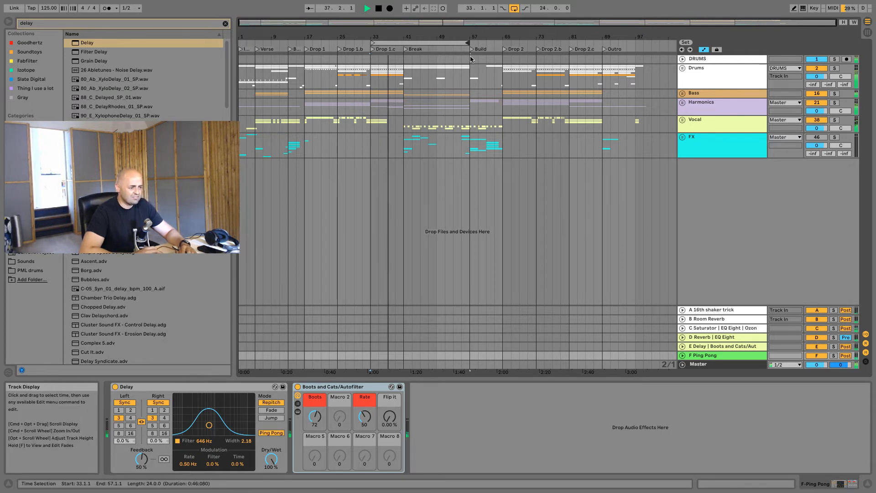
key(space)
drag(372, 42, 407, 67)
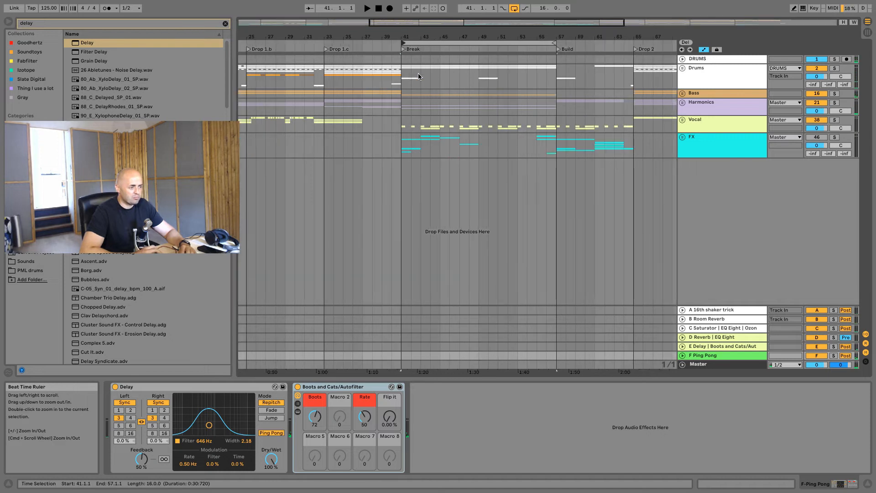
Expand the Harmonics group, play the Break and select the Arpy Ting track
click(683, 102)
key(space)
click(816, 182)
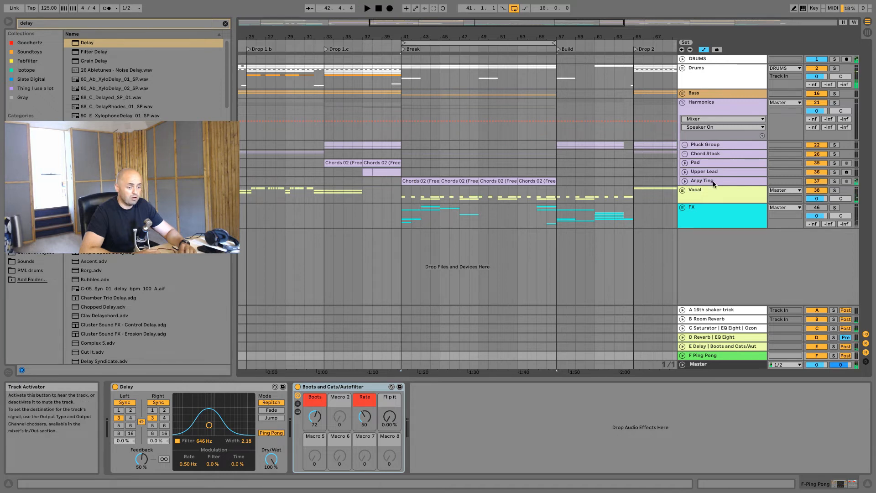
click(702, 181)
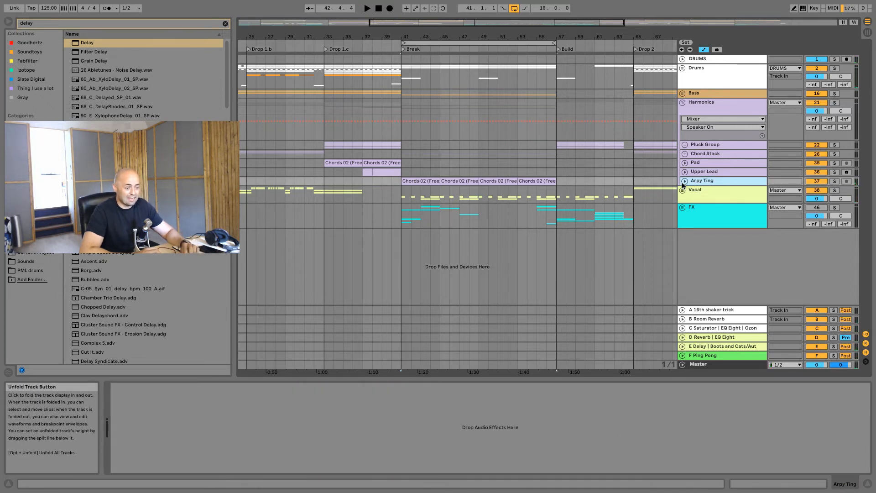
Unfold the Arpy Ting track and set its volume to -6.8 dB while playing the Break
click(683, 181)
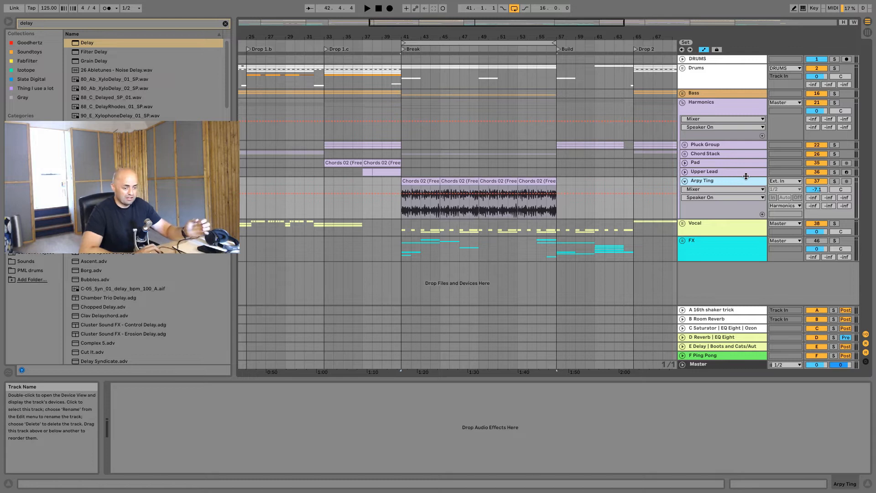
key(space)
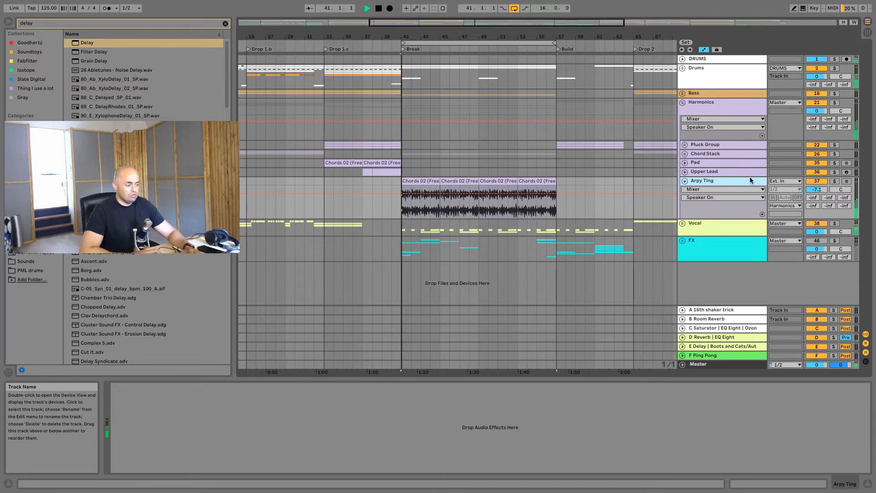
drag(816, 189, 816, 189)
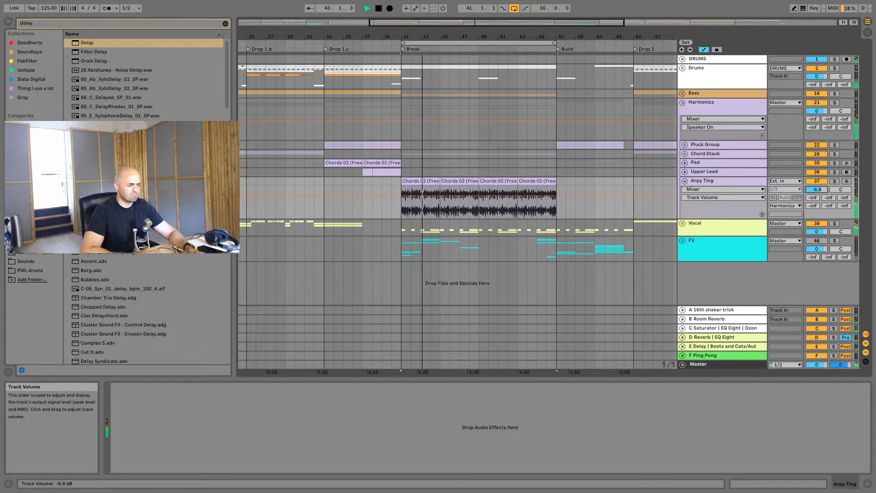
key(space)
Expand the Drums group and its Kick track, and show the whole arrangement down to the Arpy Ting track
click(682, 68)
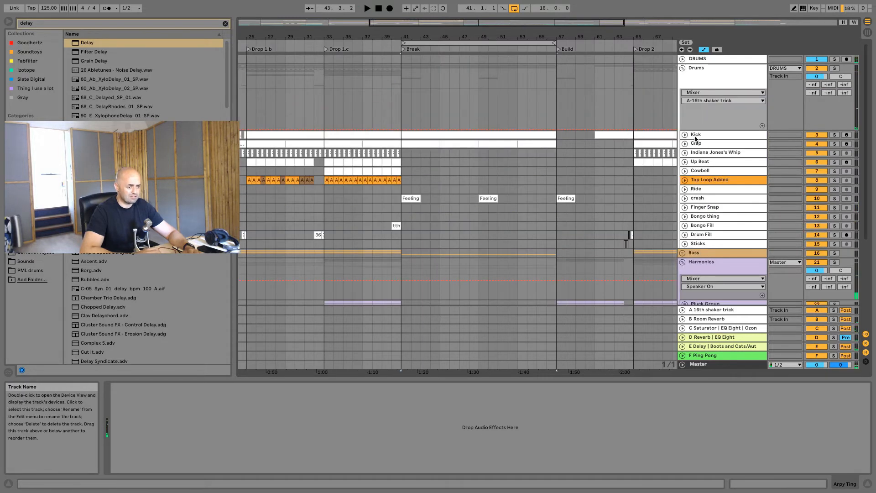
click(684, 135)
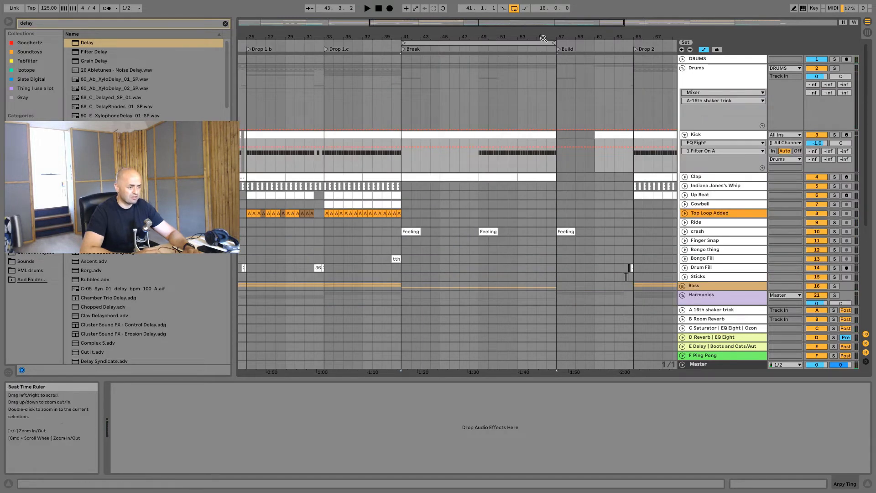
drag(544, 37, 544, 14)
scroll(535, 220, down, 6)
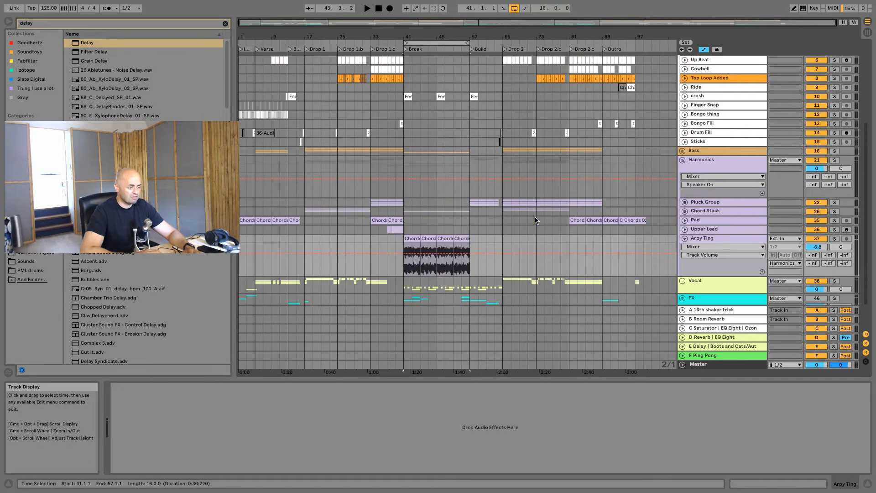
Expand the Chord Stack group, open its Low Layer and play the Break, folding the Low Layer once checked
click(685, 175)
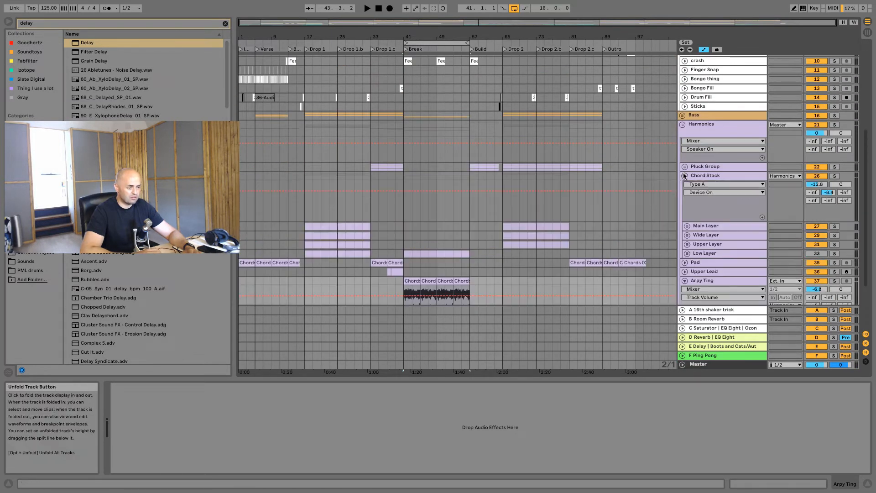
scroll(695, 212, down, 2)
click(718, 209)
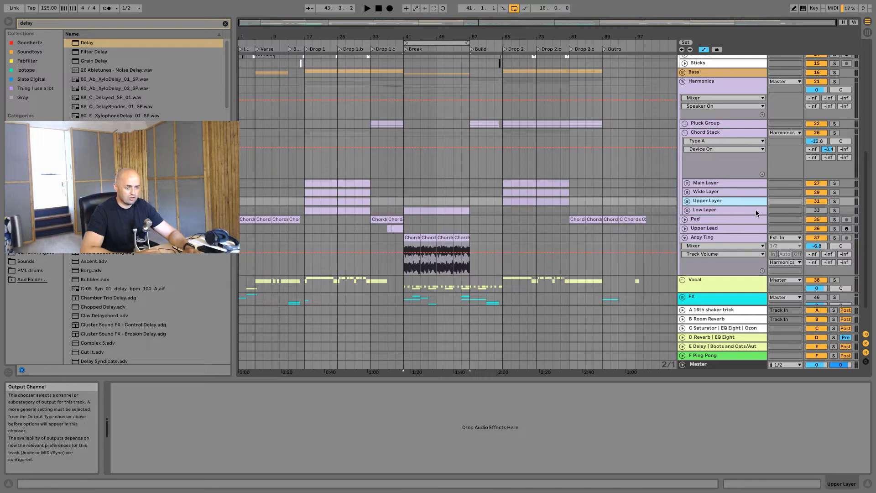
click(687, 210)
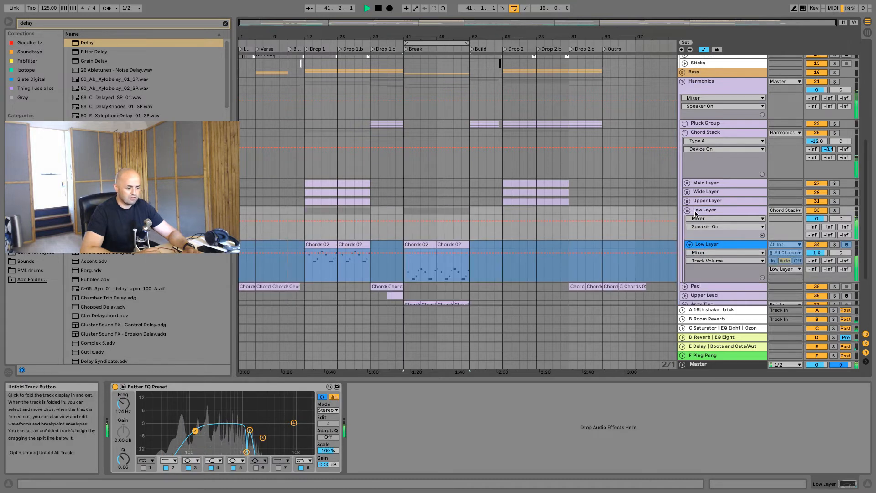
scroll(718, 211, down, 3)
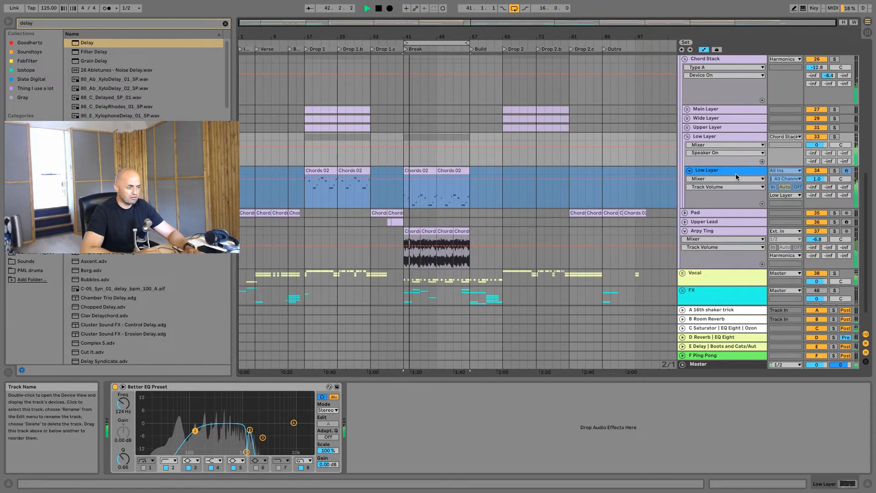
scroll(726, 165, up, 1)
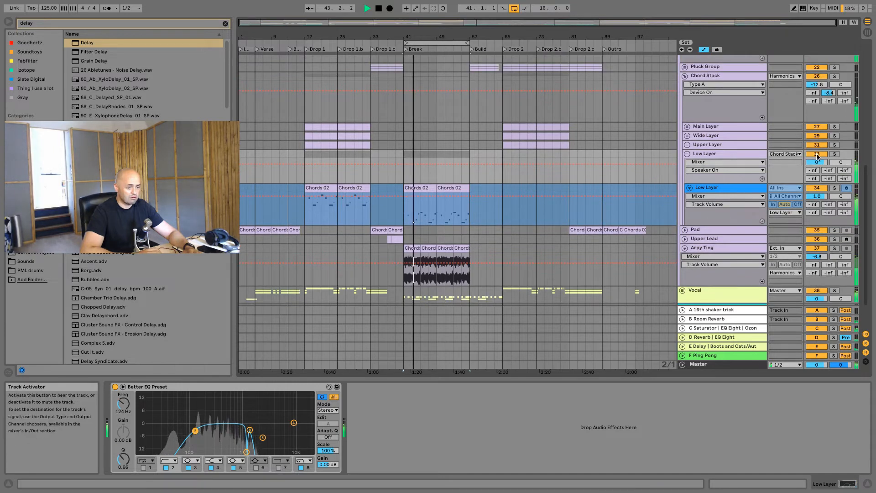
click(687, 156)
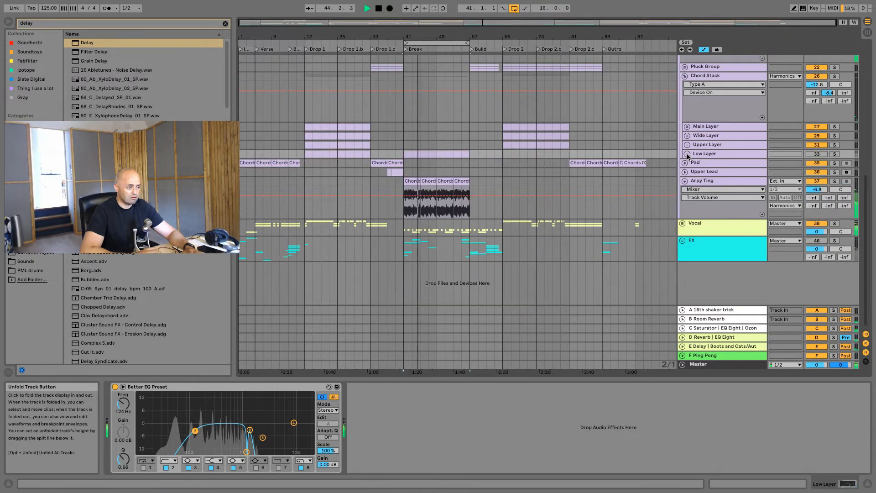
Expand the Bass group, play the Break and select the Mid Reese track and its group to inspect their devices
scroll(691, 167, up, 3)
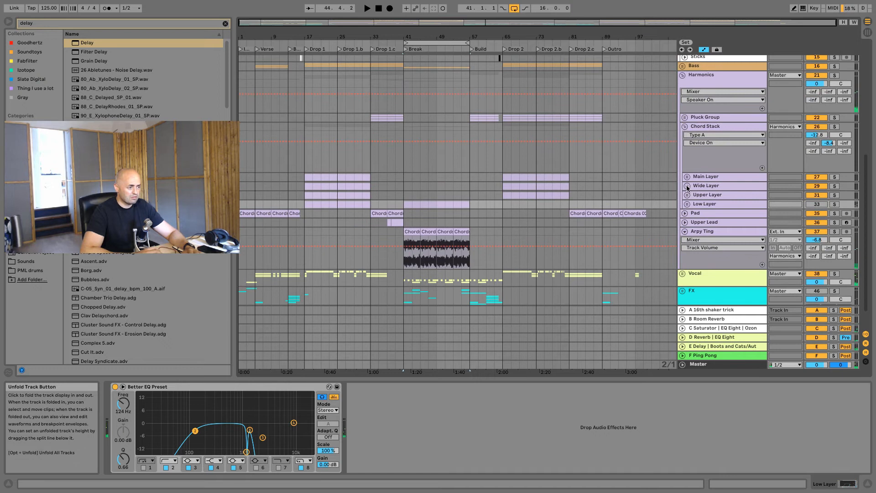
scroll(690, 186, up, 3)
click(683, 120)
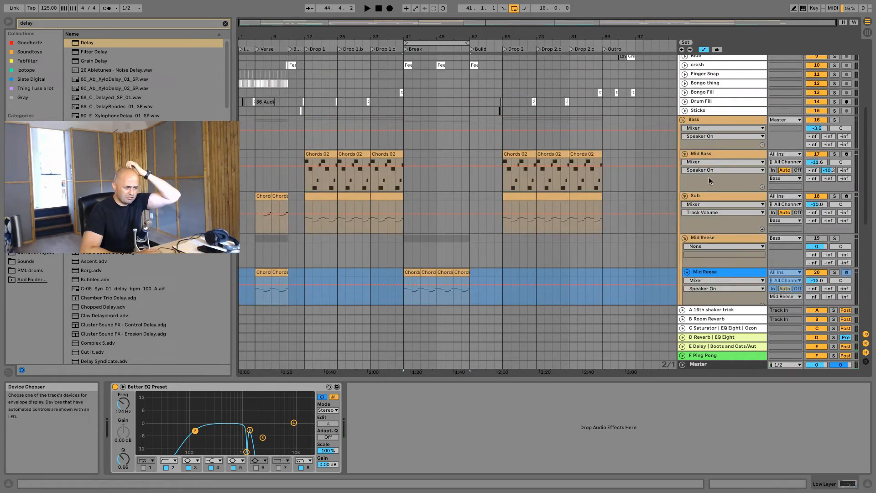
scroll(709, 177, down, 3)
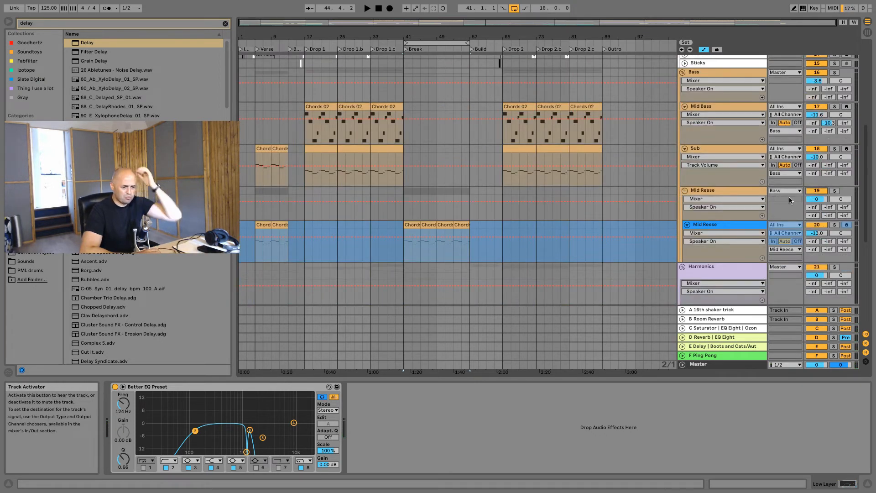
key(space)
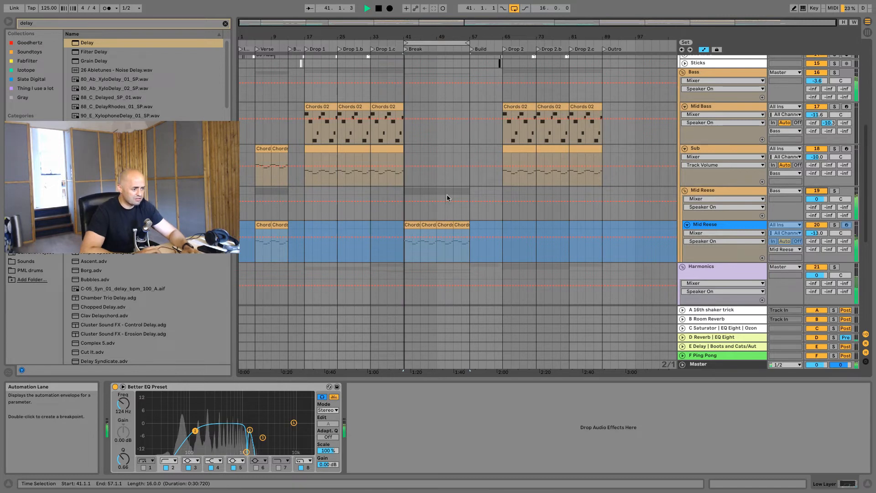
click(718, 225)
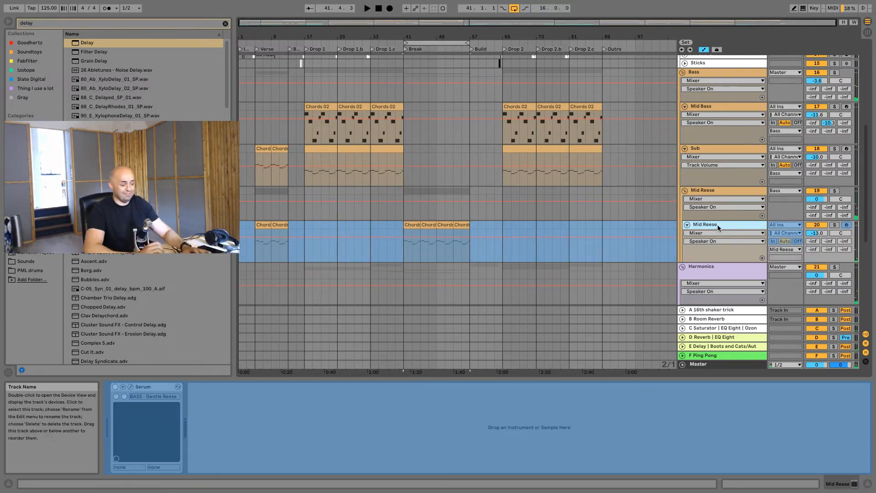
click(732, 190)
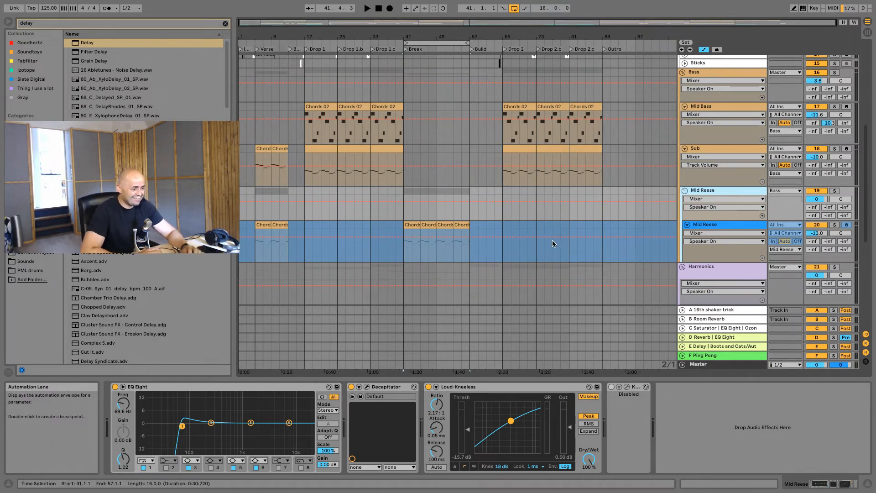
Unfreeze the Mid Reese track, turn off the reverb in its Serum effects and play the Break
right_click(711, 225)
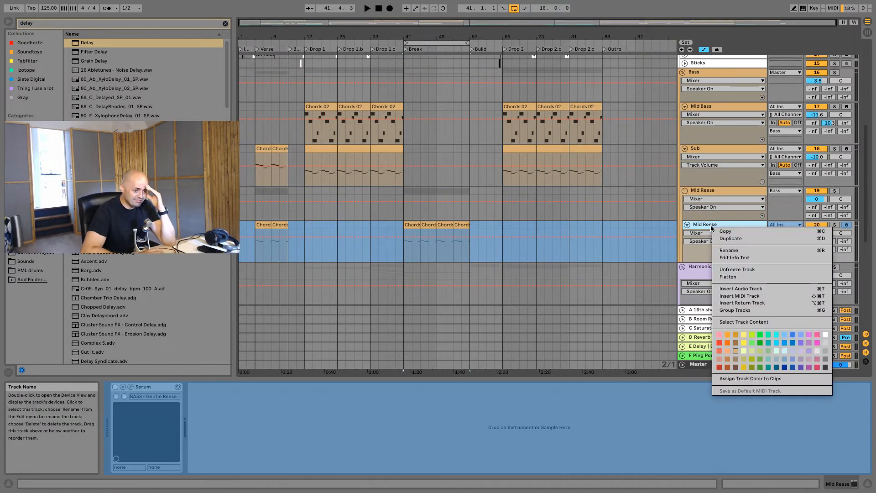
click(753, 269)
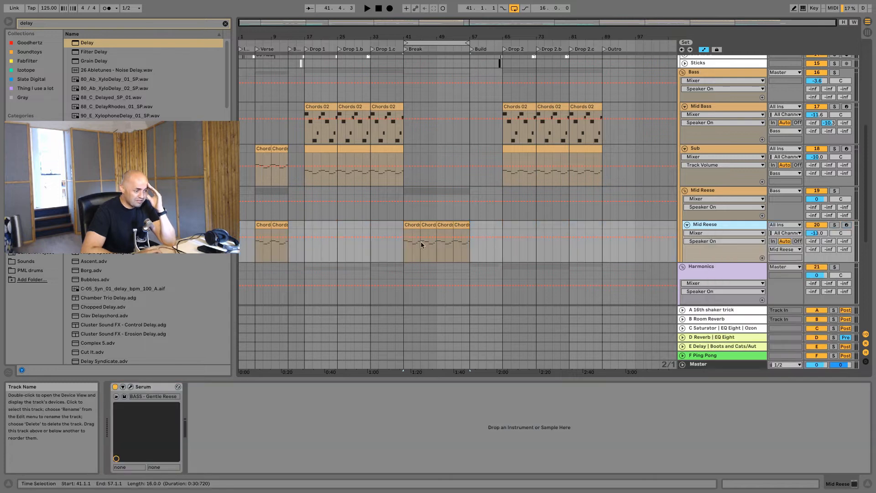
click(131, 388)
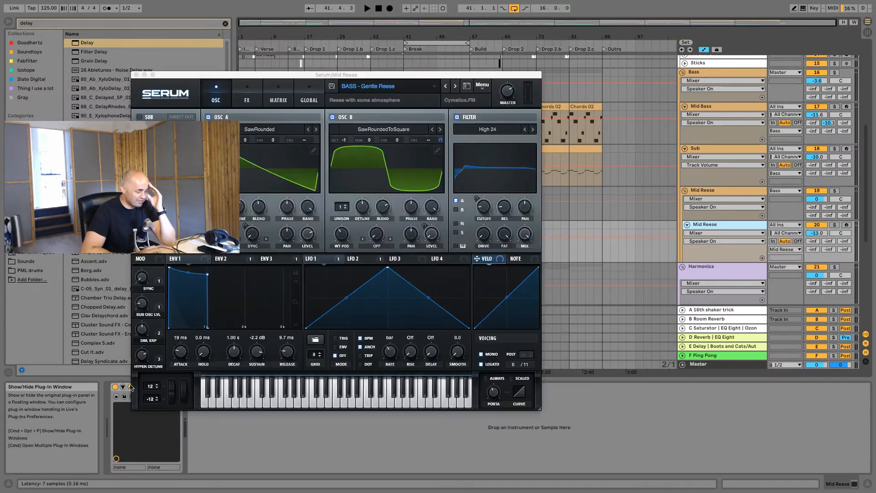
click(247, 101)
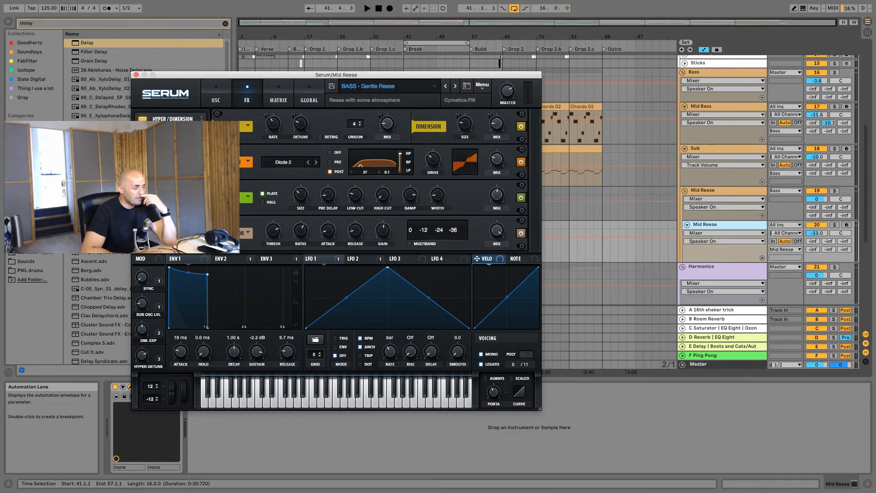
click(292, 182)
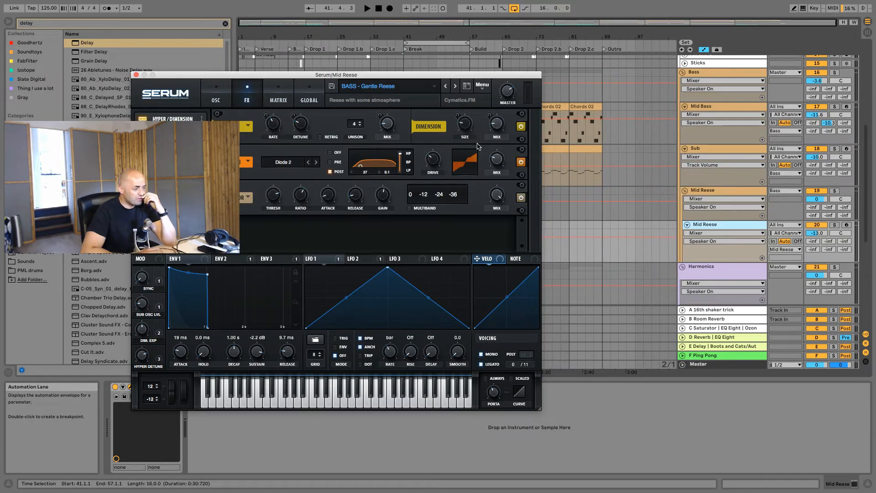
click(215, 98)
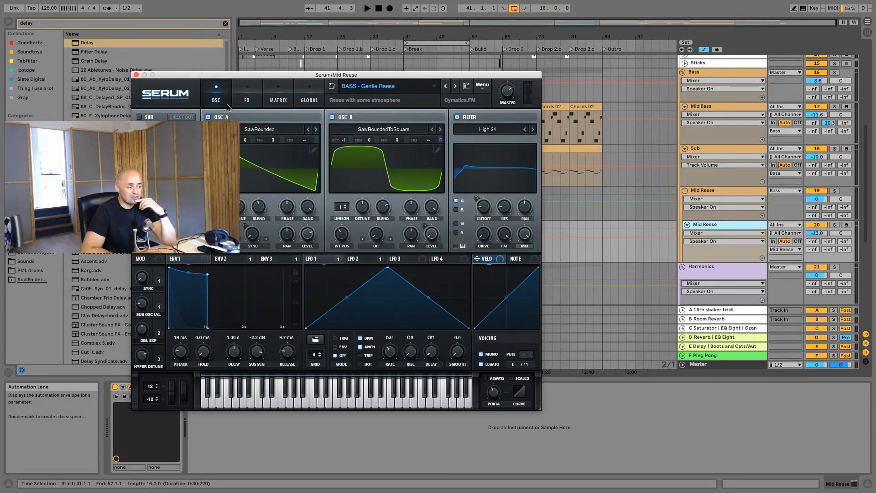
click(304, 101)
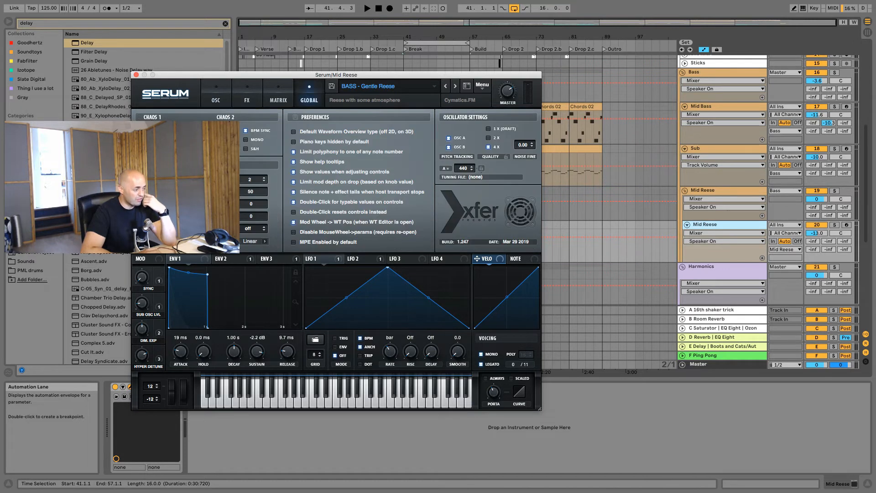
click(136, 75)
key(space)
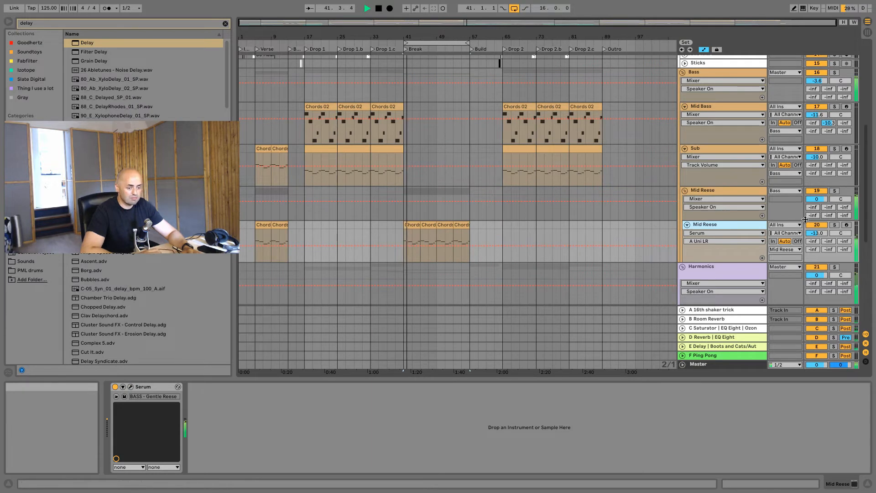
Combine the Mid Reese group's EQ Eight, Decapitator and Loud-Kneeless into one Audio Effect Rack and delete the disabled device
click(718, 188)
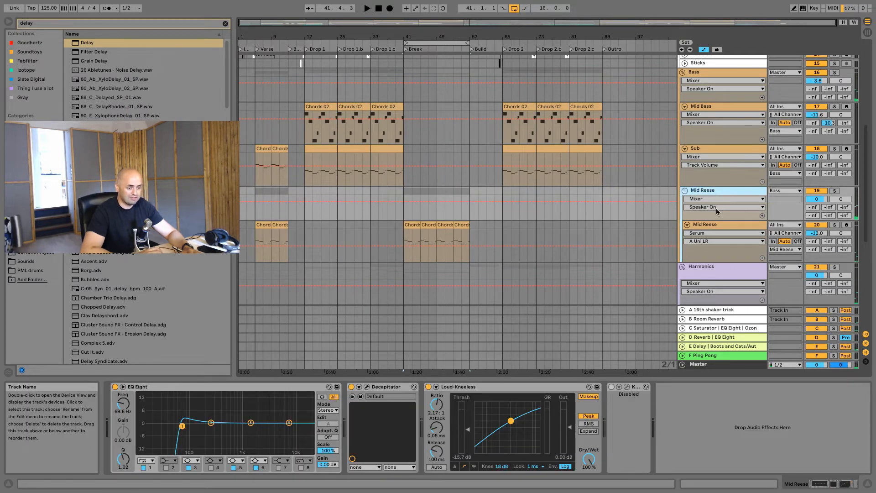
click(251, 386)
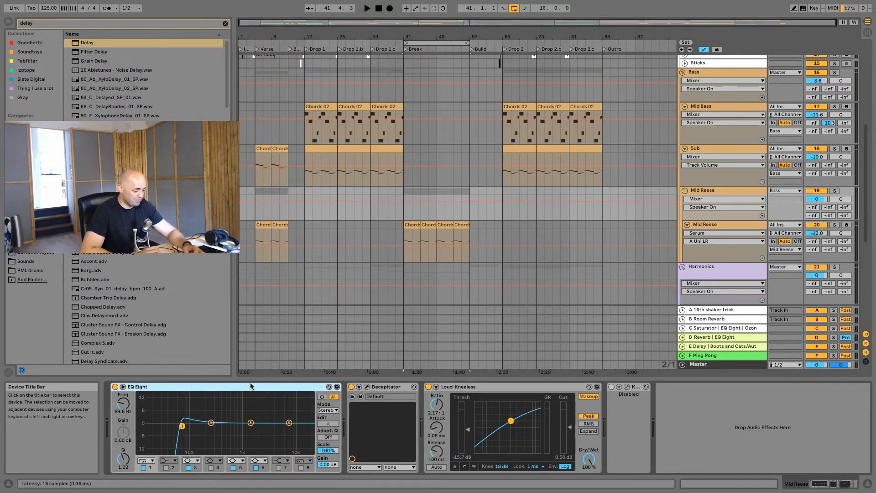
key(super+g)
drag(414, 388, 351, 396)
drag(487, 387, 416, 397)
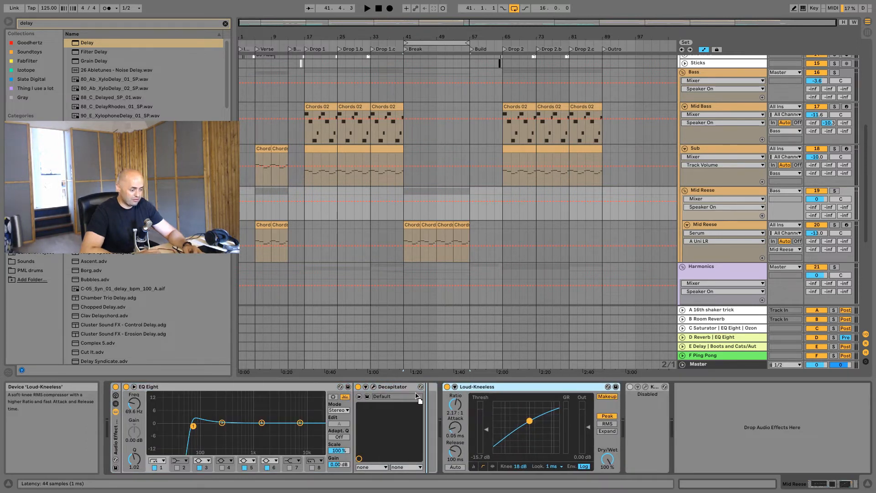
click(648, 390)
key(Delete)
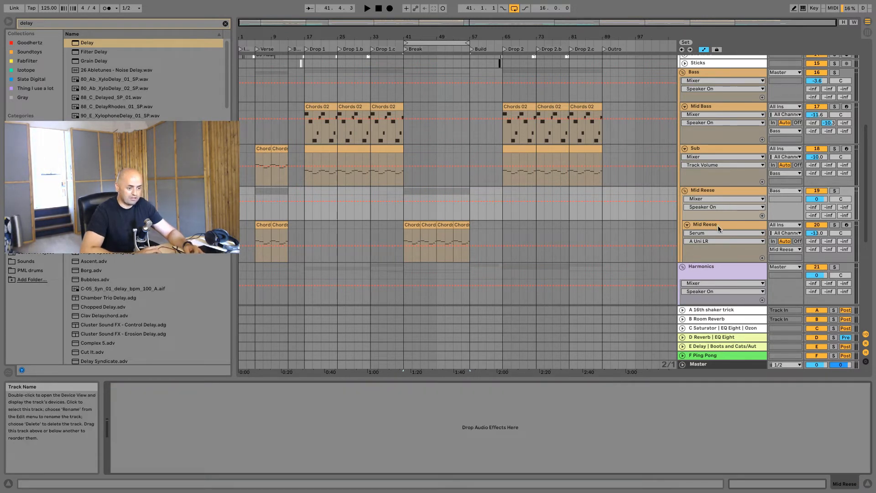
Move the effect rack onto the inner Mid Reese track after Serum and ungroup the Mid Reese group
click(718, 225)
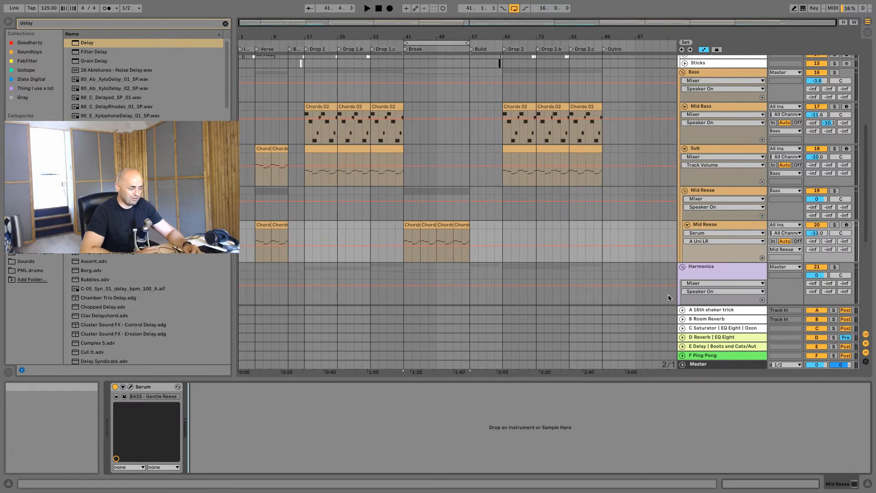
click(704, 190)
right_click(705, 198)
click(741, 277)
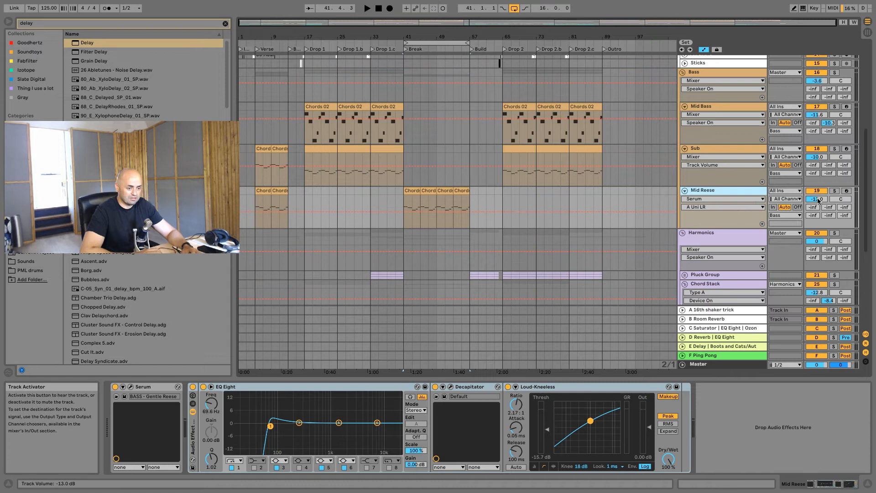
Set the Mid Reese track's volume to -16.4 dB and audition the start of the Break
drag(816, 199, 816, 207)
key(space)
key(space)
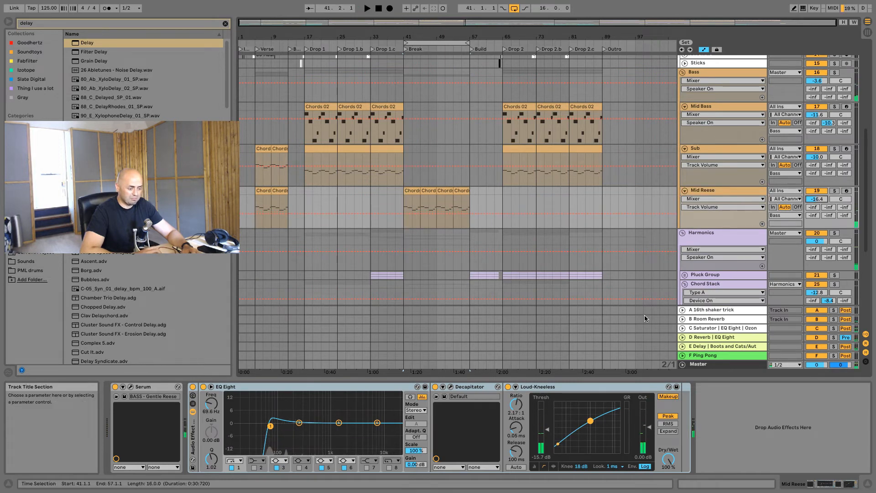
Delete the Loud-Kneeless compressor from the Mid Reese rack, switch off Decapitator and play the Break
click(541, 388)
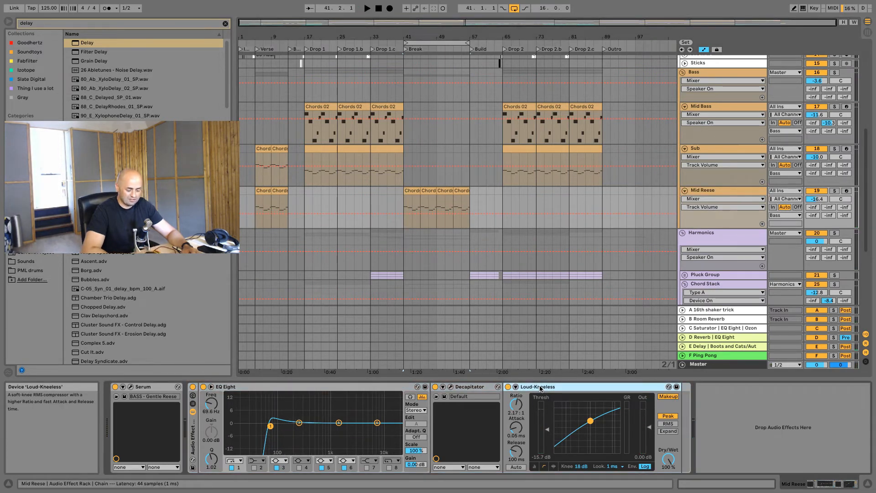
key(Delete)
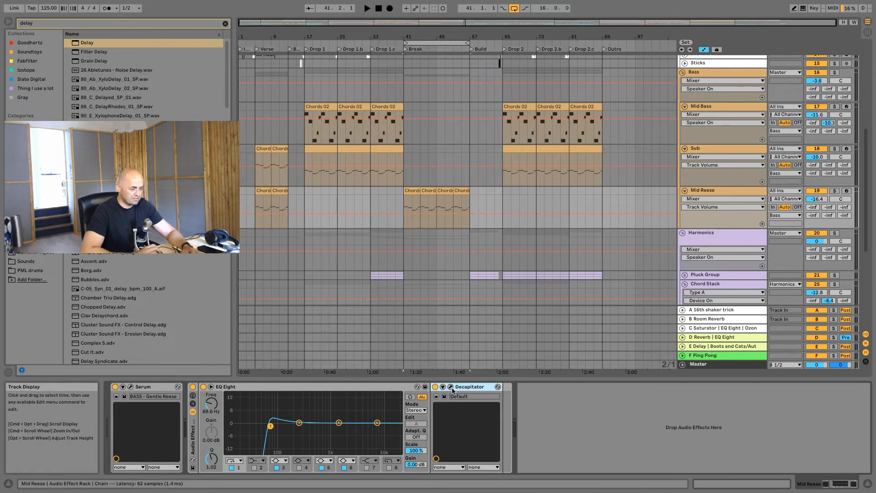
click(435, 387)
key(space)
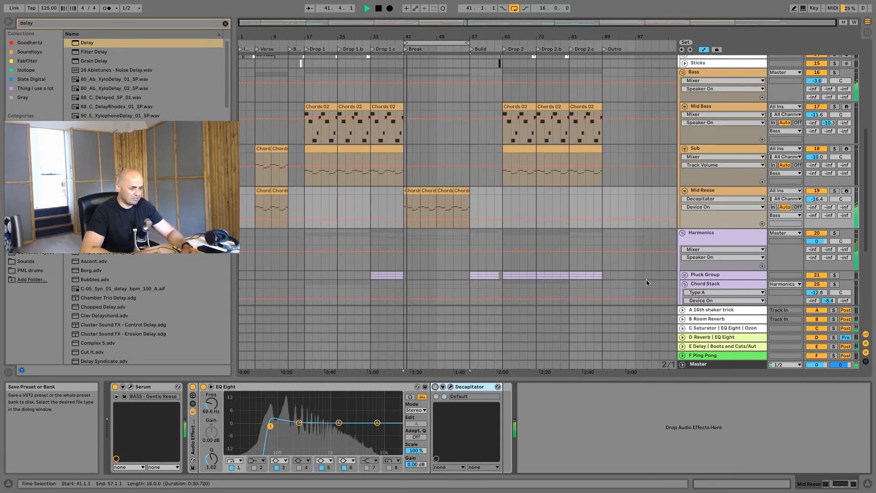
Set the Mid Reese track's volume to -18.2 dB and show the Bass group's devices before stopping playback
drag(823, 198, 823, 206)
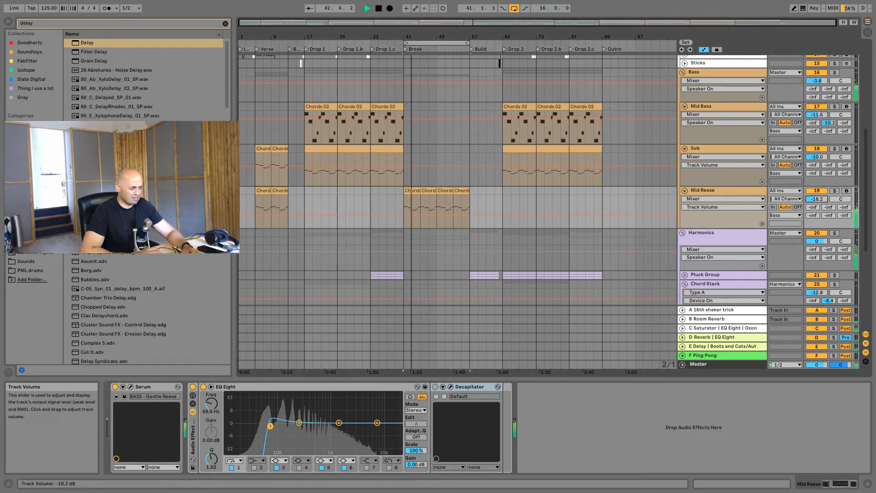
click(743, 73)
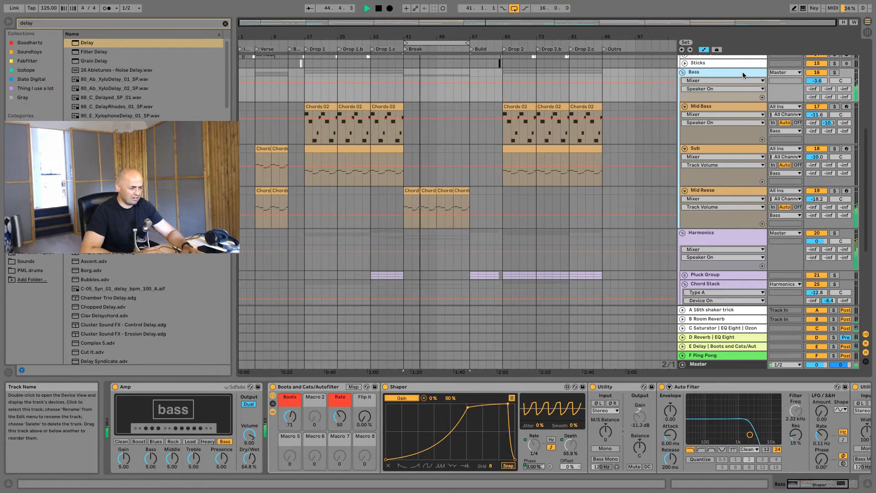
key(space)
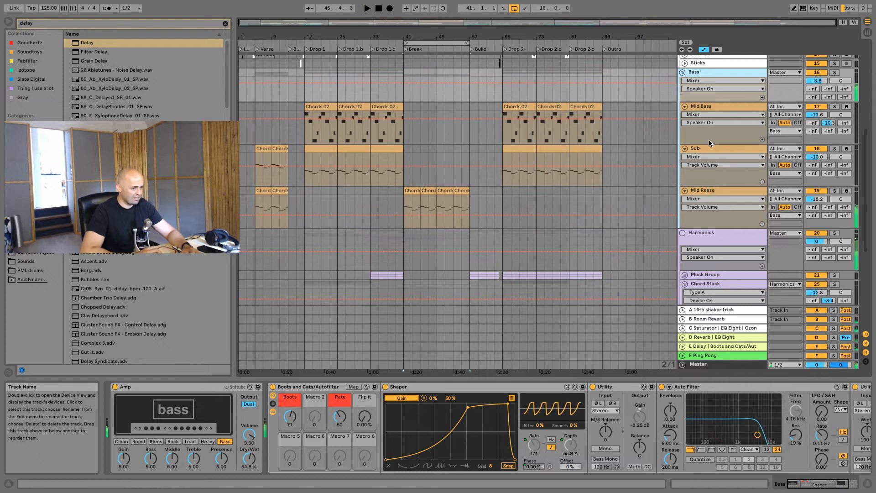
Group the Mid Bass and Sub tracks together inside the Bass group and reselect the Bass group
click(709, 148)
shift+click(710, 108)
click(706, 73)
click(706, 107)
shift+click(703, 150)
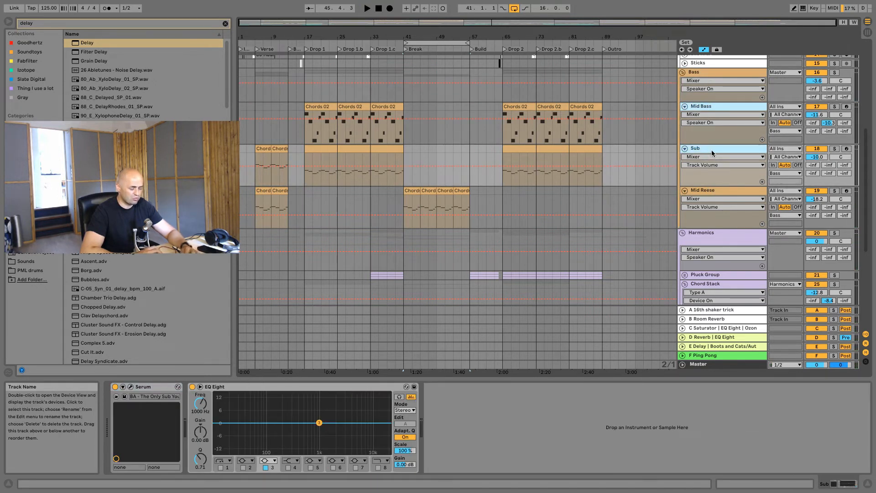
key(ctrl+g)
click(718, 73)
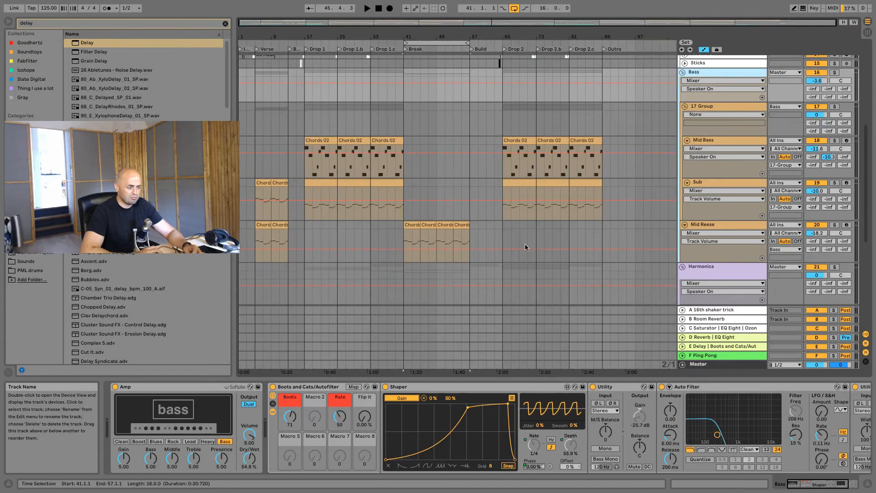
Group the Bass group's effects into one Audio Effect Rack and move that rack onto the nested 17 Group
click(179, 386)
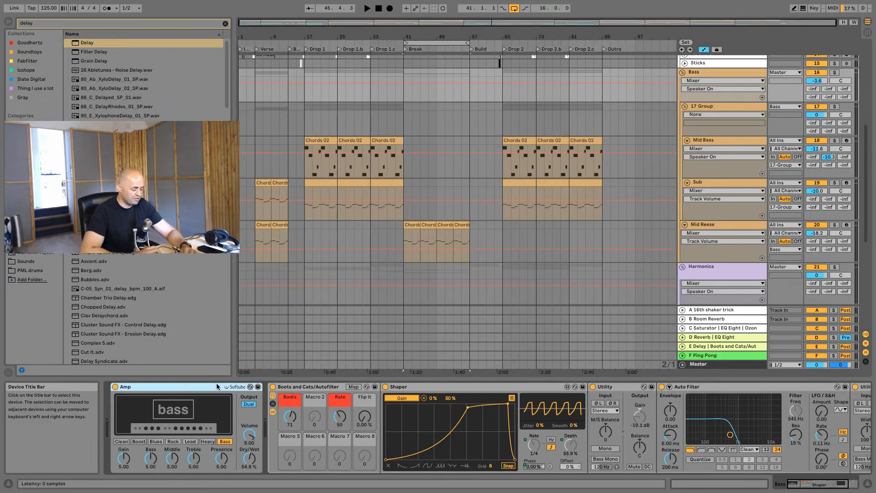
key(ctrl+g)
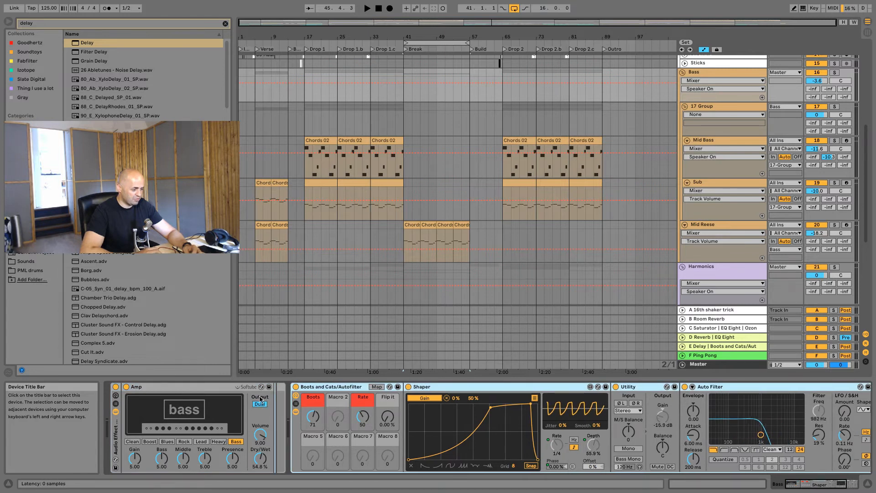
drag(831, 483, 690, 472)
click(118, 439)
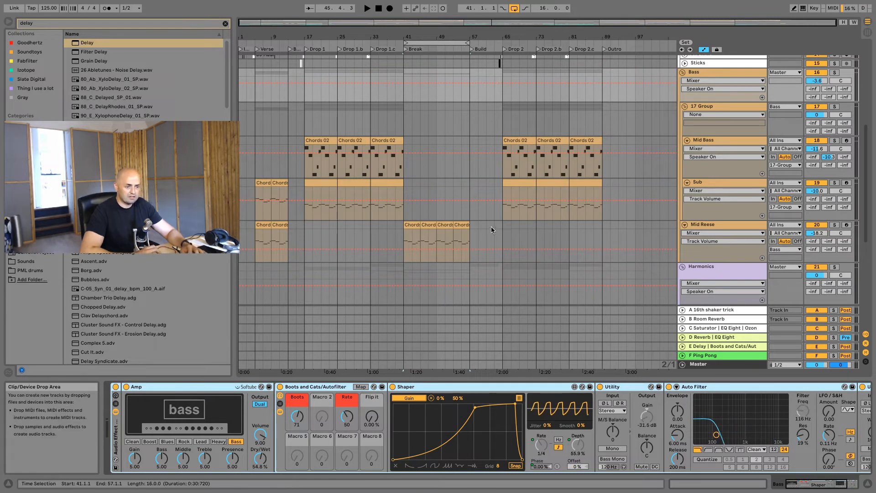
click(727, 106)
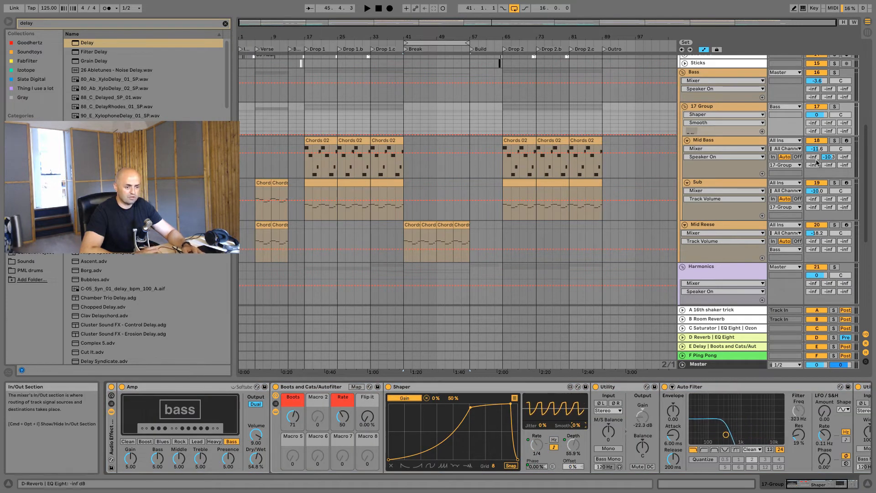
Set the nested 17 Group's volume to -3.6 dB and reset the parent Bass group's volume to 0 dB
click(820, 115)
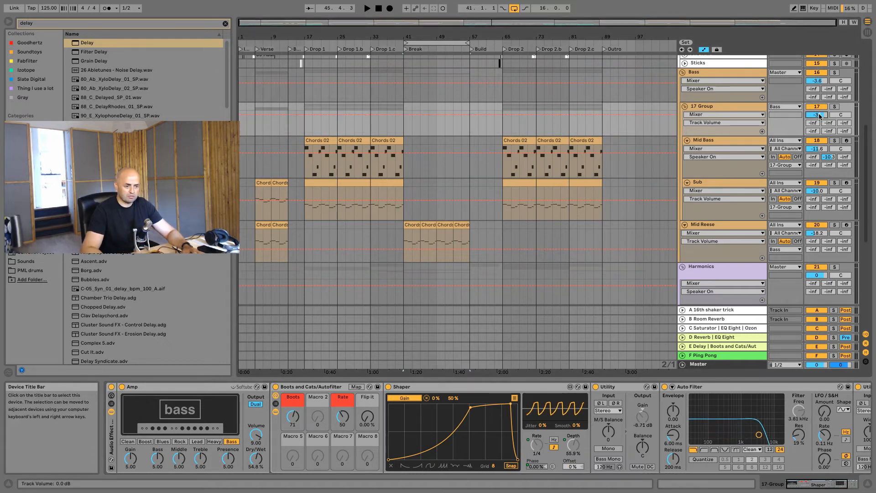
double_click(817, 80)
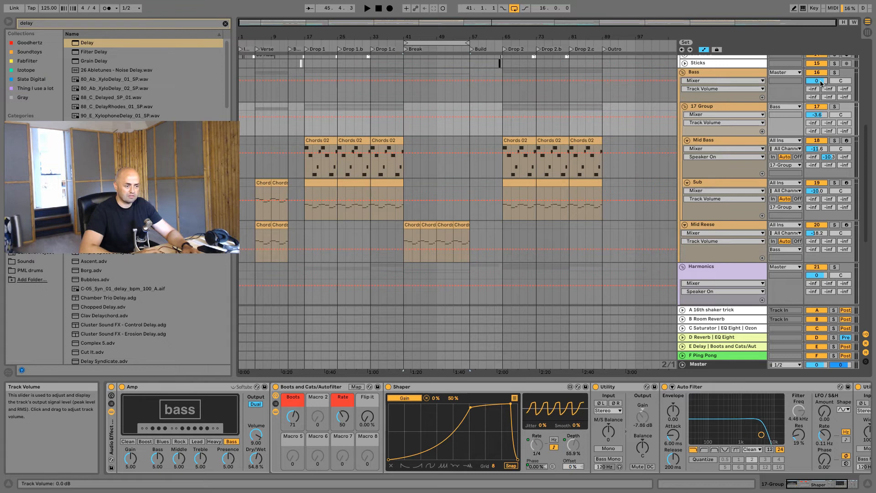
Rename the nested 17 Group as Main Bass and fold it
click(714, 105)
key(ctrl+r)
text(Ma)
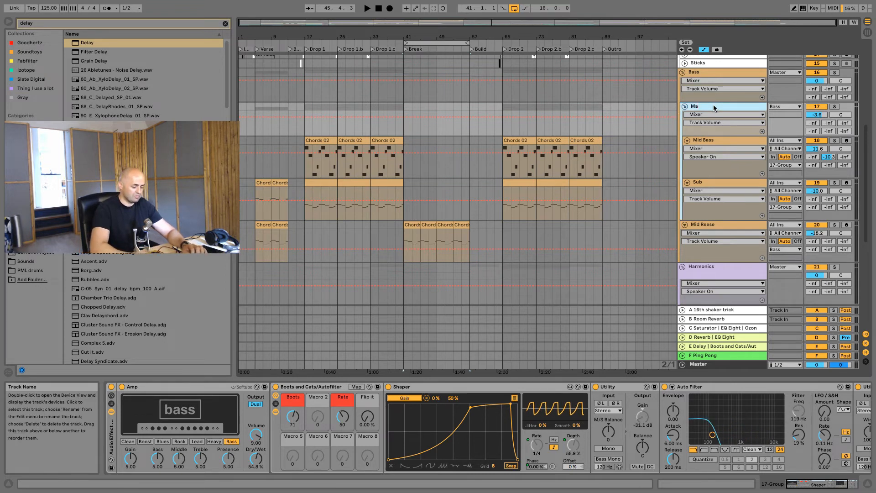
text(in Bass)
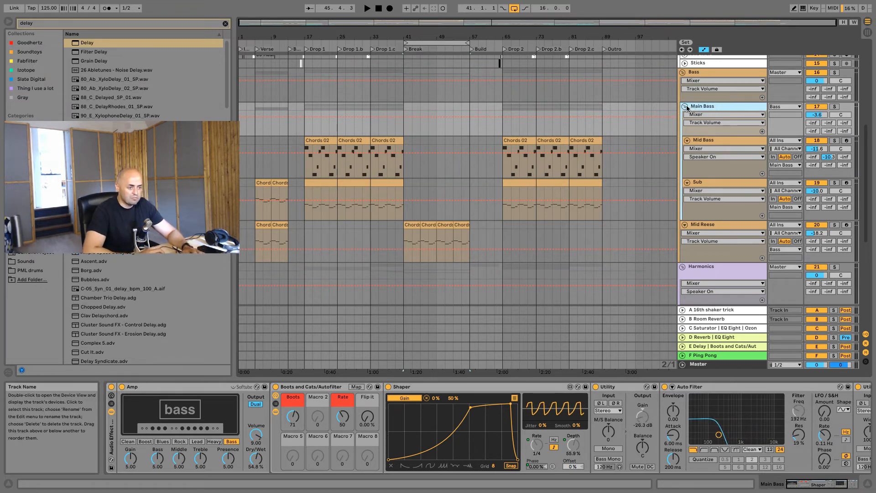
key(Return)
click(685, 107)
Set the Mid Reese track's volume to -16.6 dB while auditioning the Break
click(702, 115)
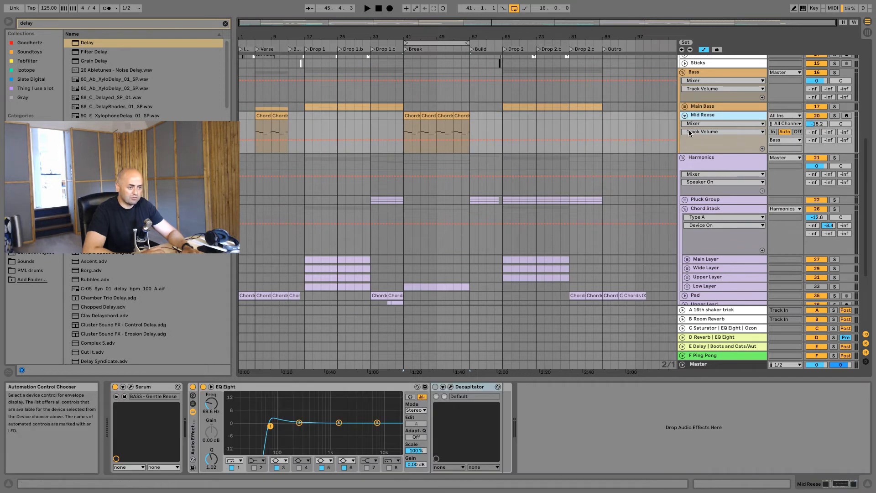
key(space)
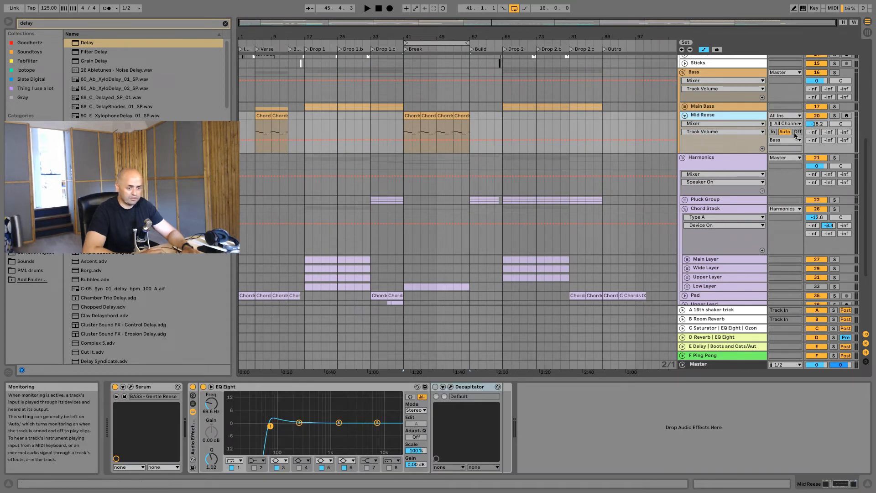
drag(820, 125, 820, 118)
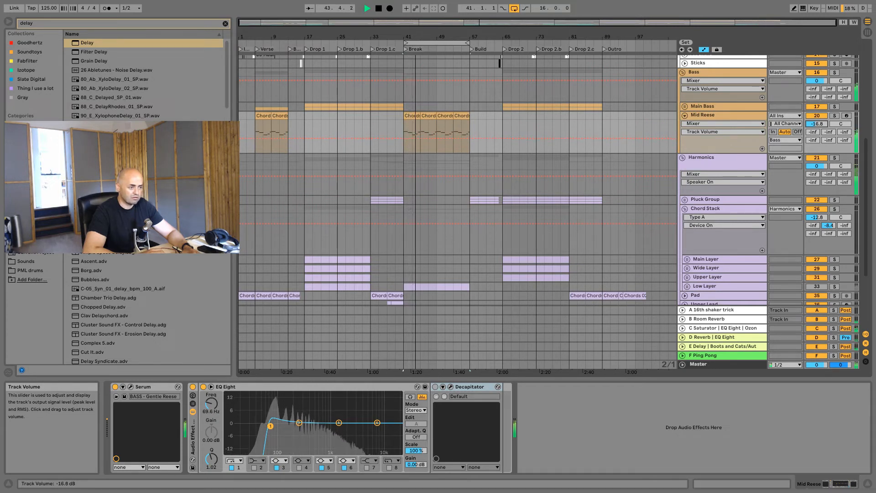
key(space)
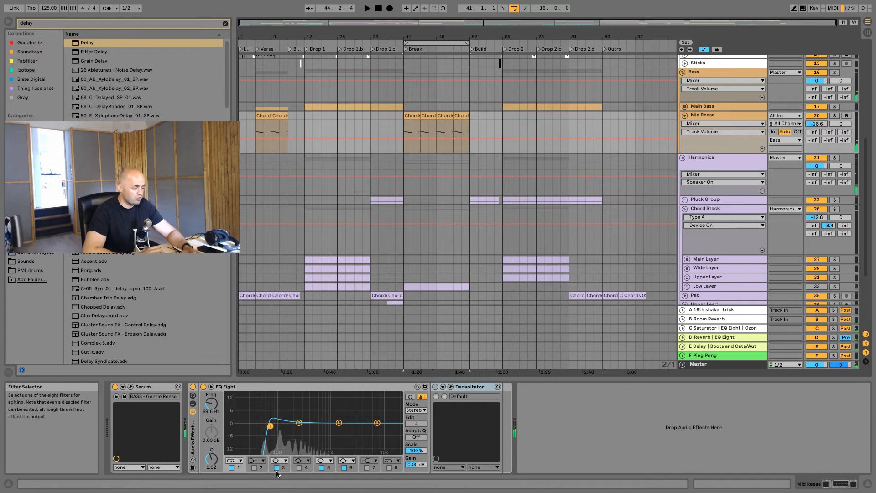
Set filter 1 of the Mid Reese EQ Eight to 57.4 Hz with Q 0.47, and switch all its filters off
click(322, 467)
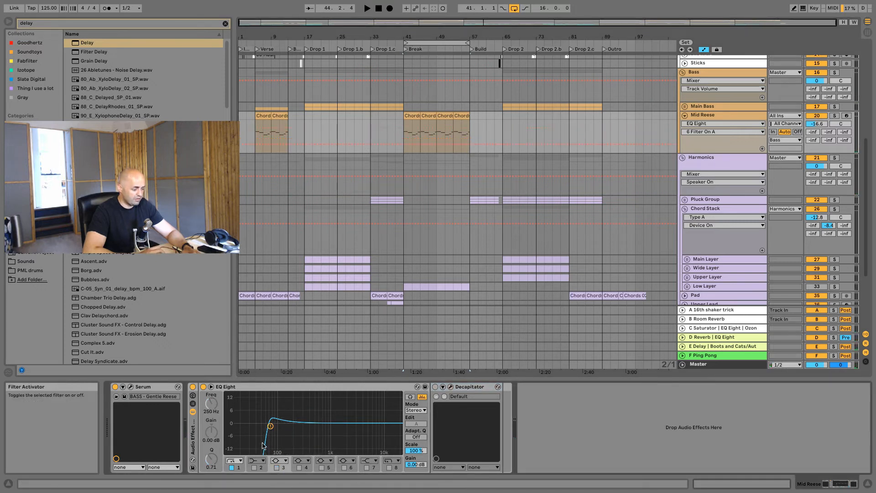
drag(270, 426, 267, 434)
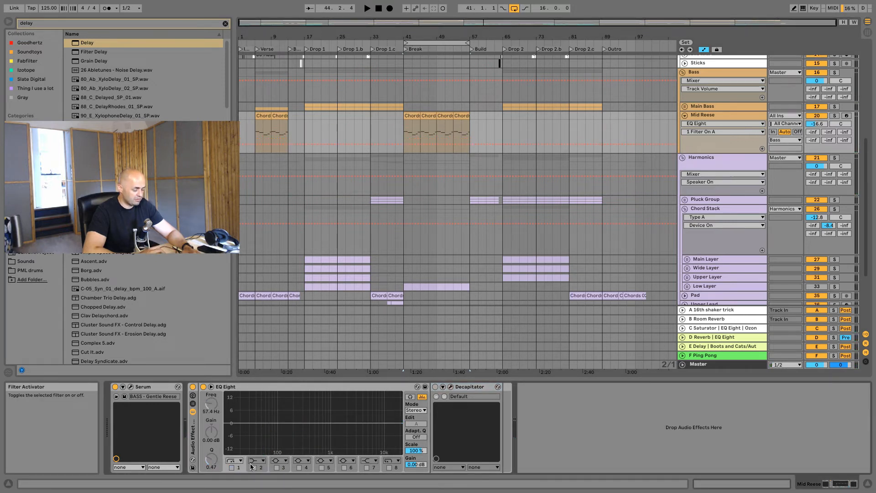
Fold the Arpy Ting track and the Harmonics group, reselect Mid Reese and play the Break
scroll(709, 273, down, 5)
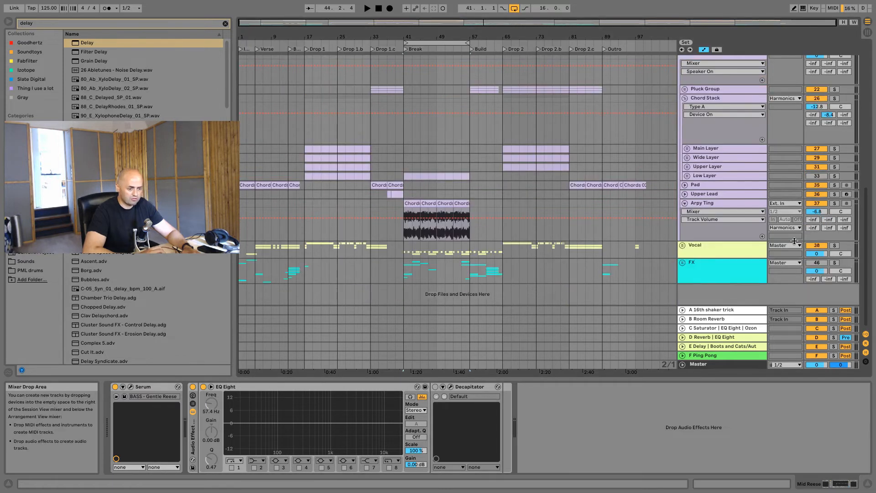
click(685, 203)
scroll(690, 173, up, 3)
click(683, 120)
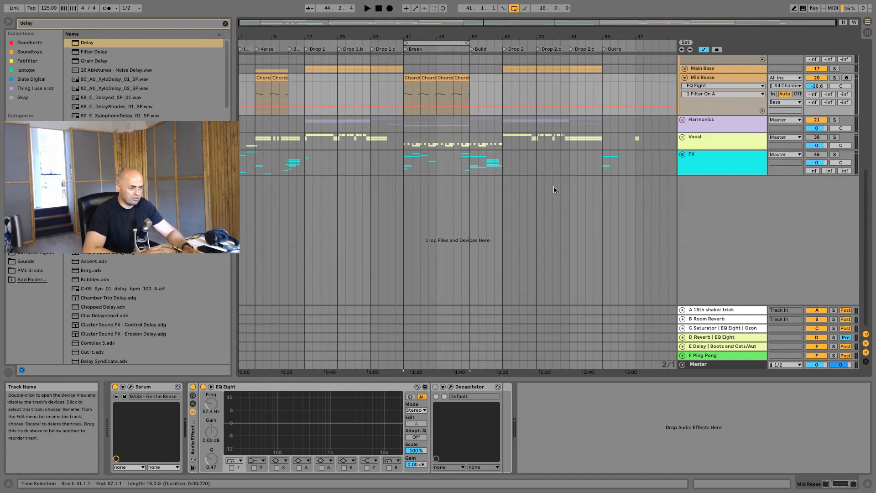
scroll(554, 186, up, 3)
click(746, 156)
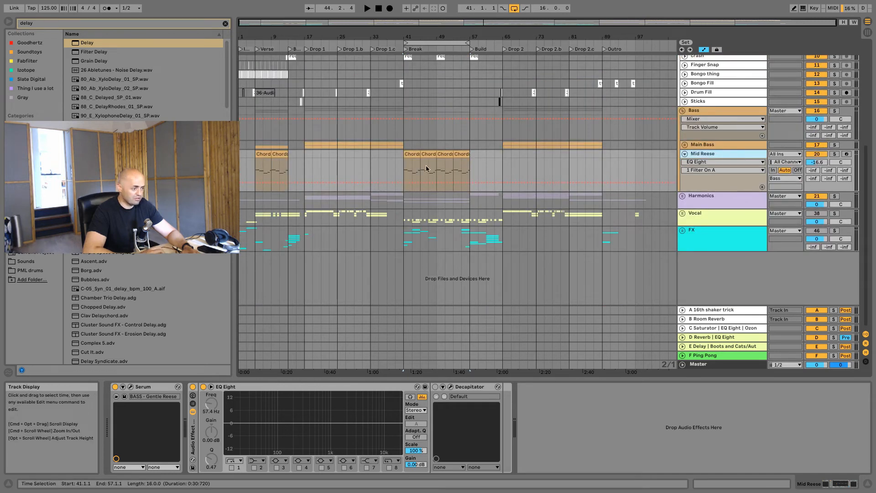
key(space)
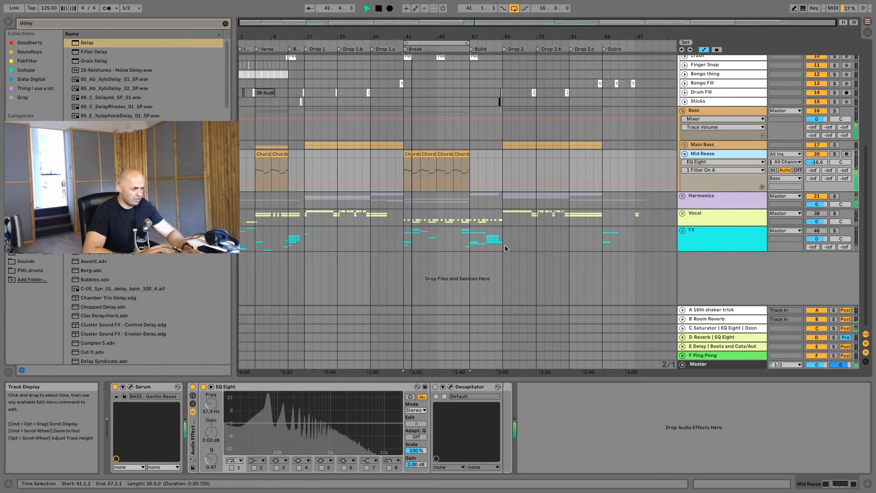
Move the Mid Reese EQ Eight out of its effect rack to sit directly after Serum
scroll(506, 243, up, 1)
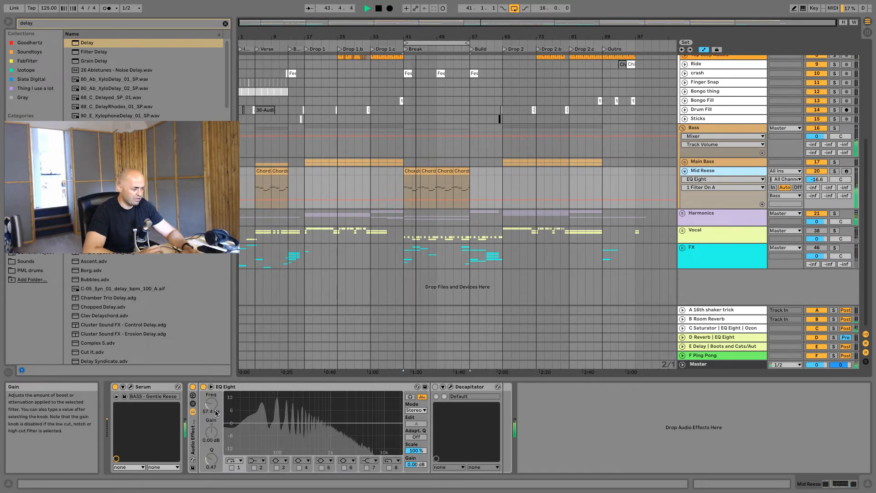
click(231, 389)
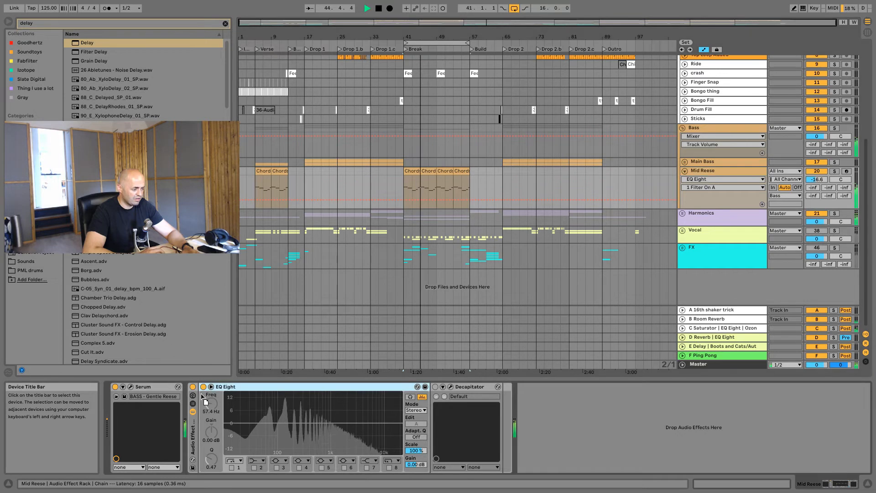
drag(183, 397, 183, 397)
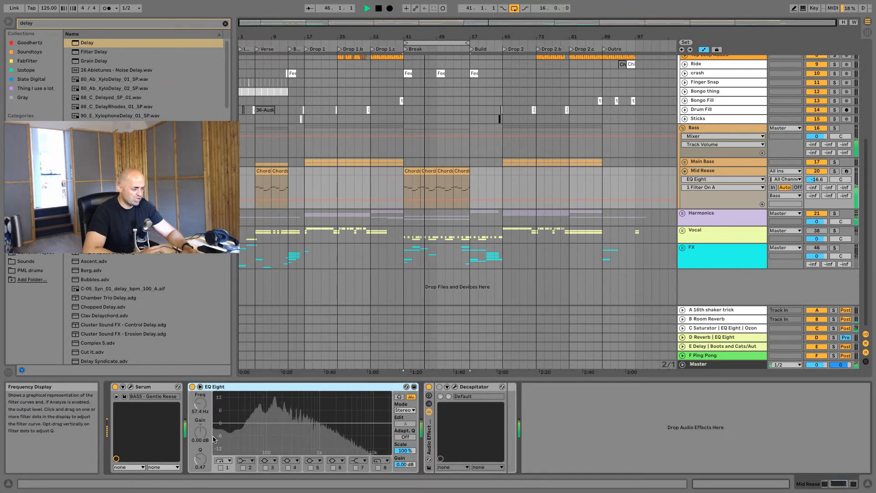
Try a low-shelf cut of -8.55 dB at 102 Hz on filter 2 of the Mid Reese EQ Eight
click(243, 467)
drag(267, 423, 267, 440)
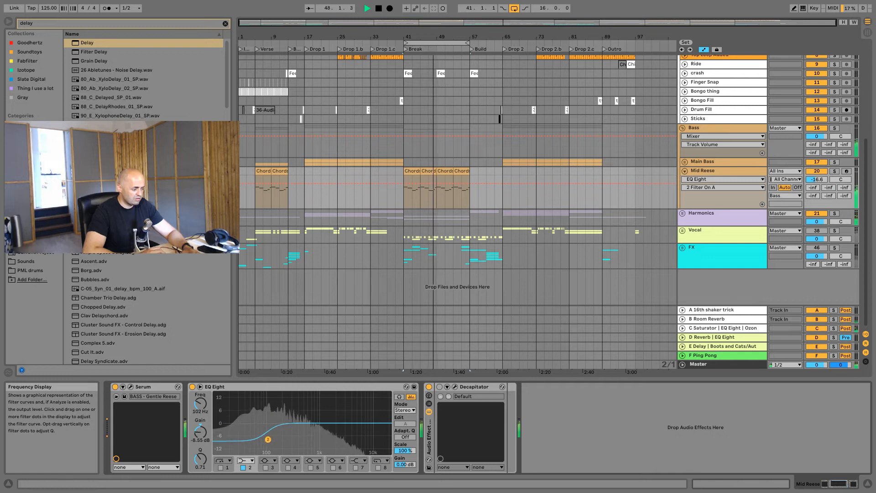
click(243, 468)
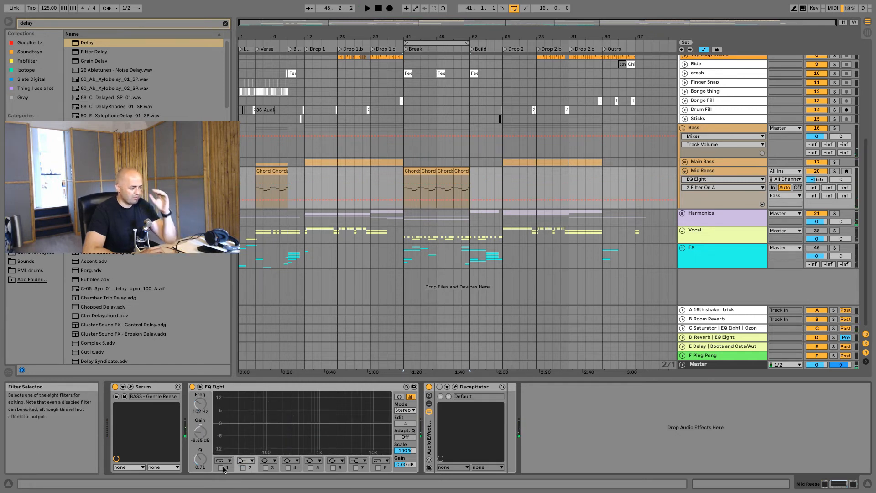
Enable low-cut filter 1 on the Mid Reese EQ Eight, set it to 62.6 Hz with Q 0.36, and play the Break
click(221, 468)
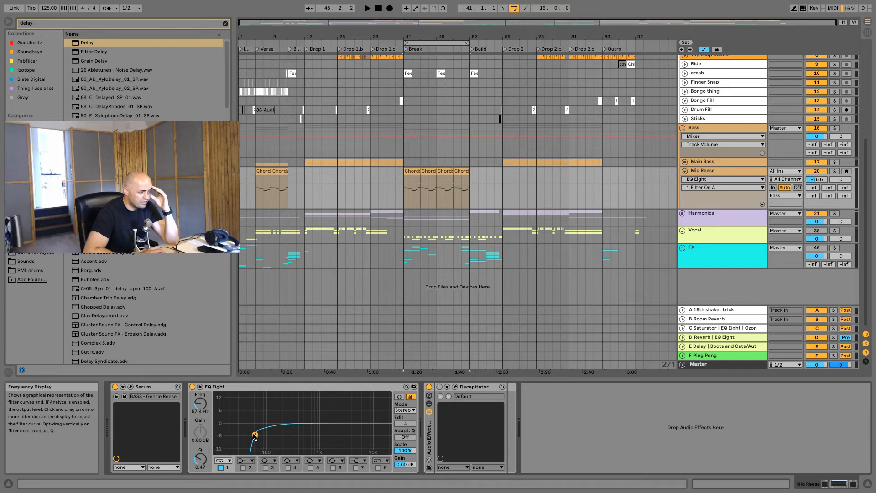
scroll(479, 197, up, 3)
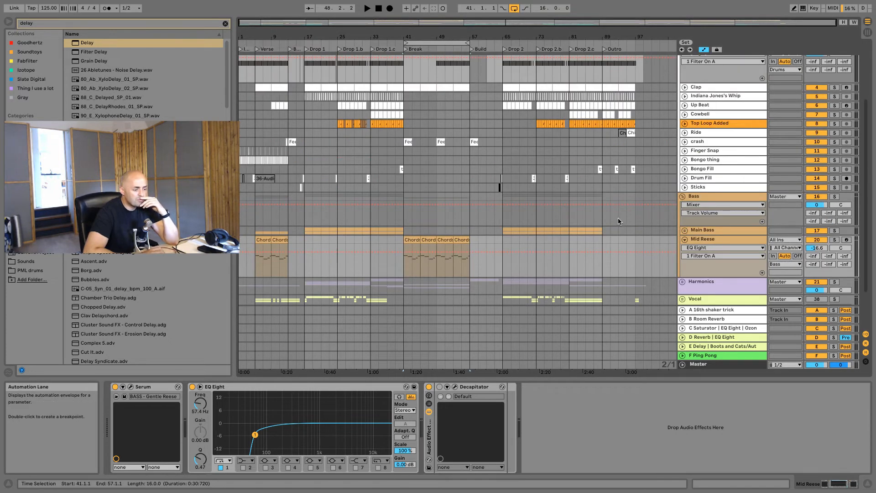
scroll(619, 218, up, 3)
scroll(619, 217, down, 4)
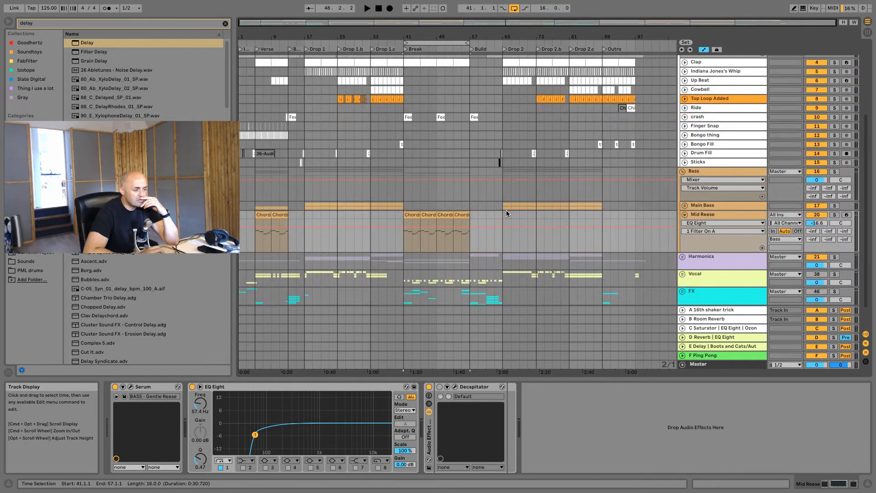
drag(255, 435, 257, 437)
key(space)
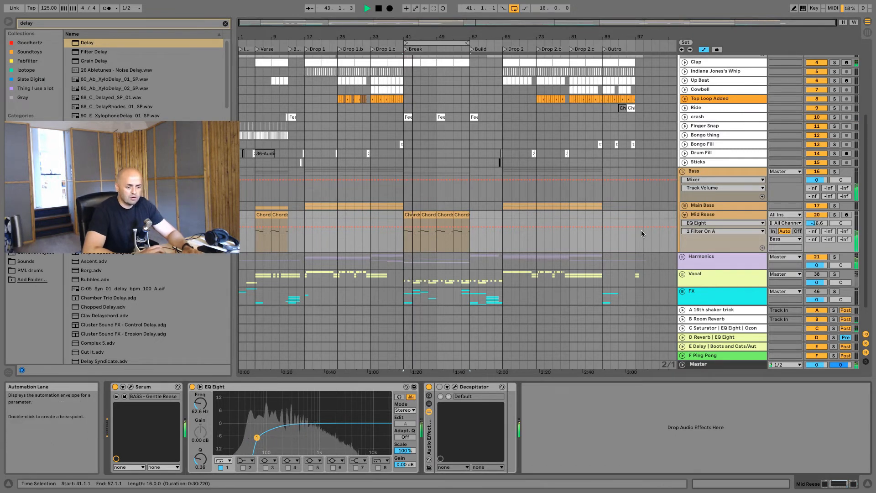
Pan the Mid Reese track to 5L during playback and stop the song
click(727, 215)
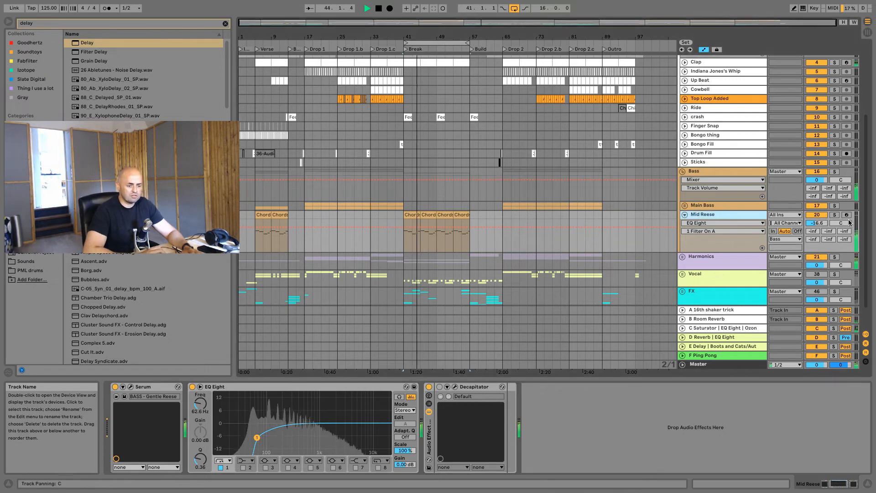
drag(841, 223, 841, 225)
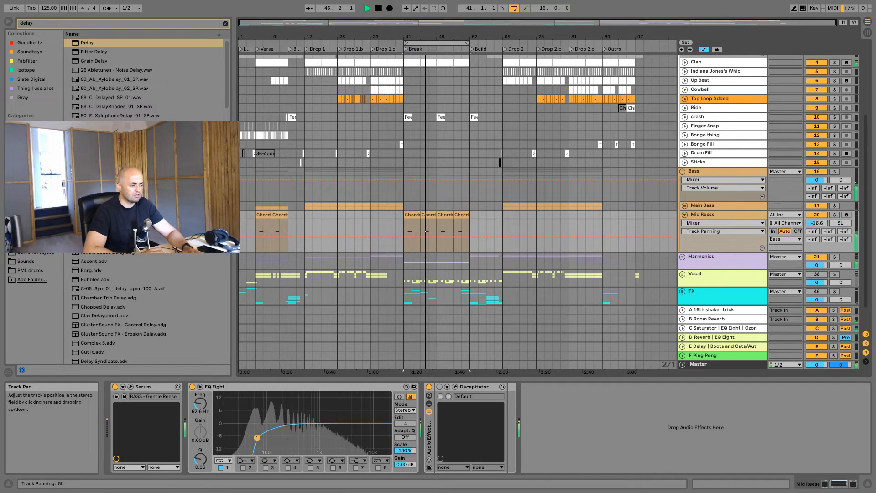
key(space)
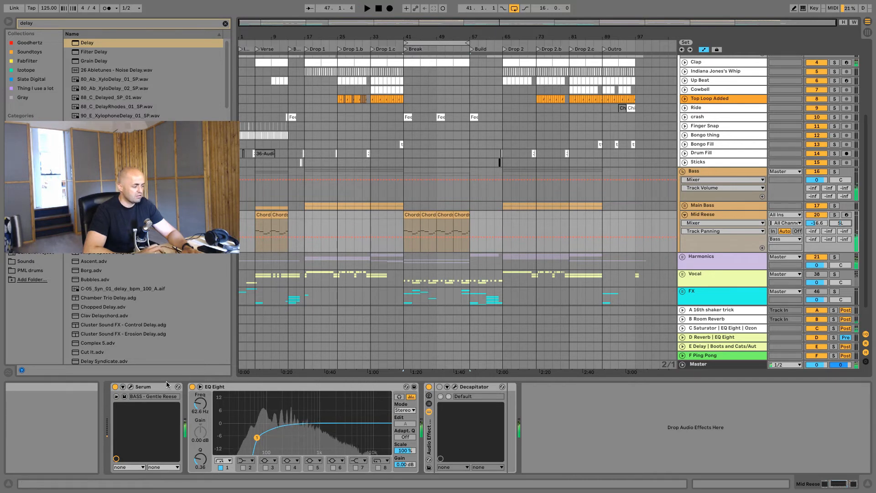
Examine the Mid Reese patch's oscillator, FX, matrix and global settings in Serum, and close the plug-in window
click(130, 387)
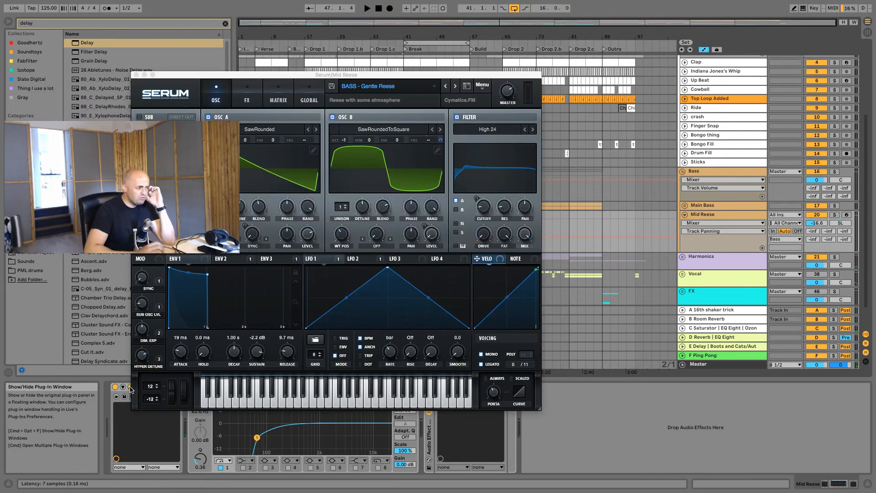
click(251, 86)
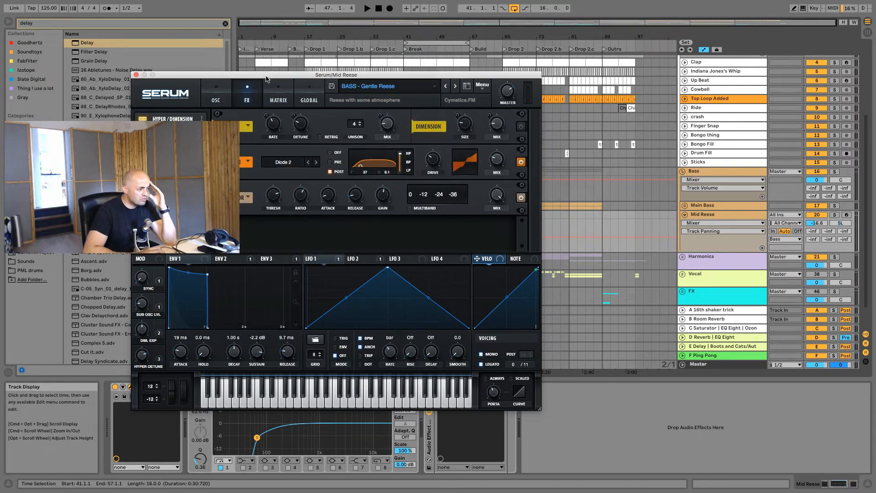
drag(266, 77, 370, 103)
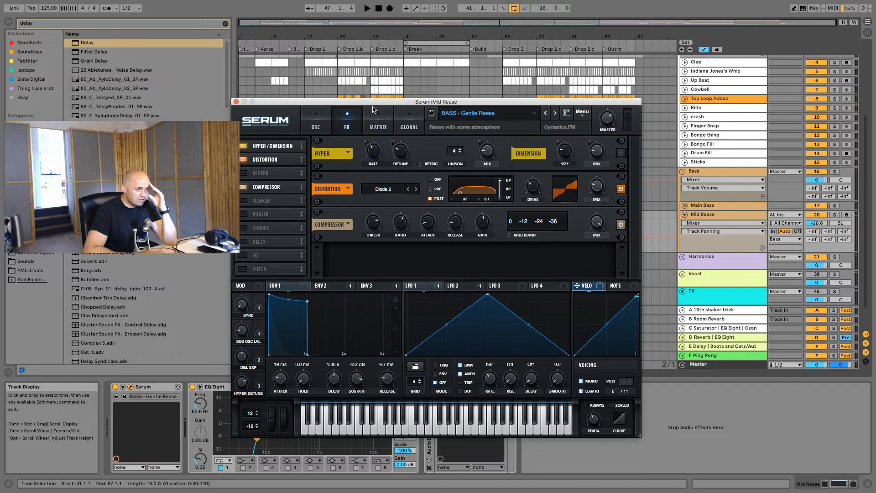
click(379, 118)
click(403, 118)
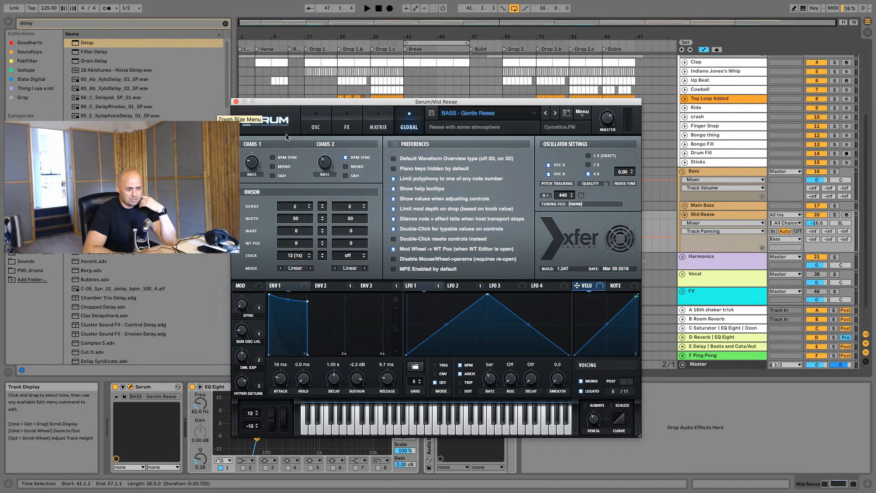
click(236, 102)
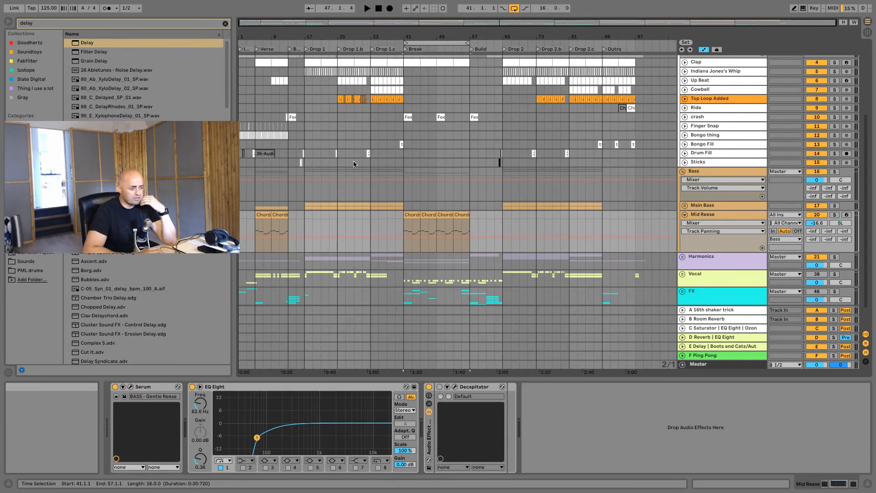
Add a Utility after the EQ Eight on Mid Reese, narrow its width to 51%, and audition the Break
click(724, 217)
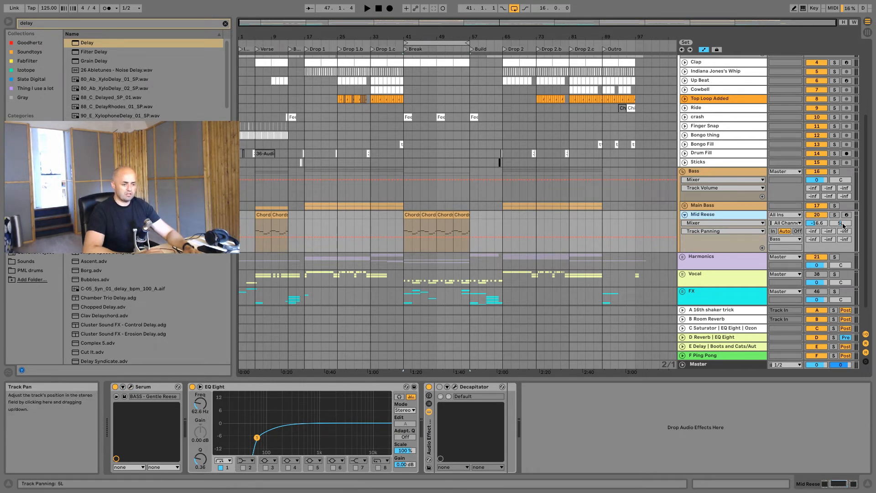
click(132, 27)
text(uti)
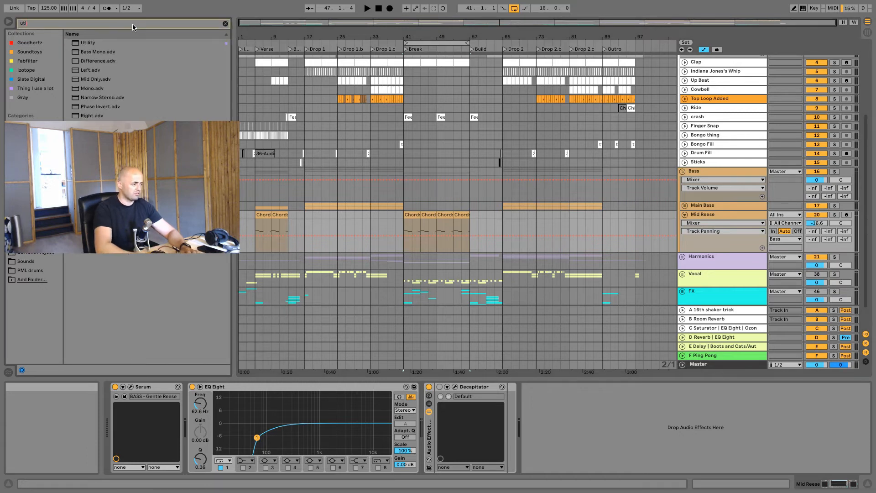
drag(95, 41, 135, 87)
drag(456, 489, 418, 457)
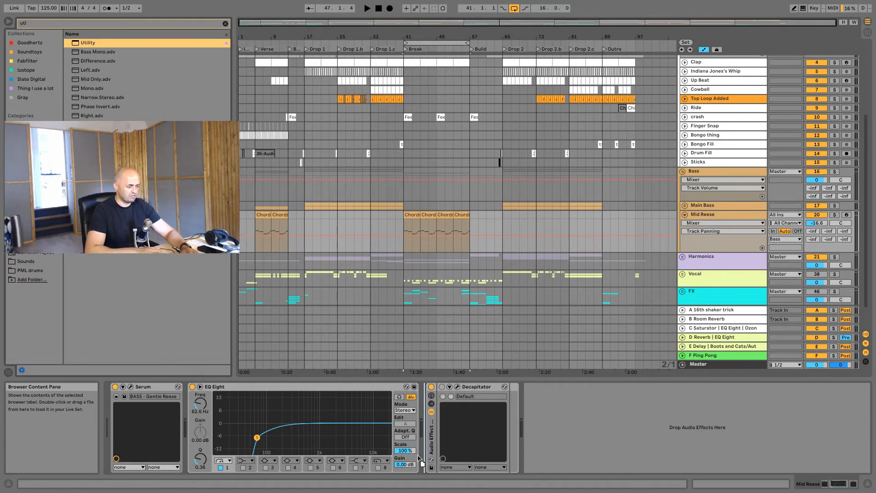
drag(477, 436, 440, 399)
key(space)
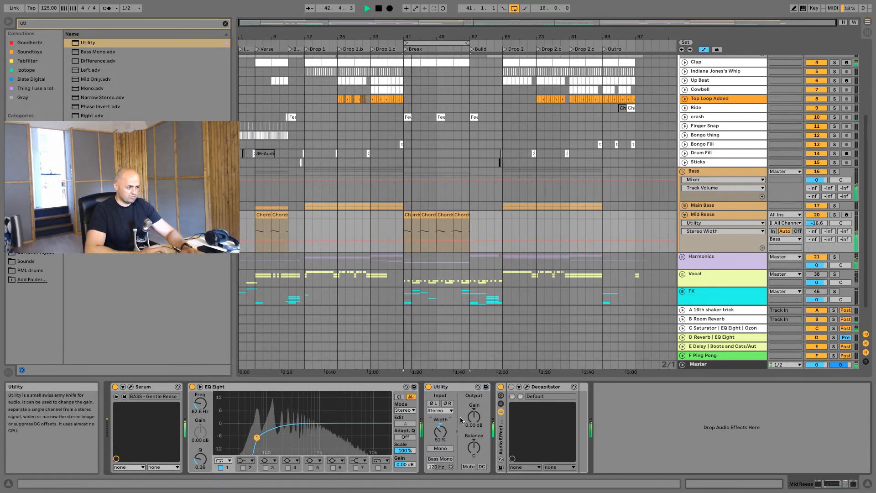
scroll(686, 150, up, 2)
scroll(686, 149, up, 2)
key(space)
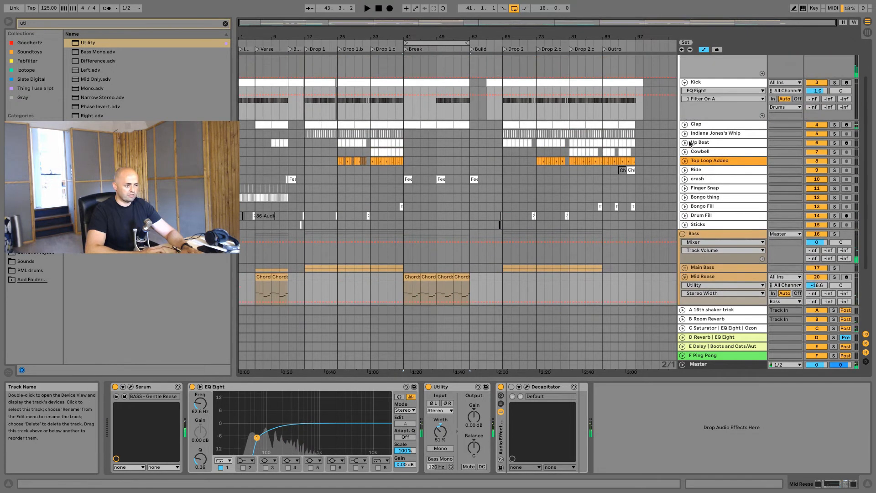
Fold the Kick track and add a second EQ Eight at the end of the Clap track's device chain
click(704, 96)
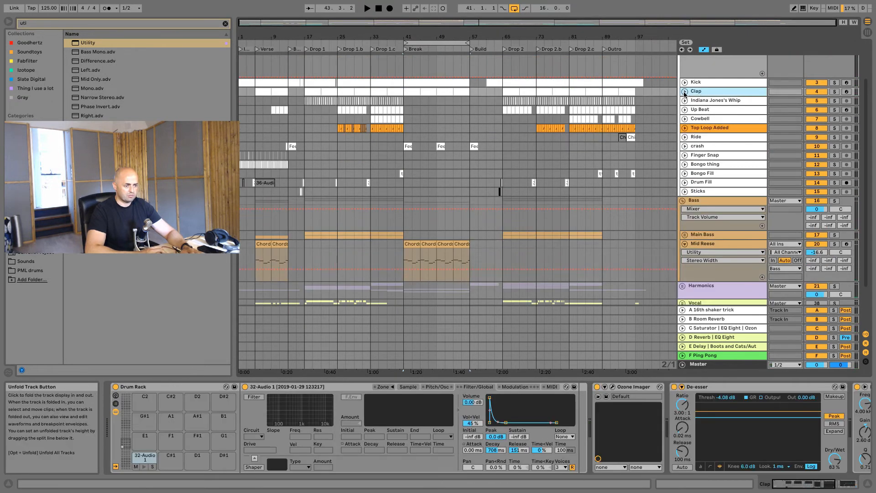
click(799, 479)
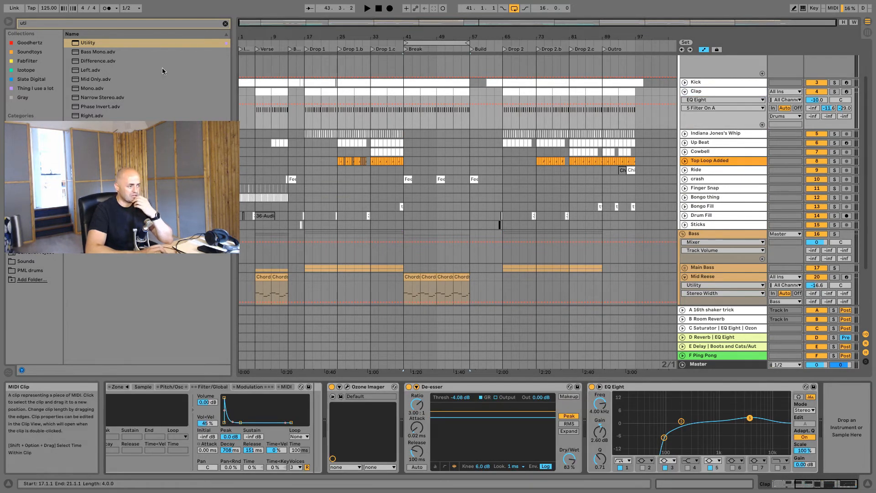
click(72, 24)
text(eq)
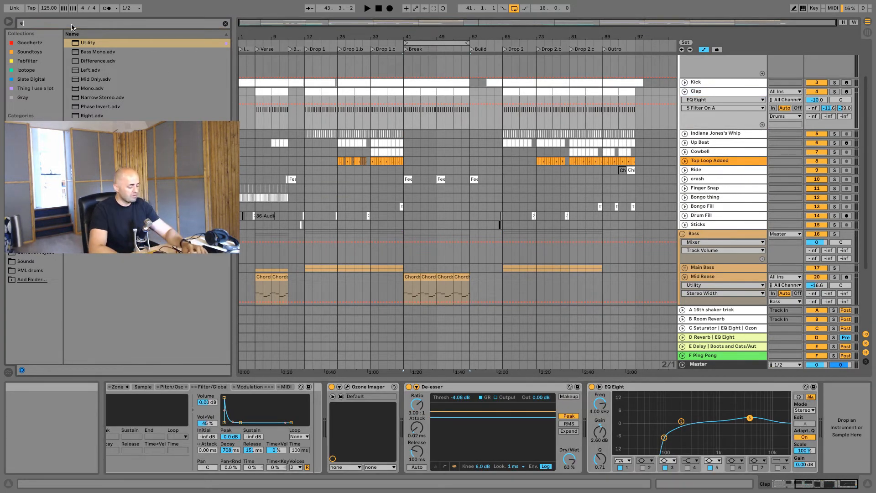
drag(81, 51, 209, 92)
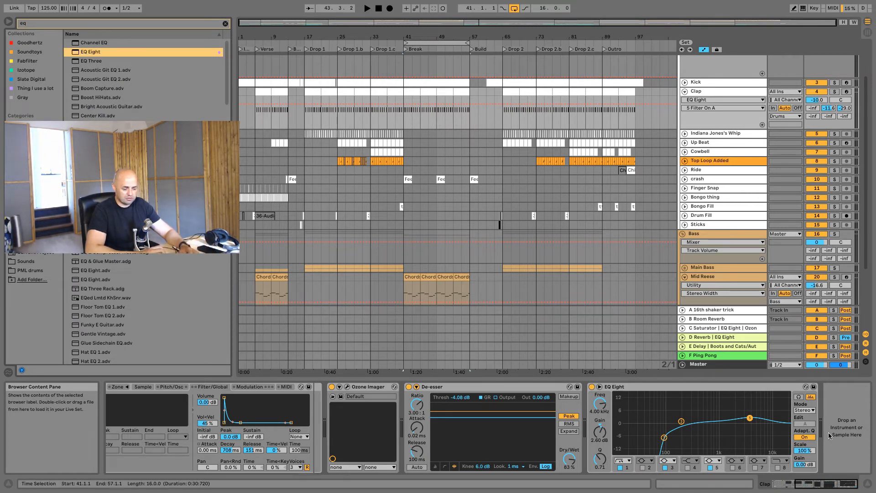
drag(830, 436, 829, 435)
During playback, set the new Clap EQ's high-cut filter 8 to 1.35 kHz with Q 0.72 and disable filters 1 and 3
drag(755, 433, 741, 431)
key(space)
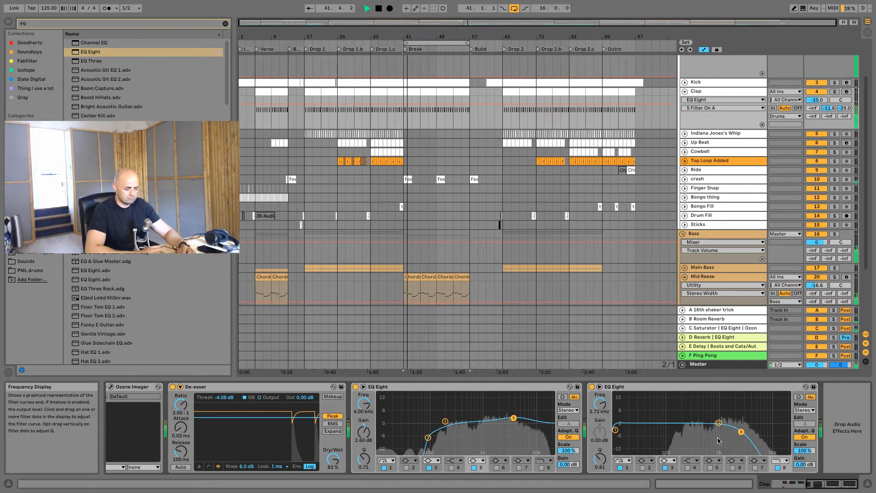
click(620, 468)
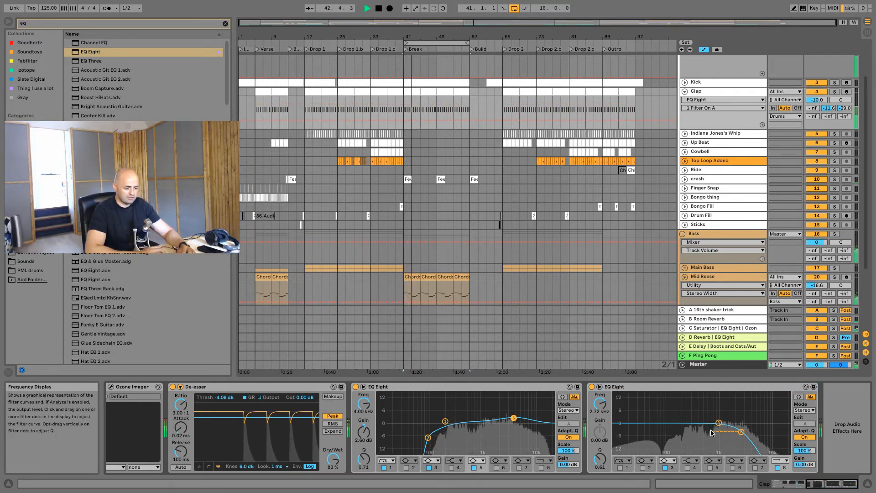
mouse_move(742, 432)
mouse_down()
mouse_move(787, 426)
mouse_move(720, 429)
mouse_move(727, 429)
mouse_up()
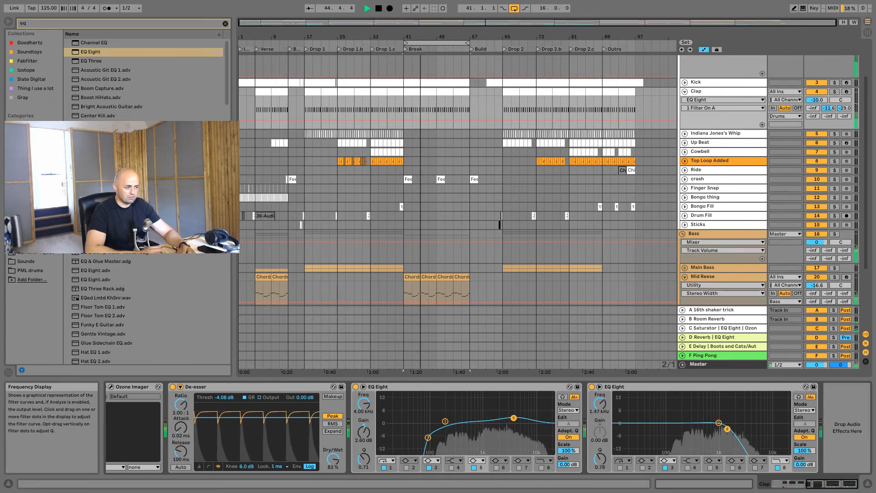
click(665, 468)
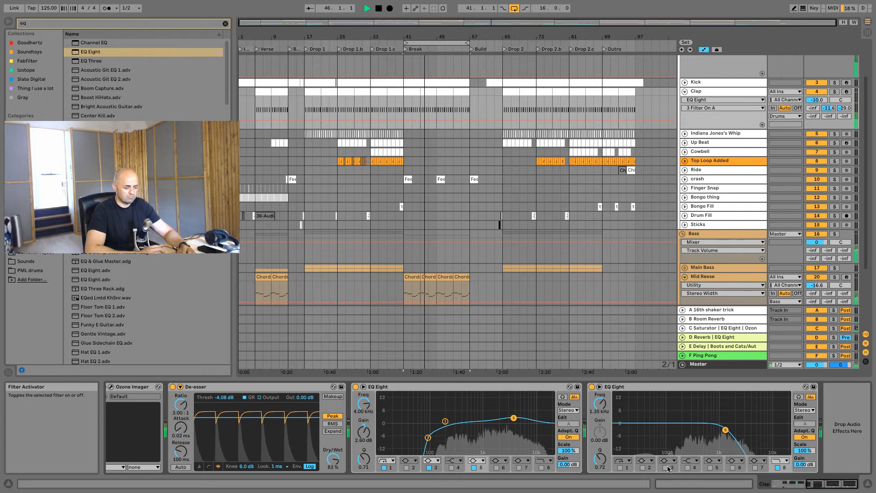
key(space)
Automate the second Clap EQ Eight's Device On to be active only during the Break, and fold the Clap track
click(592, 387)
key(b)
mouse_move(406, 99)
mouse_down()
mouse_move(406, 89)
mouse_move(469, 89)
mouse_up()
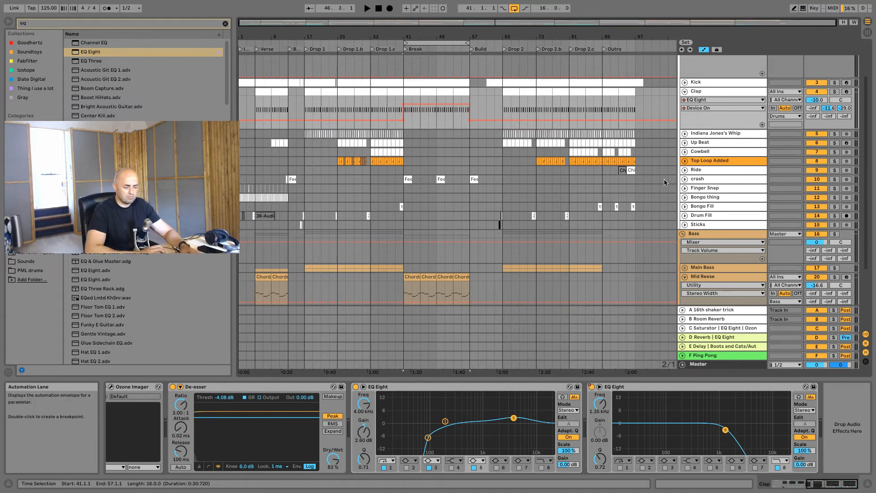
click(684, 91)
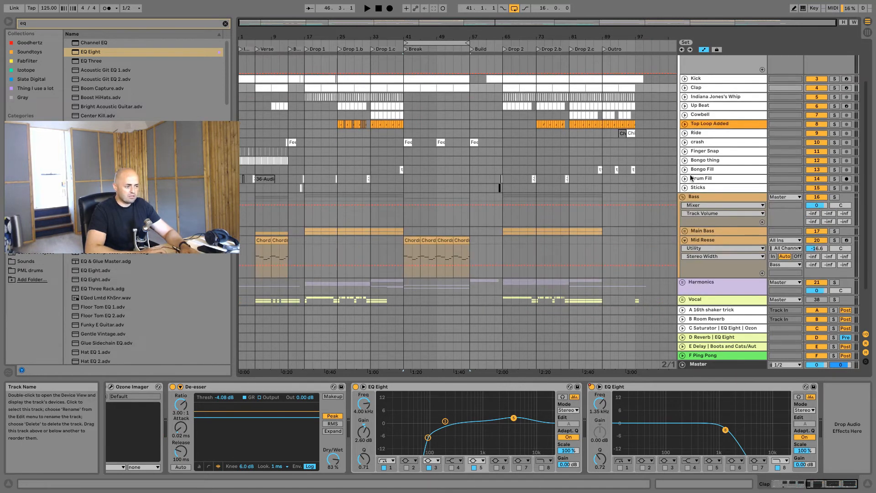
Expand the Harmonics group and unfold its Arpy Ting track
click(697, 144)
scroll(681, 197, down, 3)
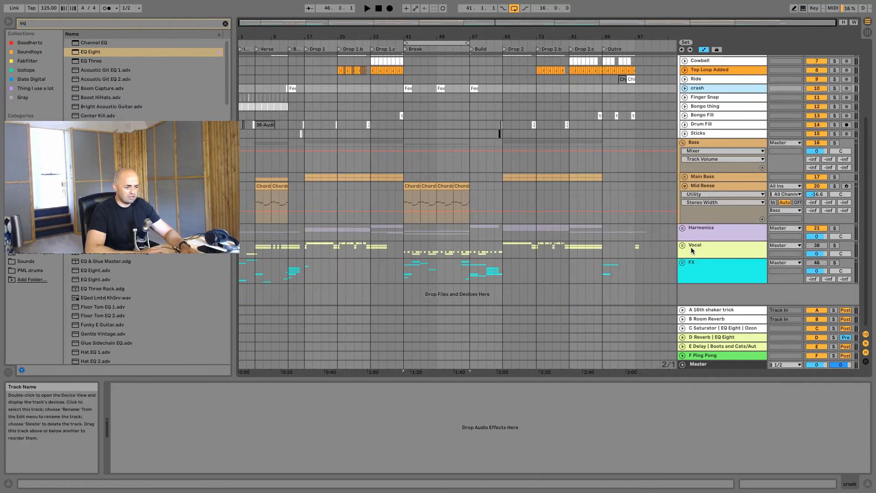
click(681, 229)
click(682, 228)
scroll(694, 228, down, 4)
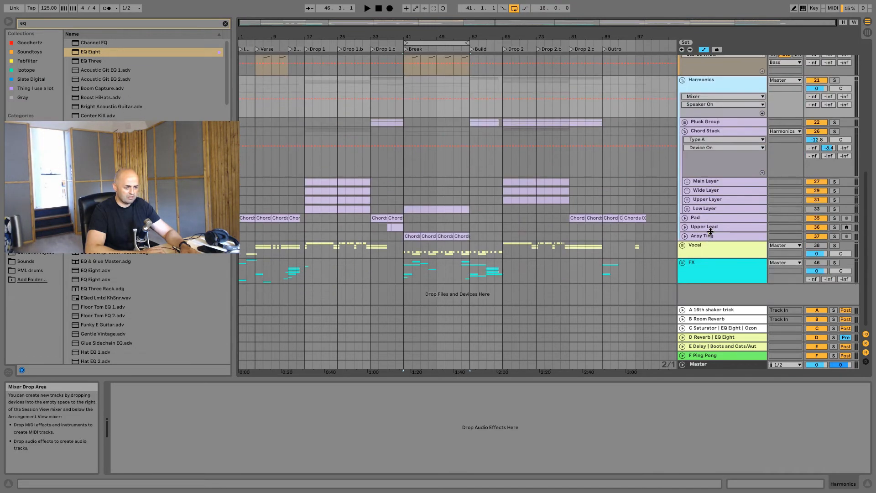
click(707, 237)
click(686, 237)
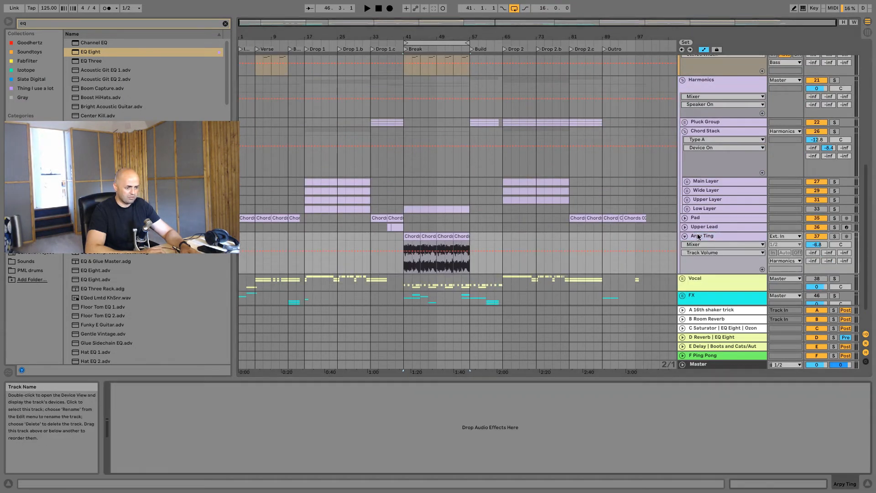
Add an EQ Eight to Arpy Ting and enable low-cut filter 1 at 102 Hz with Q 0.45
drag(91, 52, 380, 250)
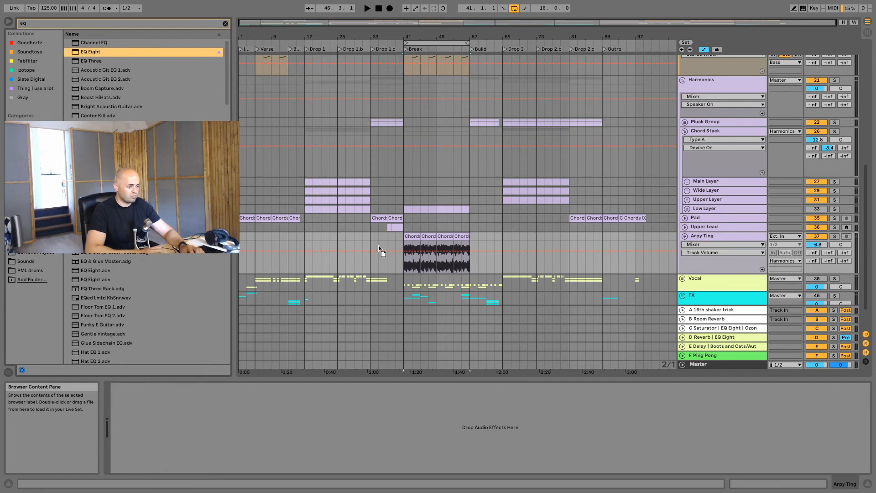
drag(272, 474, 269, 468)
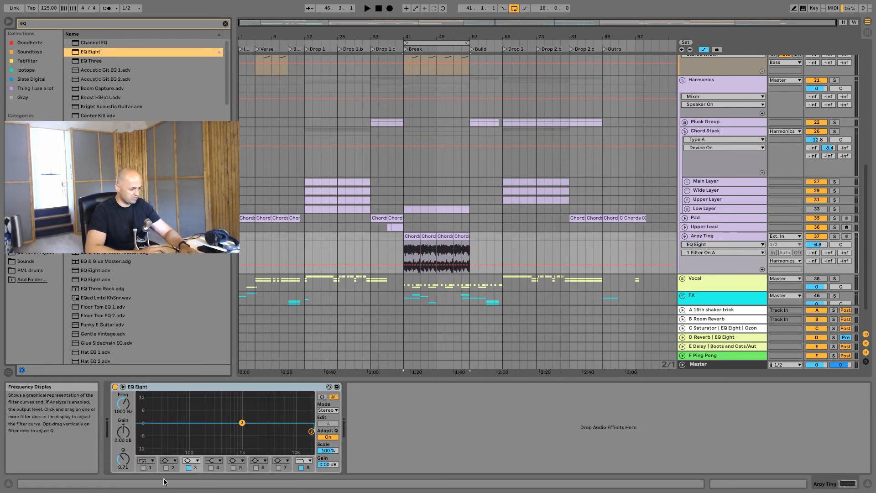
click(143, 468)
Play the Break while sweeping Arpy Ting's high-cut filter 8 down to 1.90 kHz, and settle it at 16.3 kHz with Q 0.47
key(space)
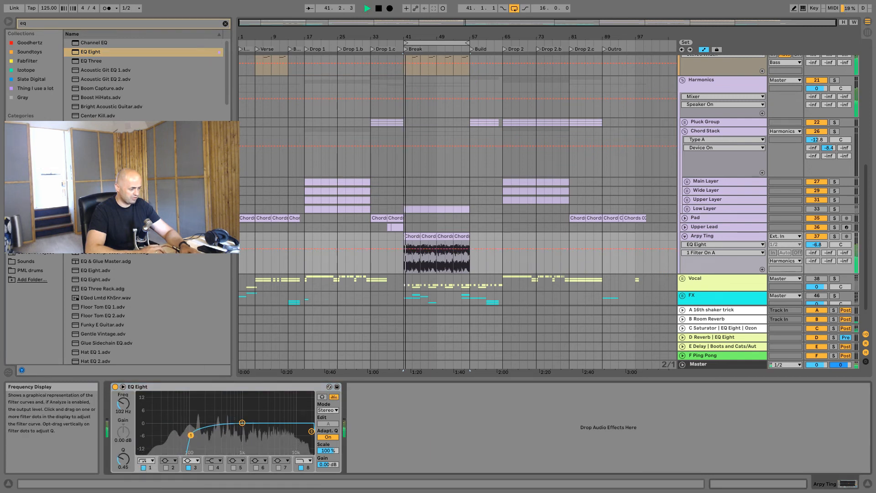
drag(312, 431, 257, 428)
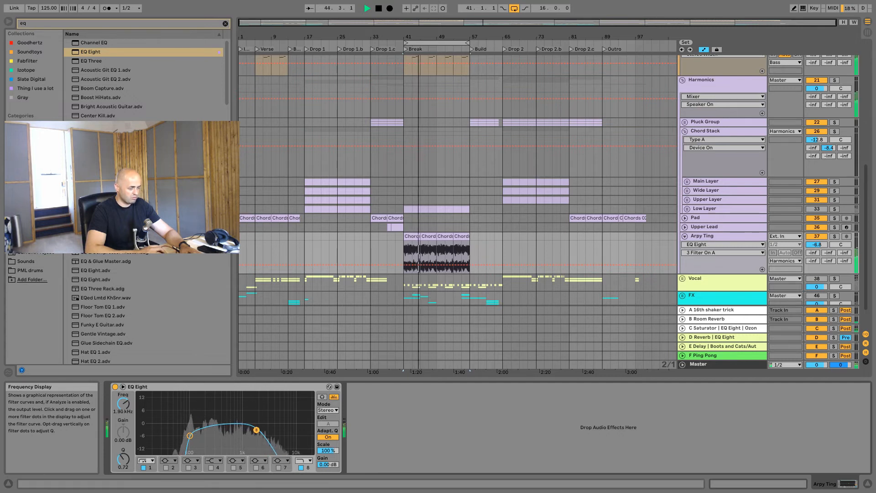
drag(282, 432, 312, 437)
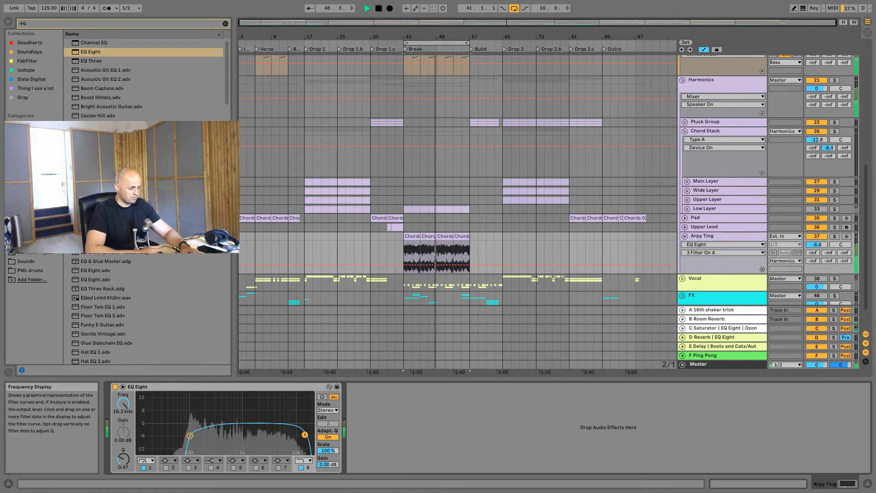
Enable filter 6 on the Arpy Ting EQ Eight as a narrow -15.0 dB cut at 3.23 kHz with Q 8.57
click(256, 467)
key(space)
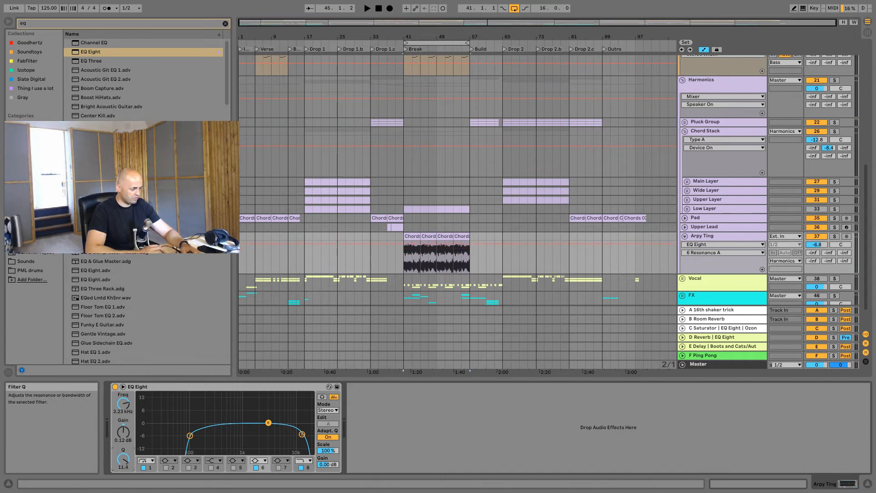
drag(123, 459, 123, 463)
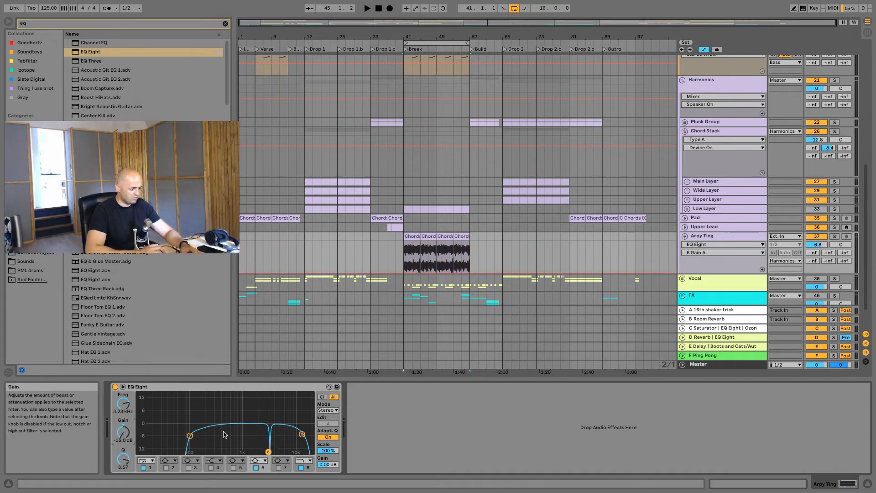
Replay the Break and fine-tune Arpy Ting's EQ, setting high-cut filter 8 to 13.2 kHz and the filter 6 notch to 3.03 kHz
click(406, 258)
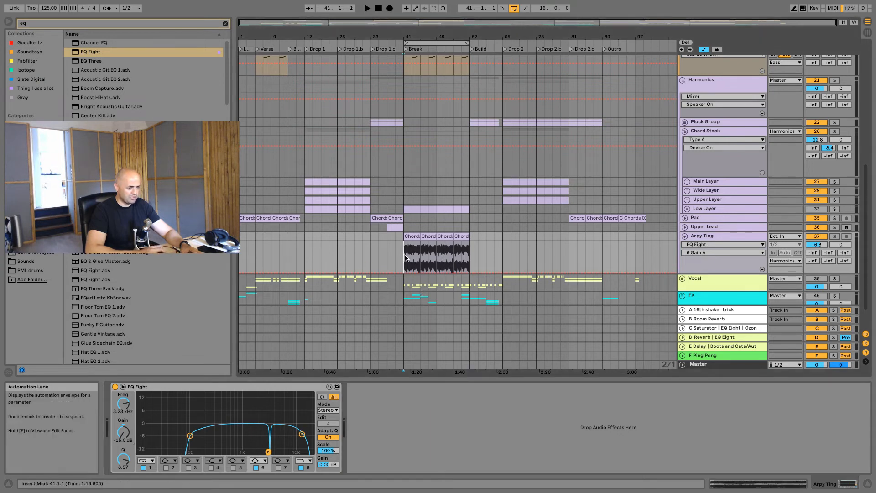
drag(419, 37, 419, 233)
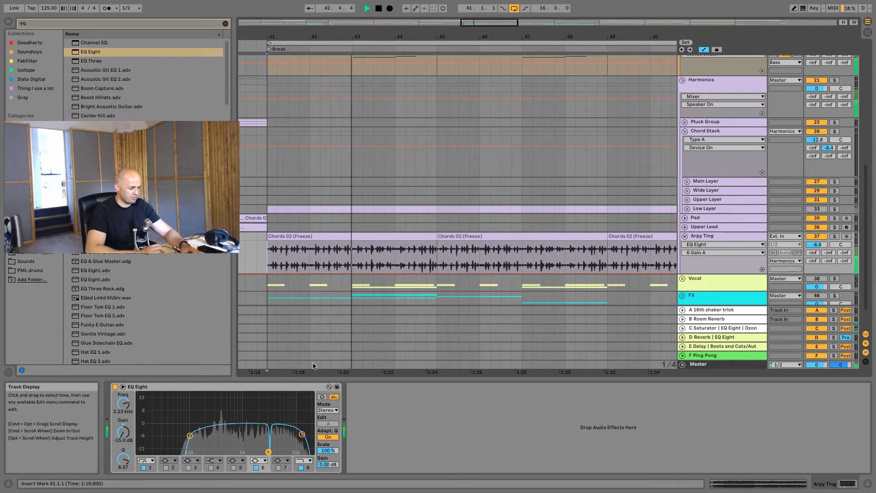
click(302, 435)
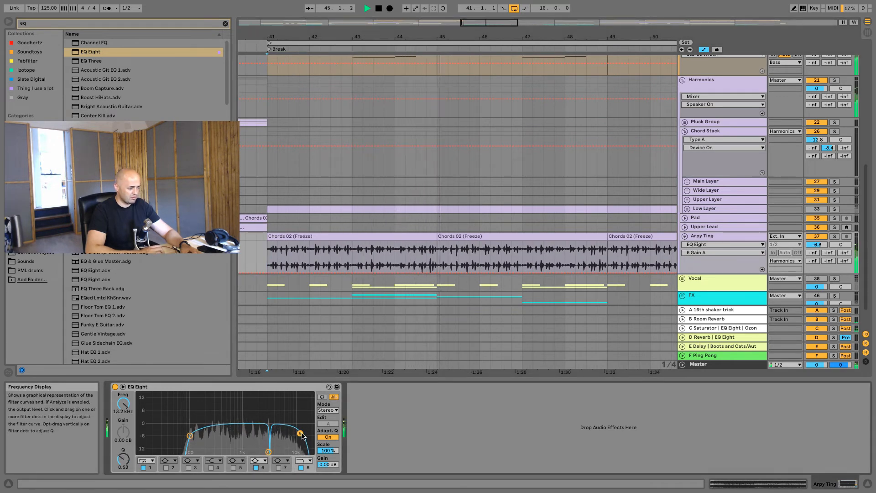
click(269, 452)
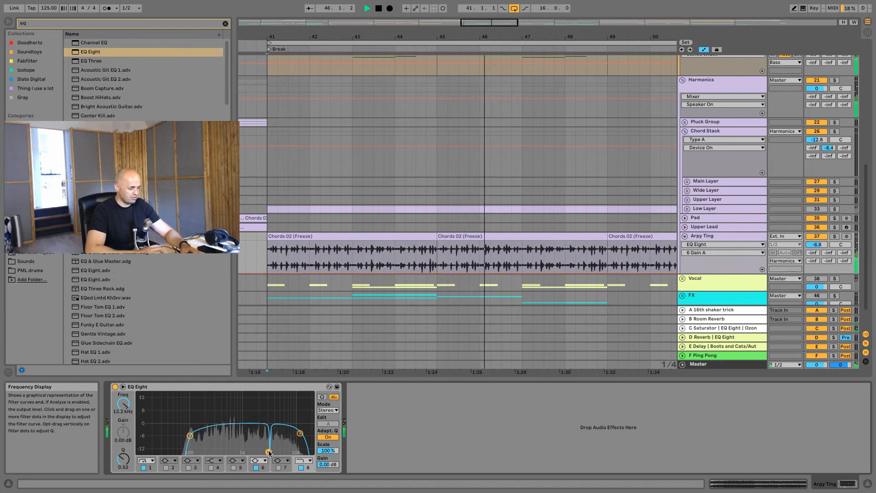
click(406, 258)
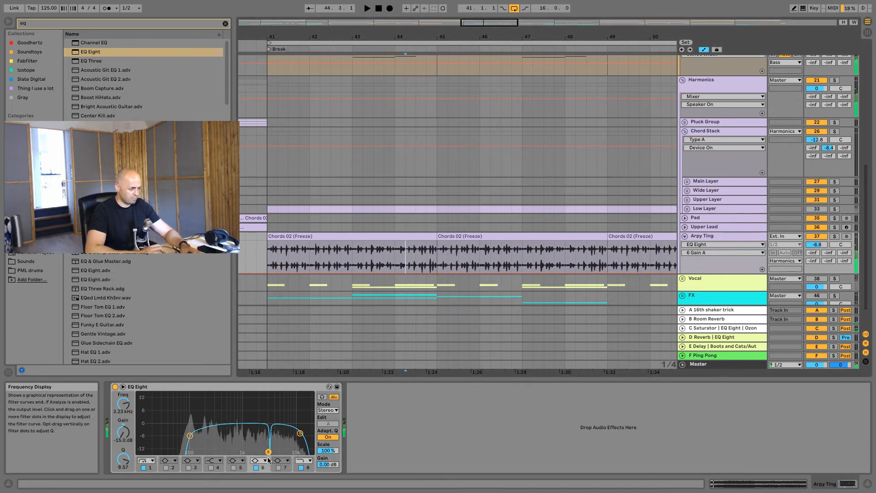
drag(269, 452, 267, 452)
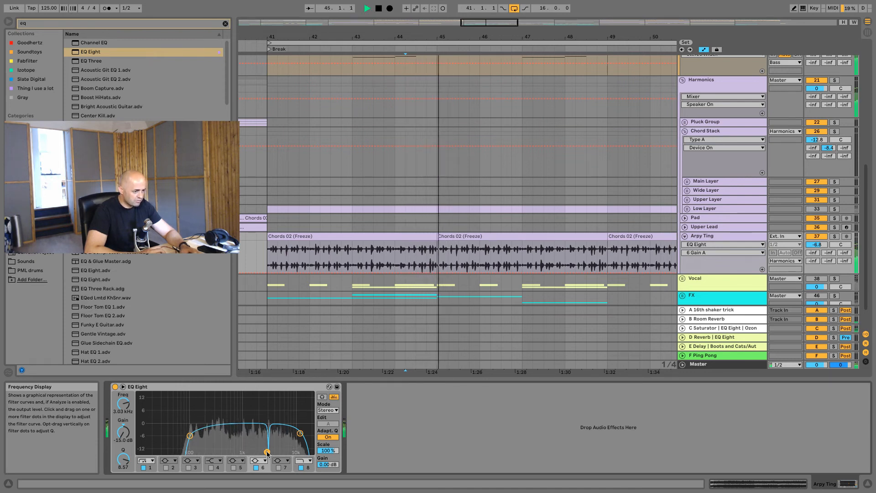
key(space)
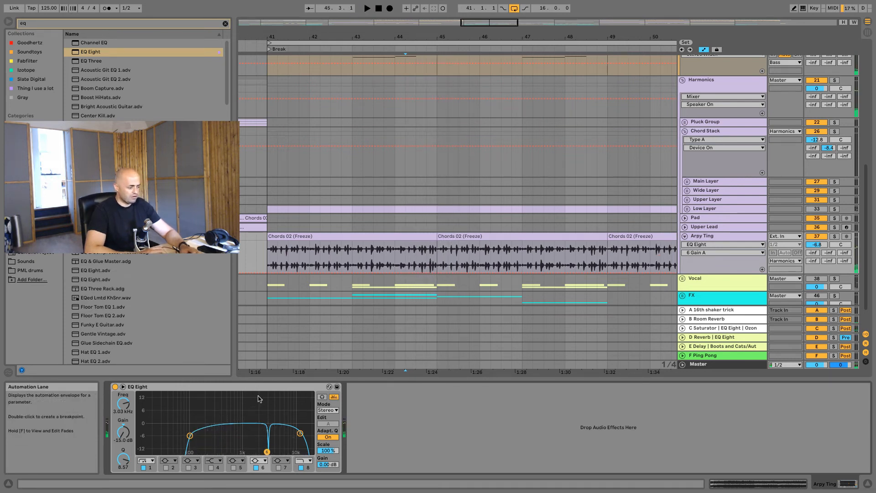
click(119, 49)
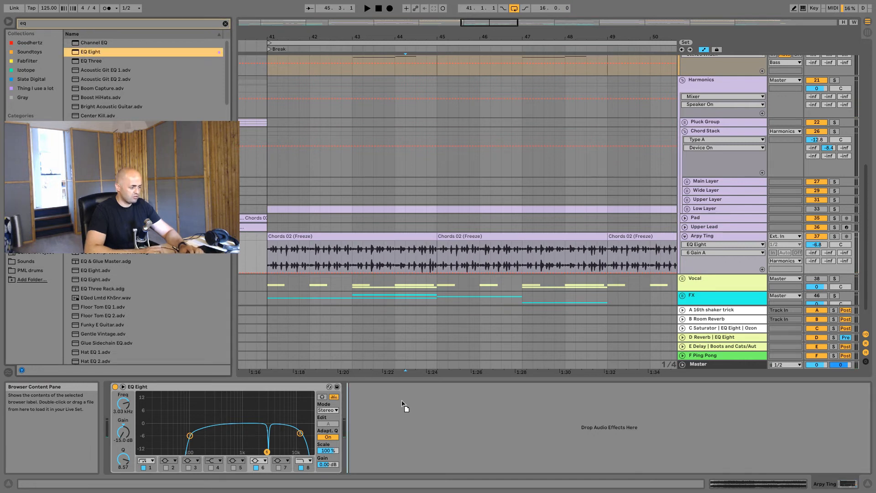
drag(544, 34, 438, 7)
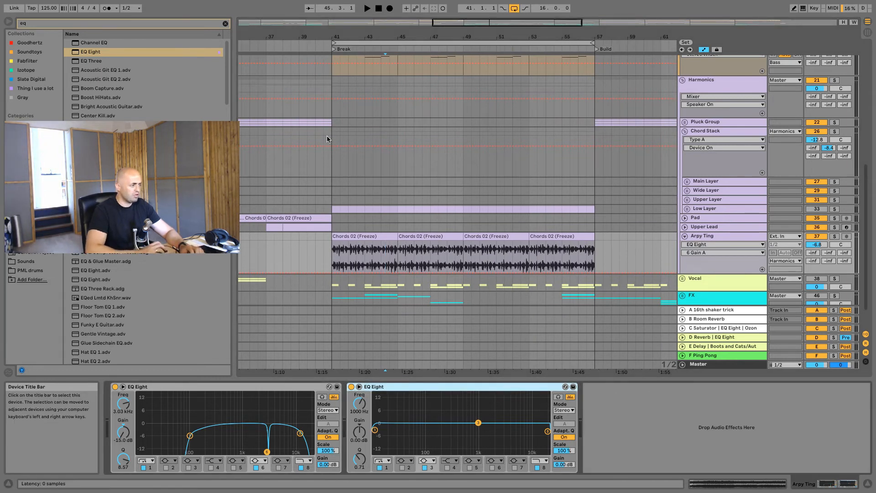
key(Delete)
Find Auto Pan in the browser and place it after the EQ Eight on Arpy Ting
click(185, 18)
text(au)
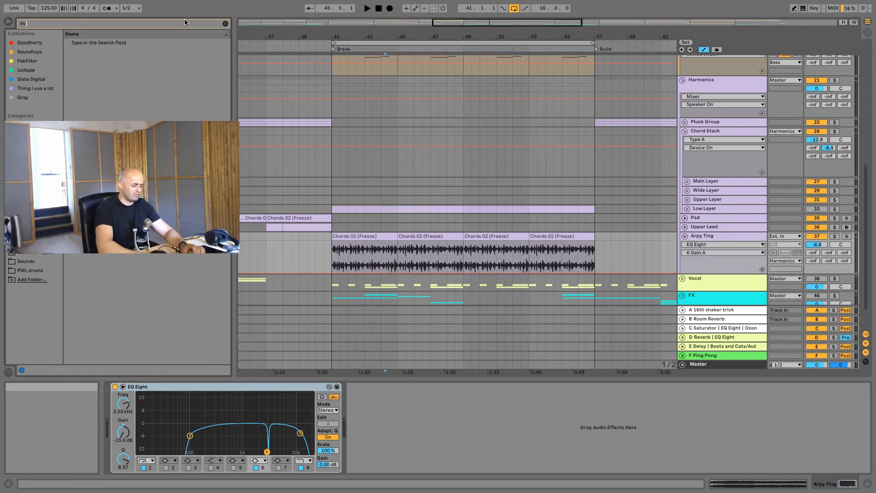
text(to)
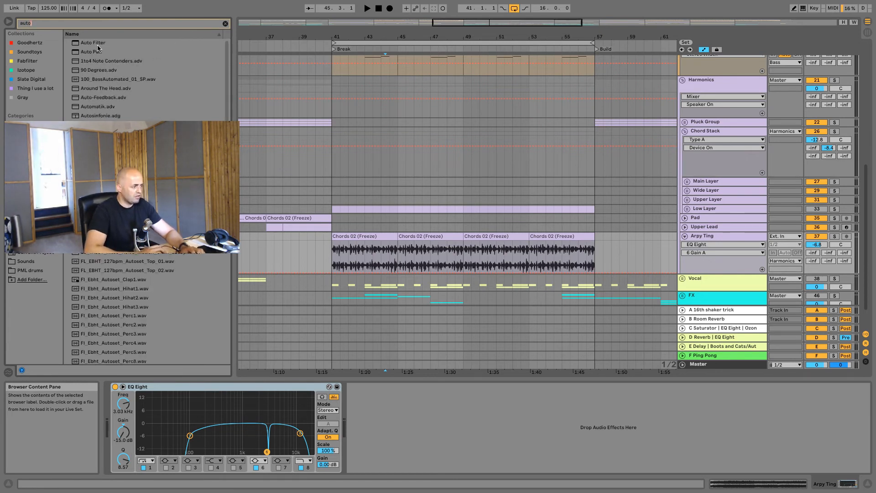
drag(94, 52, 450, 445)
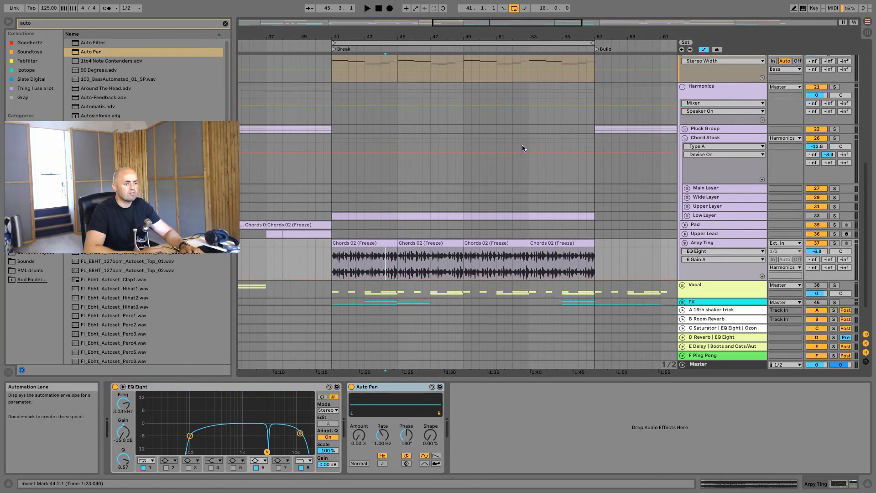
Play the Break and set Arpy Ting's Auto Pan to a tempo-synced 1/8 rate with an amount of 30.2%
scroll(520, 174, down, 2)
mouse_move(358, 443)
mouse_down()
mouse_move(359, 413)
mouse_move(359, 443)
mouse_up()
key(space)
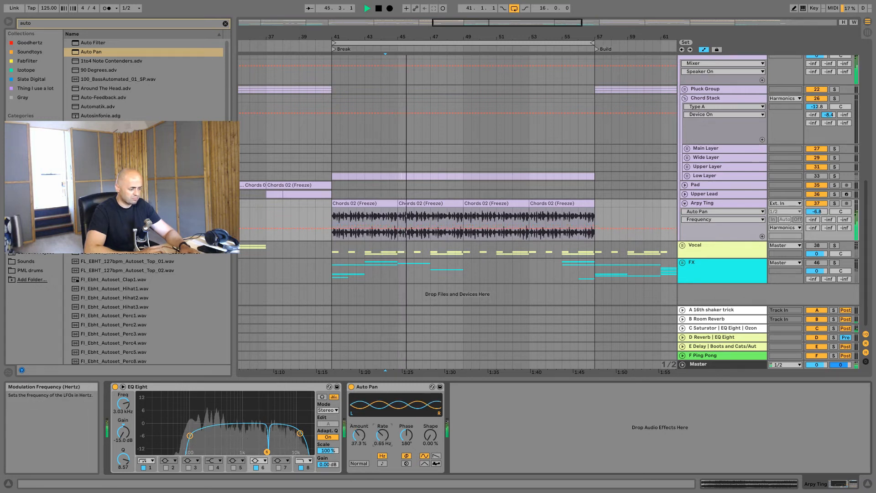
click(383, 464)
drag(358, 435, 358, 395)
drag(382, 436, 381, 443)
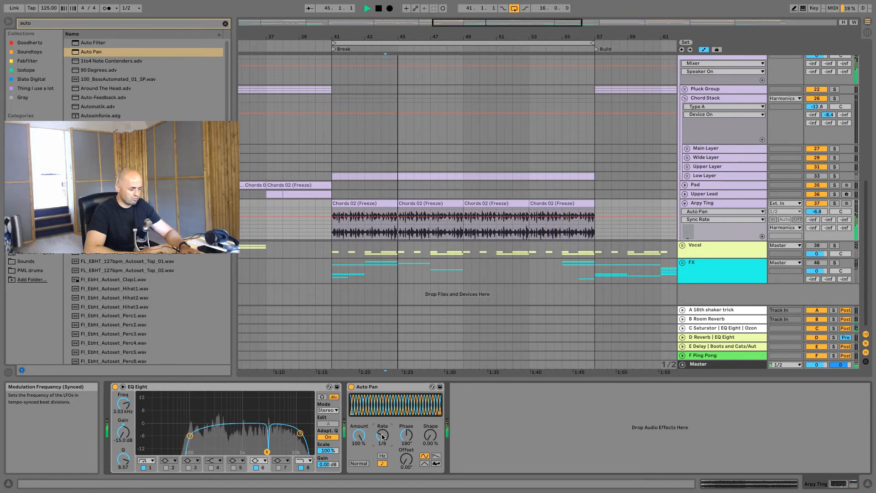
drag(359, 436, 359, 453)
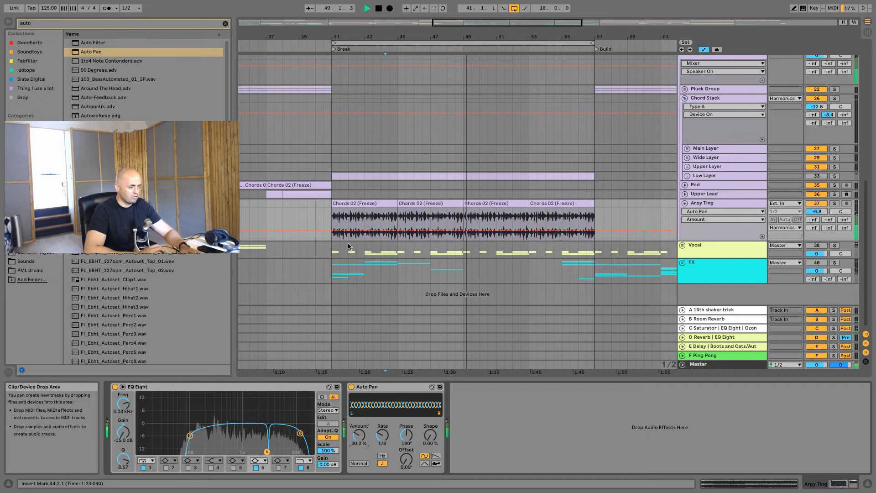
click(333, 218)
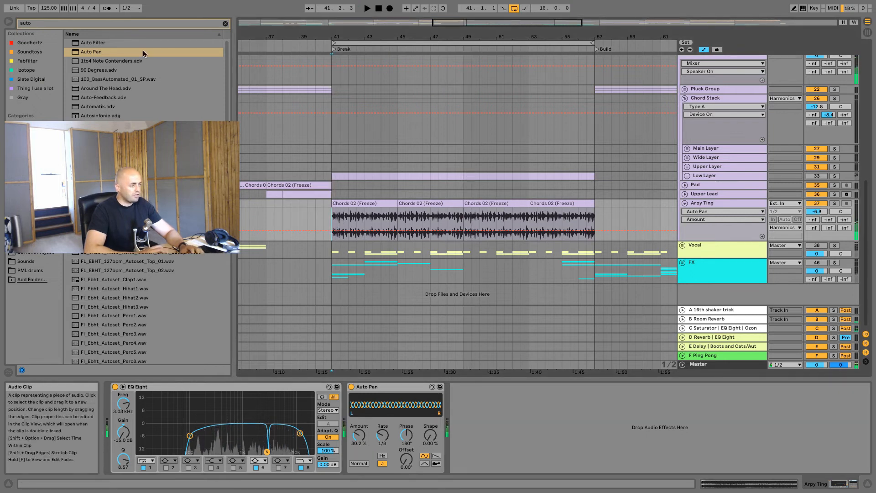
key(space)
Add a second EQ Eight after Arpy Ting's Auto Pan and leave only high-cut filter 8 active
click(128, 25)
text(eq)
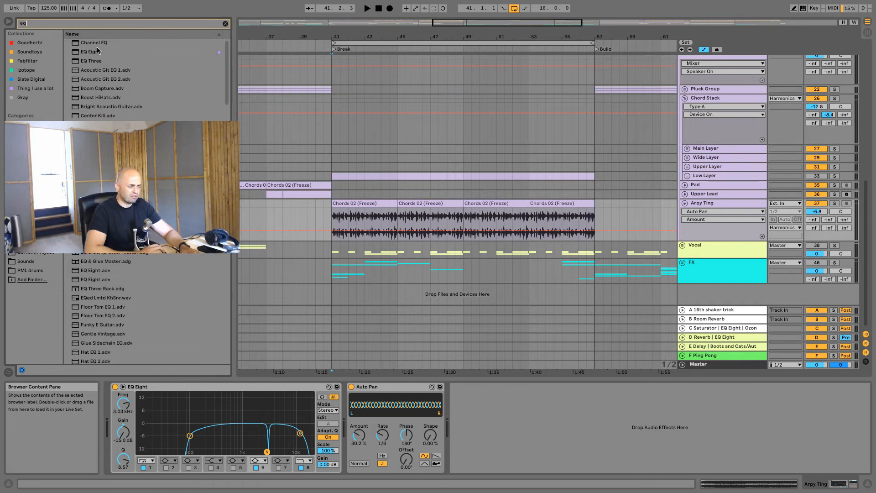
drag(102, 50, 462, 370)
drag(496, 399, 495, 400)
click(483, 468)
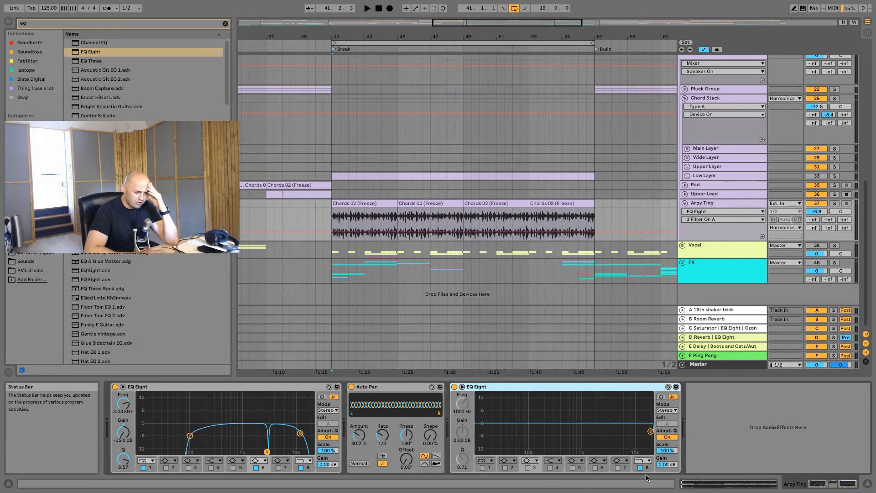
click(647, 468)
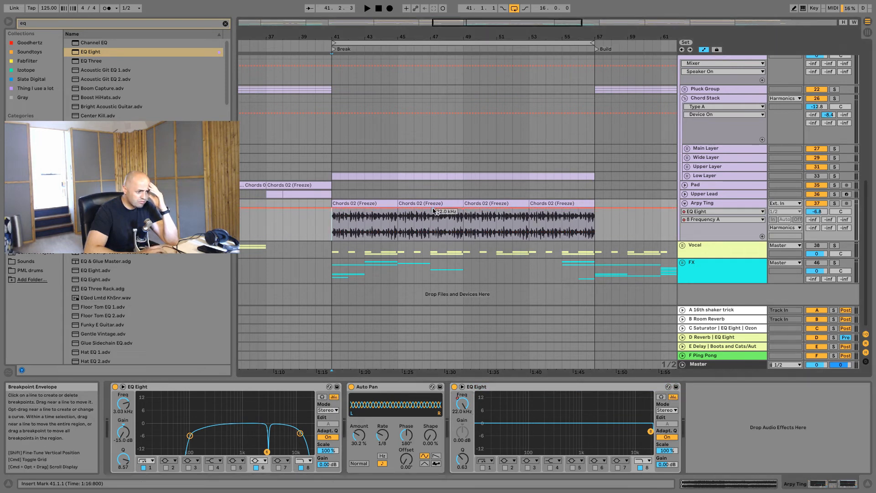
Automate the second EQ Eight's filter 8 frequency on Arpy Ting, rising from about 112 Hz at bar 41 to 22.0 kHz at bar 57
click(333, 209)
drag(333, 211, 333, 229)
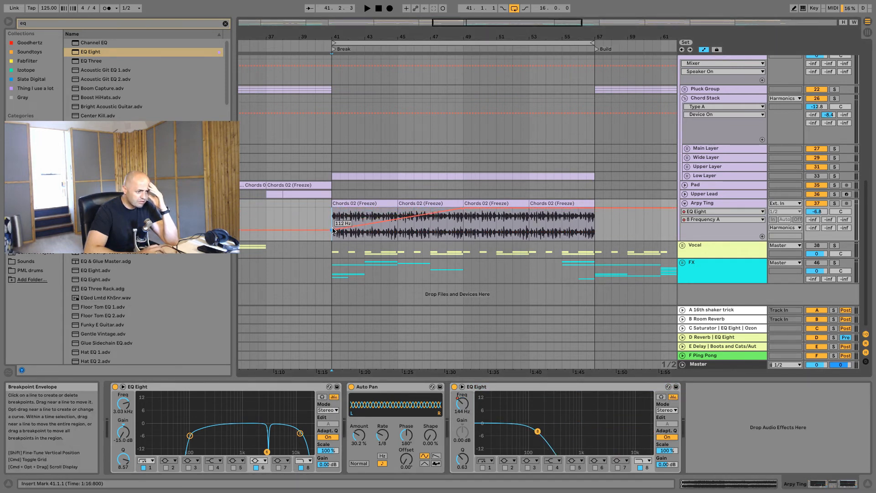
key(space)
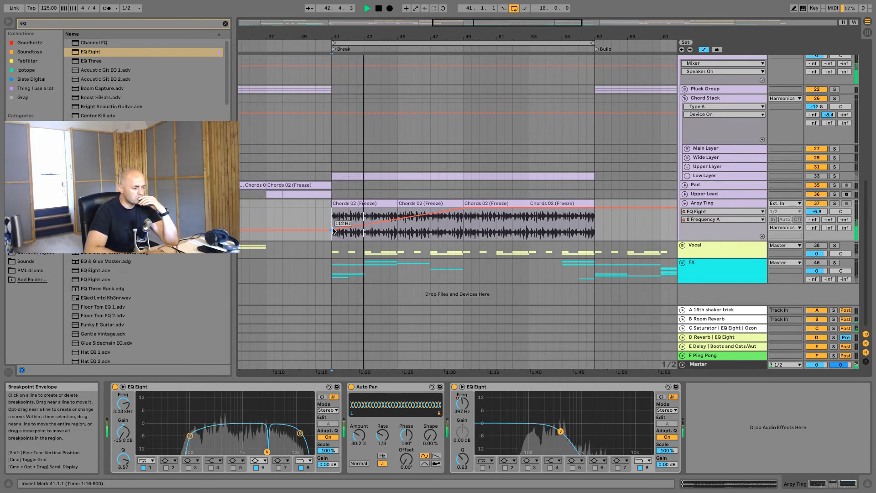
click(468, 210)
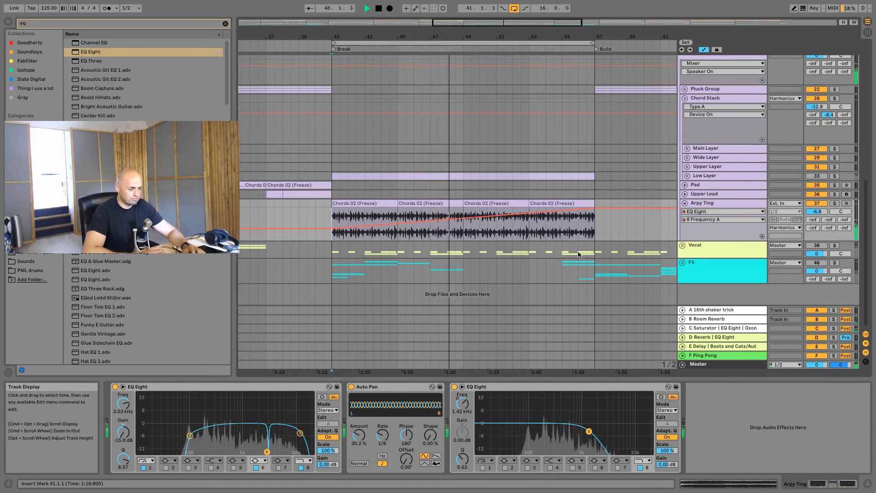
Unfold the Vocal group and its Nothing Left track, and set Nothing Left's volume to -9.2 dB
click(815, 247)
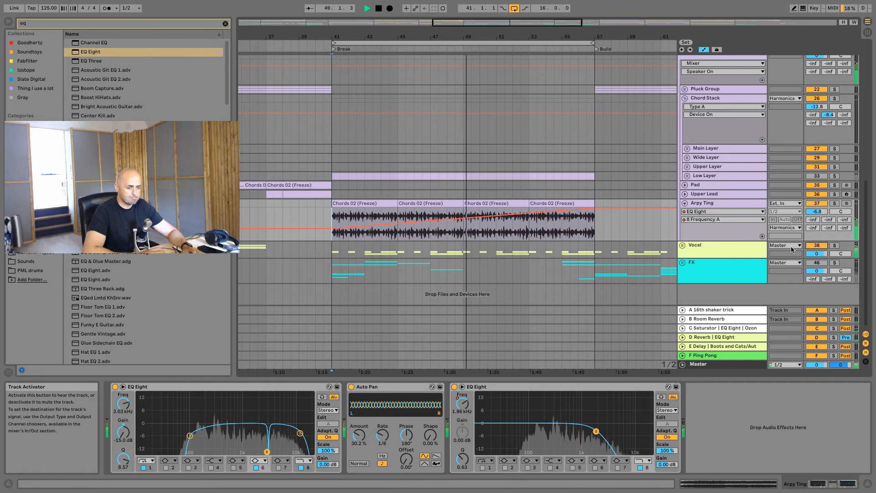
click(682, 245)
key(space)
scroll(725, 246, down, 3)
click(725, 246)
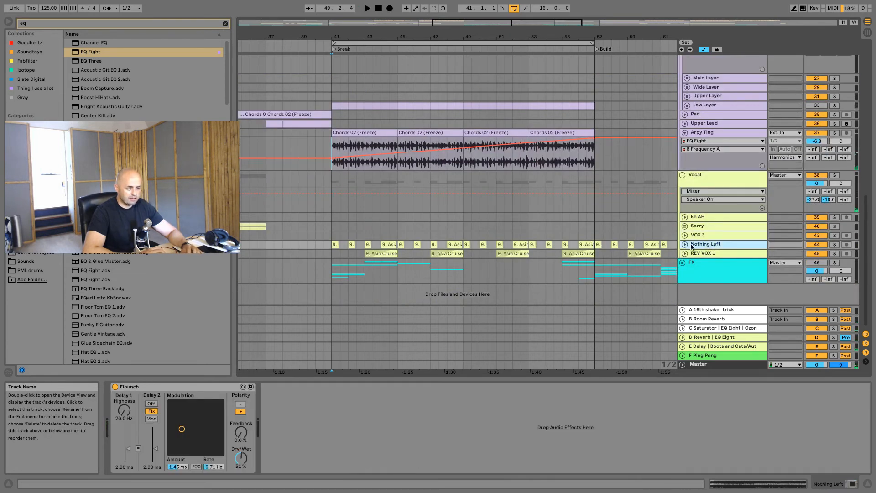
click(685, 244)
scroll(744, 244, down, 1)
drag(817, 209, 817, 215)
key(space)
key(space)
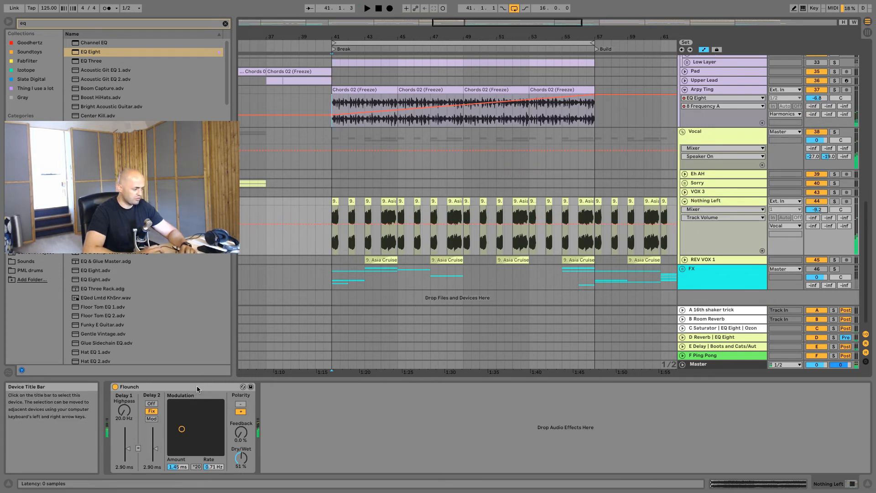
Delete the Flounch device from Nothing Left and set the track's volume to -9.9 dB during playback
click(200, 385)
key(Delete)
key(space)
drag(817, 210, 816, 210)
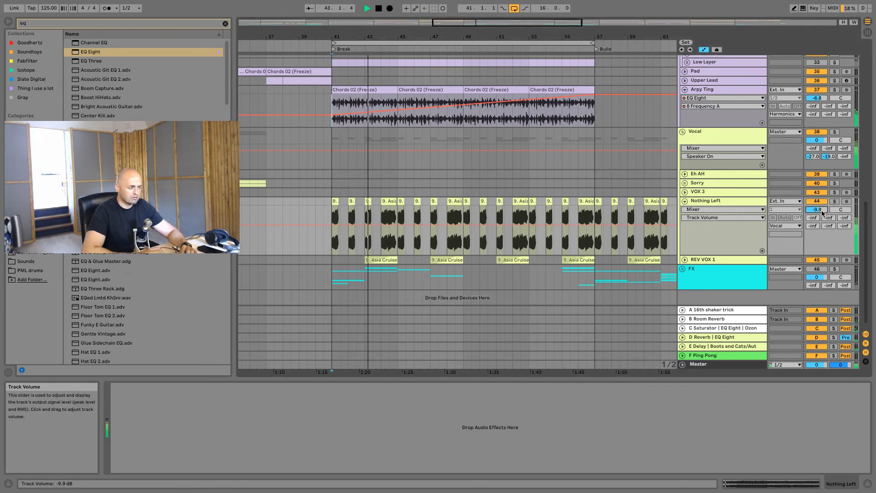
Briefly solo Nothing Left to hear it alone, and unfold and refold VOX 3 to inspect it
click(833, 202)
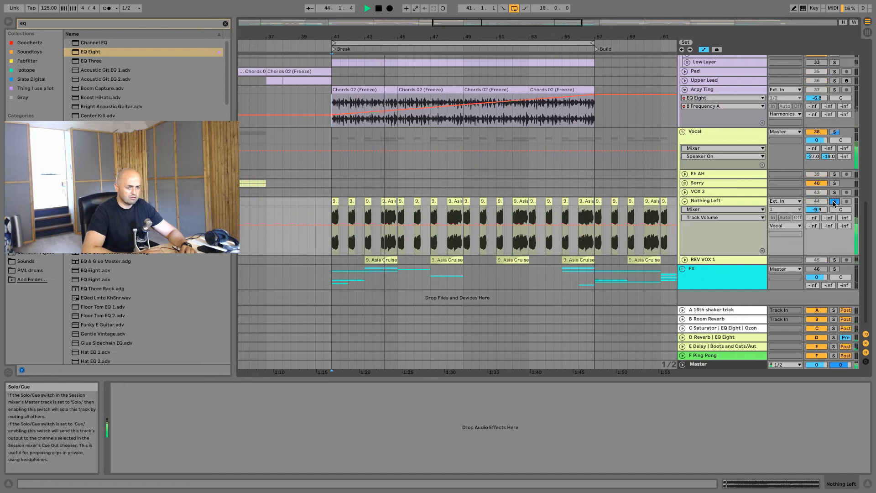
click(834, 202)
click(685, 192)
click(685, 192)
click(685, 192)
click(685, 193)
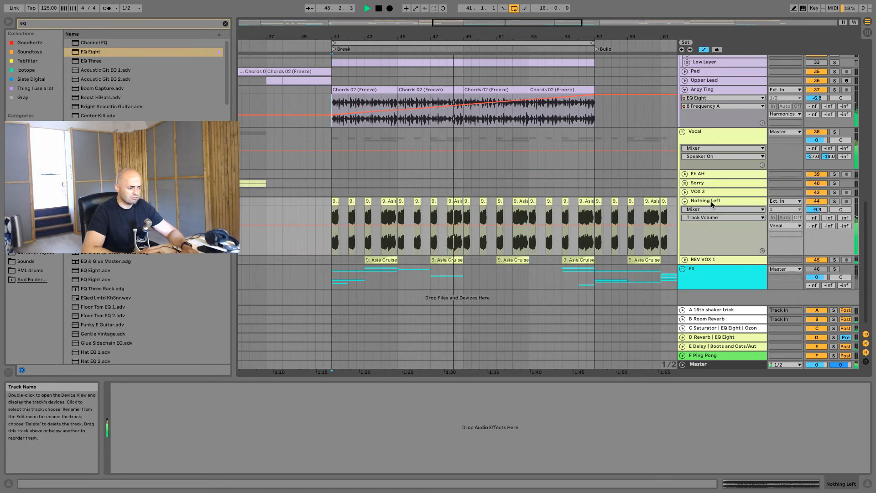
Unfold REV VOX 1 and set its volume to -18.0 dB while the Break plays
click(685, 259)
scroll(803, 255, down, 1)
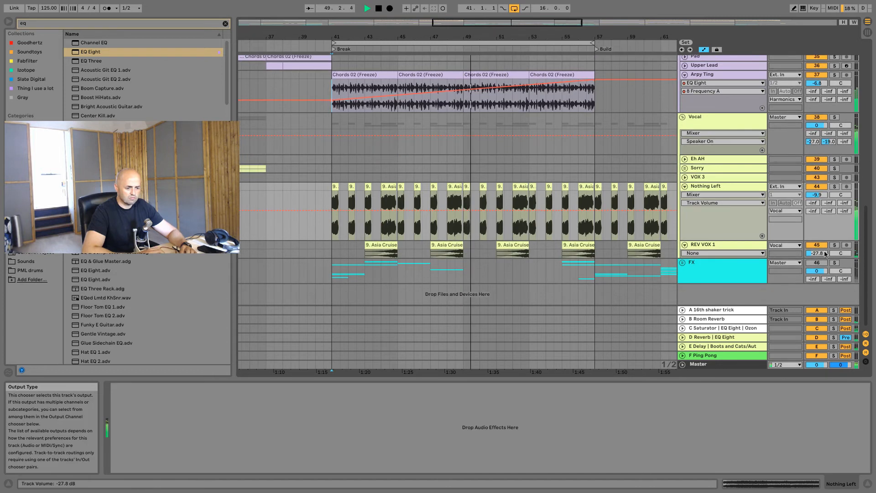
click(826, 254)
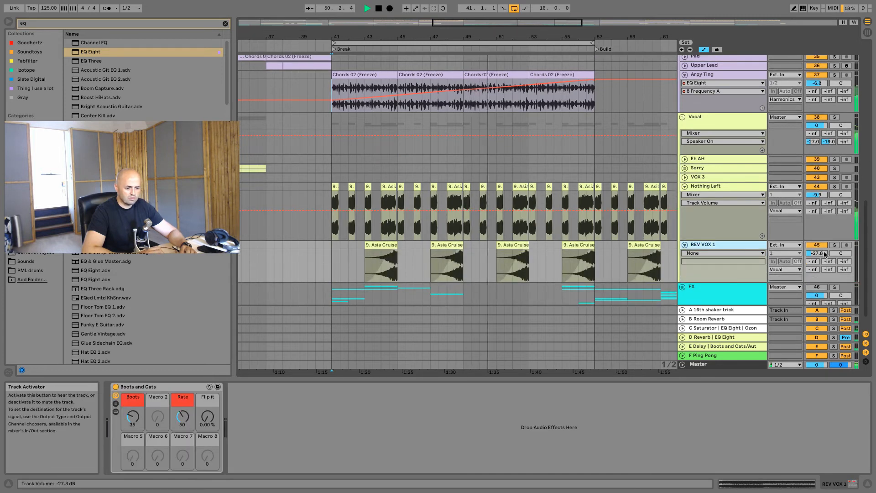
mouse_move(825, 253)
mouse_down()
mouse_move(826, 242)
mouse_move(817, 256)
mouse_up()
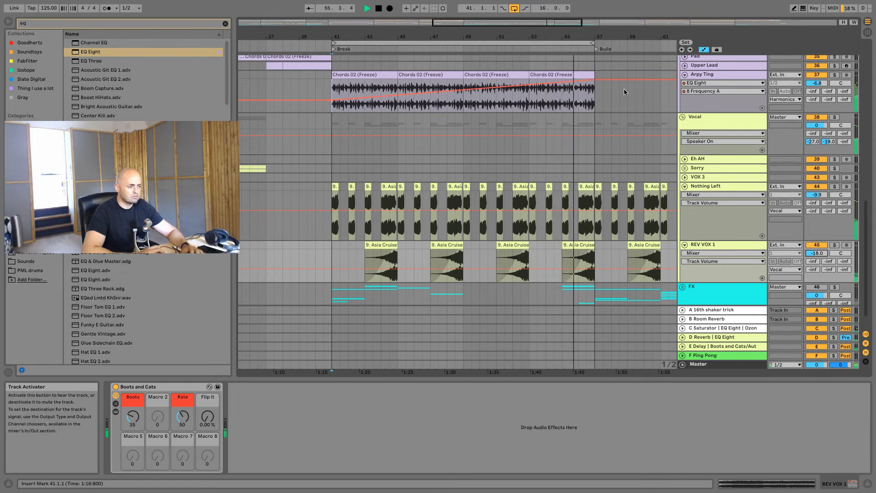
Stop playback and fold the Nothing Left and REV VOX 1 tracks in the Vocal group
click(534, 92)
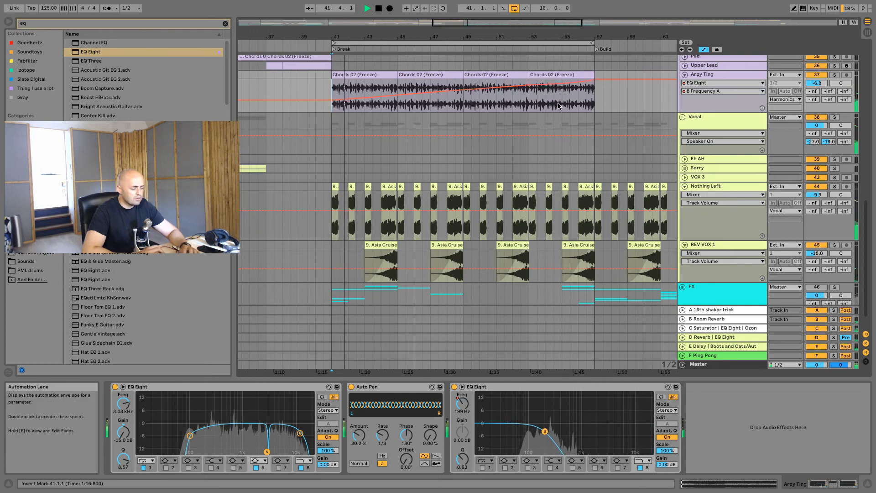
key(space)
scroll(789, 211, up, 3)
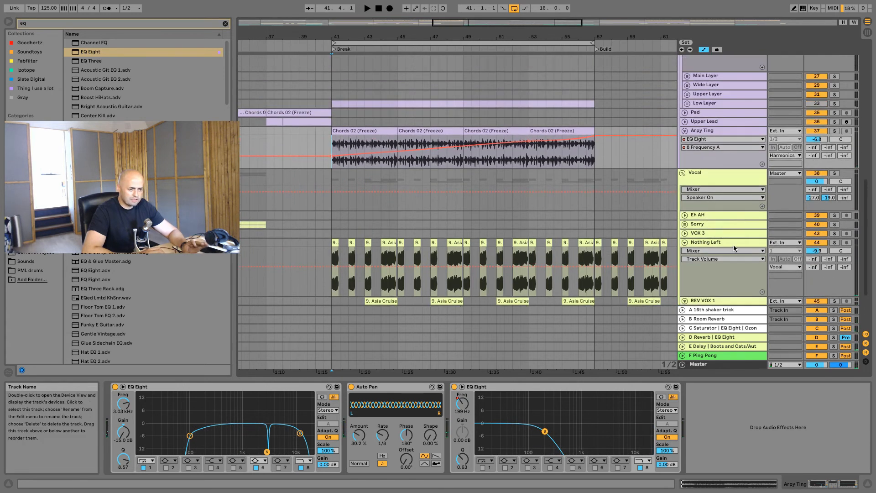
click(734, 243)
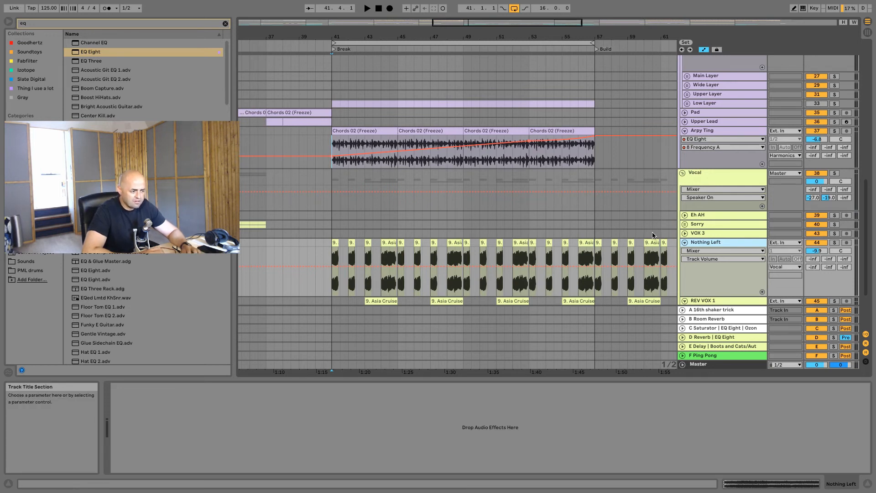
drag(517, 37, 482, 25)
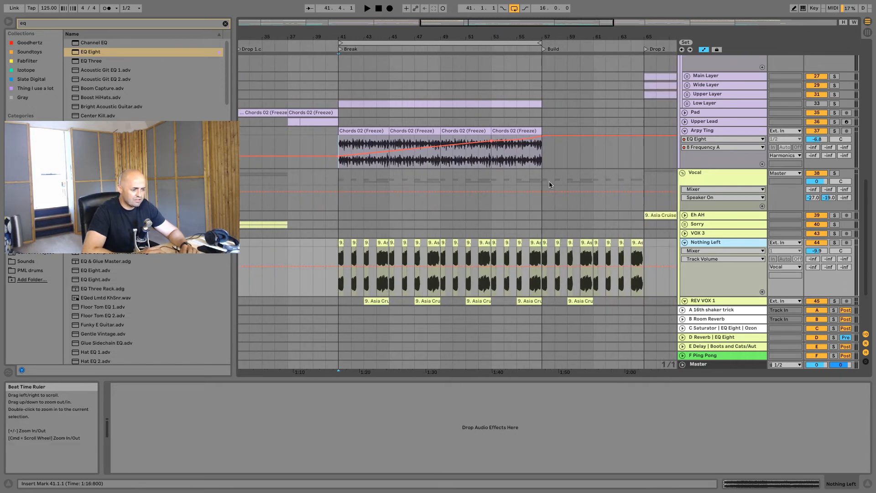
click(684, 242)
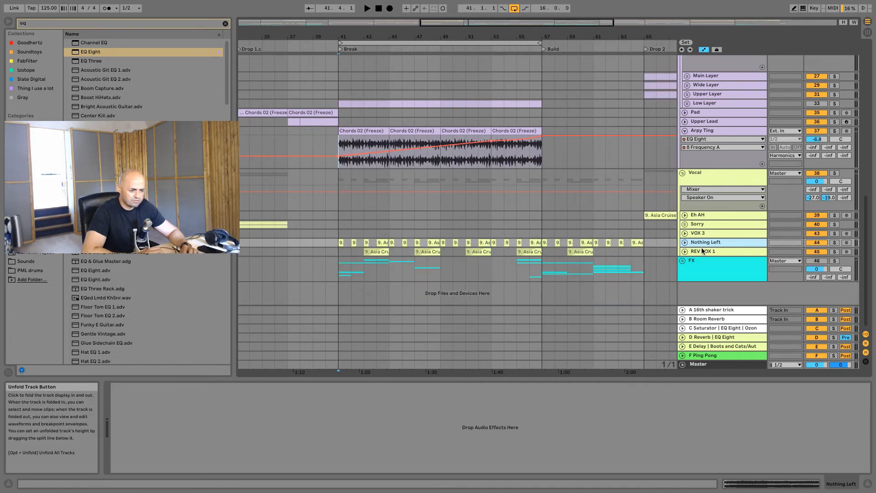
Insert a new return track G and load the Echo device onto it
click(705, 365)
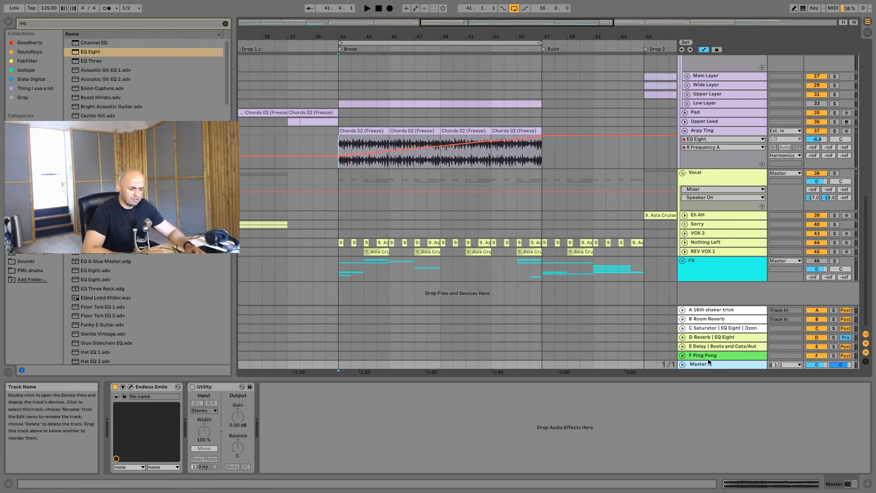
key(ctrl+alt+t)
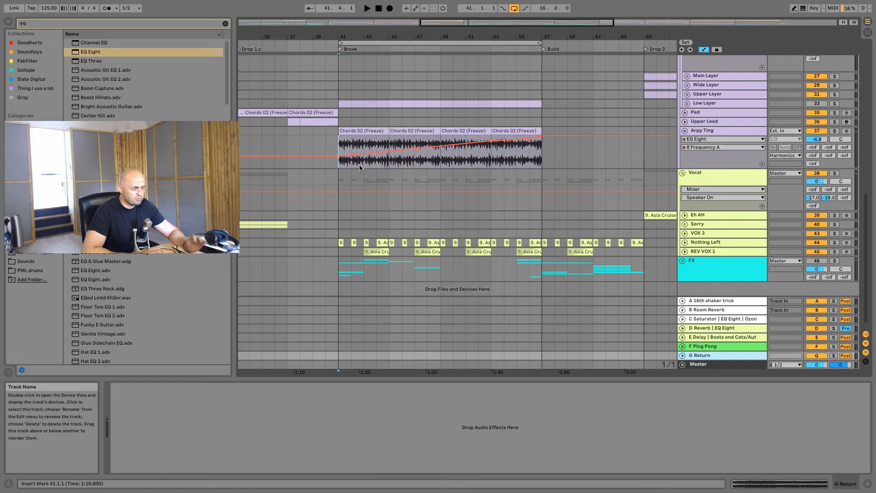
click(81, 23)
key(BackSpace)
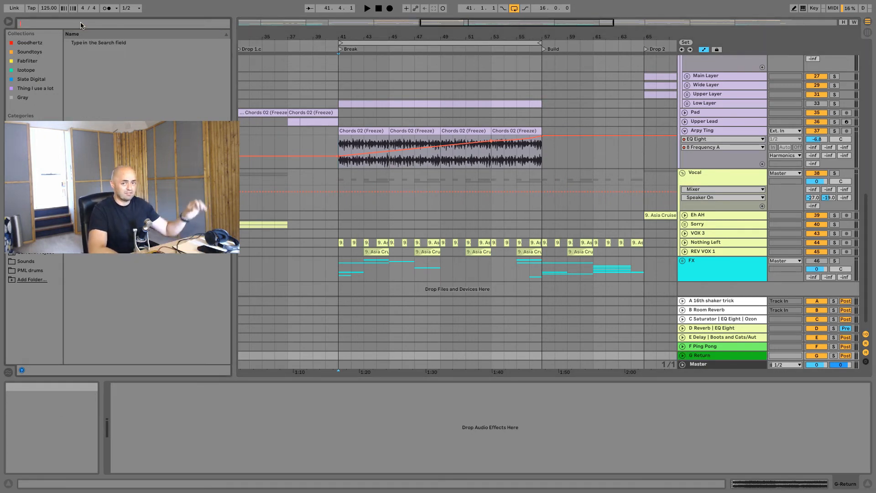
text(delay)
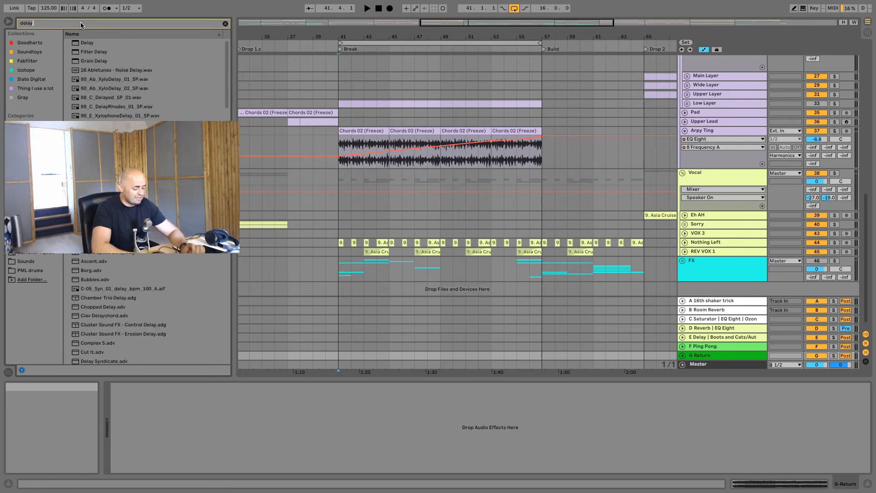
click(79, 22)
text(echo)
drag(87, 42, 258, 158)
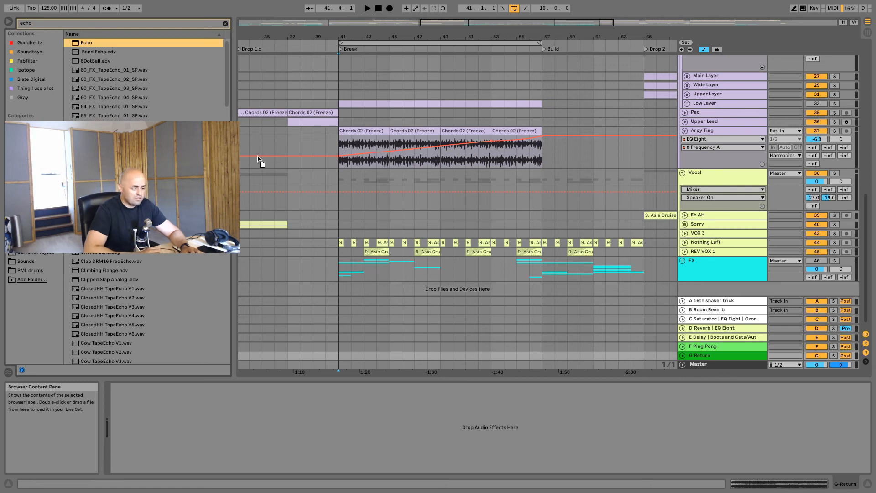
drag(627, 341, 627, 341)
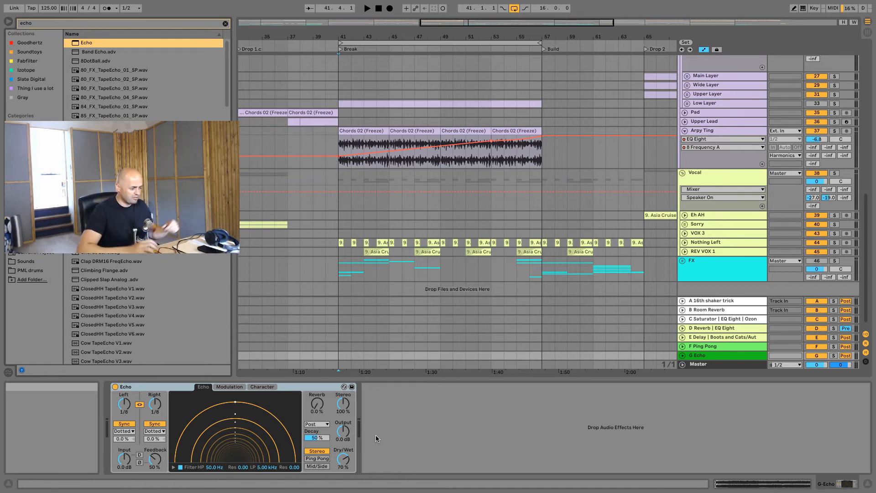
Set return G's Echo to 44% reverb in Pre position, 1/4 dotted delay times, 73% feedback and 100% dry/wet
drag(317, 404, 318, 388)
click(319, 427)
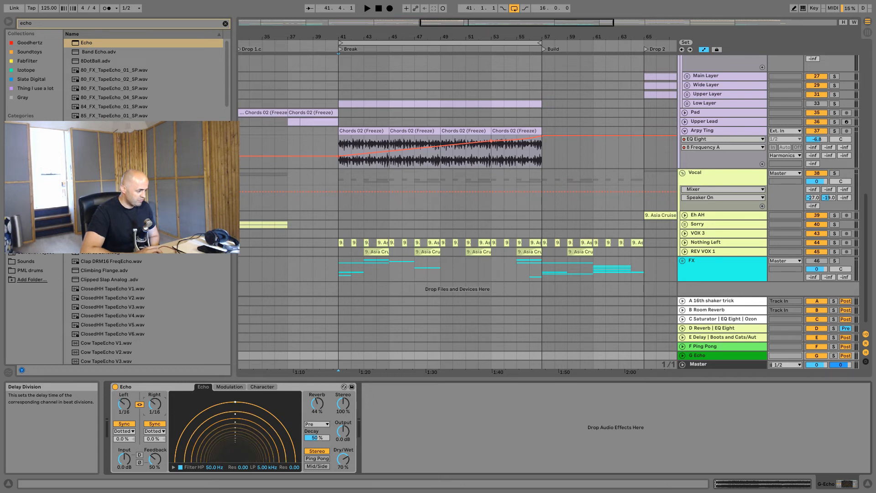
drag(155, 404, 154, 396)
drag(343, 459, 343, 433)
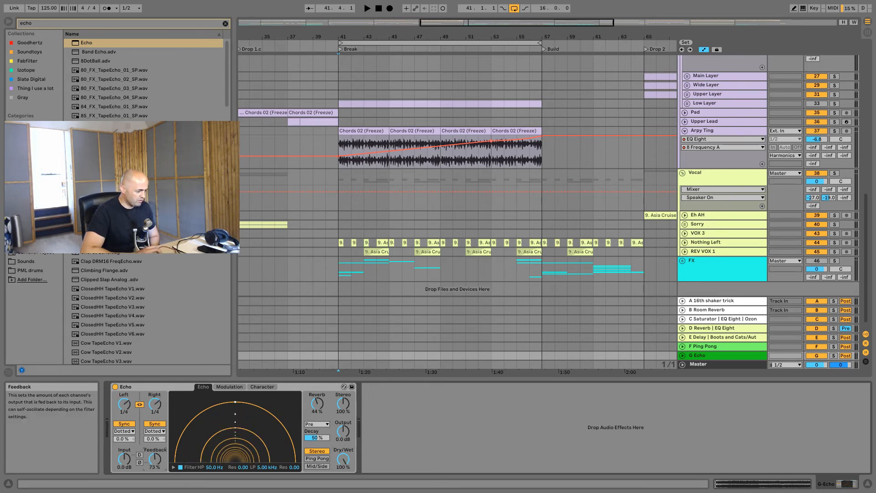
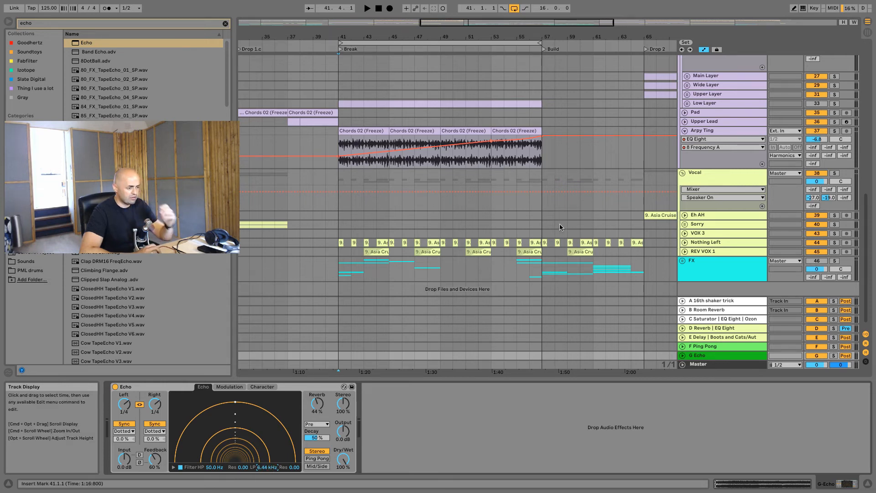
Unfold Nothing Left and draw a G-Echo send automation spike over the end of its first vocal clip at bar 41, auditioning it
click(685, 243)
click(723, 246)
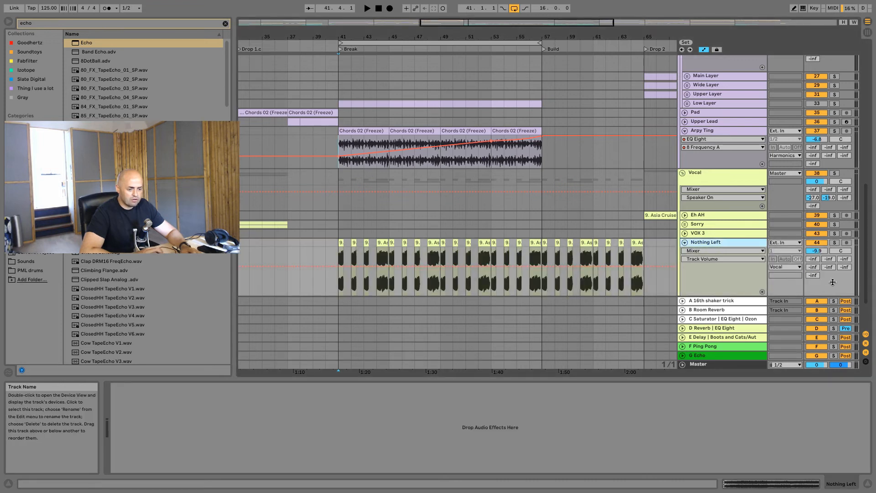
drag(353, 35, 371, 51)
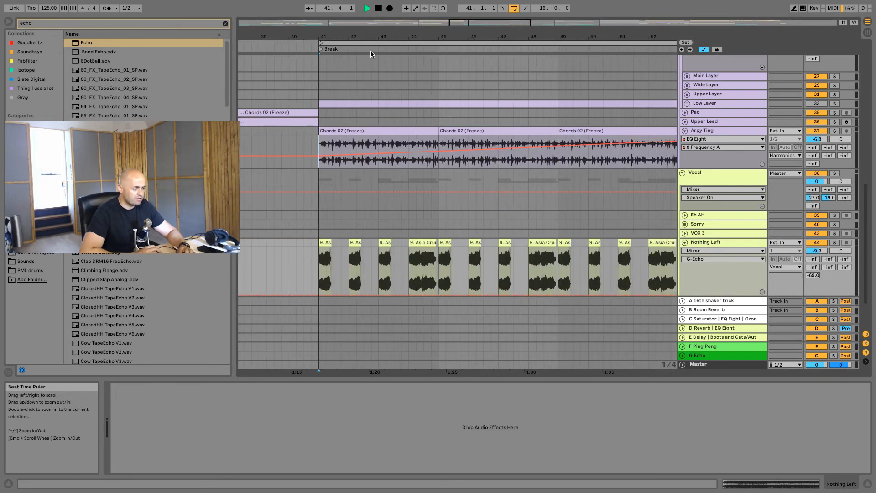
drag(327, 34, 330, 48)
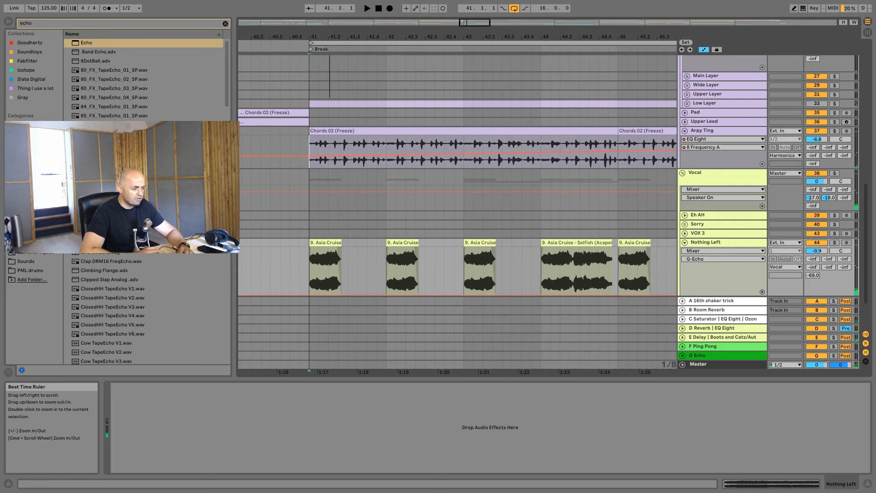
key(b)
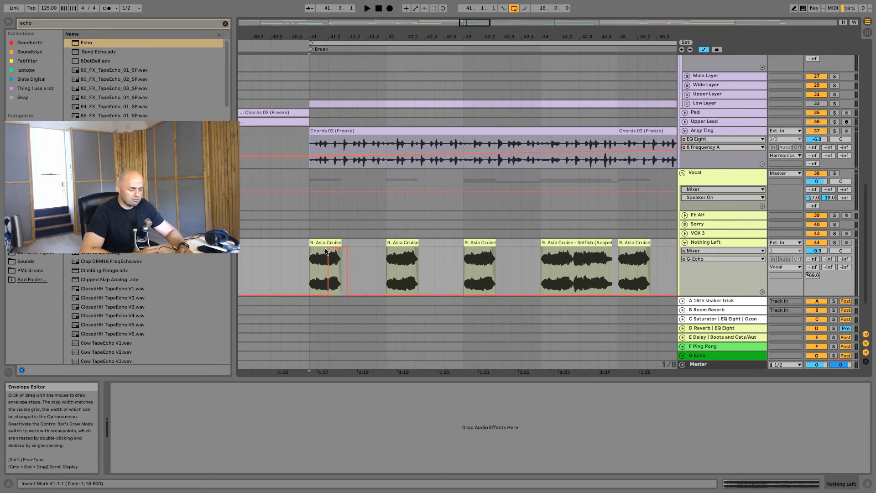
key(space)
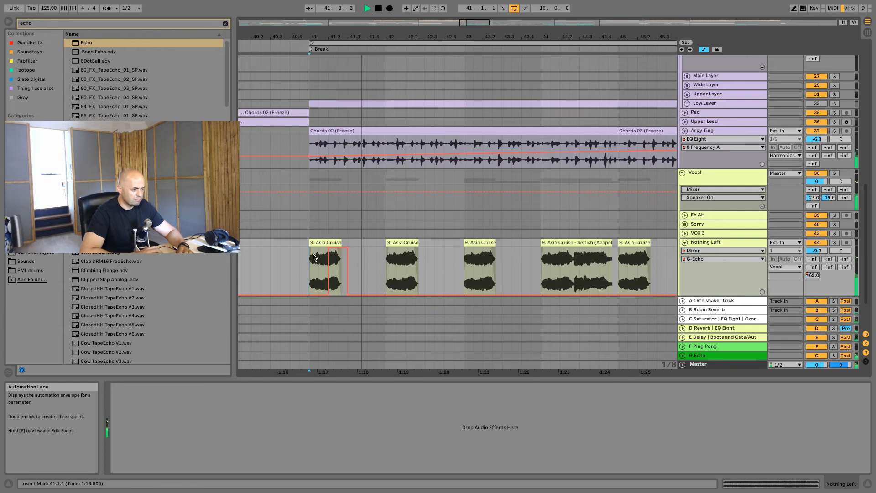
Draw short G-Echo send spikes at the ends of the first three Nothing Left clips, bars 41 to 43, and play them back
key(b)
click(412, 268)
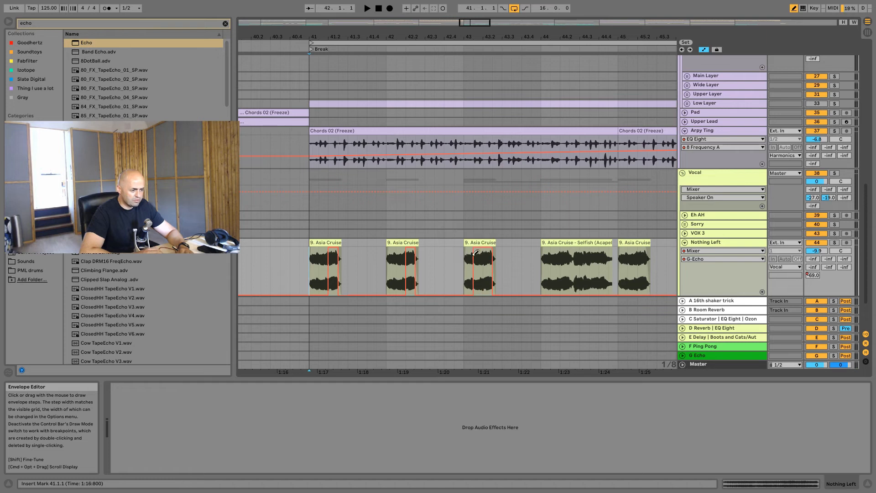
key(b)
key(space)
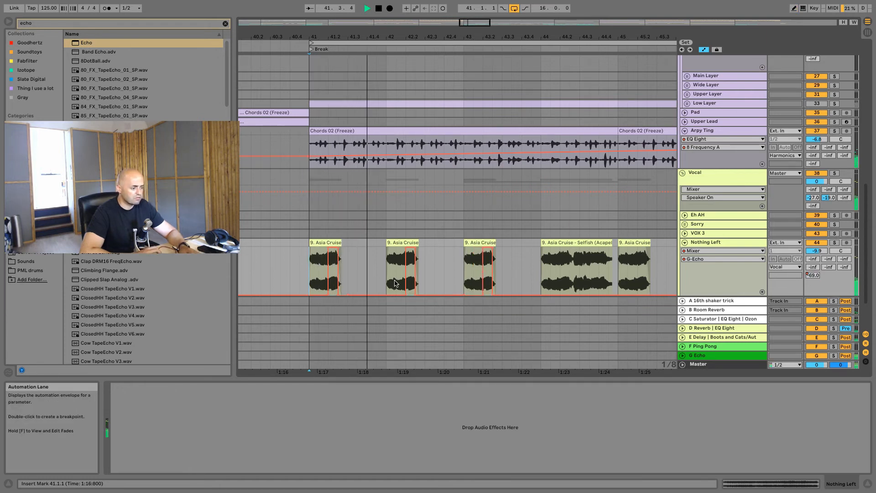
Stop playback and switch both the left and right delay sync modes of return G's Echo to Notes
click(716, 359)
key(space)
click(156, 431)
click(152, 439)
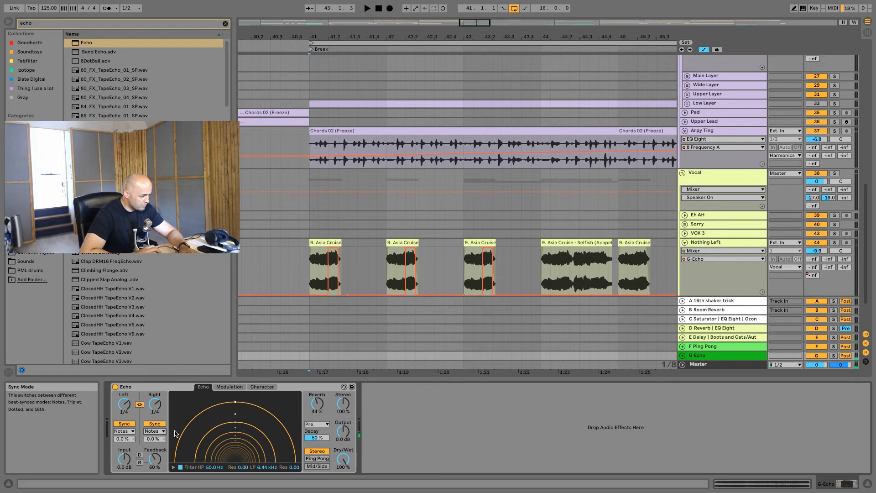
Compare Mid/Side with Stereo mode on return G's Echo during playback, keep Stereo, and set the reverb decay to 70%
key(space)
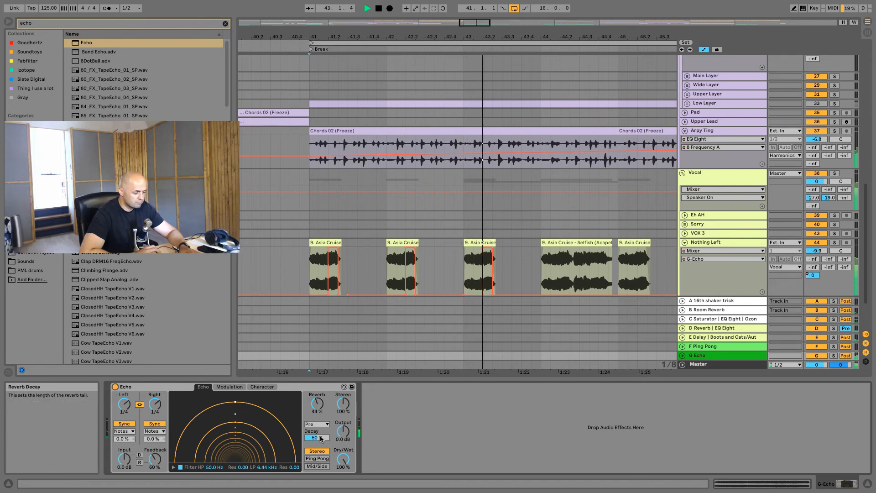
click(322, 466)
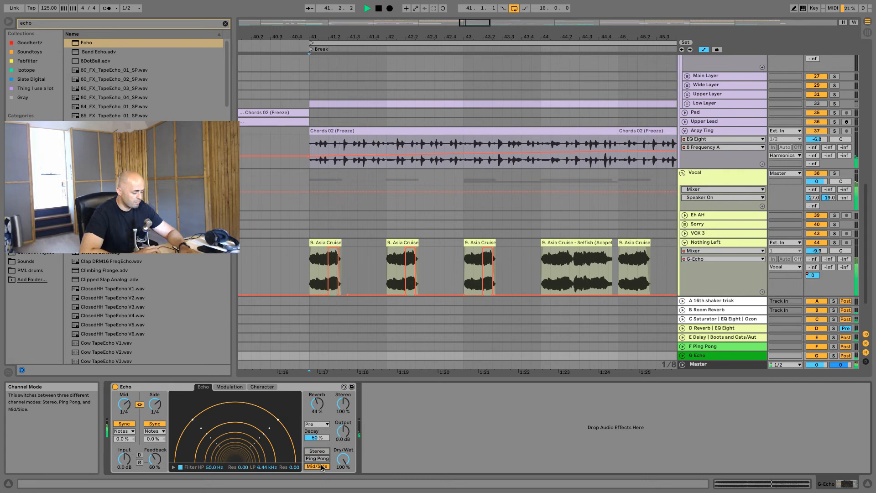
click(320, 451)
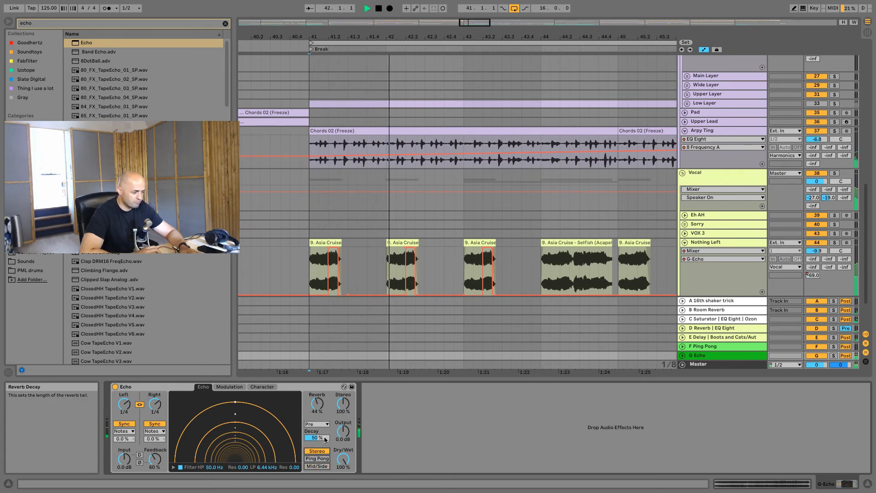
mouse_move(319, 442)
mouse_down()
mouse_move(319, 434)
mouse_move(322, 444)
mouse_up()
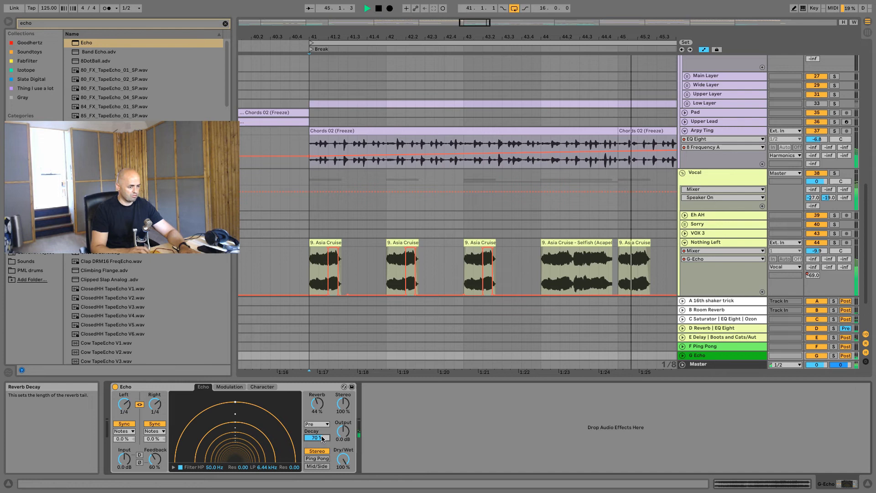
key(space)
Repeat the G-Echo send spikes on the remaining short Nothing Left clips from bar 45 through bar 55, skipping the long clips
drag(487, 37, 488, 17)
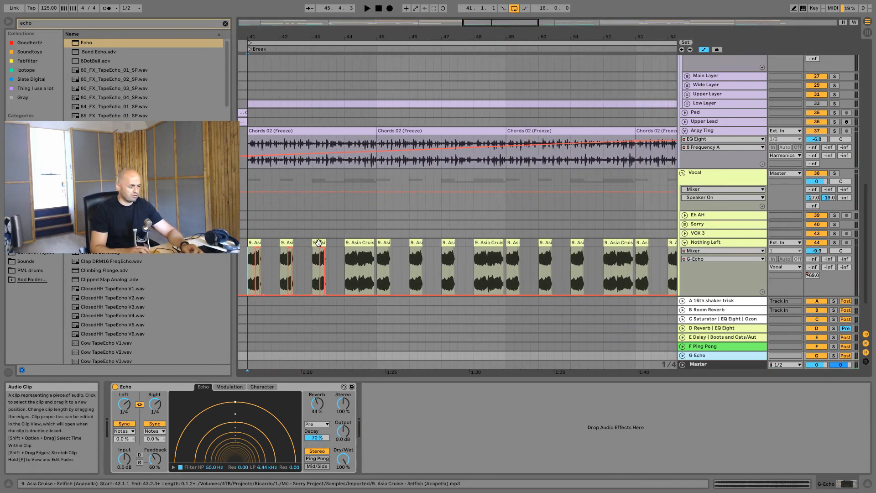
click(391, 243)
drag(392, 242, 573, 242)
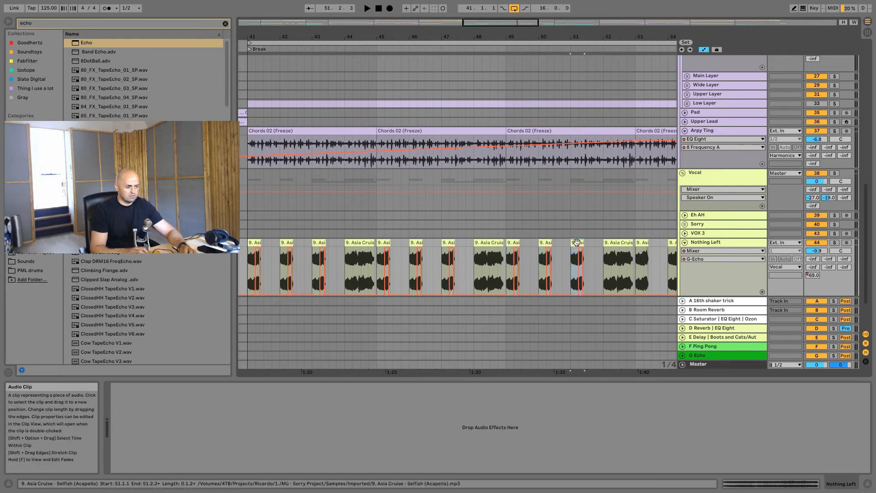
scroll(501, 244, right, 5)
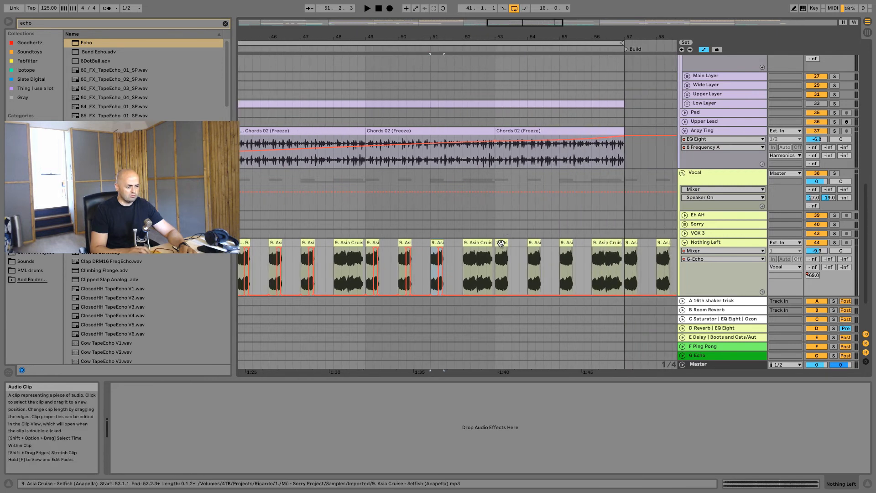
key(super+v)
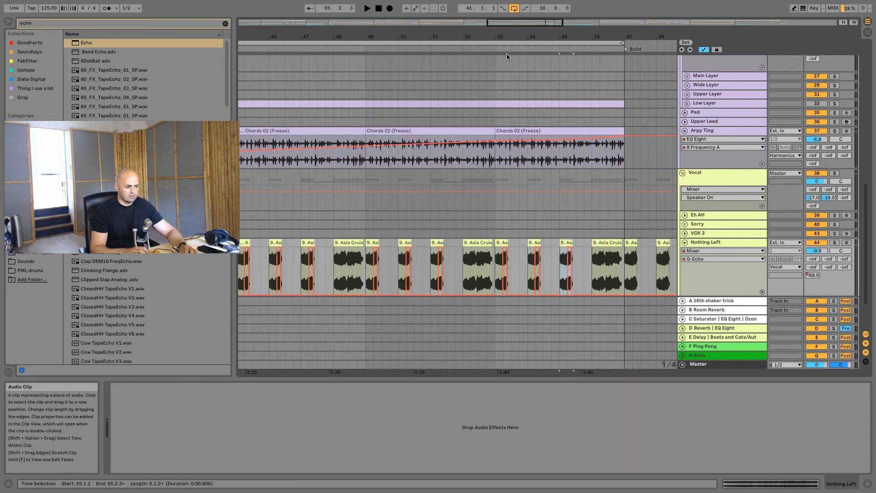
drag(511, 36, 549, 13)
scroll(461, 263, down, 3)
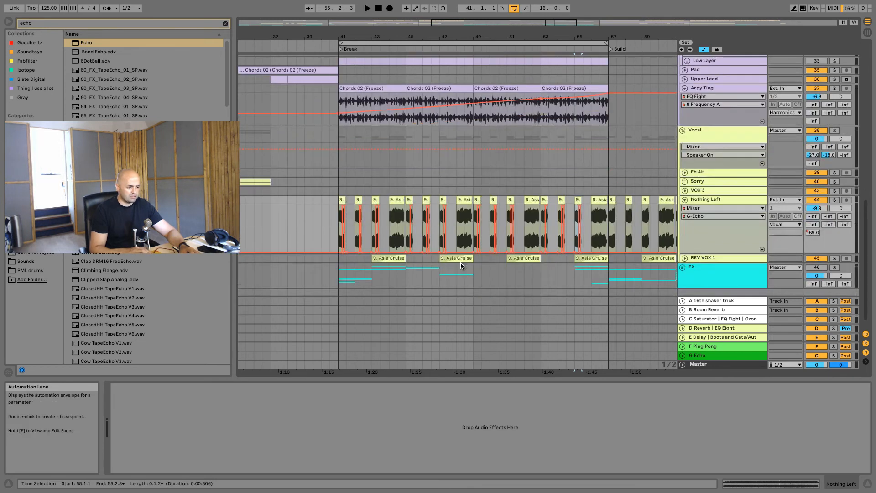
Play the Break from bar 41, unfold return G Echo and set its track volume to -7.9 dB
click(337, 233)
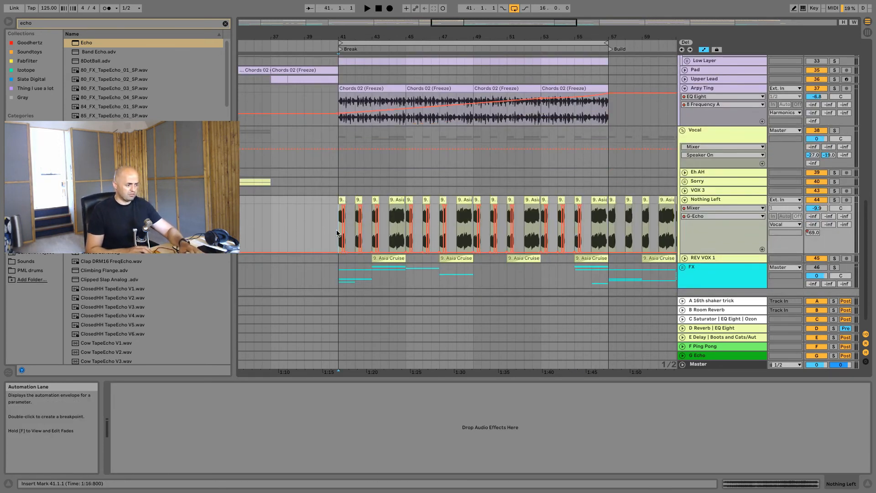
click(711, 359)
key(space)
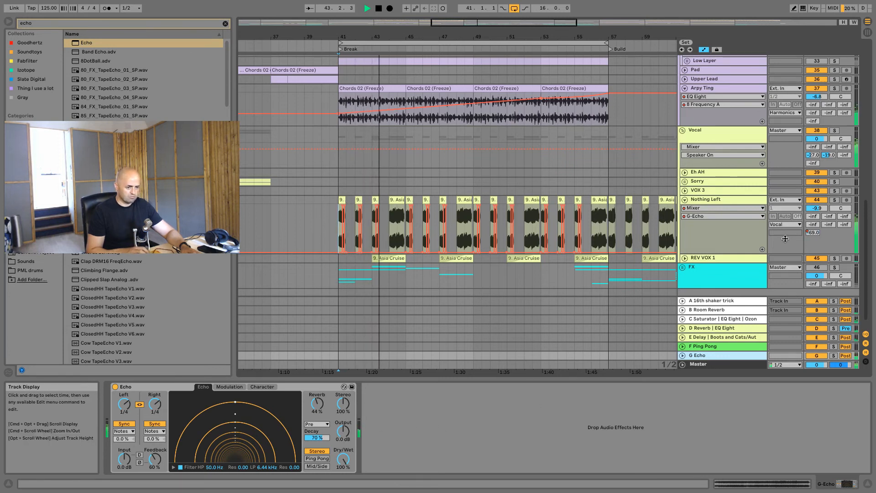
click(682, 356)
mouse_move(817, 330)
mouse_down()
mouse_move(817, 347)
mouse_move(817, 329)
mouse_up()
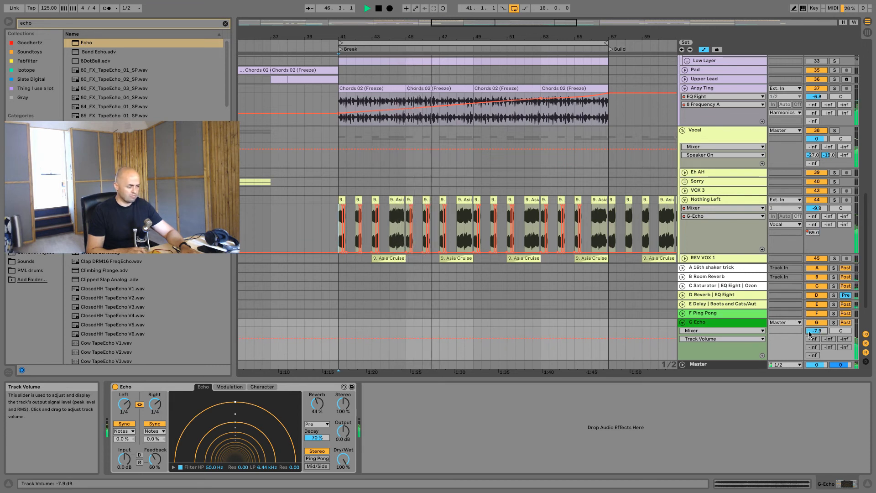
Compare Ping Pong with Stereo mode on return G's Echo, keep Stereo, and set the stereo width to 200%
click(322, 460)
key(space)
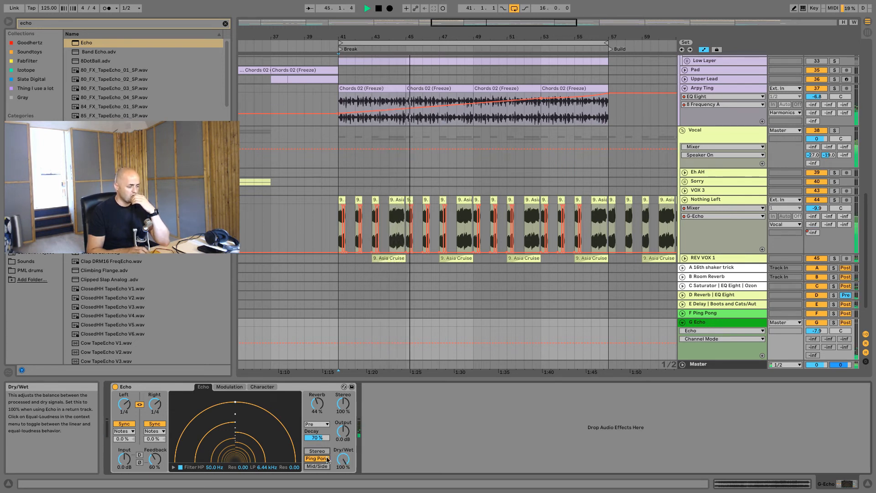
click(318, 451)
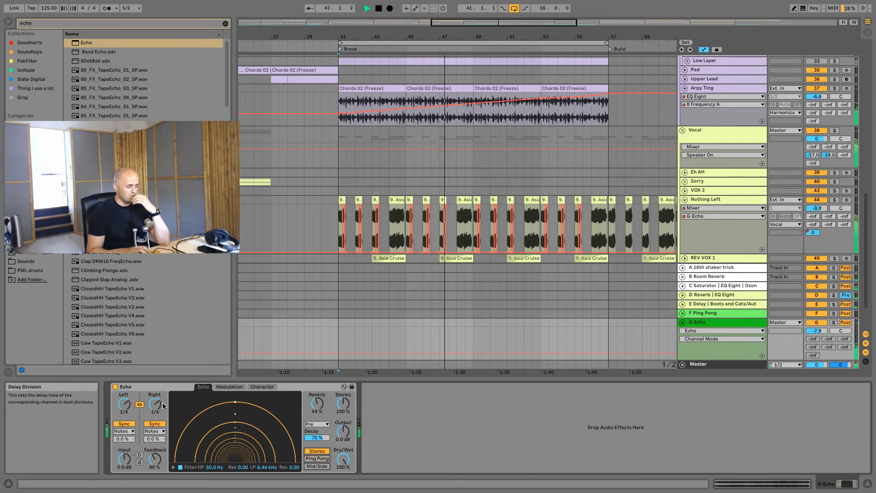
key(space)
key(space)
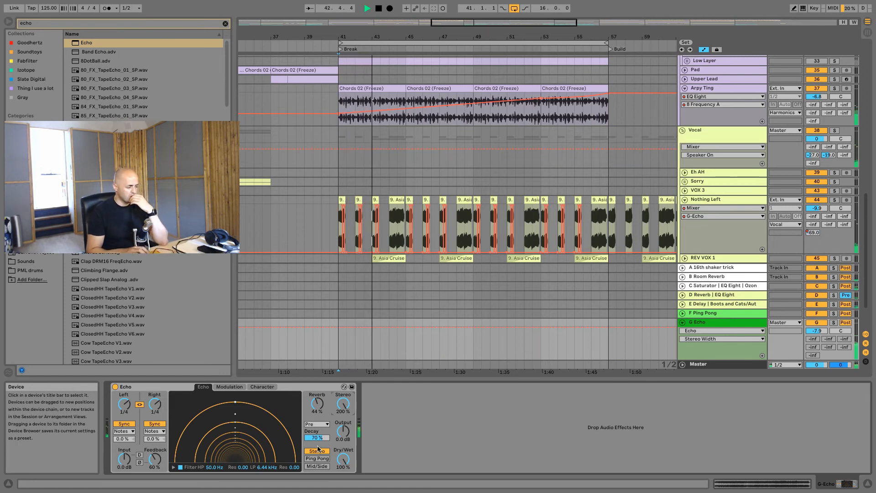
Move return G's Echo reverb to the Post position and set its amount to 37% while the Break plays
click(318, 426)
click(324, 437)
key(space)
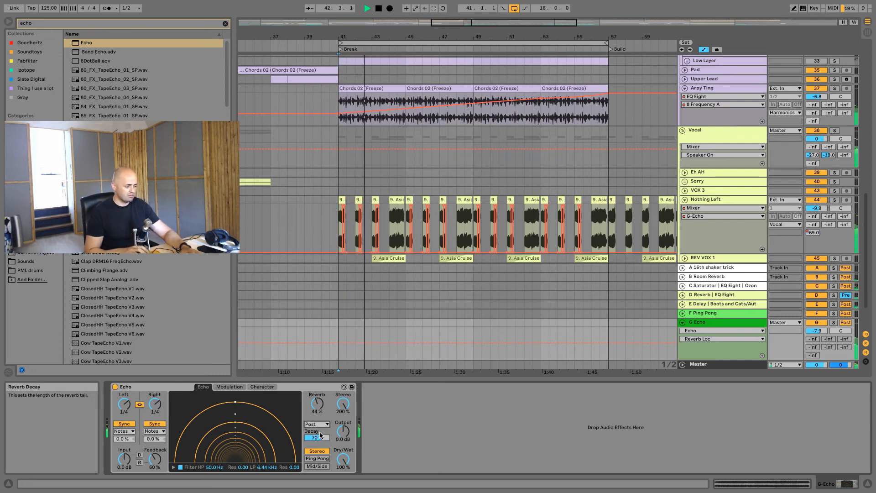
drag(318, 407, 318, 411)
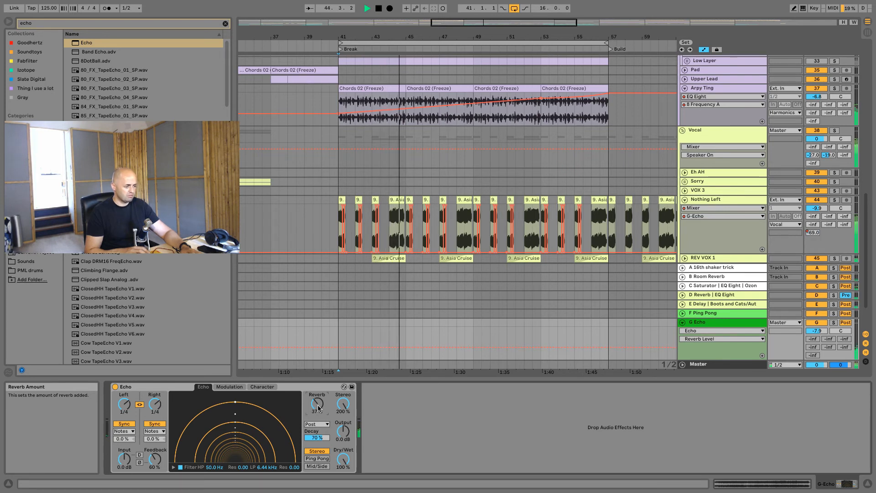
key(space)
Unfold REV VOX 1, check the devices on returns D and E, and fold the G Echo return
click(685, 259)
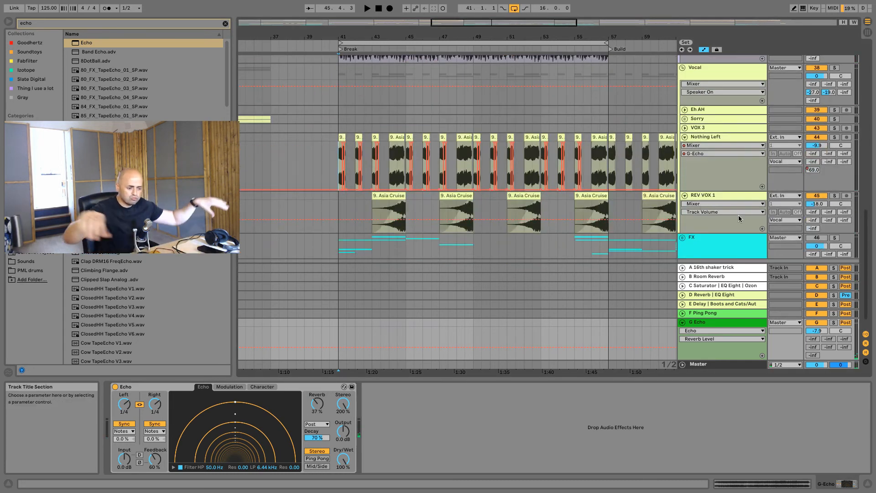
click(719, 294)
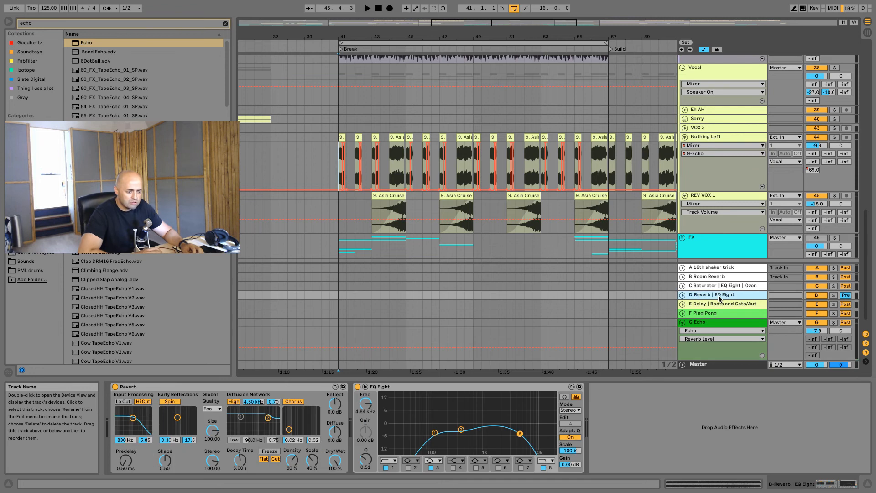
click(715, 305)
click(683, 322)
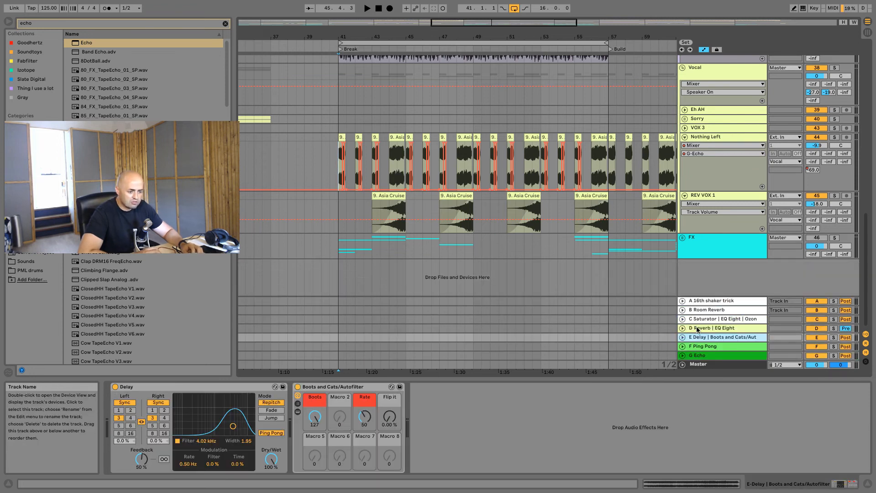
Insert a new return track after E and load Reverb onto it with 100% dry/wet and 8.19 s decay time
key(ctrl+alt+t)
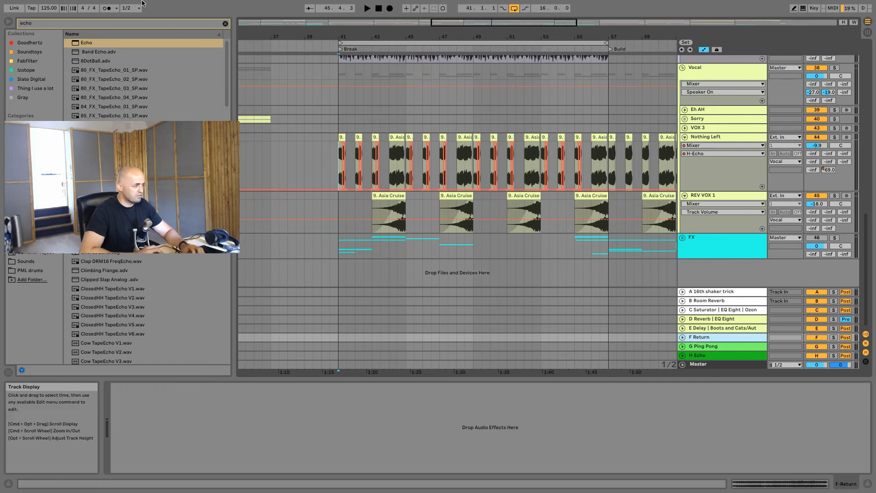
click(134, 26)
text(reverb)
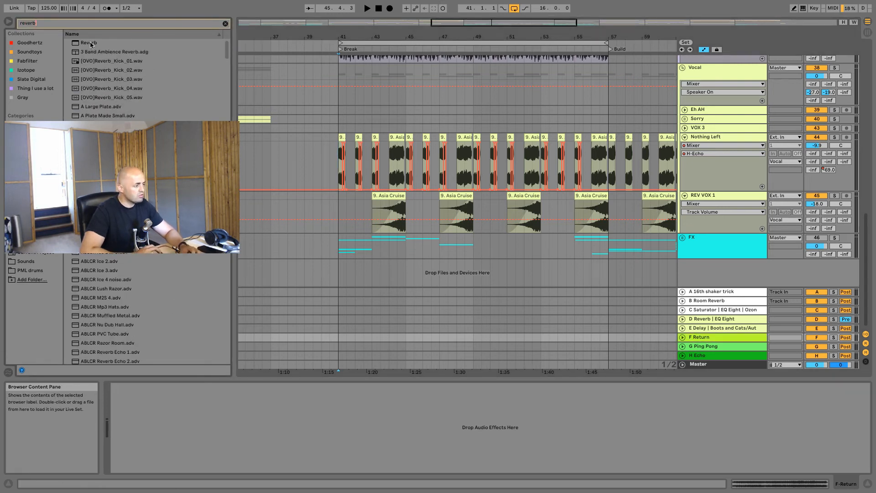
drag(90, 44, 652, 299)
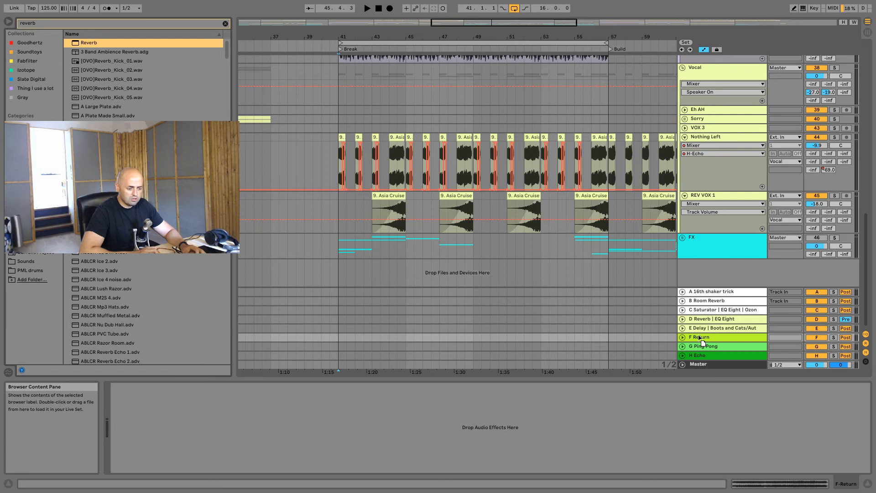
drag(599, 355, 599, 355)
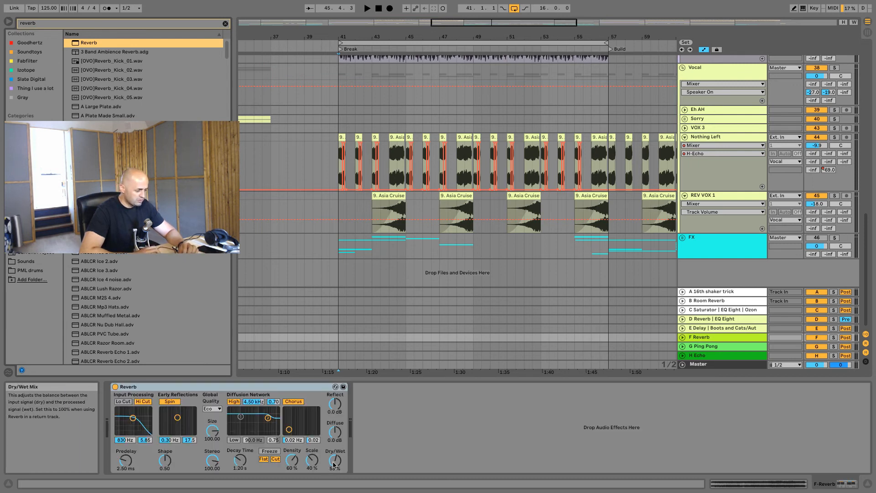
drag(240, 461, 240, 445)
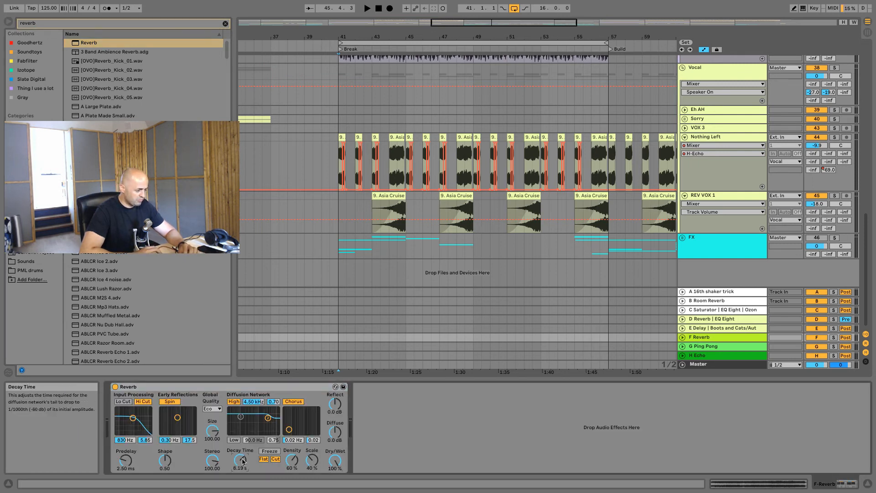
Load Auto Pan after the Reverb on return F and set its amount to 59.5%
click(153, 26)
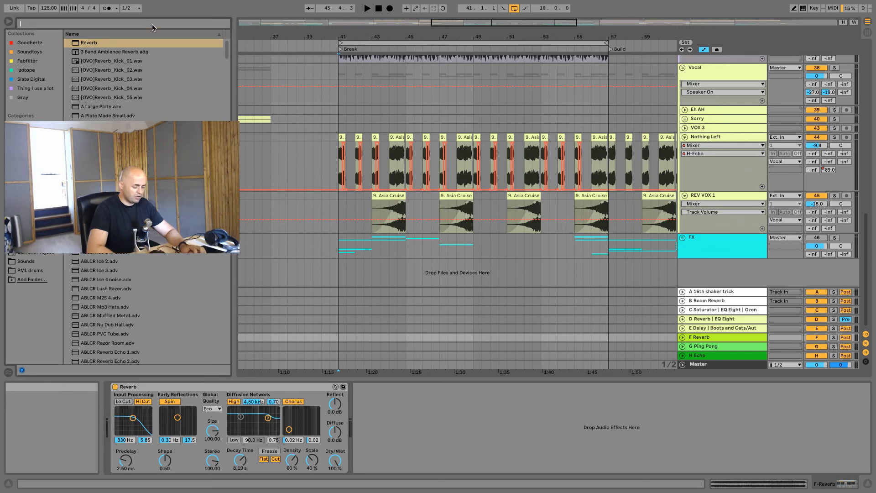
text(auto pan)
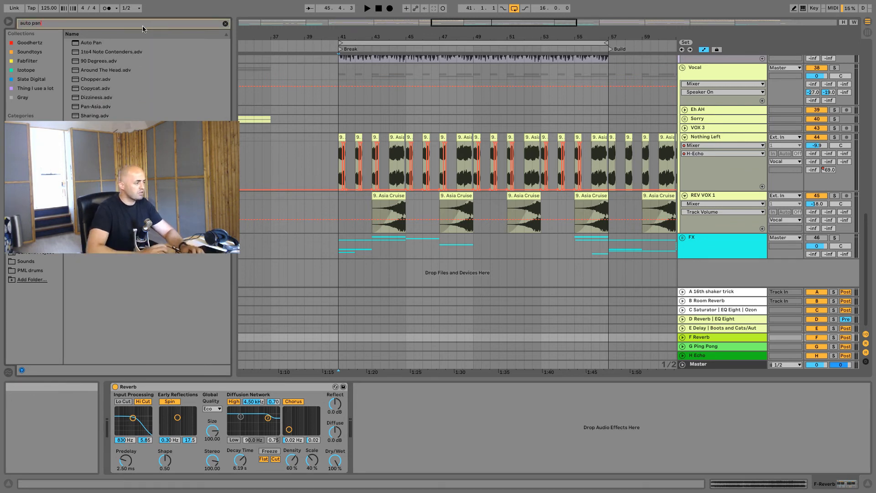
key(Down)
drag(371, 415, 365, 420)
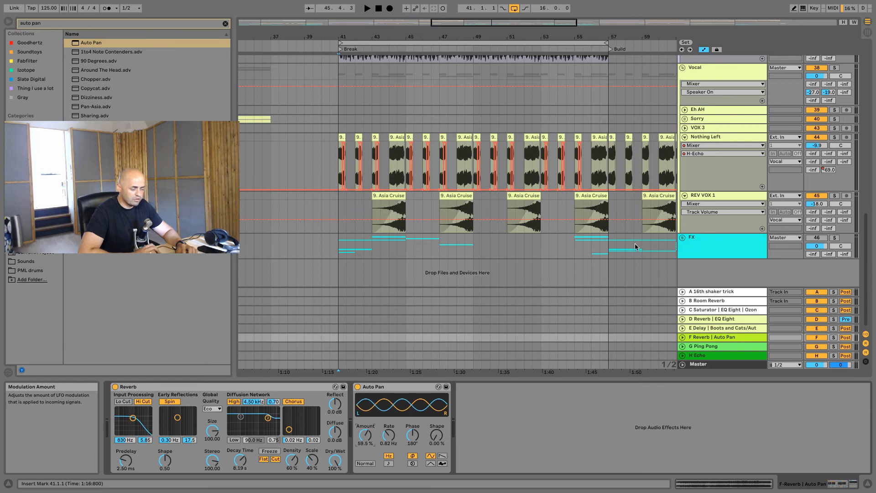
Automate REV VOX 1's send to return F to rise at the end of its first clip, and lower the track volume to -22.6 dB
click(828, 228)
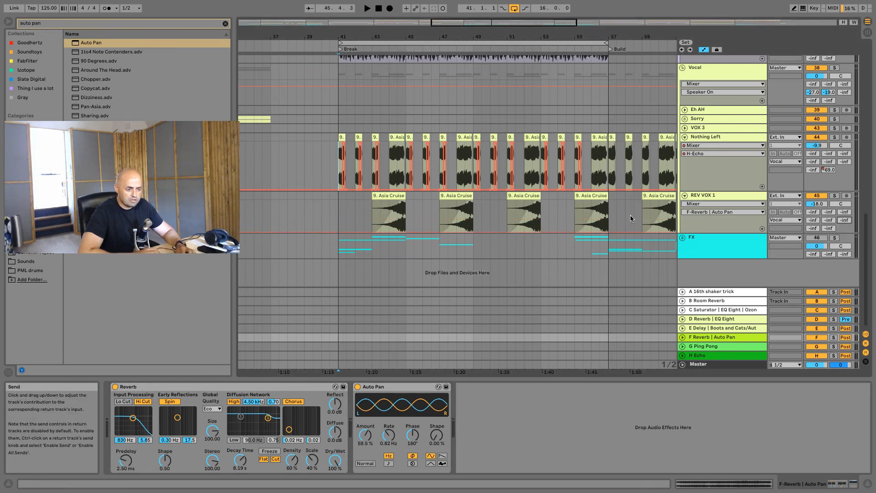
drag(411, 40, 409, 64)
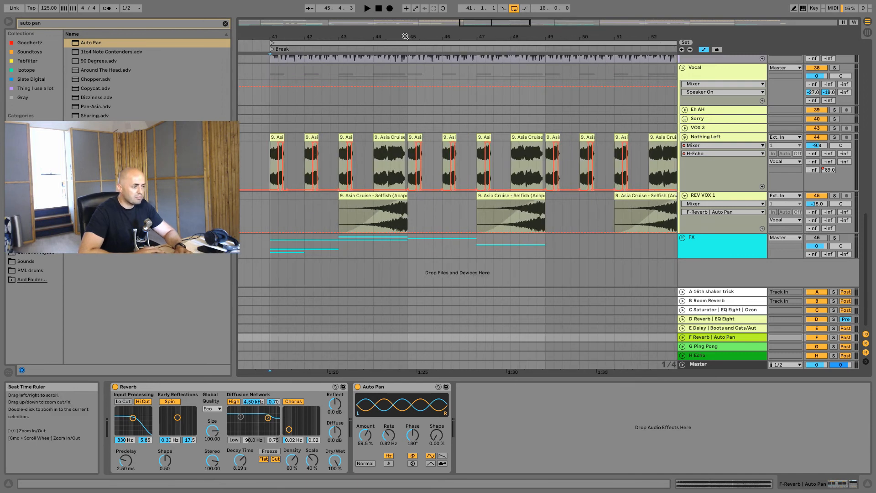
key(b)
drag(405, 212, 407, 200)
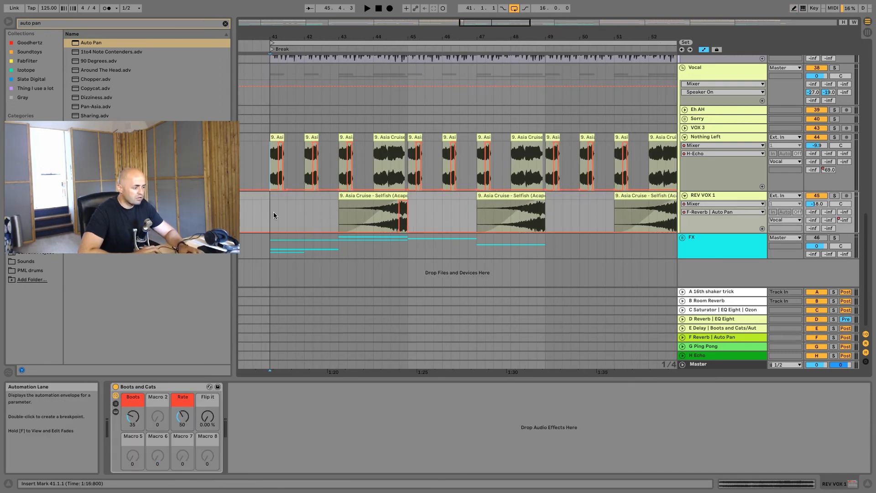
drag(817, 204, 817, 221)
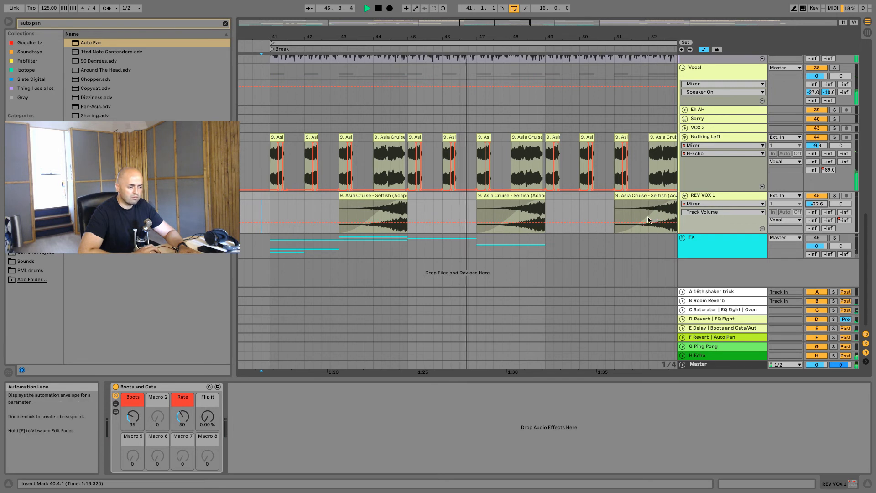
Paste the return F send automation onto the ends of the remaining four REV VOX 1 clips
click(512, 201)
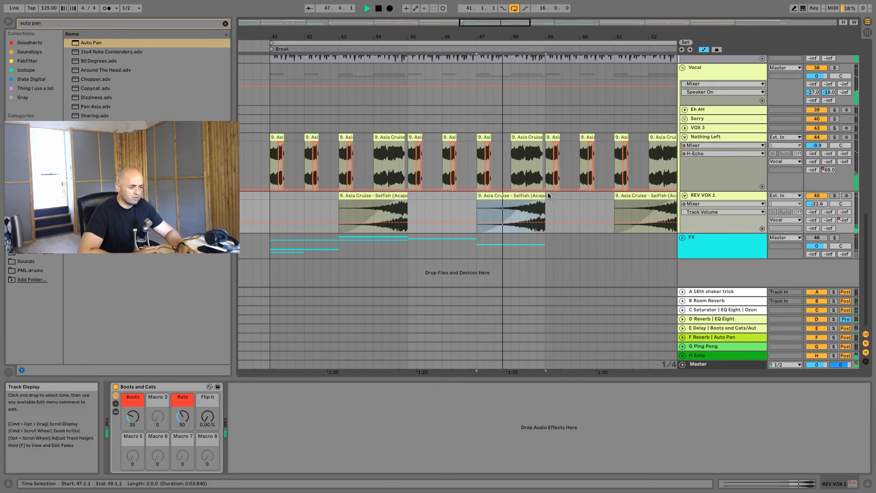
click(842, 219)
drag(607, 36, 495, 14)
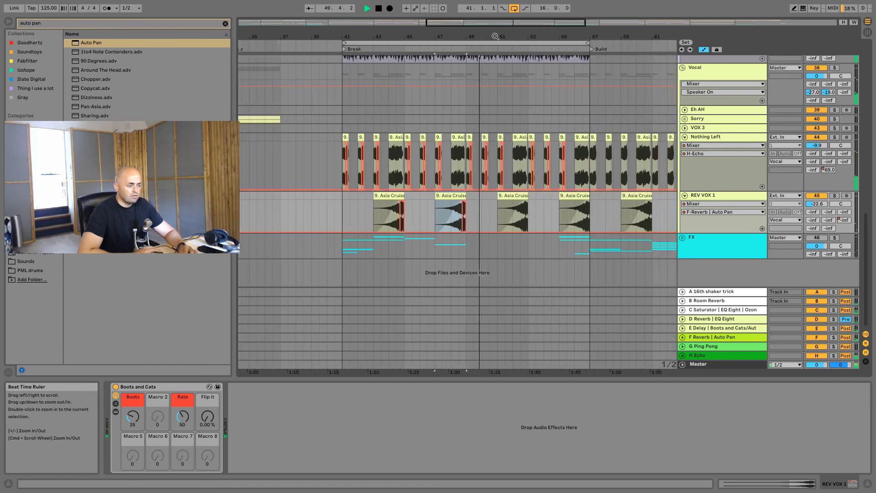
click(519, 196)
key(super+v)
click(577, 195)
key(super+v)
click(628, 196)
key(super+v)
Copy a Nothing Left Break clip's H-Echo send automation onto the short Nothing Left clips in the Build
drag(509, 34, 479, 34)
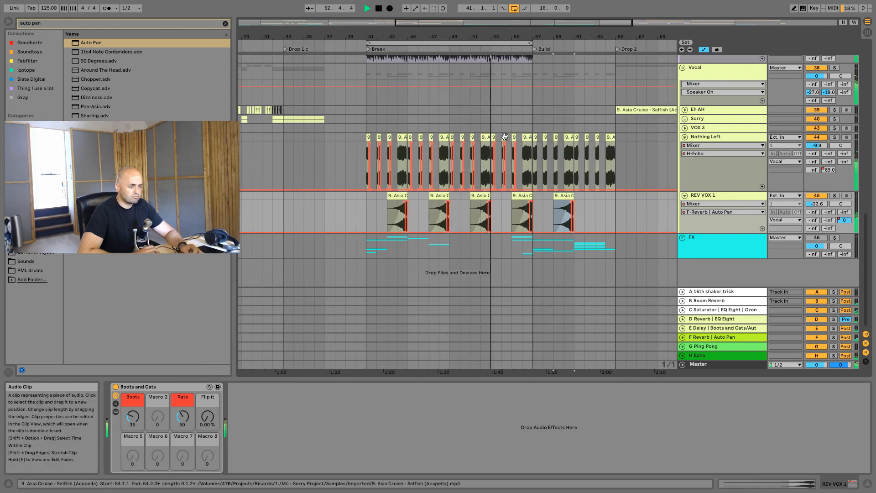
click(551, 136)
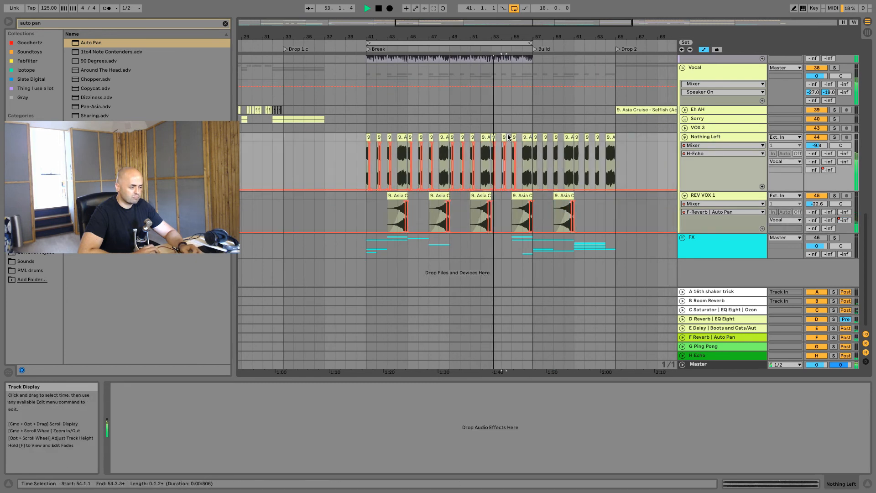
click(546, 137)
key(super+v)
click(556, 137)
key(super+v)
click(588, 137)
key(super+v)
click(597, 137)
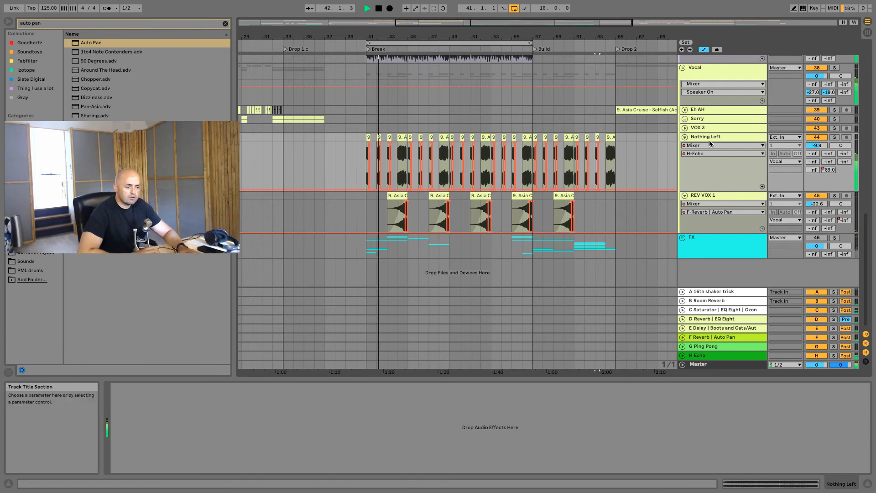
Fold Nothing Left, unfold the H Echo return, and set its volume to -11.1 dB
click(684, 137)
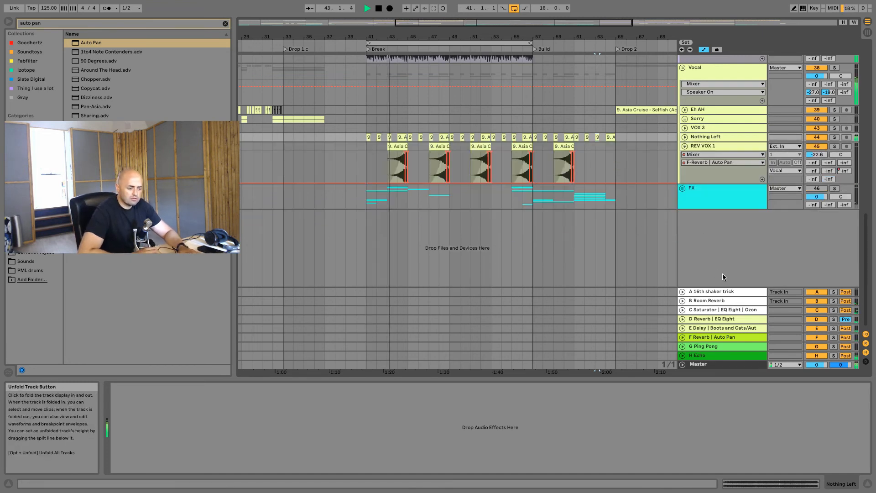
click(701, 356)
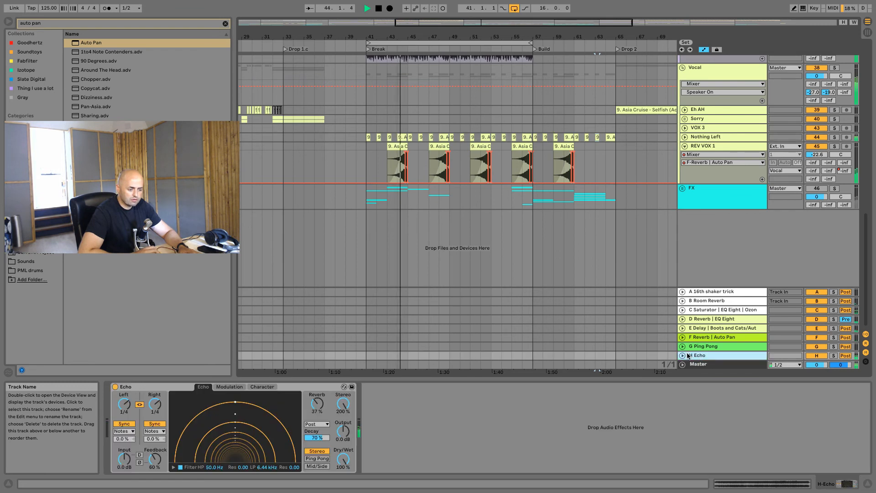
click(682, 356)
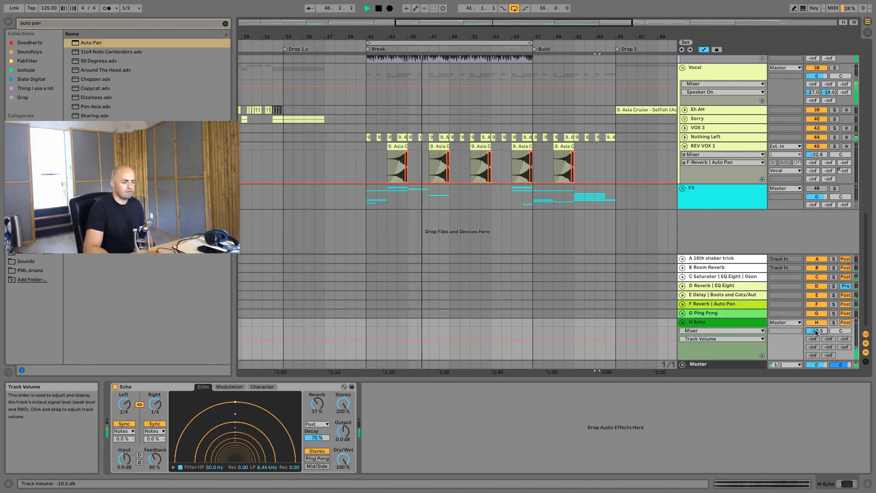
drag(815, 333, 816, 336)
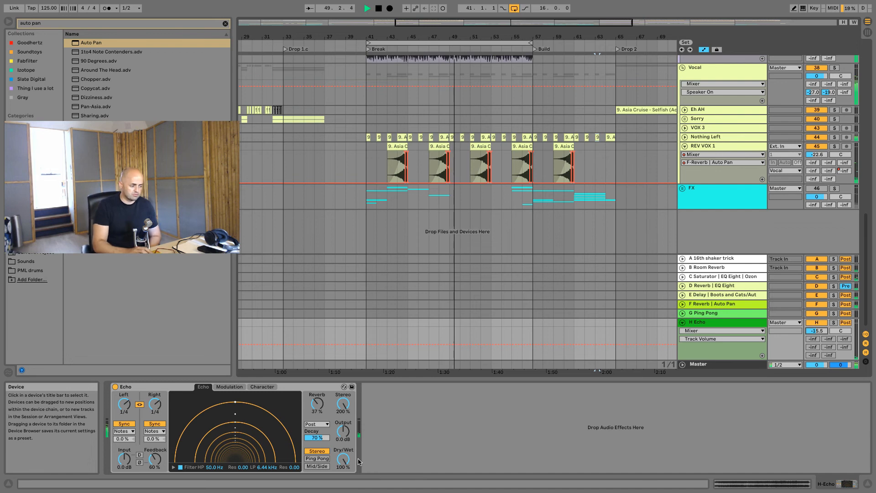
drag(817, 331, 817, 332)
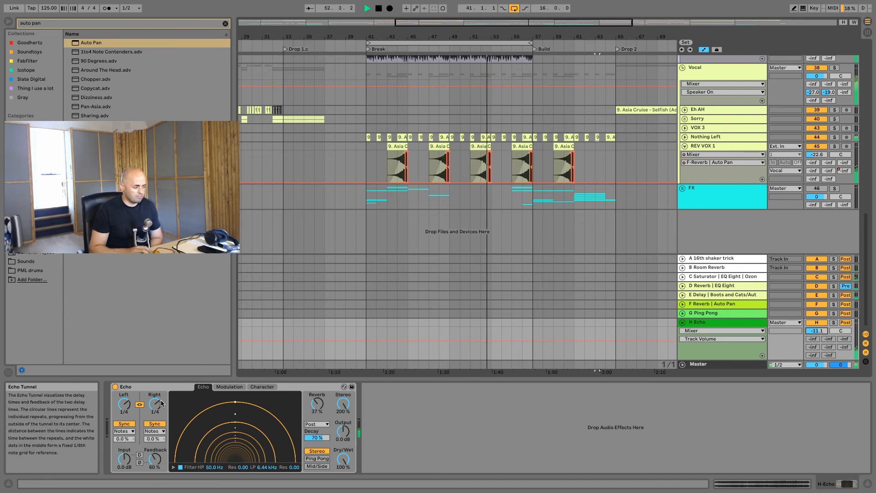
Try a 1/8 delay time and 16th sync mode on return H's Echo, compare it bypassed, and restore 1/4 Notes
click(124, 404)
drag(124, 404, 124, 409)
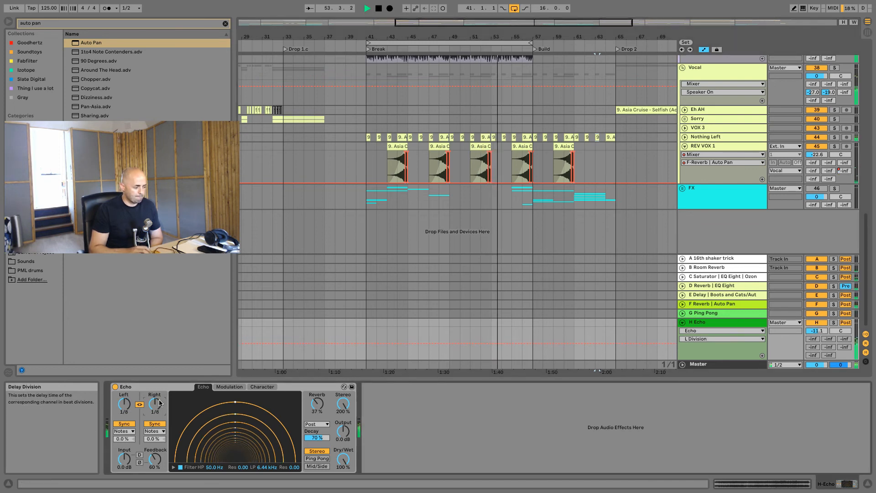
click(115, 387)
click(115, 387)
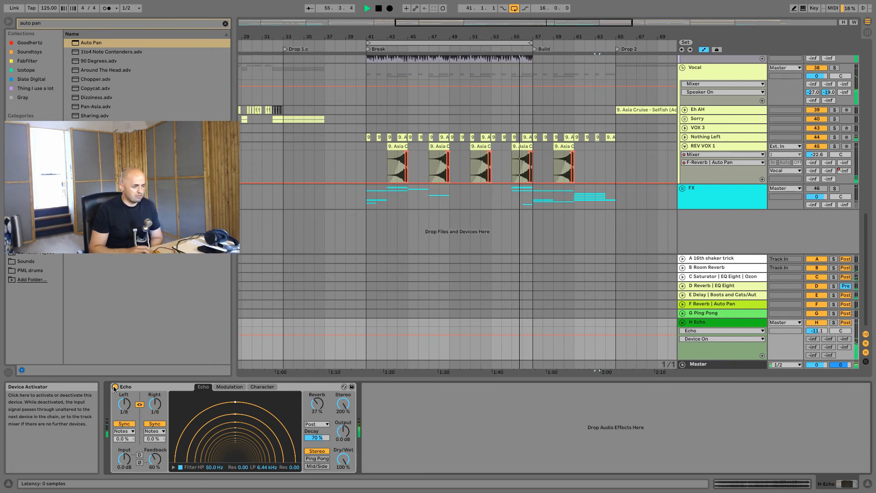
click(152, 406)
key(space)
mouse_move(151, 406)
mouse_down()
mouse_move(151, 389)
mouse_move(150, 397)
mouse_up()
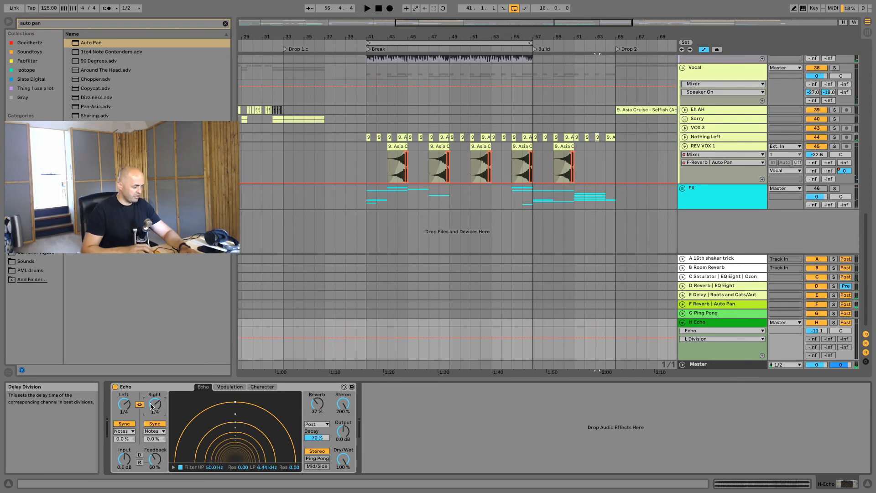
click(116, 387)
click(115, 387)
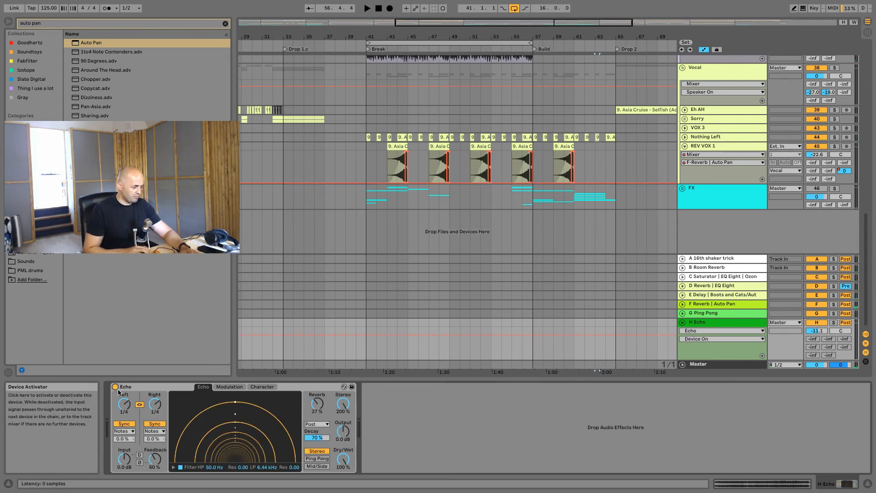
click(153, 431)
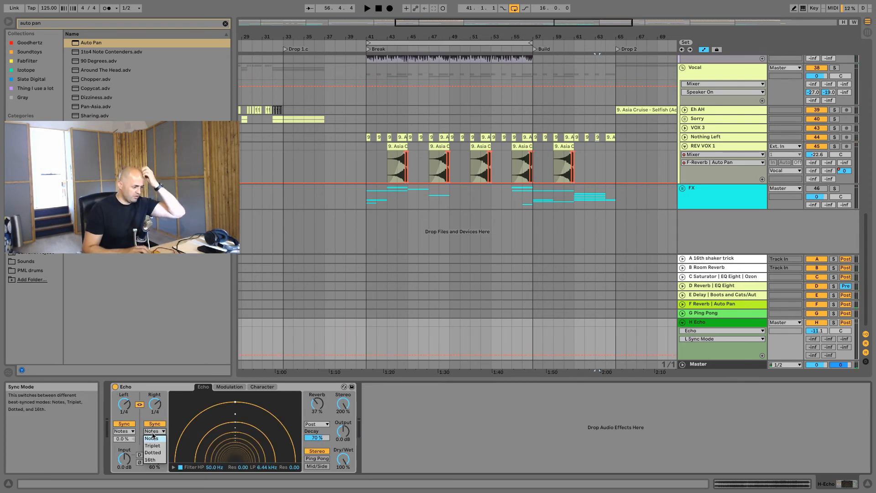
click(152, 459)
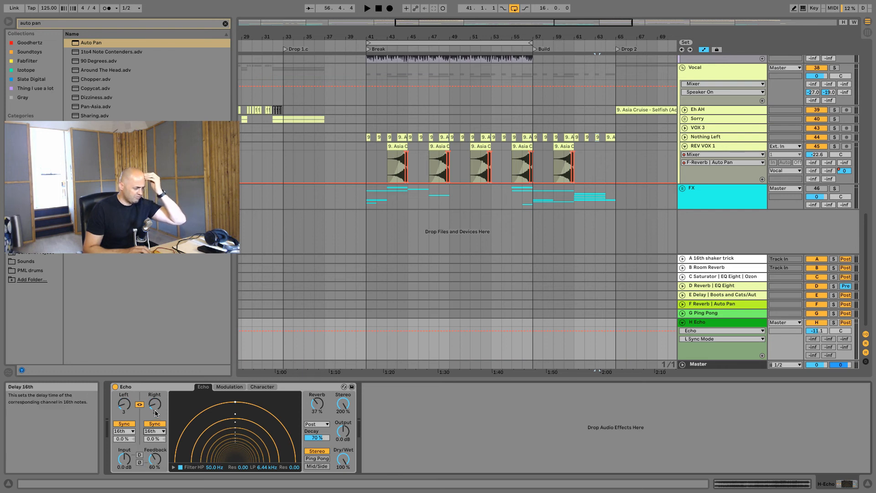
click(158, 439)
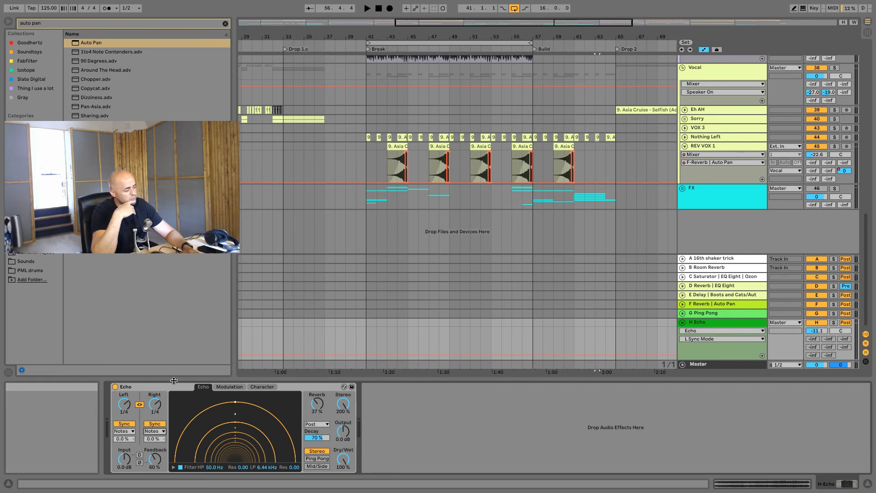
Offset return H's Echo delay by 8.8%, pan the return to 5L while the Break plays, and fold it
click(155, 438)
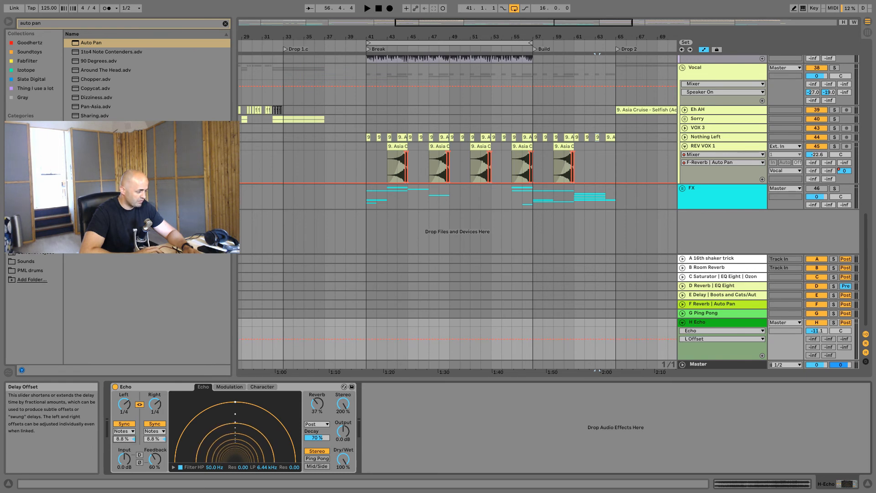
click(368, 178)
key(space)
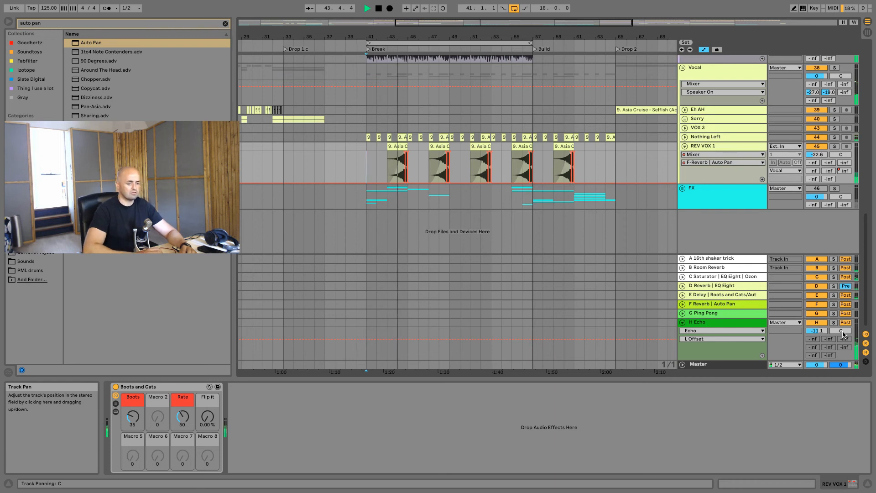
drag(843, 334, 843, 335)
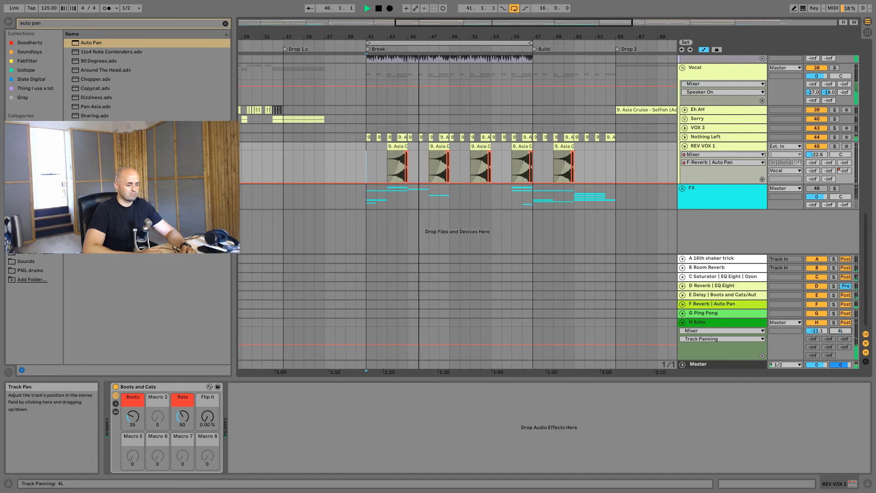
click(708, 321)
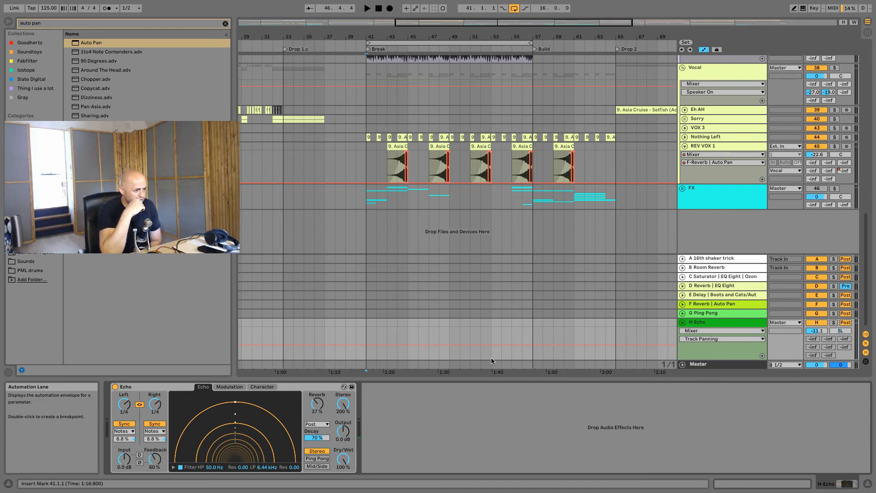
click(683, 322)
click(703, 356)
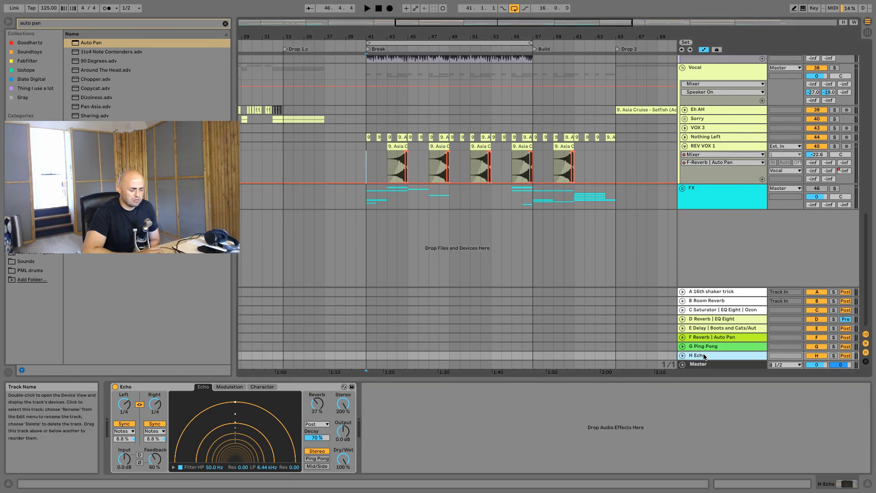
Copy Nothing Left's H-Echo send automation from bars 41 to 64 onto its F-Reverb send and play the Break
click(686, 138)
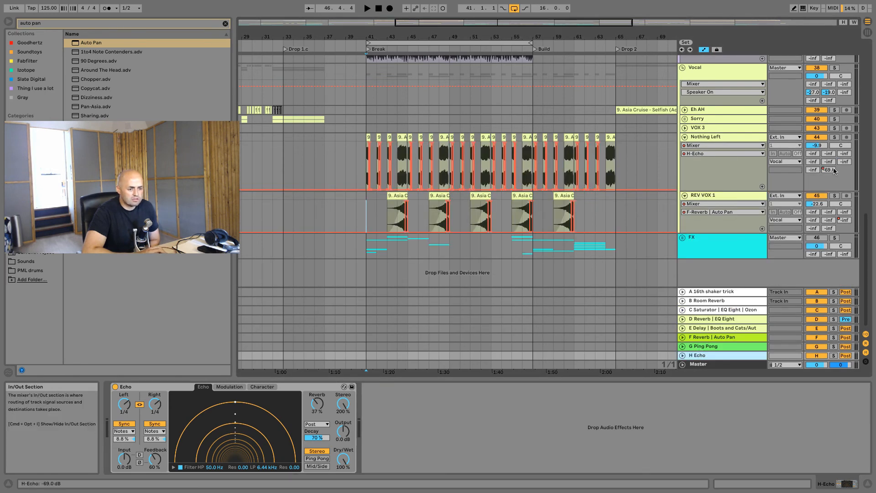
drag(368, 160, 612, 153)
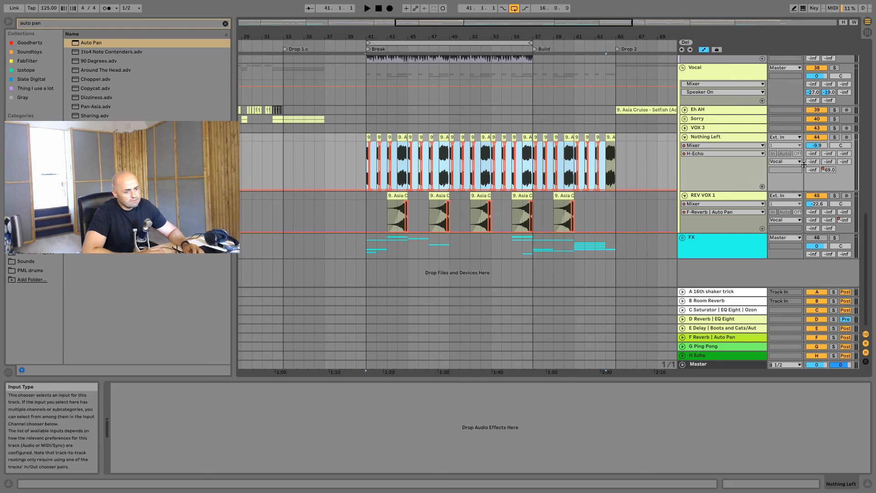
click(813, 170)
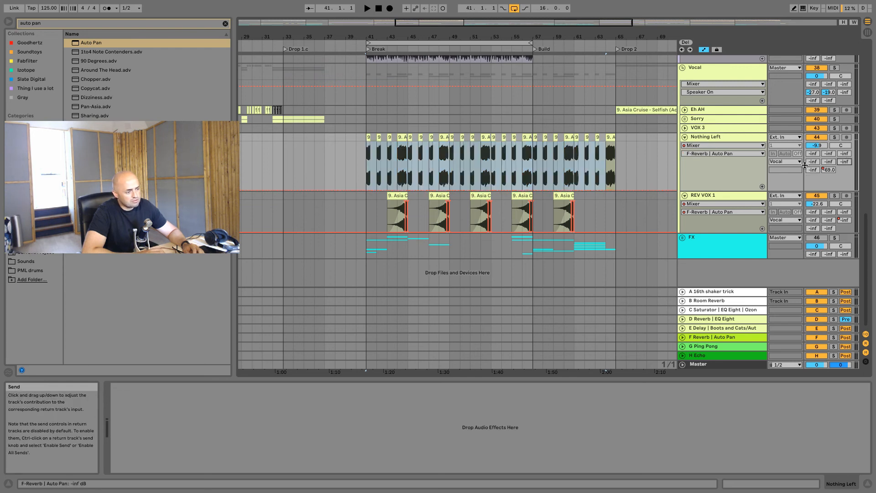
click(364, 158)
key(ctrl+a)
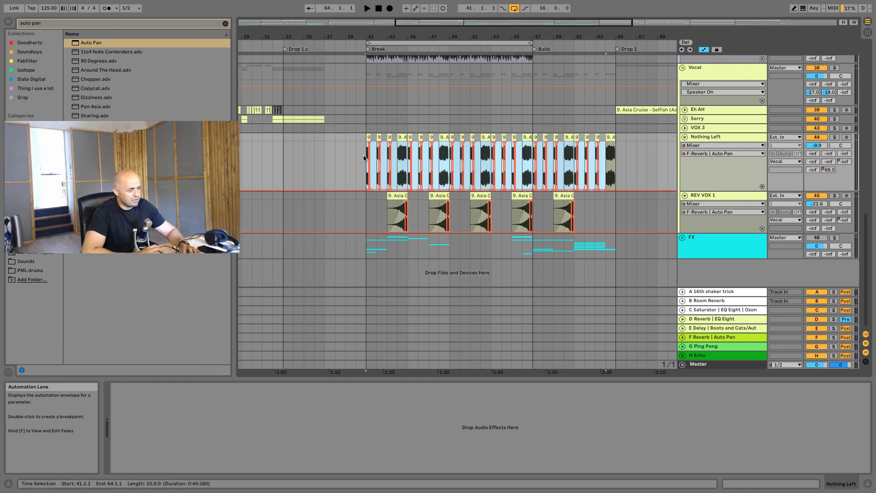
key(space)
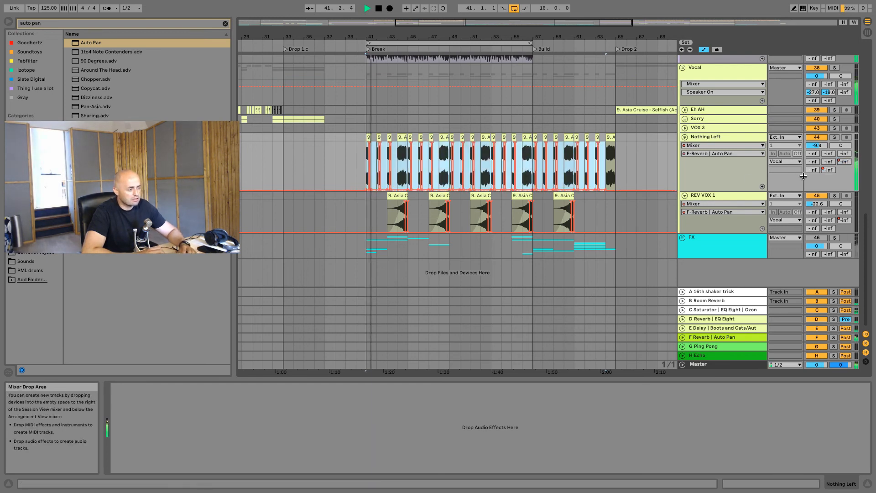
key(space)
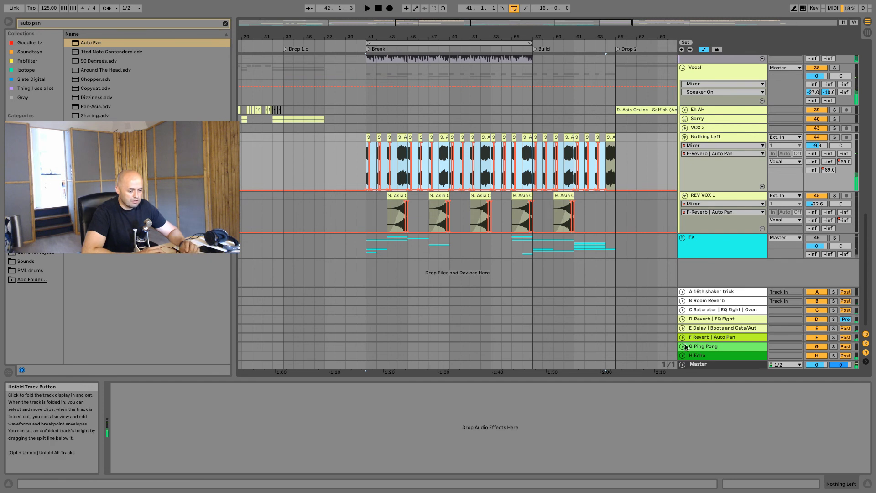
Unfold the F Reverb | Auto Pan return, set its volume to -8.0 dB while the Break plays, and fold it
click(683, 338)
key(space)
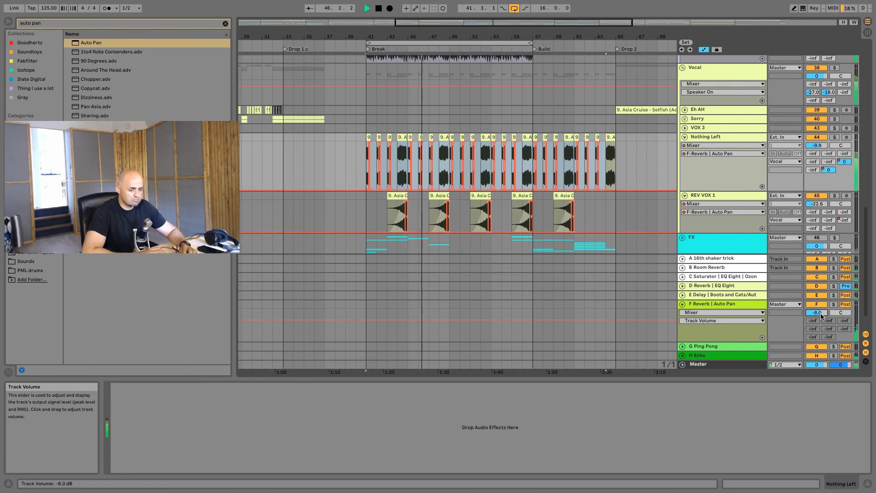
Try return H's Echo with its reverb amount at 0% and the Ping Pong mode during Break playback
click(698, 355)
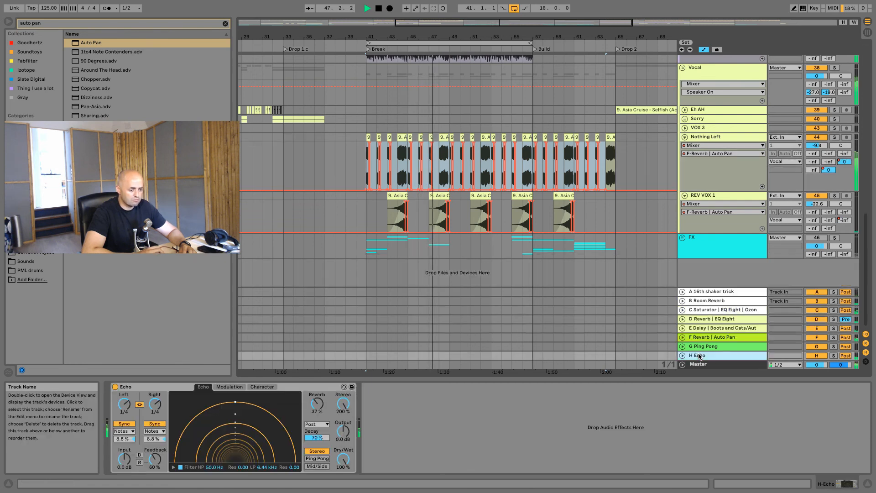
click(318, 404)
key(Delete)
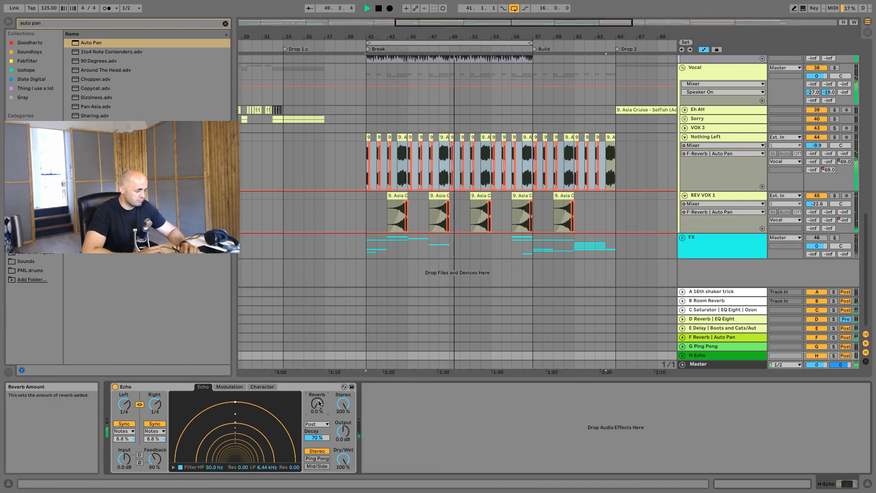
click(318, 459)
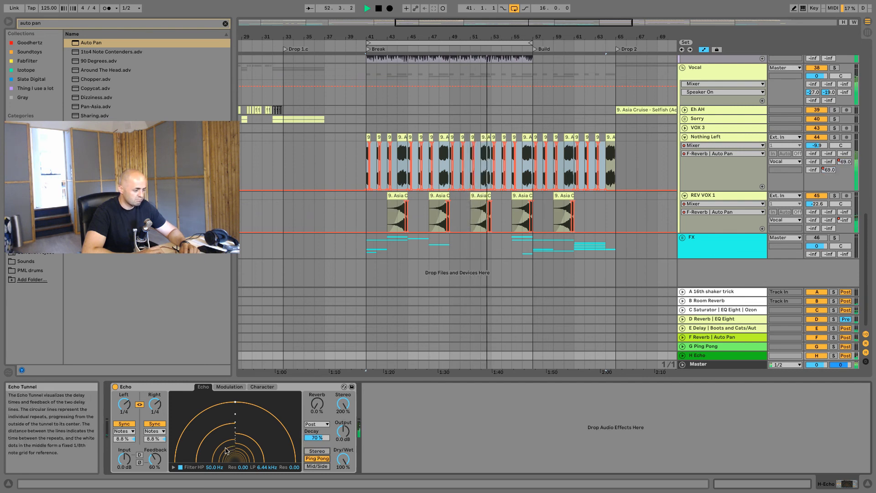
Try delay offsets of -6.2% left and -7.7% right on return H's Echo, then reset both to 0.0% and replay
click(155, 438)
key(Delete)
click(129, 439)
key(Delete)
drag(154, 439, 124, 450)
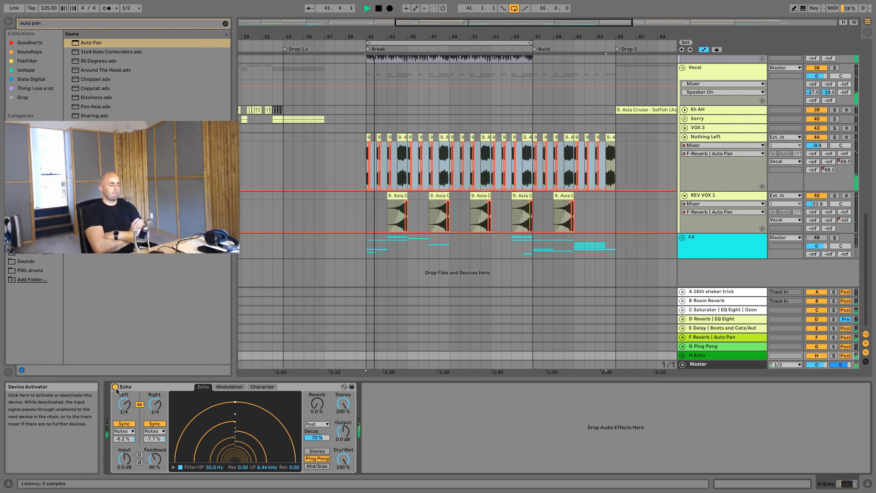
key(space)
double_click(124, 440)
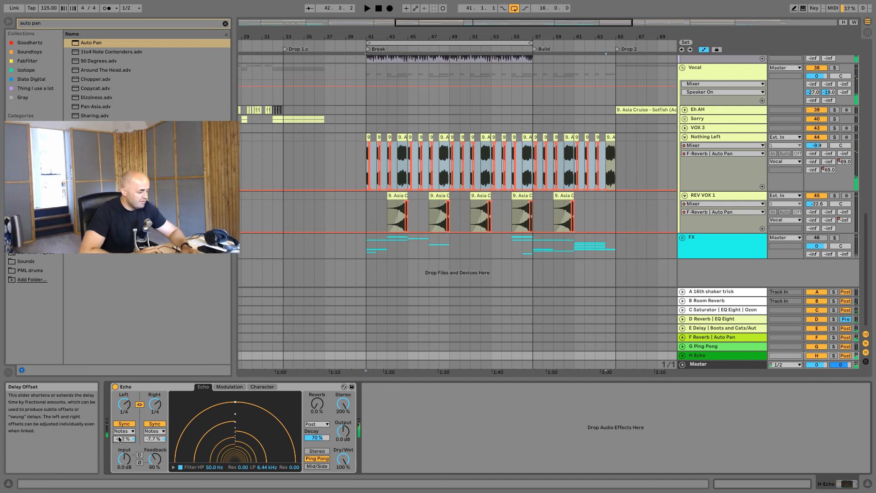
double_click(150, 439)
key(space)
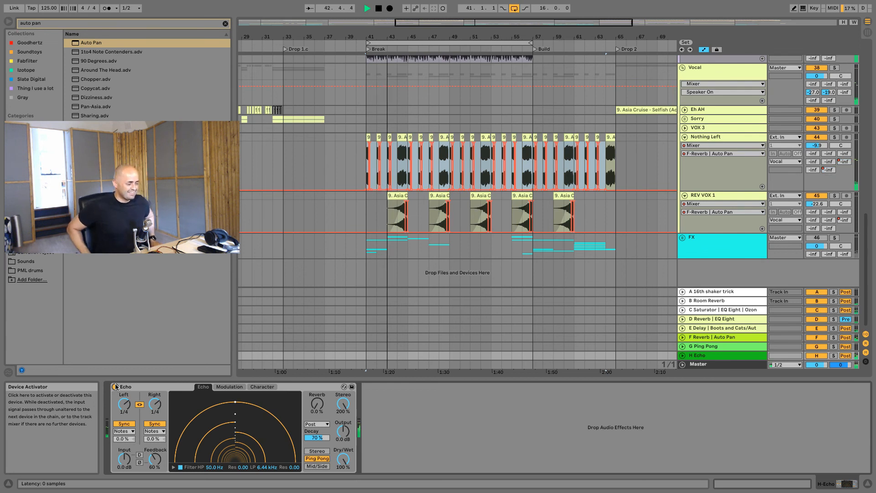
key(space)
Replace the Echo device on return H with Soundtoys EchoBoy
click(135, 389)
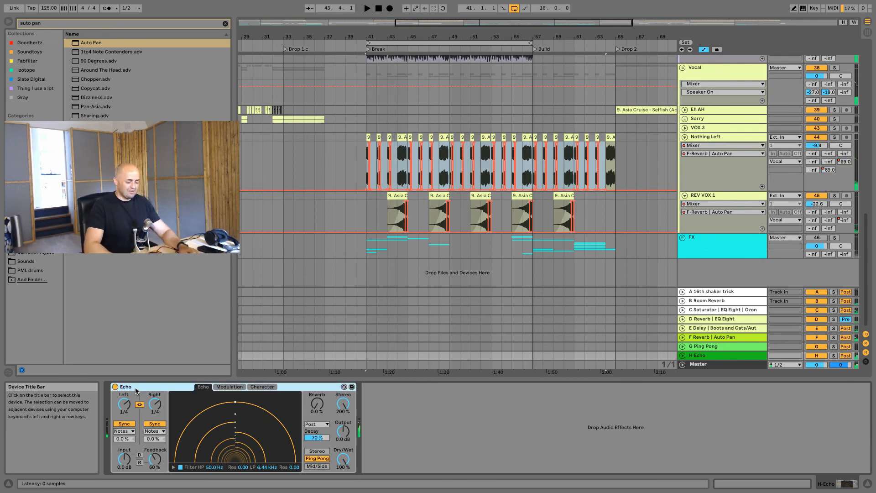
key(Delete)
click(224, 24)
text(echo)
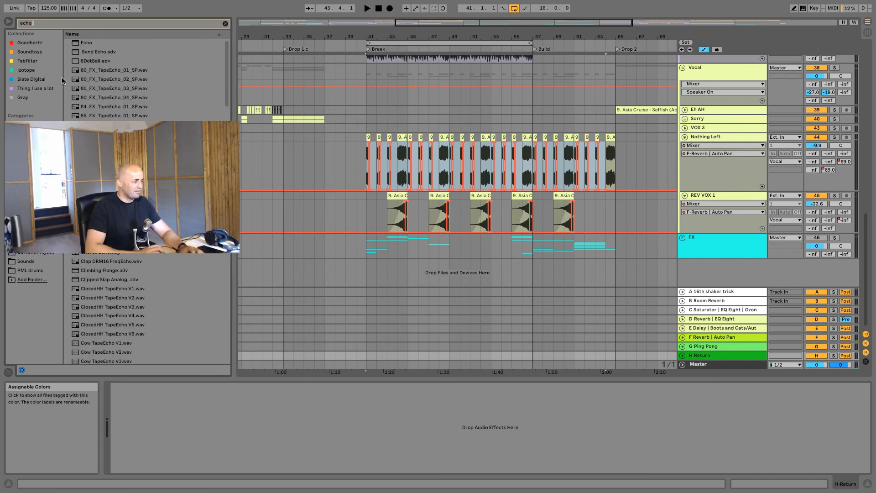
click(39, 52)
drag(90, 43, 227, 410)
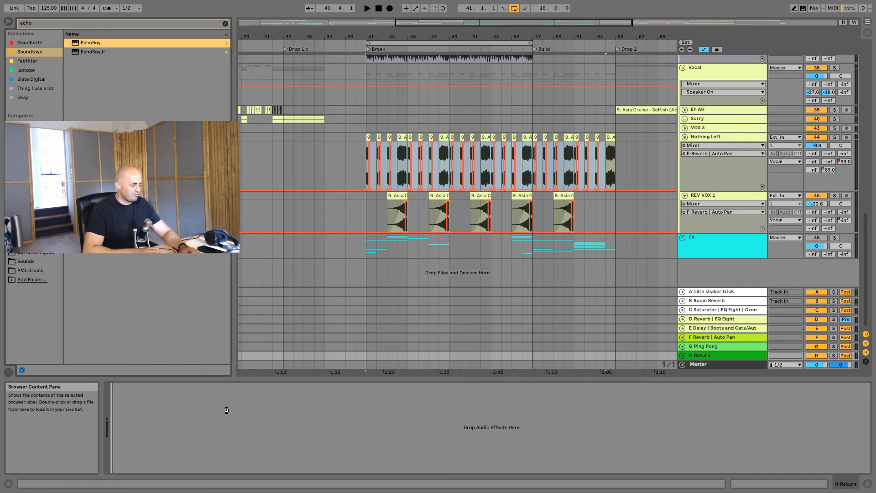
drag(345, 351, 344, 349)
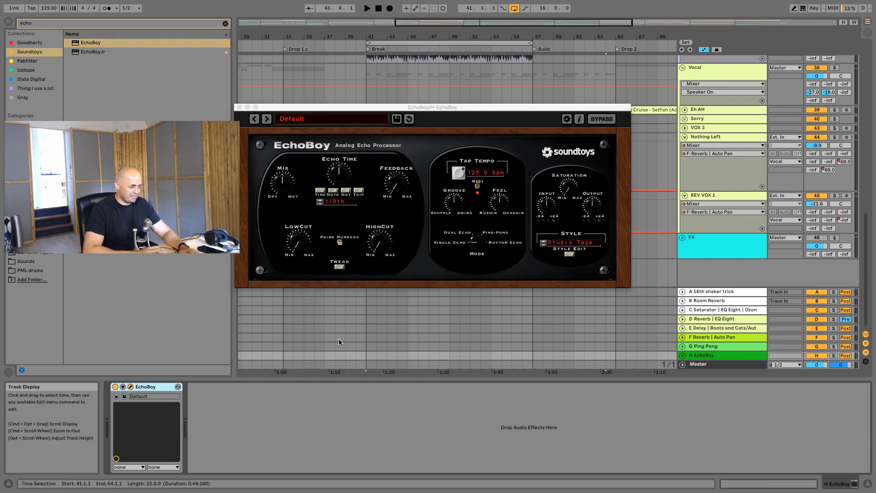
Switch EchoBoy to Dual Echo mode, look through its echo styles, and play the Break
drag(411, 110, 406, 165)
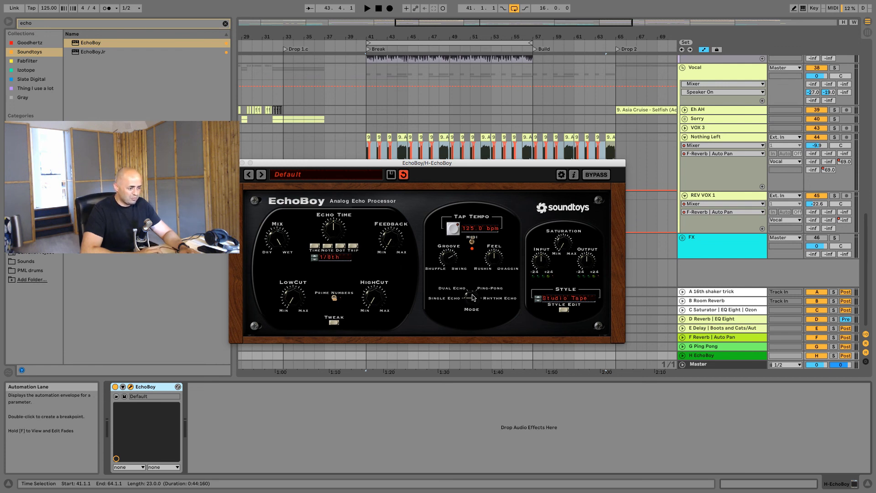
drag(469, 292, 472, 282)
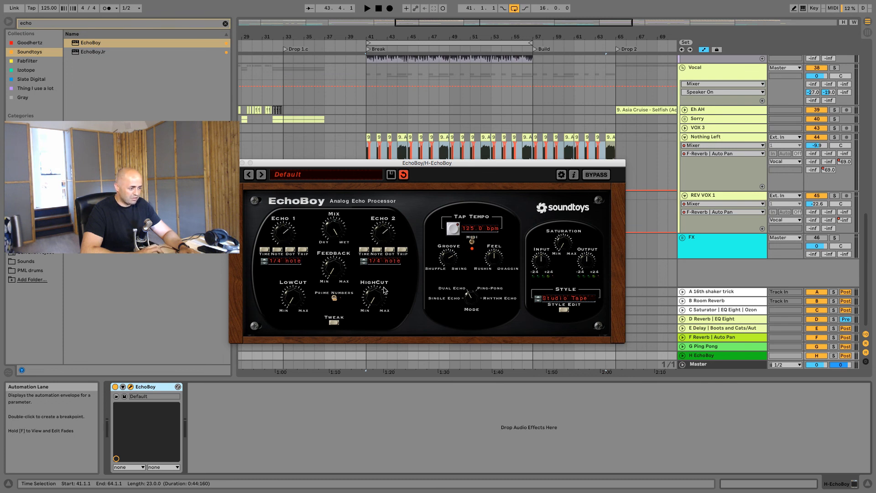
click(560, 300)
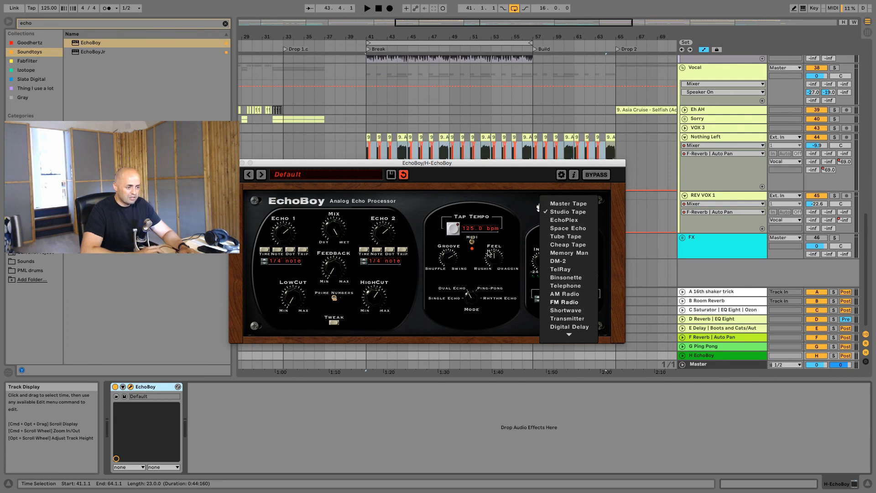
key(space)
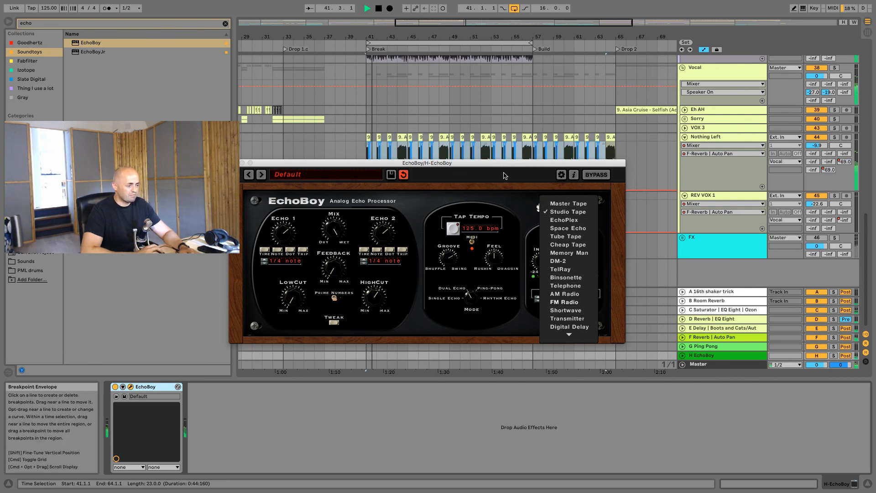
click(479, 322)
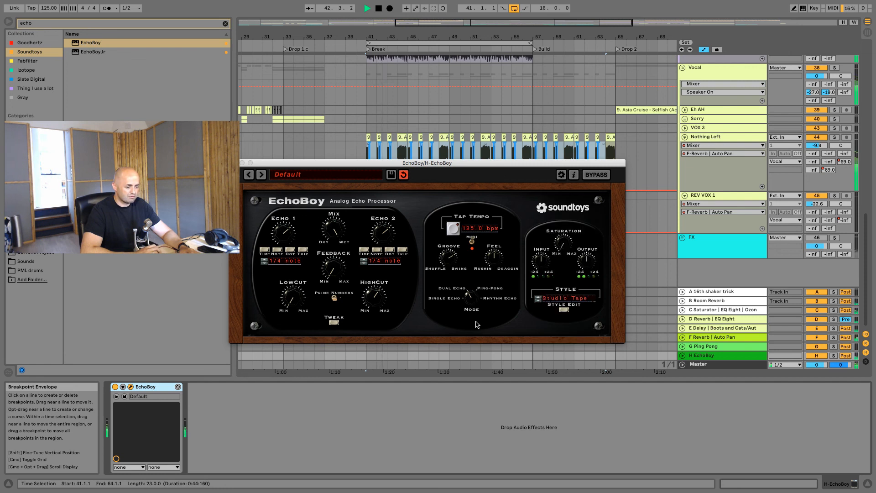
Unfold return H, set its volume to -0.6 dB, adjust EchoBoy's feedback, and reveal its Tweak controls
click(682, 355)
drag(817, 331, 819, 329)
click(849, 332)
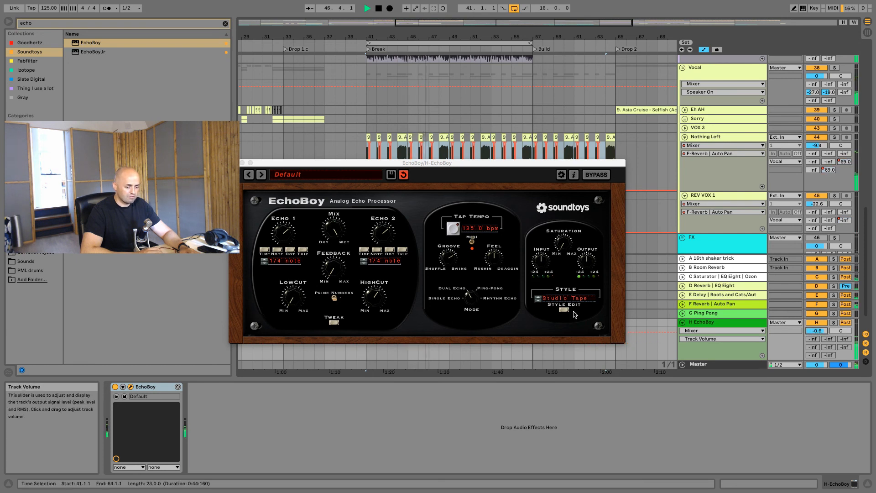
click(333, 257)
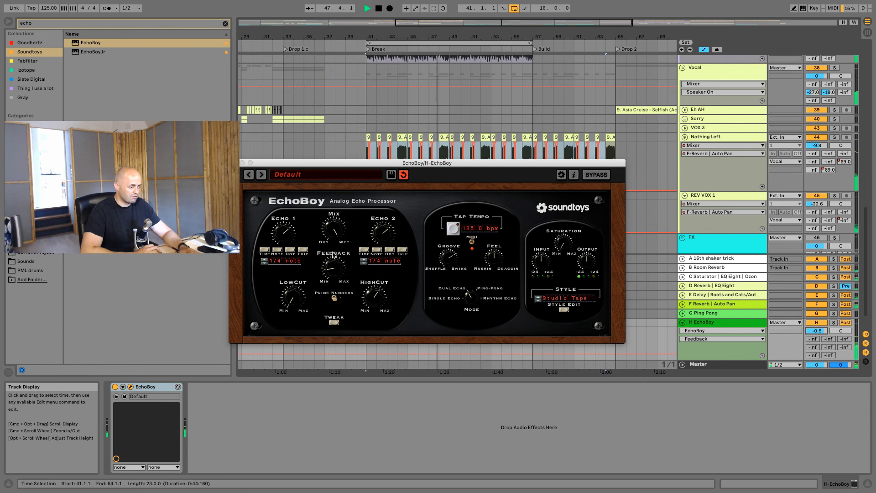
click(334, 322)
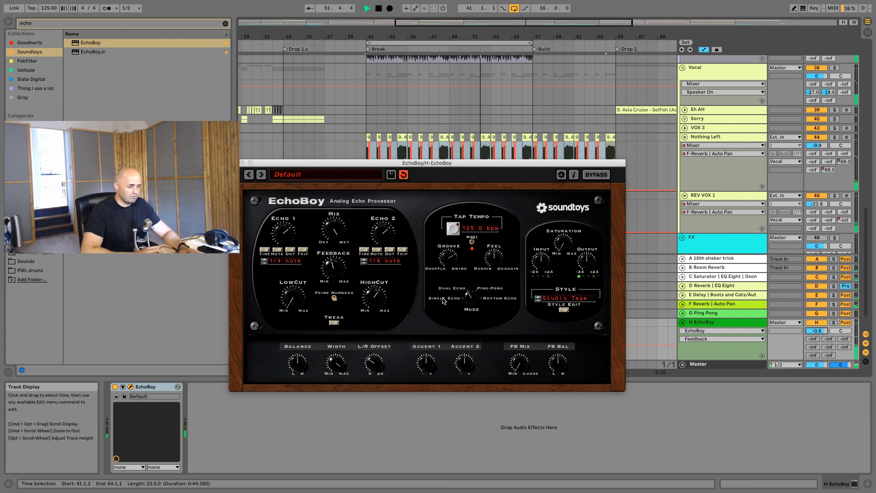
Audition EchoBoy's styles, choose Analog Chorus, adjust the feedback, and close the plug-in window
click(582, 299)
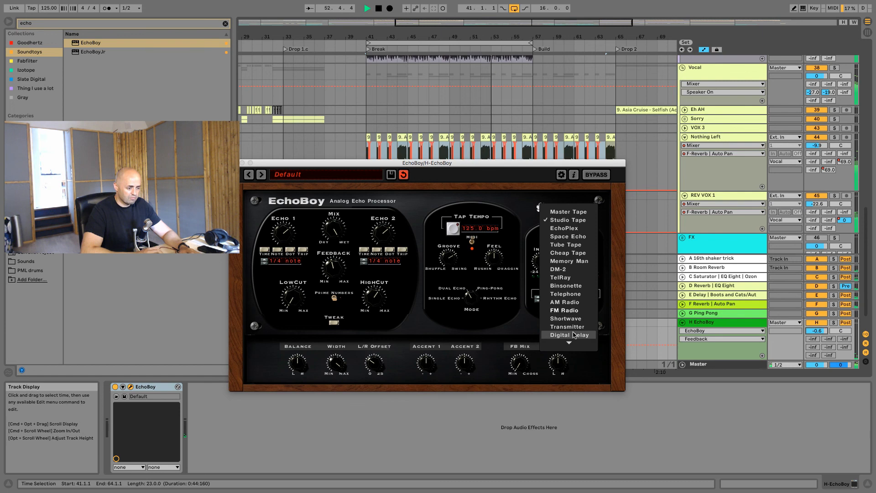
click(569, 345)
scroll(568, 299, up, 5)
click(565, 300)
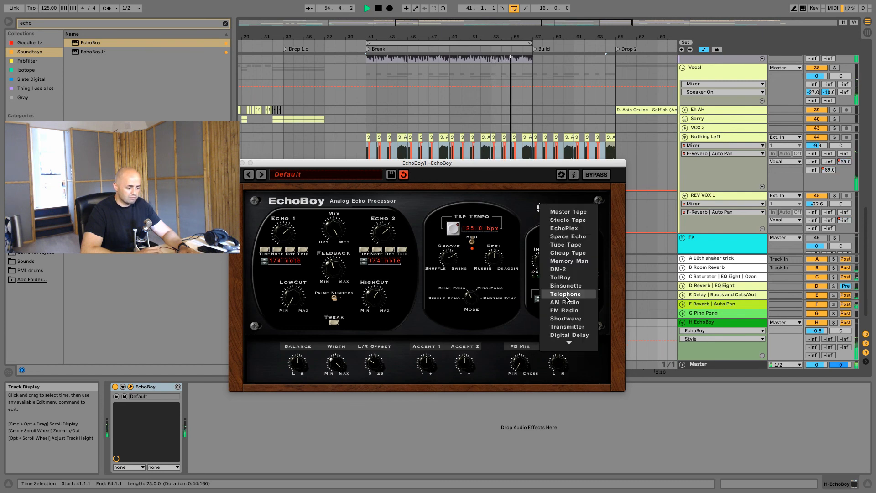
click(571, 344)
click(568, 298)
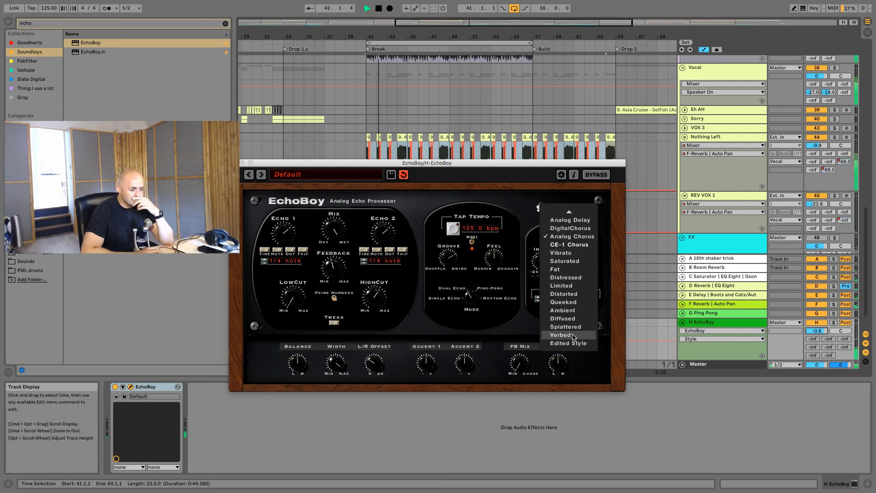
click(525, 346)
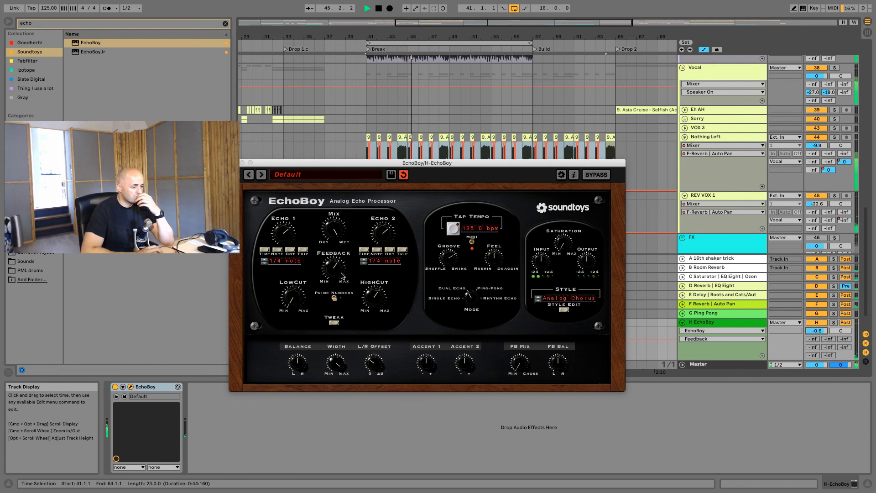
drag(341, 273, 341, 266)
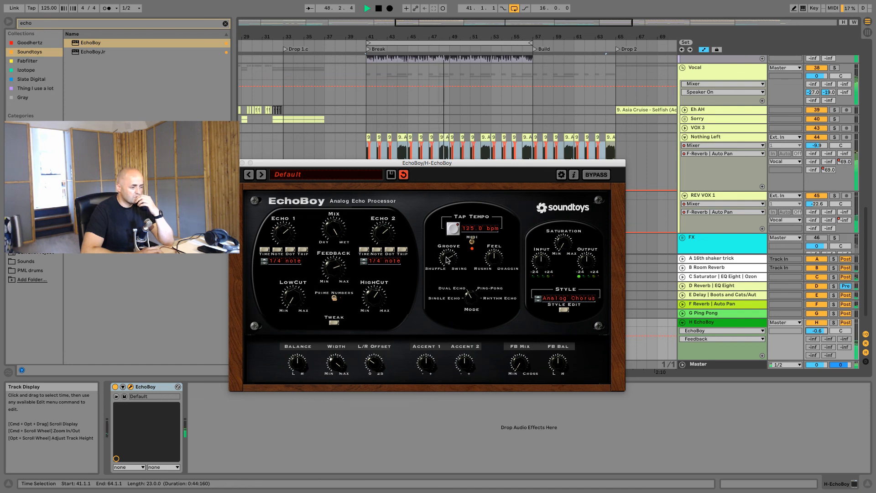
click(234, 163)
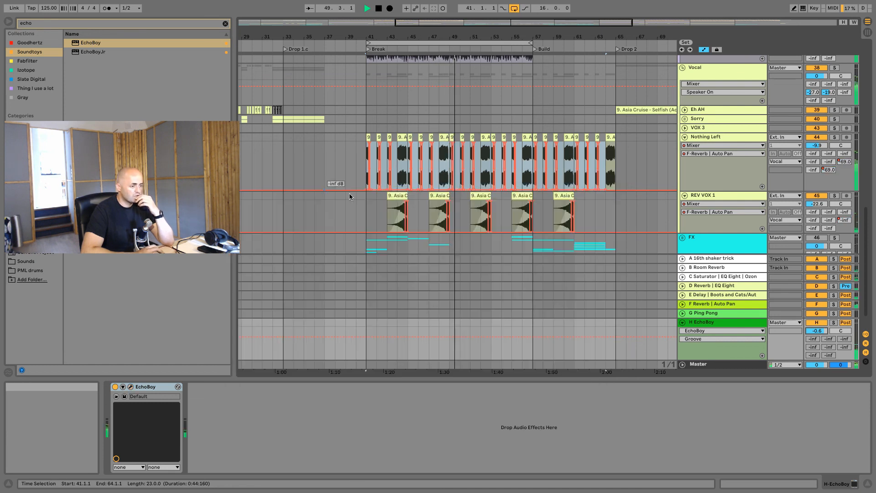
Fold the Nothing Left and REV VOX 1 tracks, then unfold and select the Kick track in the Drums group
click(684, 137)
click(685, 146)
scroll(732, 205, up, 8)
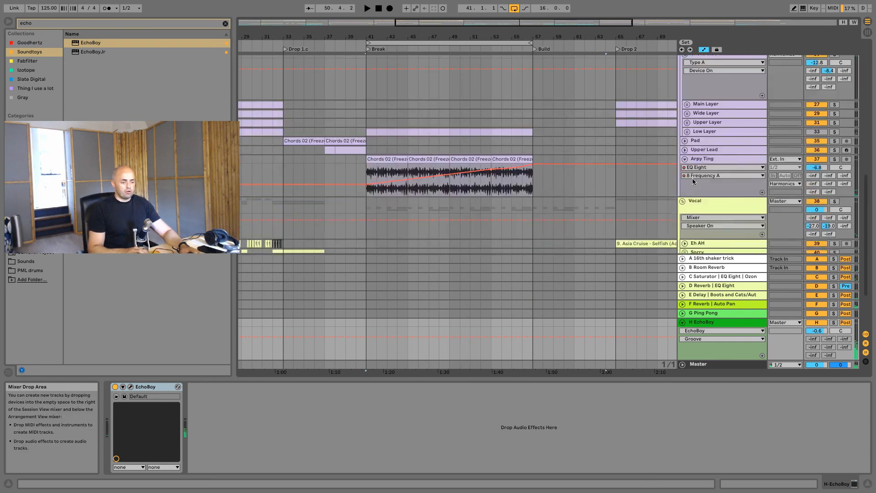
scroll(644, 174, up, 15)
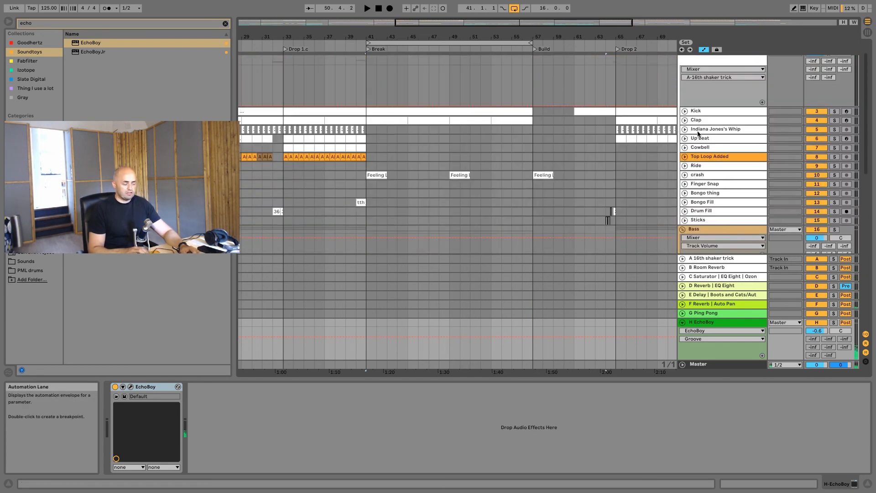
click(684, 129)
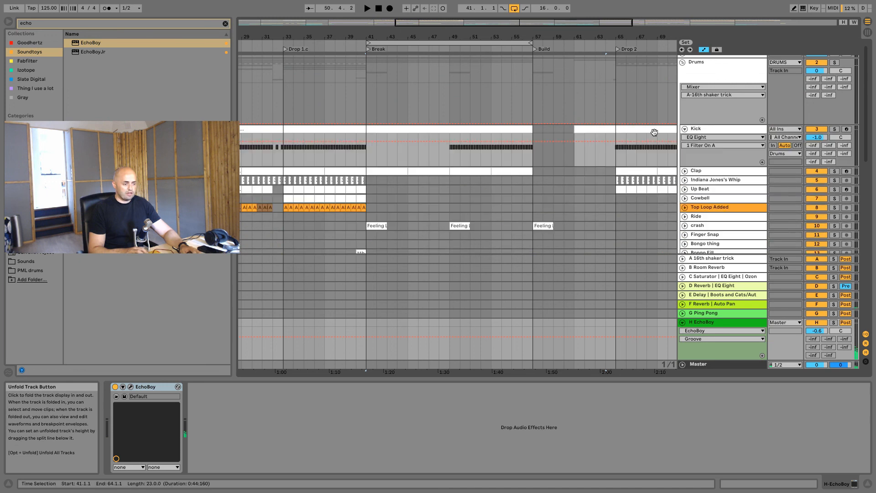
click(725, 132)
Extend the loop end to bar 65 to cover Break and Build, and place the insert marker at bar 49 on Drums
mouse_move(547, 38)
mouse_down()
mouse_move(508, 30)
mouse_move(500, 44)
mouse_move(550, 50)
mouse_up()
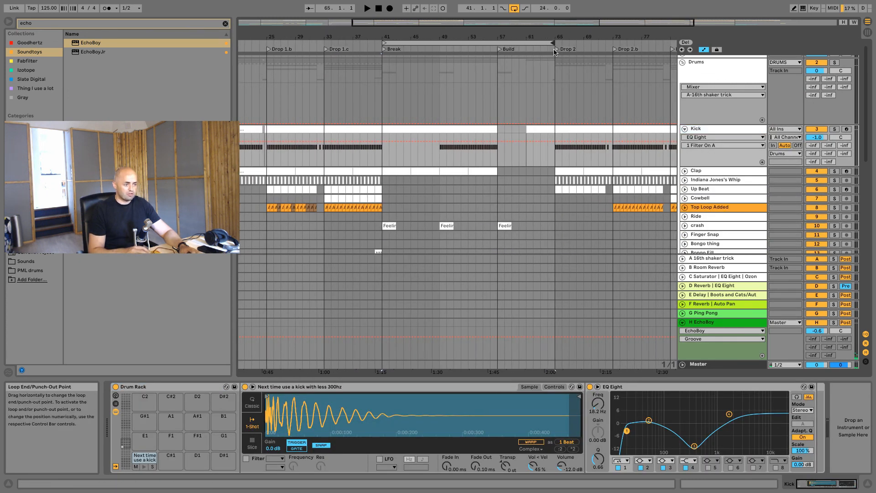
click(552, 90)
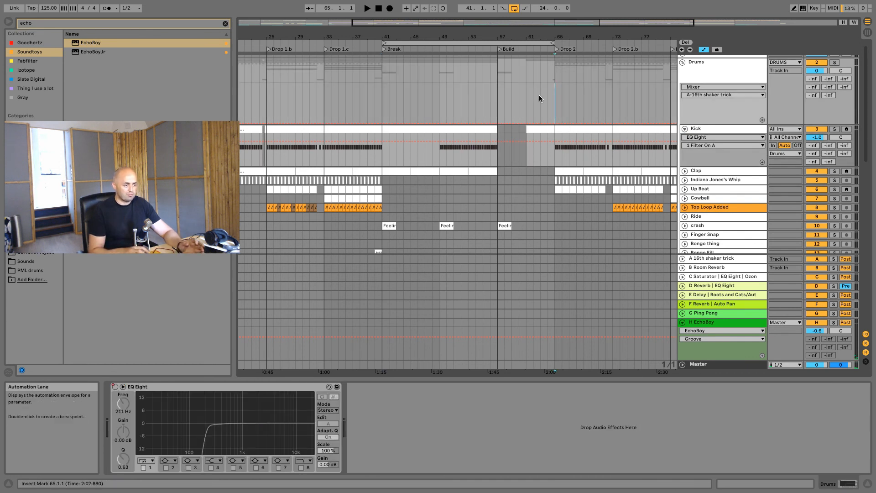
click(440, 103)
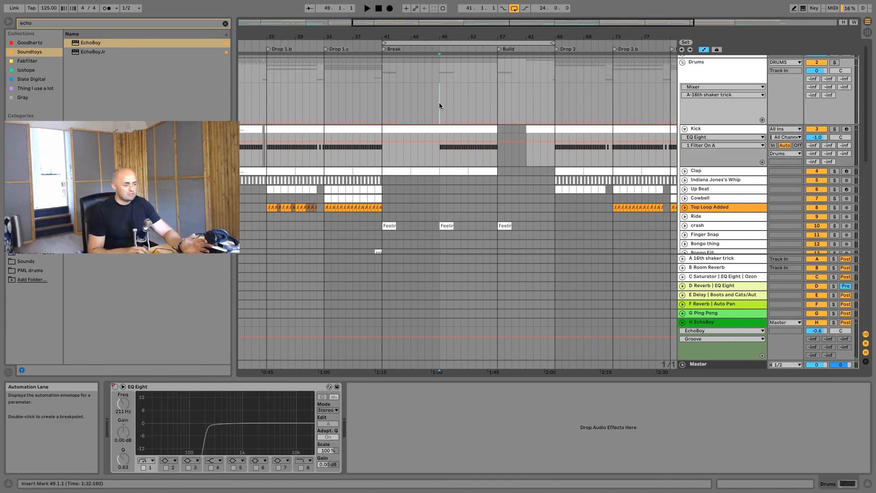
Automate the Drums group's EQ Eight to switch on from bar 49 to bar 57, and re-enable the overridden automation
click(709, 128)
click(706, 78)
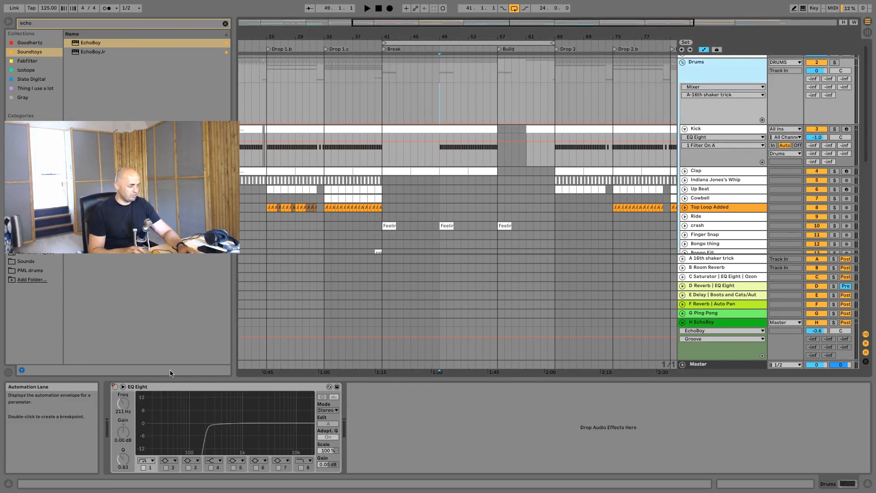
key(minus)
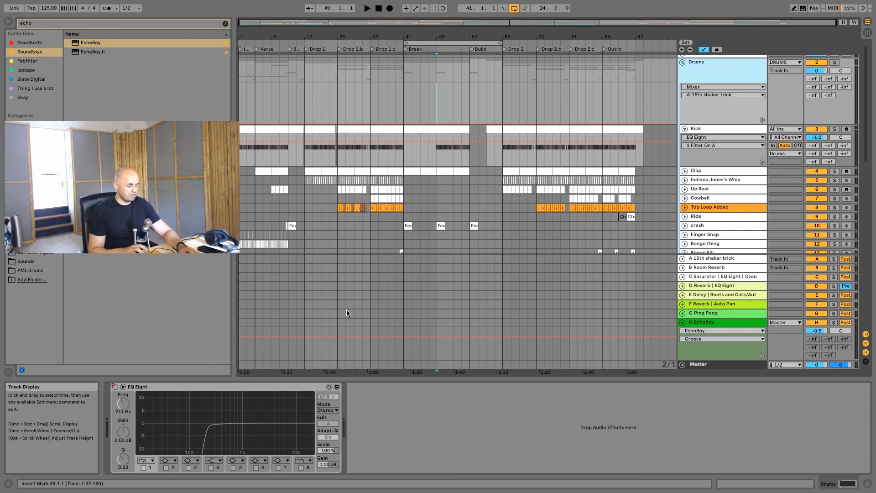
click(115, 387)
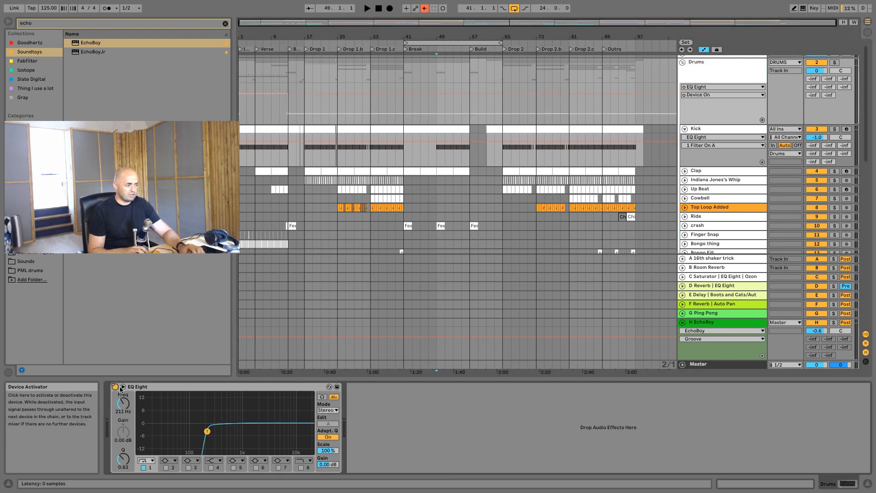
key(b)
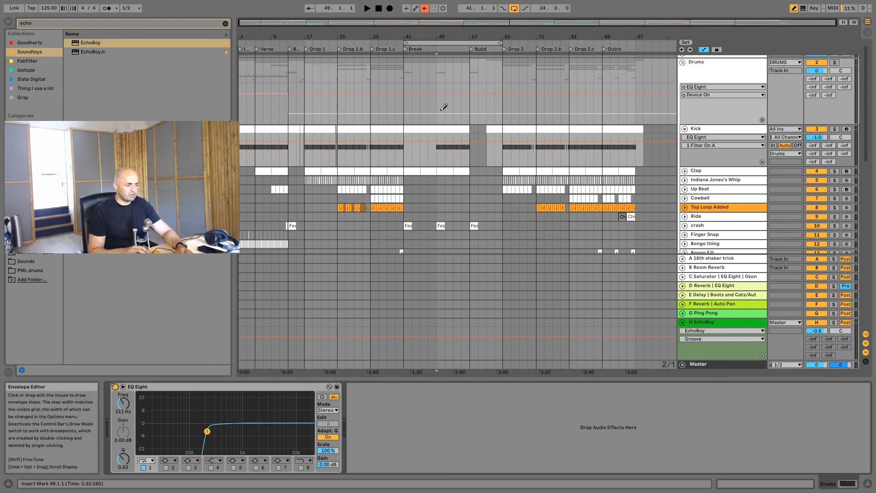
drag(444, 107, 470, 92)
click(425, 8)
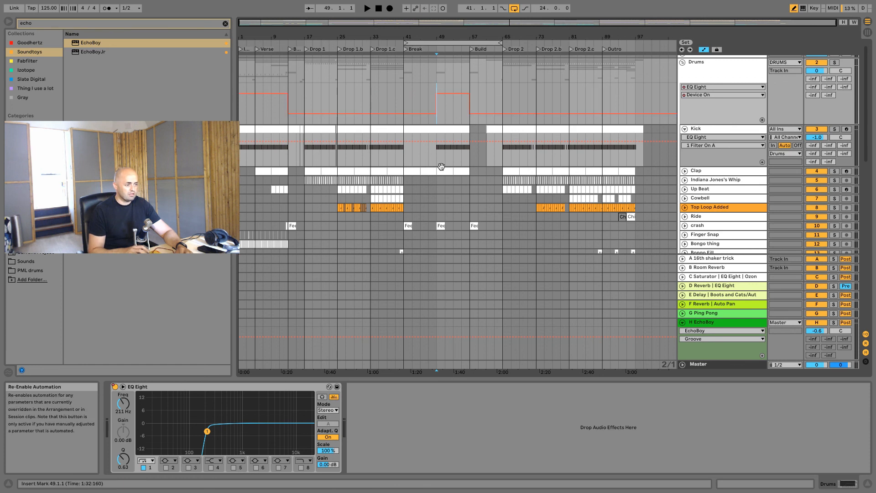
key(b)
Play from bar 47 and lower the low-cut frequency of the Drums group's EQ Eight to 89.9 Hz
click(426, 158)
key(space)
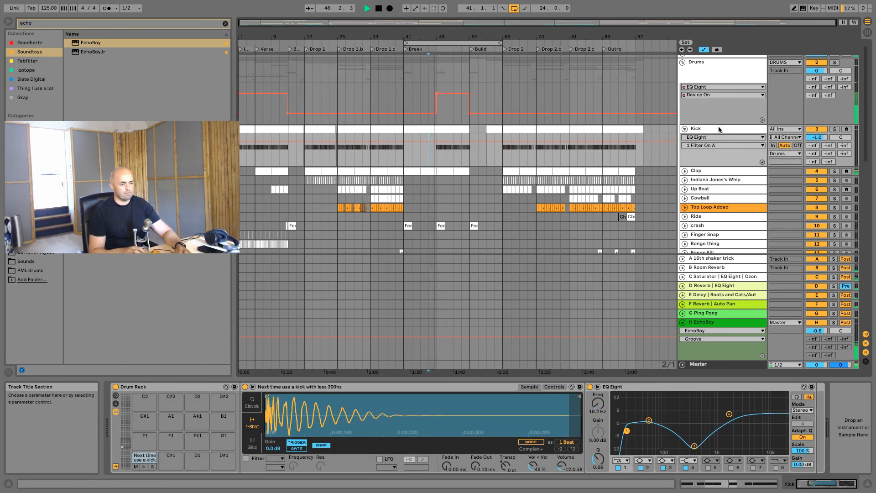
click(724, 64)
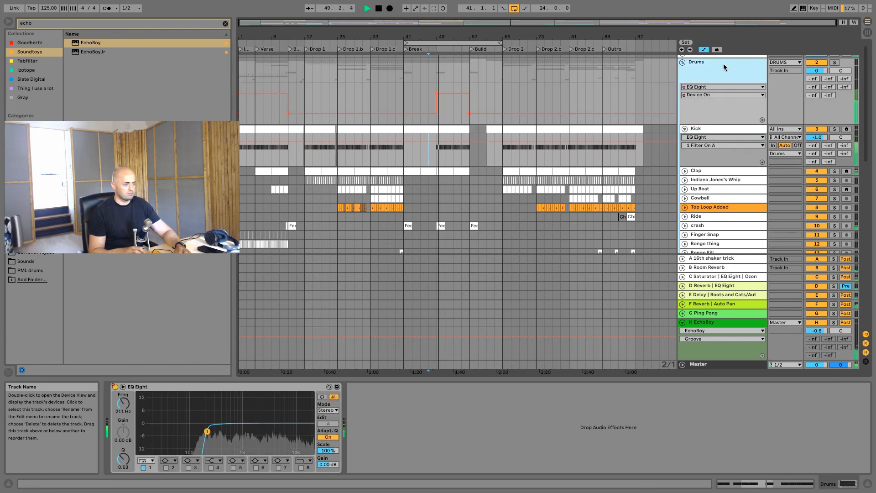
drag(207, 431, 188, 432)
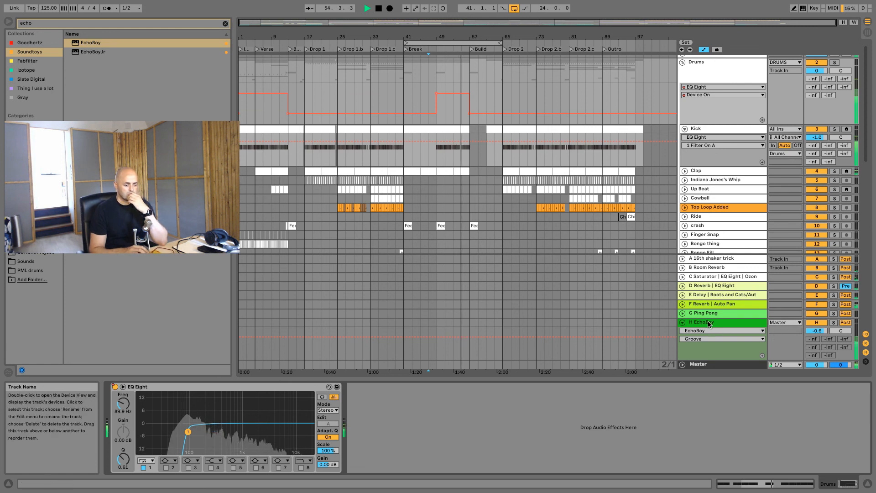
Set the volume of return H EchoBoy to -6.0 dB, and fold the Drums group and return H
drag(817, 331, 816, 334)
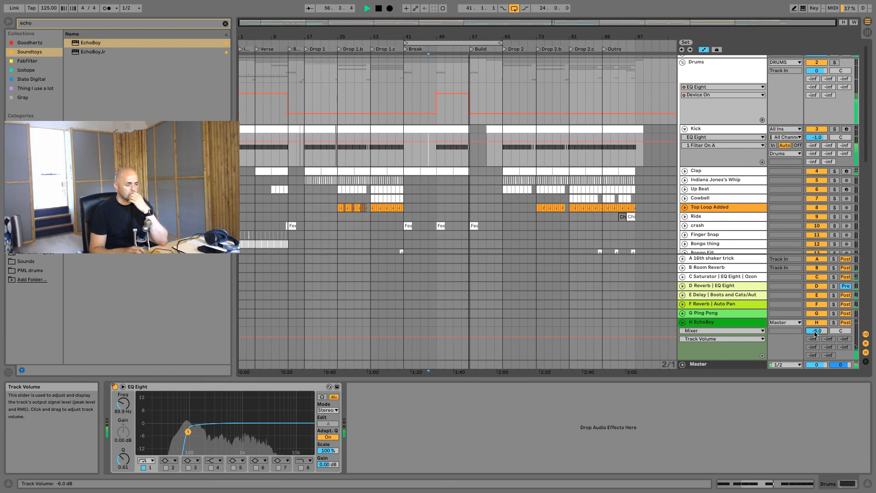
click(684, 62)
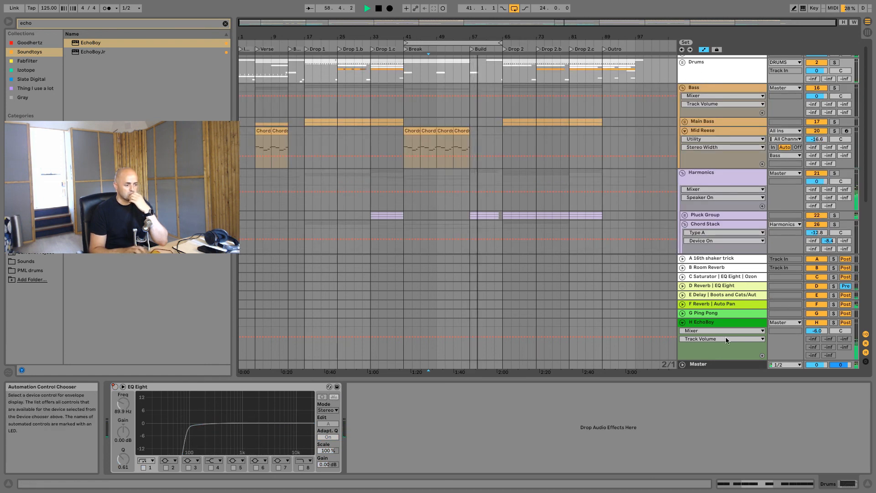
click(682, 322)
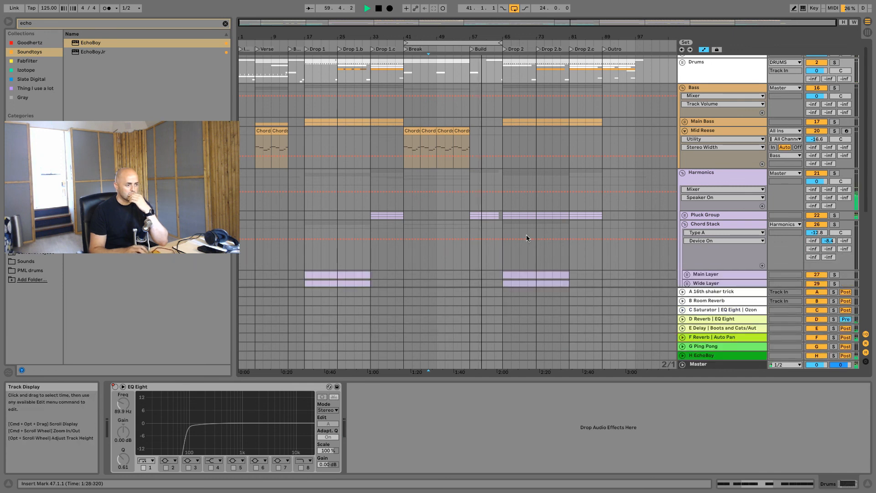
Turn off arrangement looping, and open the Master track's Endless Smile plug-in to check it during the Build before closing it
click(715, 364)
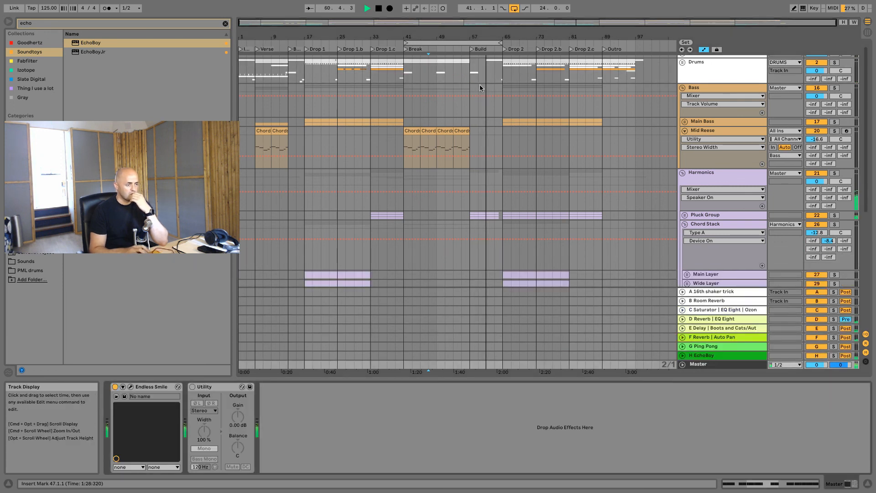
click(514, 9)
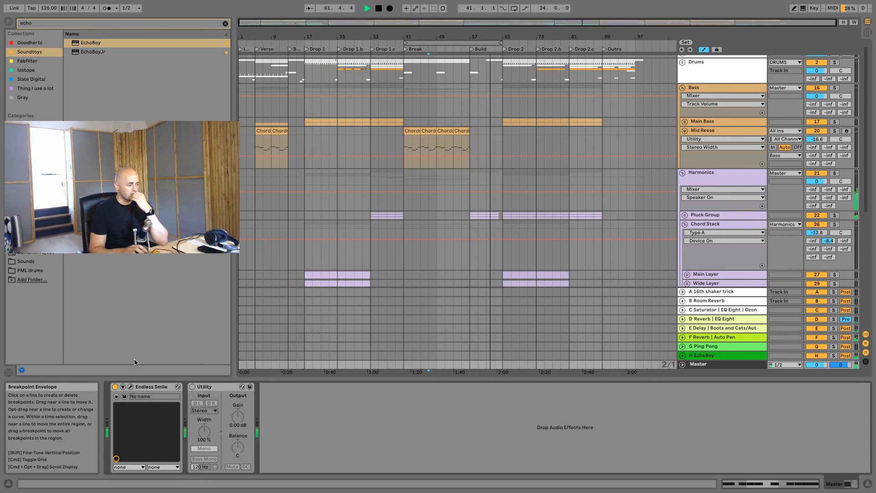
click(130, 387)
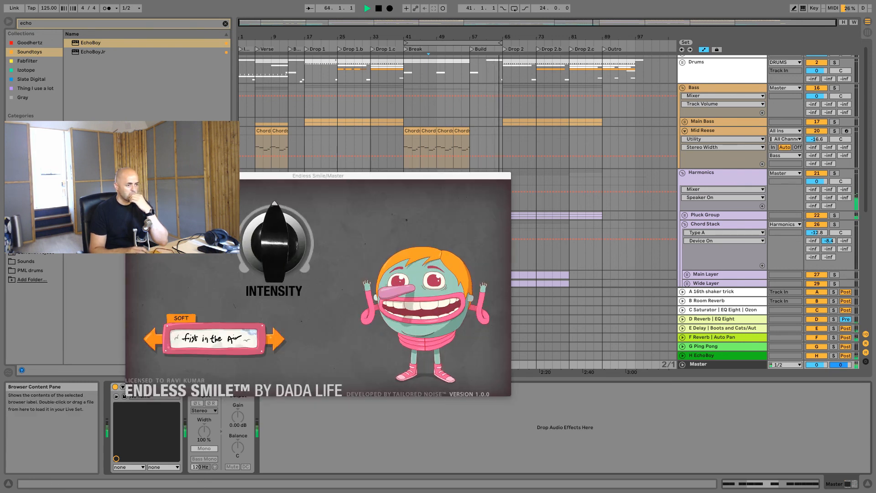
click(130, 176)
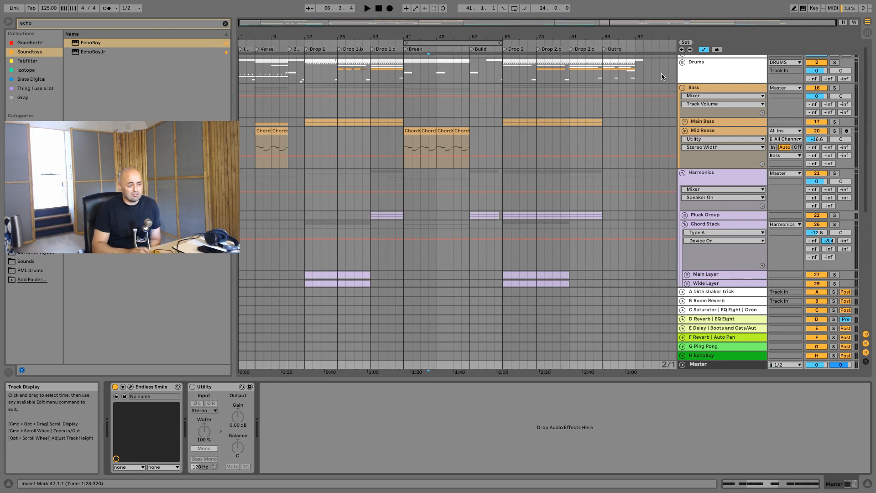
Fold the Bass and Harmonics groups
click(682, 87)
scroll(682, 96, up, 1)
click(683, 106)
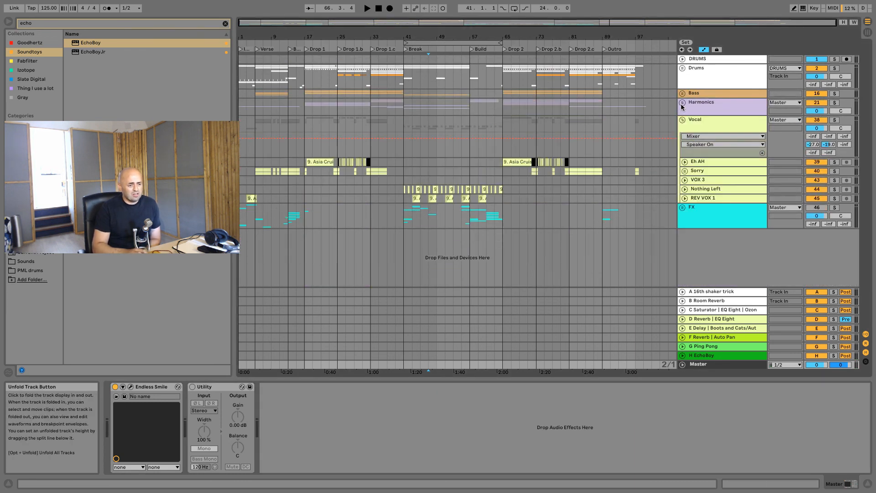